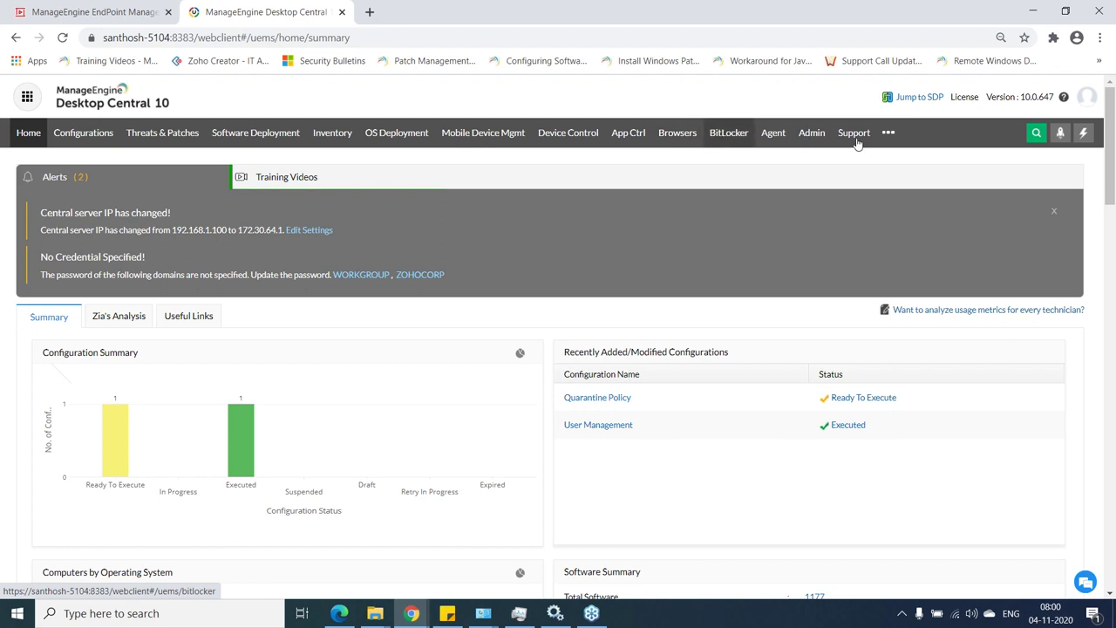
{"action": "left_click", "coordinate": [888, 133]}
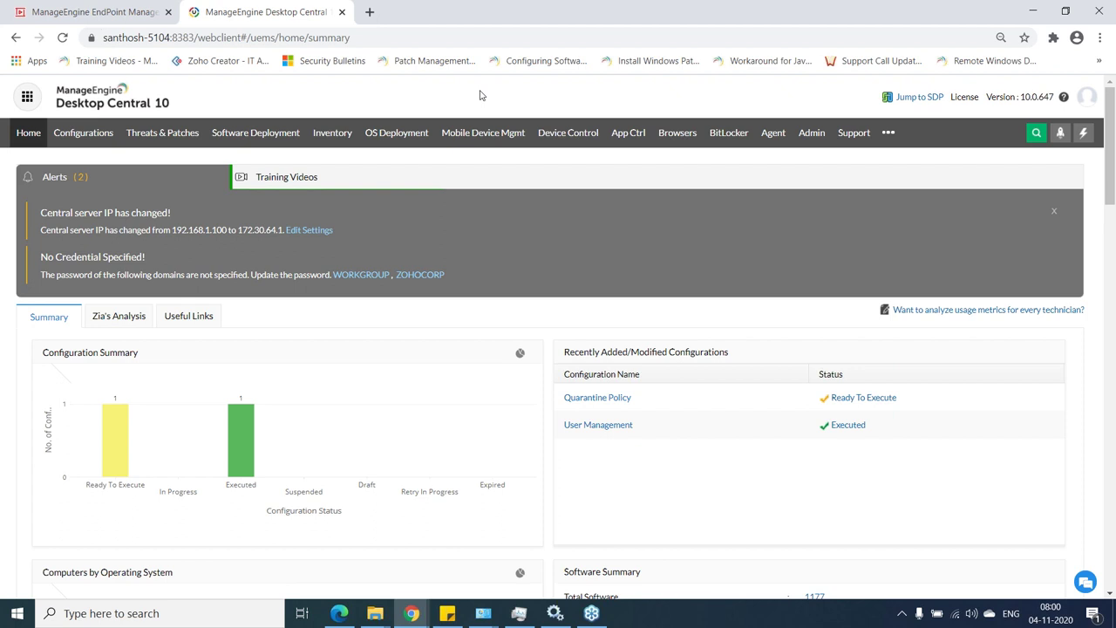
{"action": "key", "text": "alt+Tab"}
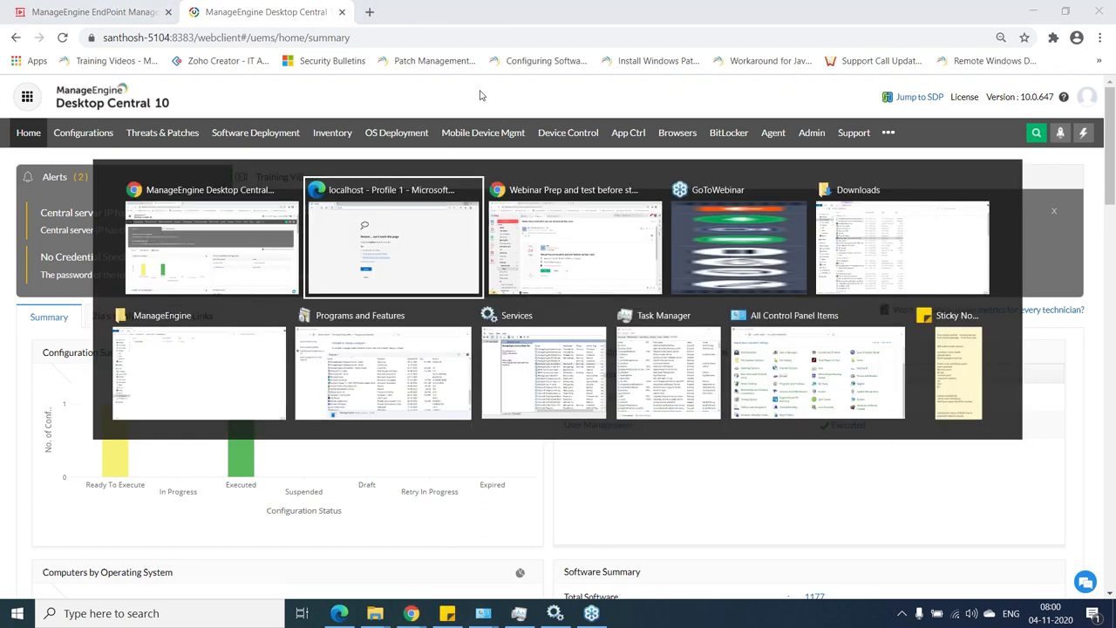
{"action": "key", "text": "Tab"}
{"action": "key", "text": "Escape"}
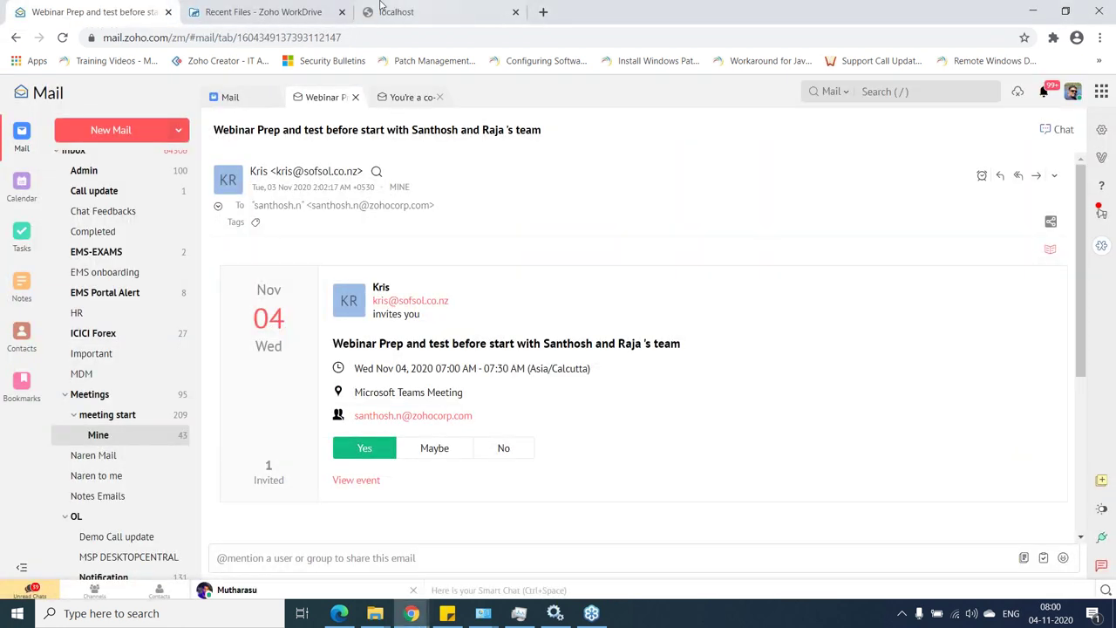
{"action": "key", "text": "alt+Tab"}
- Play the ManageEngine endpoint management presentation and advance to the "Responding to Known vulnerabilities" slide
{"action": "left_click", "coordinate": [59, 11]}
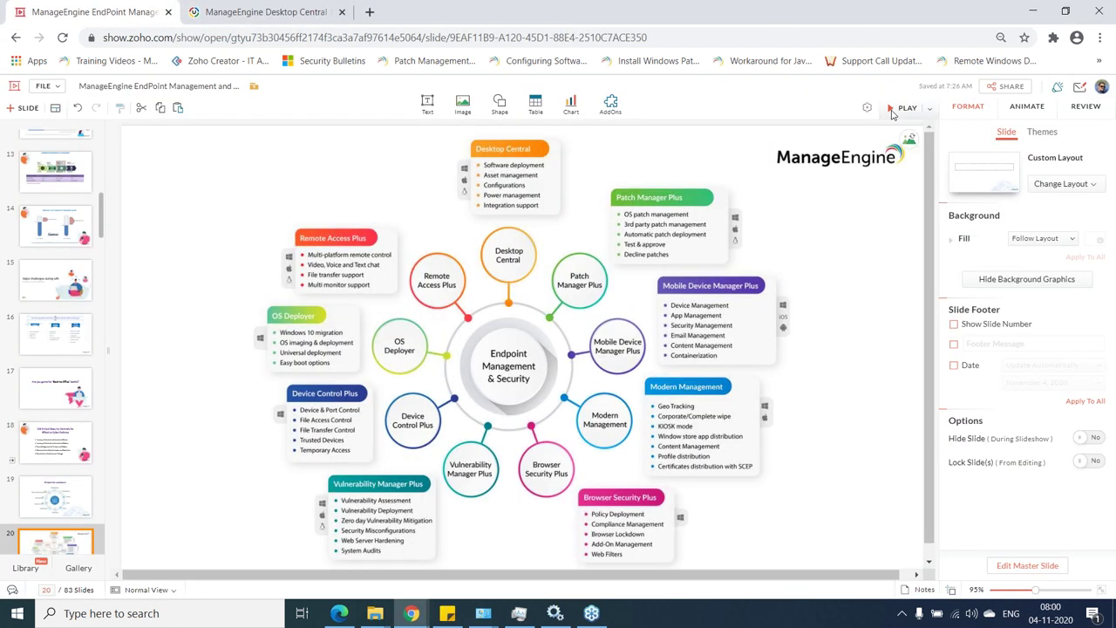
{"action": "left_click", "coordinate": [891, 109]}
{"action": "left_click", "coordinate": [892, 114]}
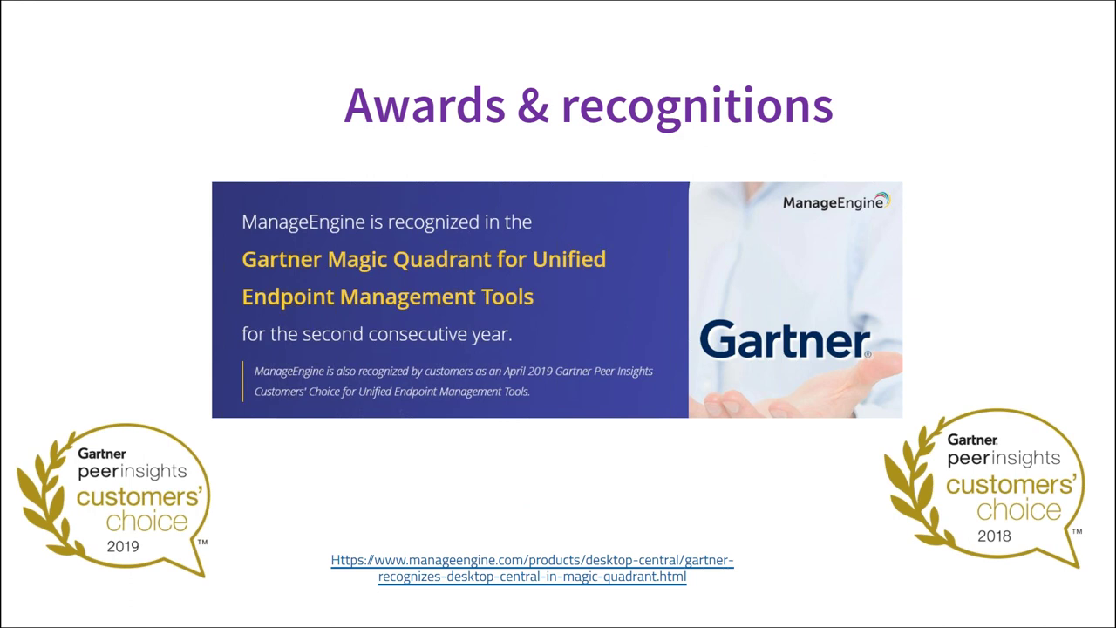
{"action": "key", "text": "Right"}
- End the slideshow and switch back to the Desktop Central console
{"action": "key", "text": "alt+Tab"}
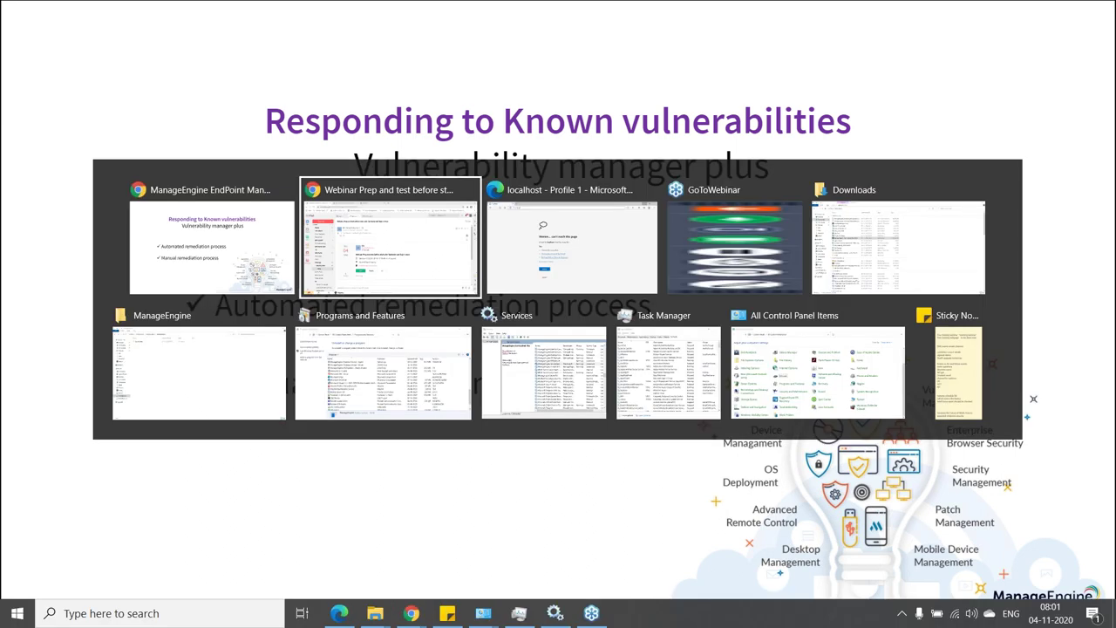
{"action": "key", "text": "alt+shift+Tab"}
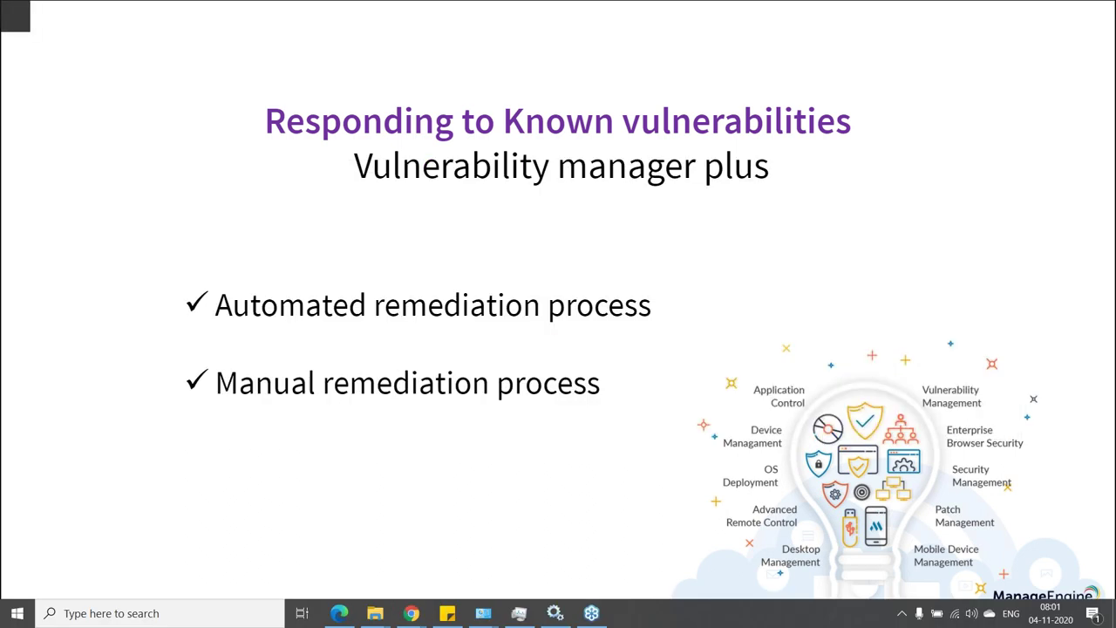
{"action": "key", "text": "Escape"}
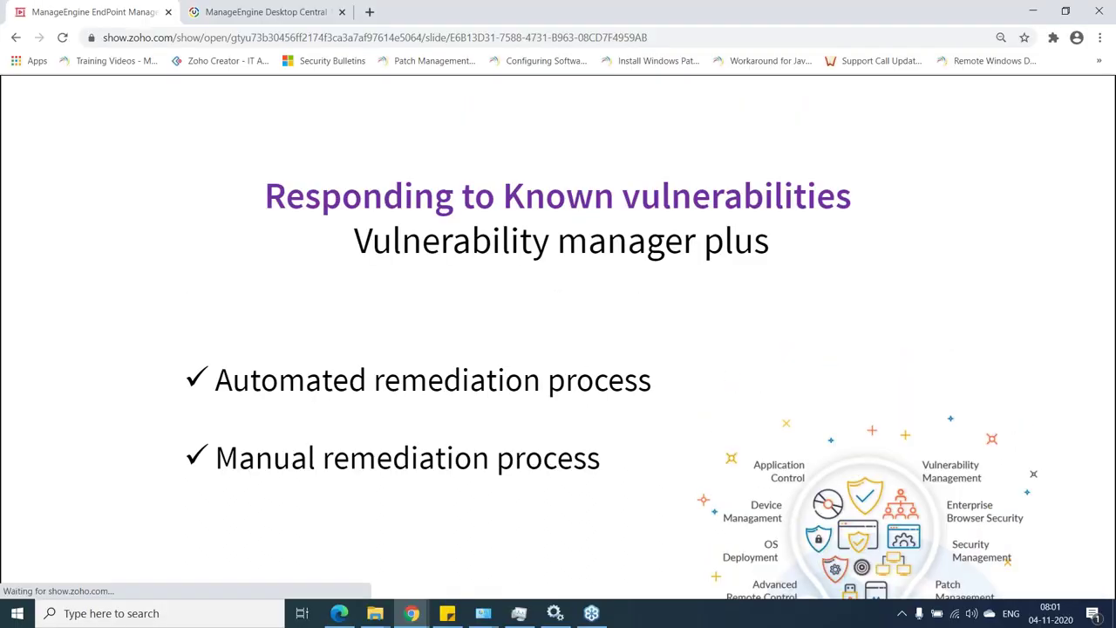
{"action": "key", "text": "ctrl+Tab"}
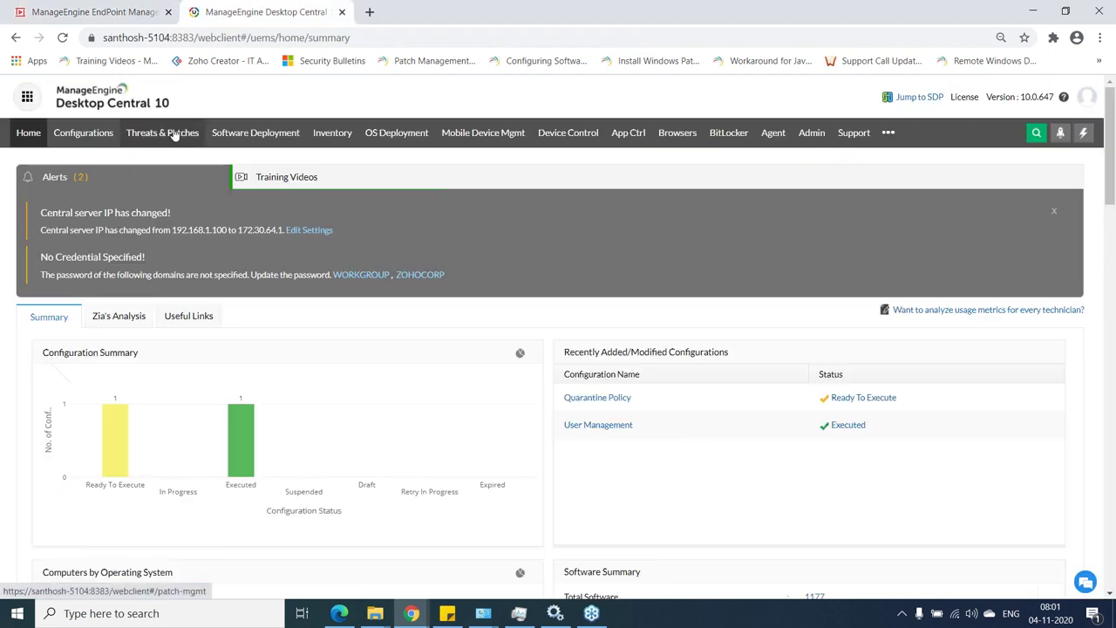
- Open the list of total vulnerabilities from the Threats & Patches dashboard and review their exploit status and patch availability
{"action": "left_click", "coordinate": [173, 133]}
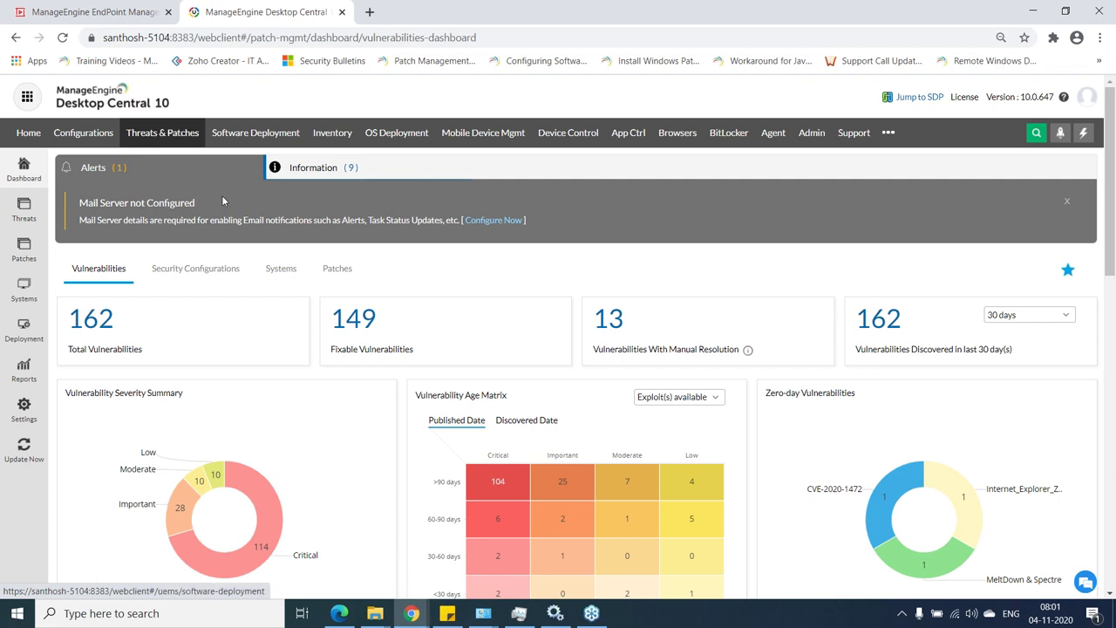
{"action": "scroll", "coordinate": [116, 371], "scroll_direction": "down", "scroll_amount": 1}
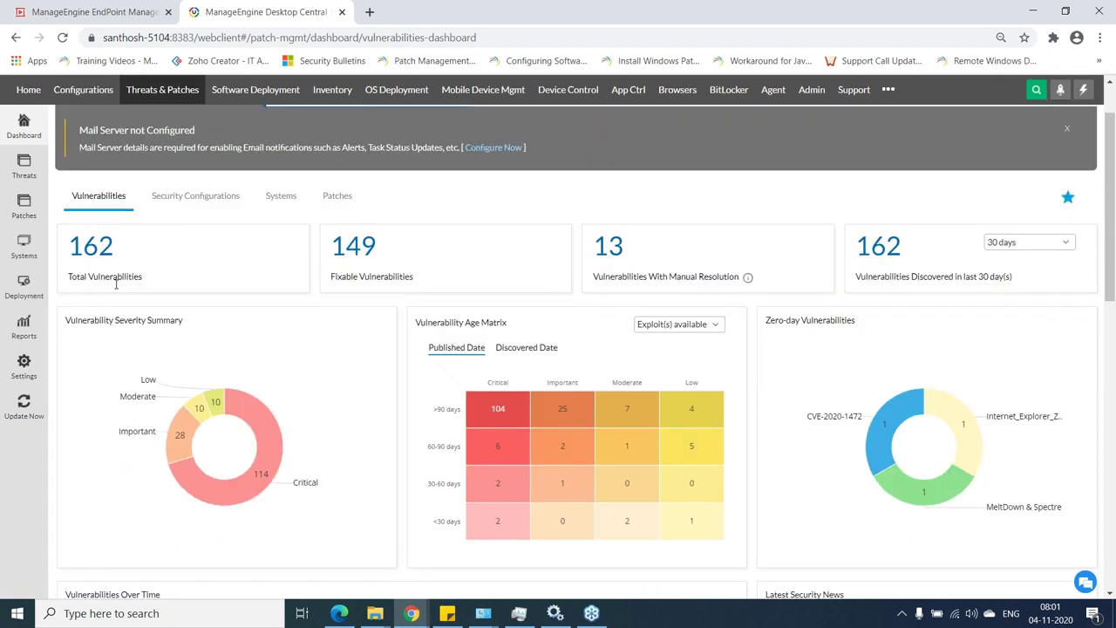
{"action": "left_click", "coordinate": [89, 251]}
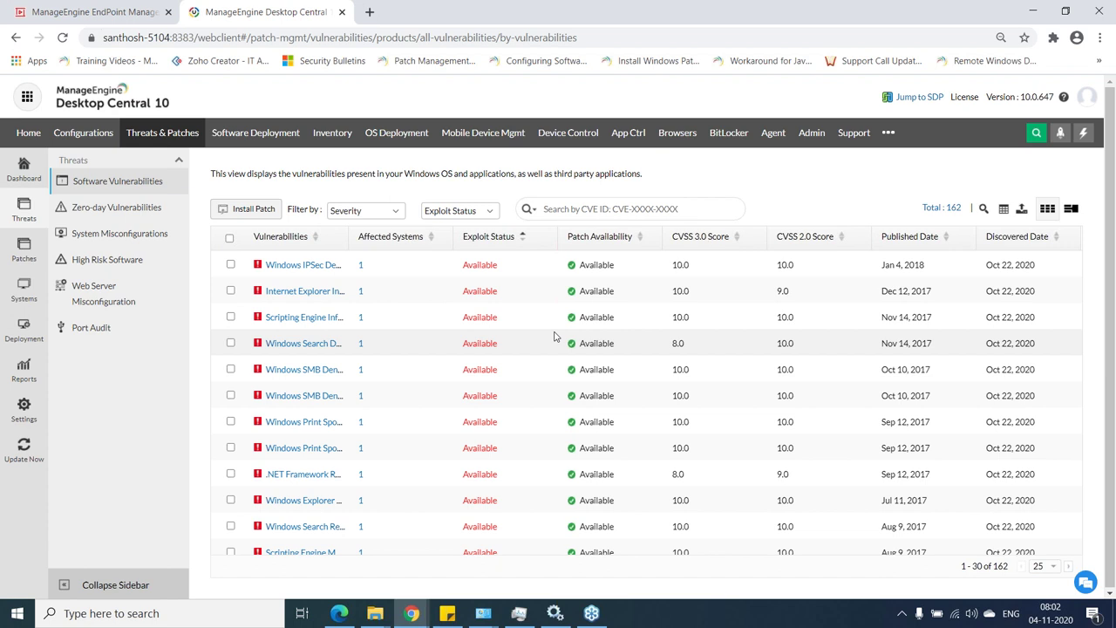
{"action": "scroll", "coordinate": [635, 327], "scroll_direction": "down", "scroll_amount": 1}
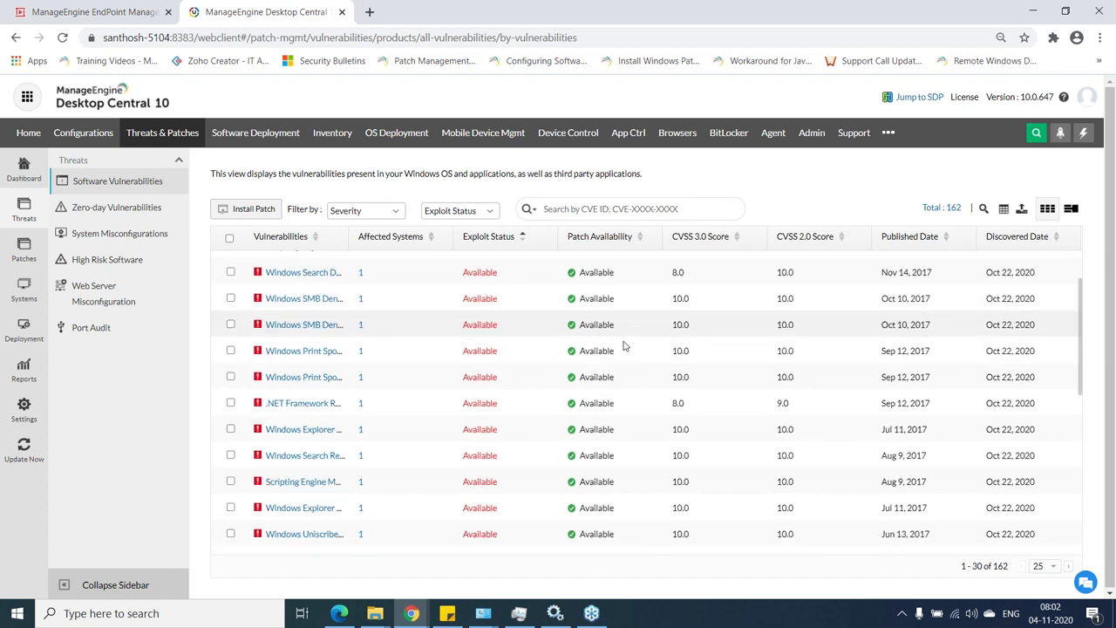
{"action": "scroll", "coordinate": [601, 344], "scroll_direction": "down", "scroll_amount": 3}
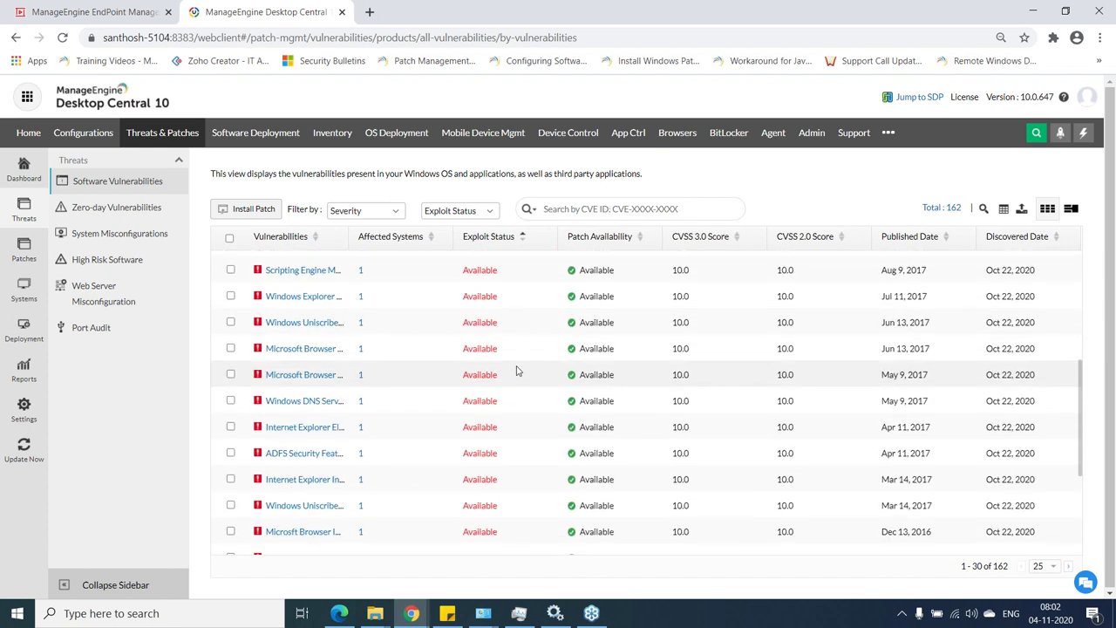
{"action": "scroll", "coordinate": [563, 348], "scroll_direction": "down", "scroll_amount": 2}
{"action": "scroll", "coordinate": [564, 348], "scroll_direction": "down", "scroll_amount": 1}
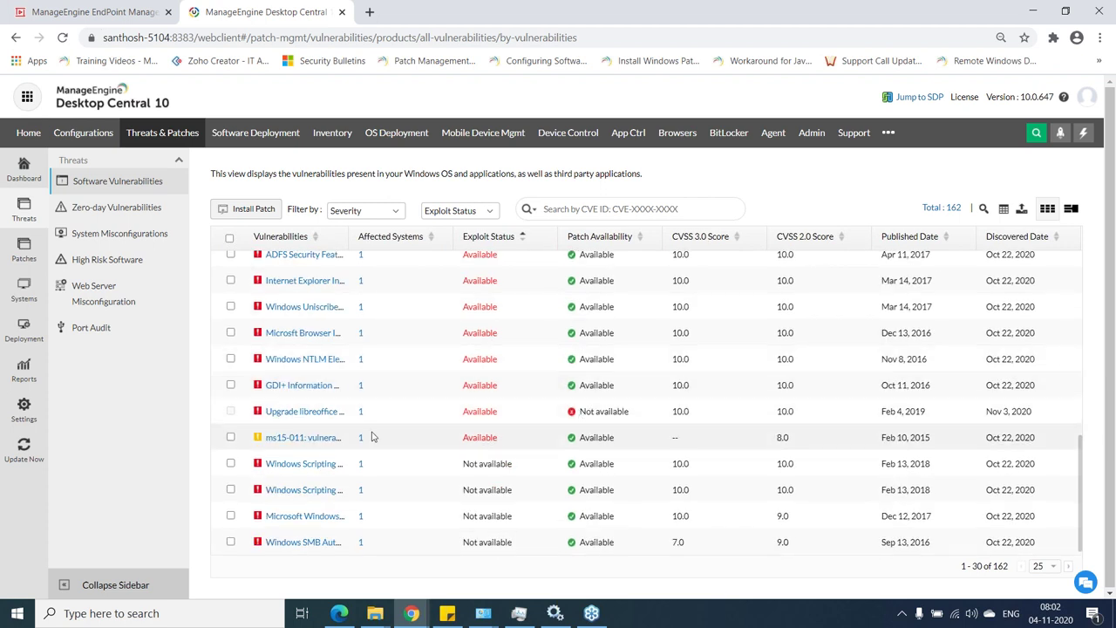
- Point out the LibreOffice upgrade vulnerability's patch availability, view its solution and reference links, and close the details
{"action": "left_click_drag", "start_coordinate": [662, 417], "coordinate": [568, 422]}
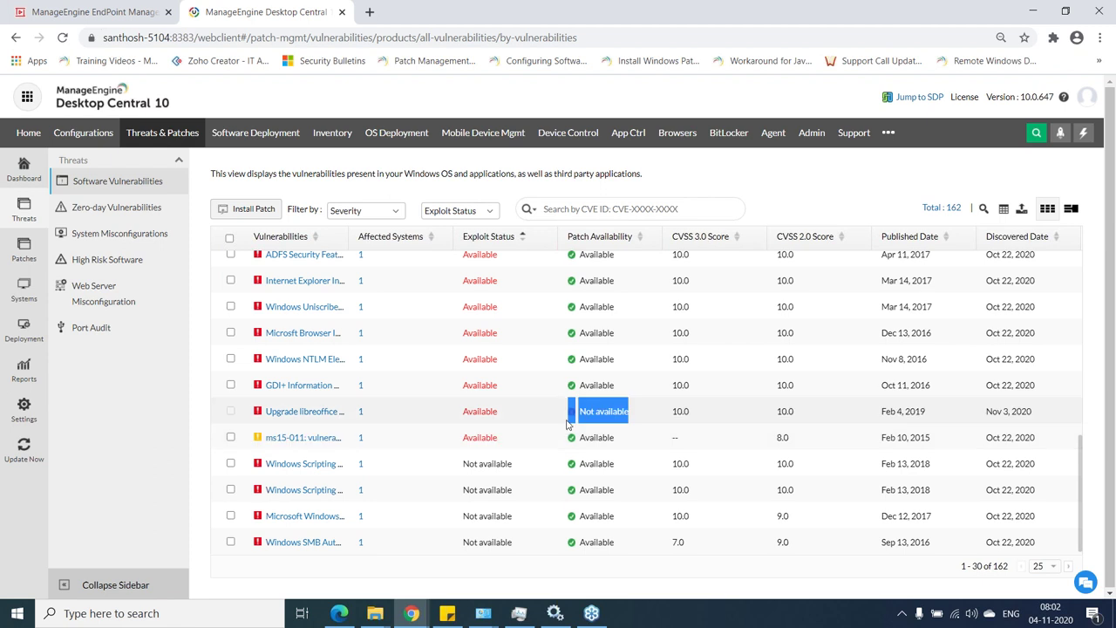
{"action": "left_click", "coordinate": [638, 419]}
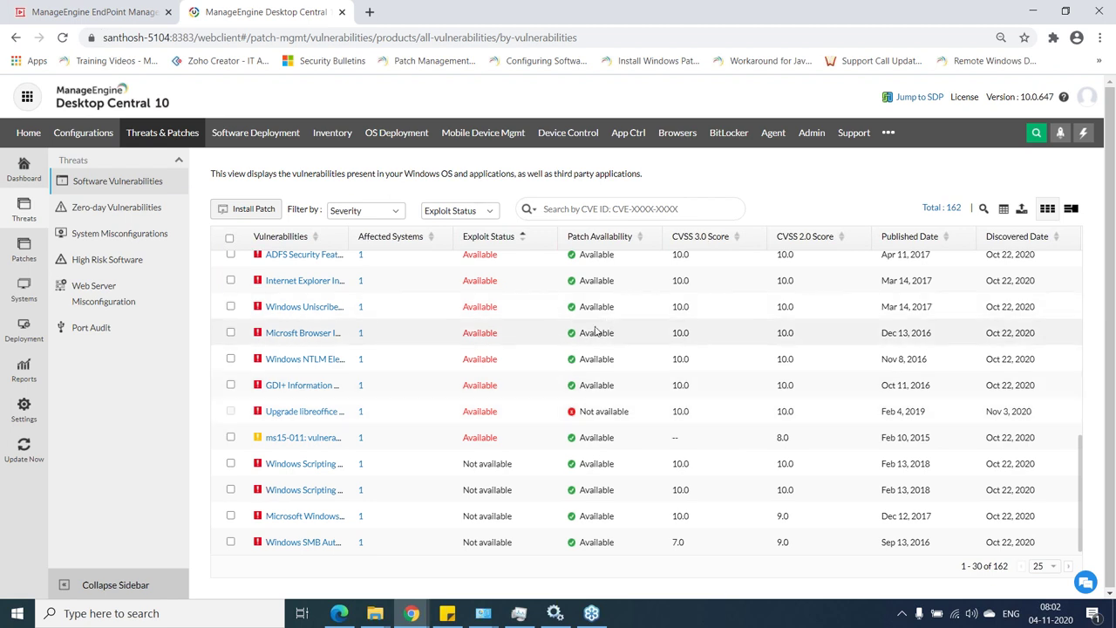
{"action": "left_click", "coordinate": [231, 384]}
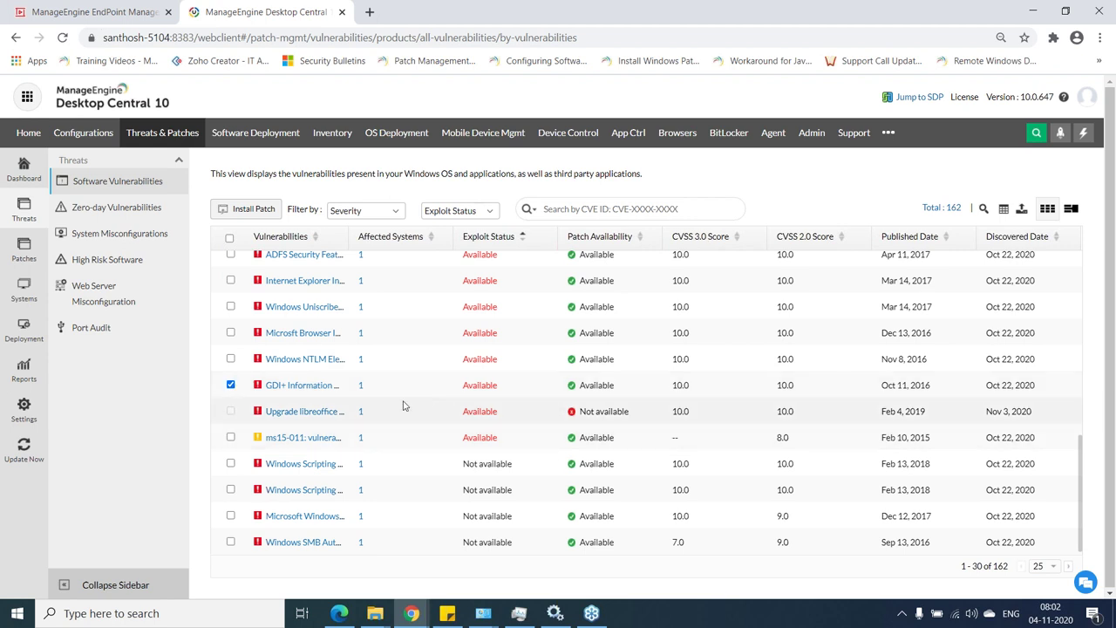
{"action": "left_click", "coordinate": [303, 416]}
{"action": "scroll", "coordinate": [551, 375], "scroll_direction": "down", "scroll_amount": 1}
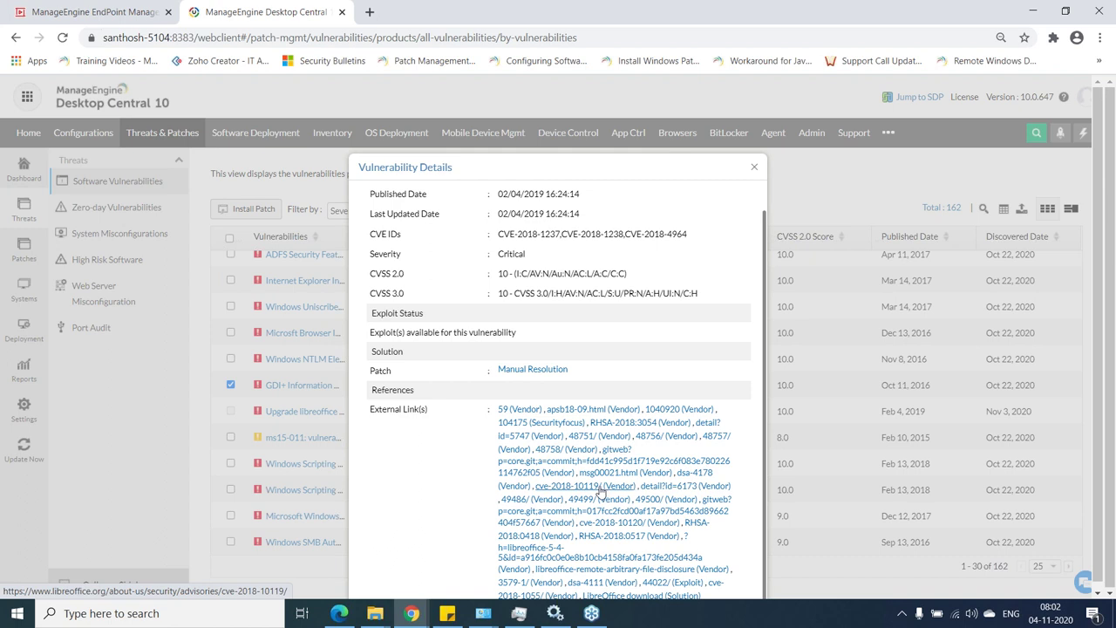
{"action": "left_click", "coordinate": [755, 169]}
{"action": "left_click", "coordinate": [230, 385]}
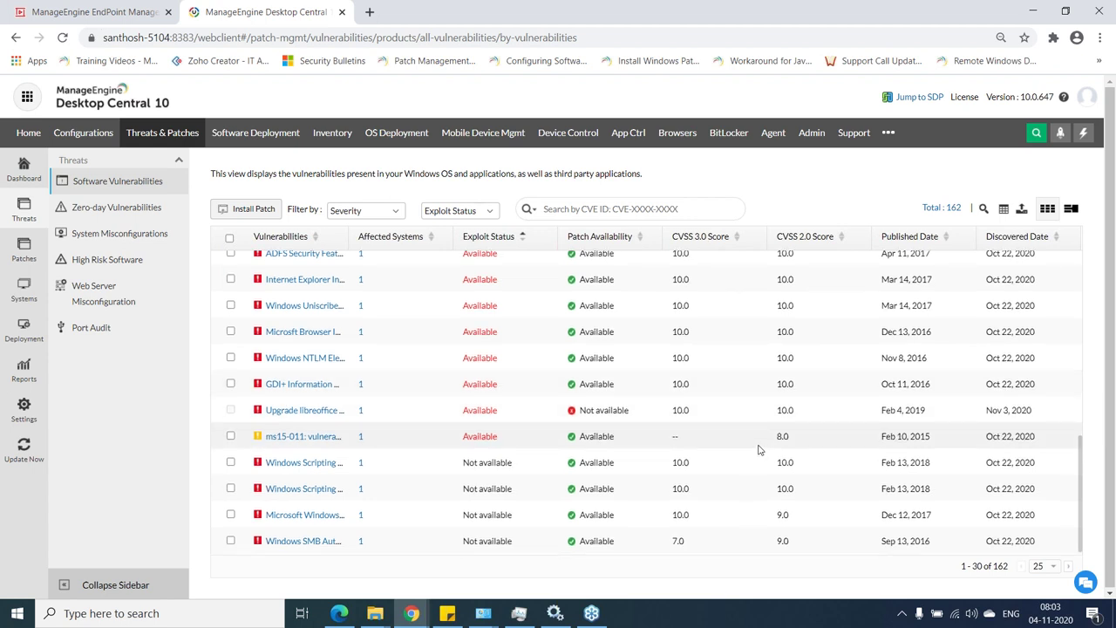
- Look through the software vulnerabilities list once more from the first to the last entry shown
{"action": "scroll", "coordinate": [760, 448], "scroll_direction": "up", "scroll_amount": 3}
{"action": "scroll", "coordinate": [759, 448], "scroll_direction": "up", "scroll_amount": 3}
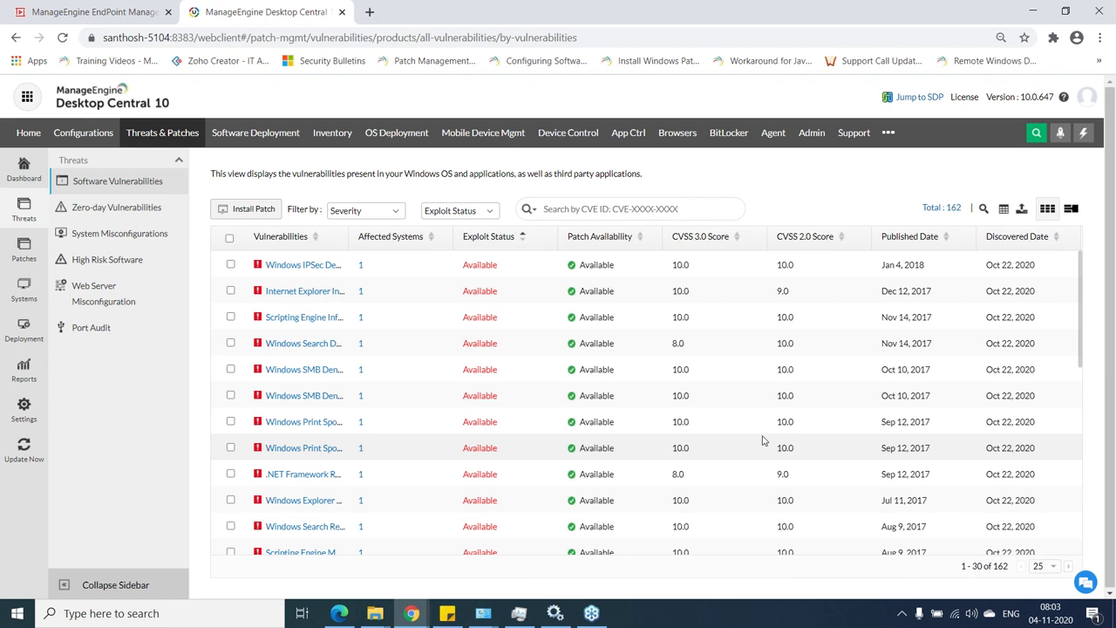
{"action": "scroll", "coordinate": [698, 448], "scroll_direction": "down", "scroll_amount": 6}
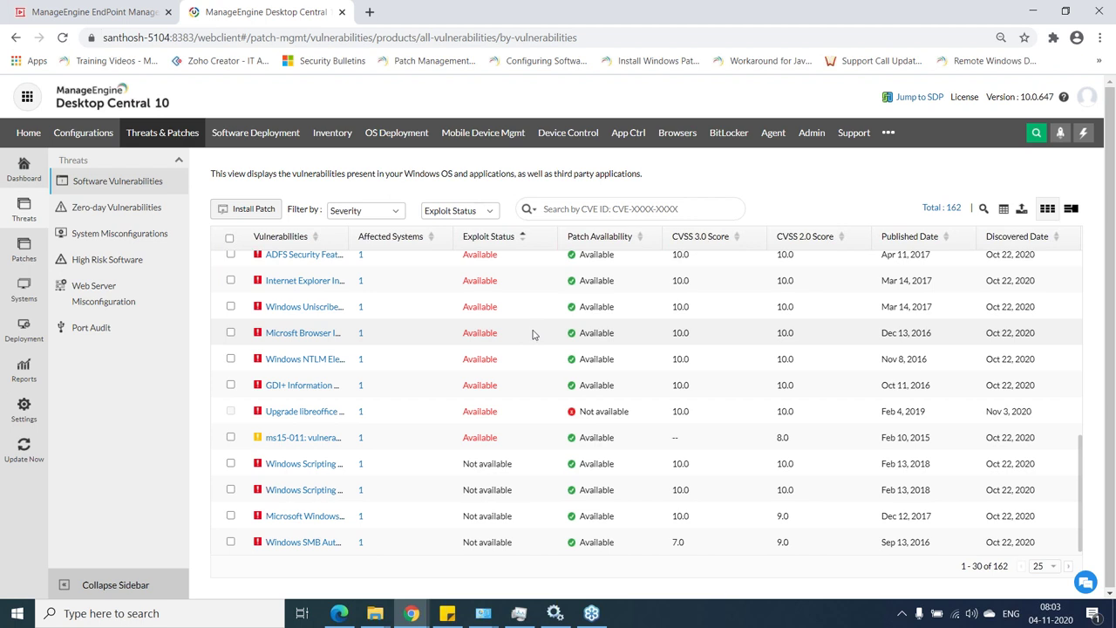
{"action": "scroll", "coordinate": [532, 333], "scroll_direction": "up", "scroll_amount": 5}
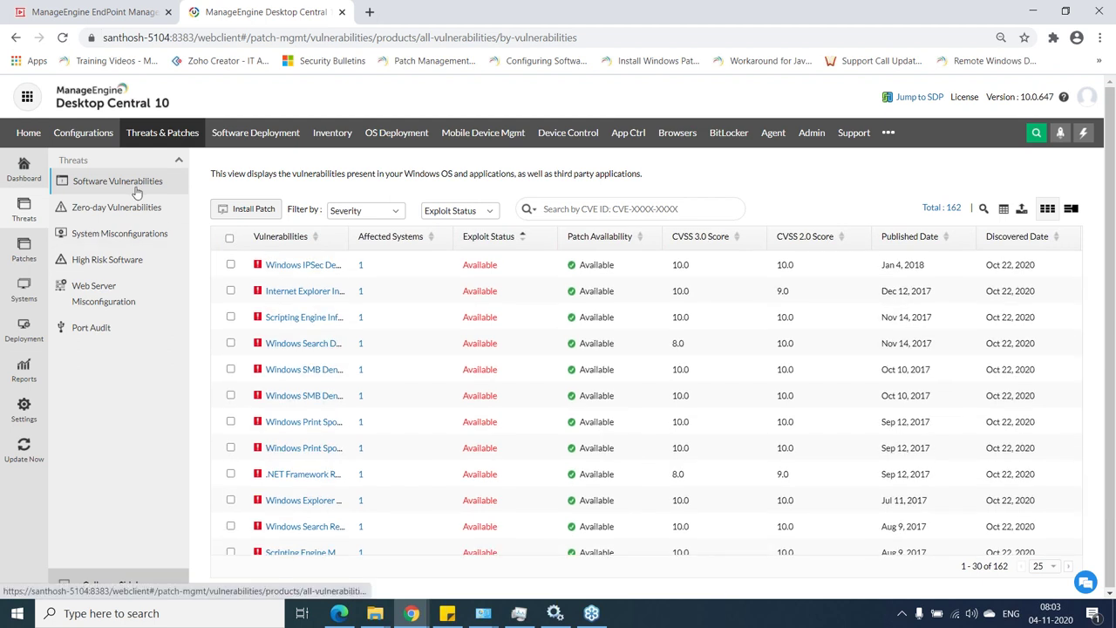
- Review the system misconfigurations, examining the available filter categories and the fix action offered for each entry
{"action": "left_click", "coordinate": [114, 242]}
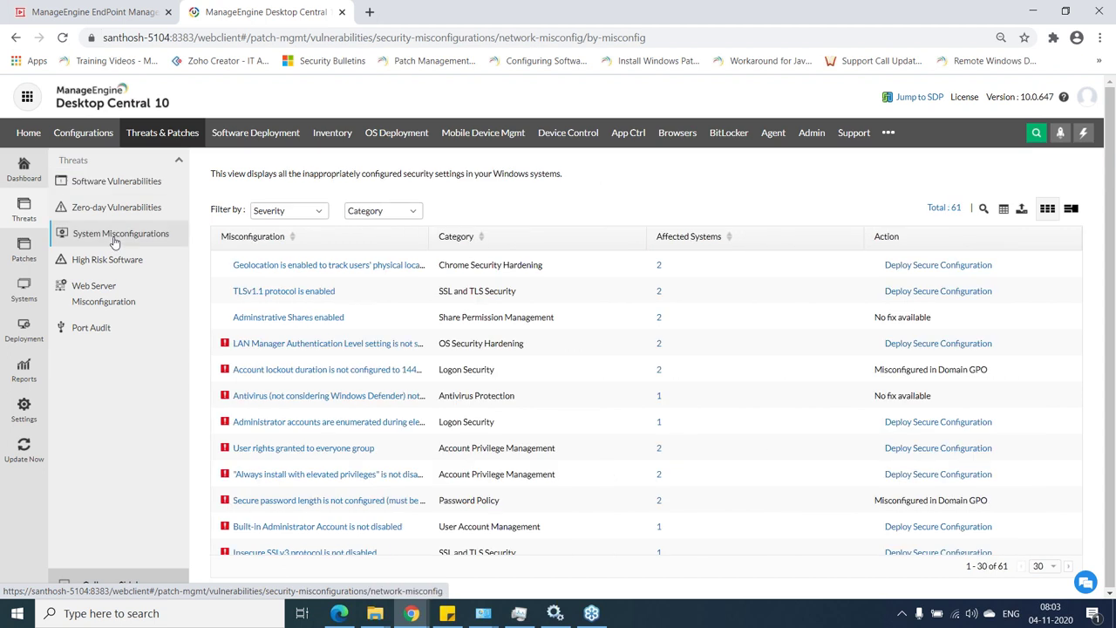
{"action": "left_click", "coordinate": [405, 218]}
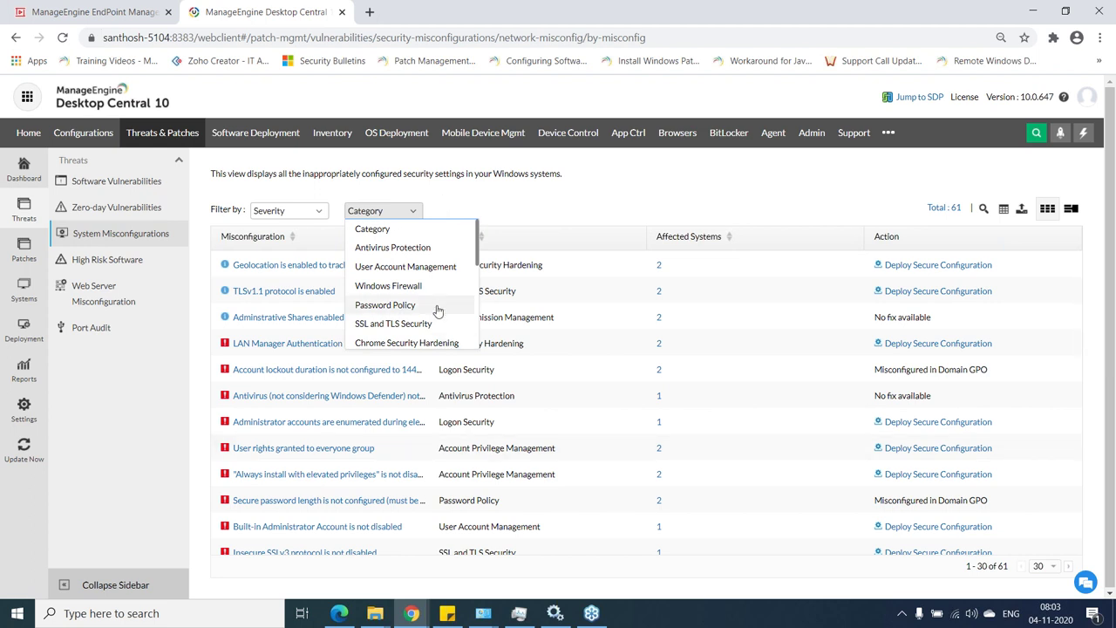
{"action": "scroll", "coordinate": [437, 311], "scroll_direction": "down", "scroll_amount": 2}
{"action": "scroll", "coordinate": [431, 323], "scroll_direction": "up", "scroll_amount": 1}
{"action": "scroll", "coordinate": [431, 327], "scroll_direction": "down", "scroll_amount": 1}
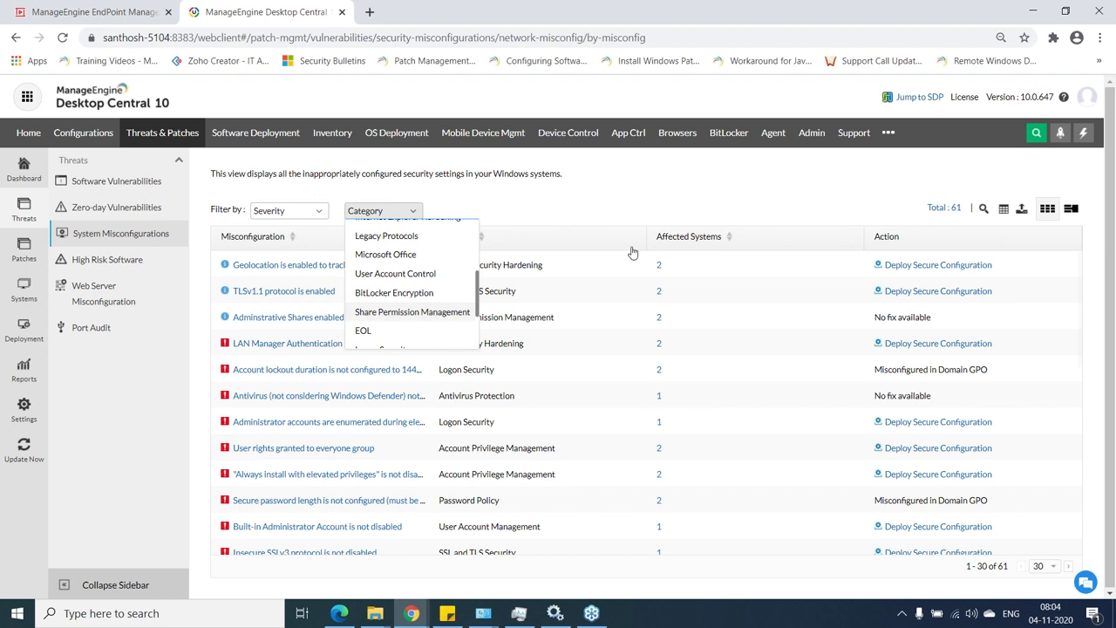
{"action": "scroll", "coordinate": [633, 236], "scroll_direction": "down", "scroll_amount": 3}
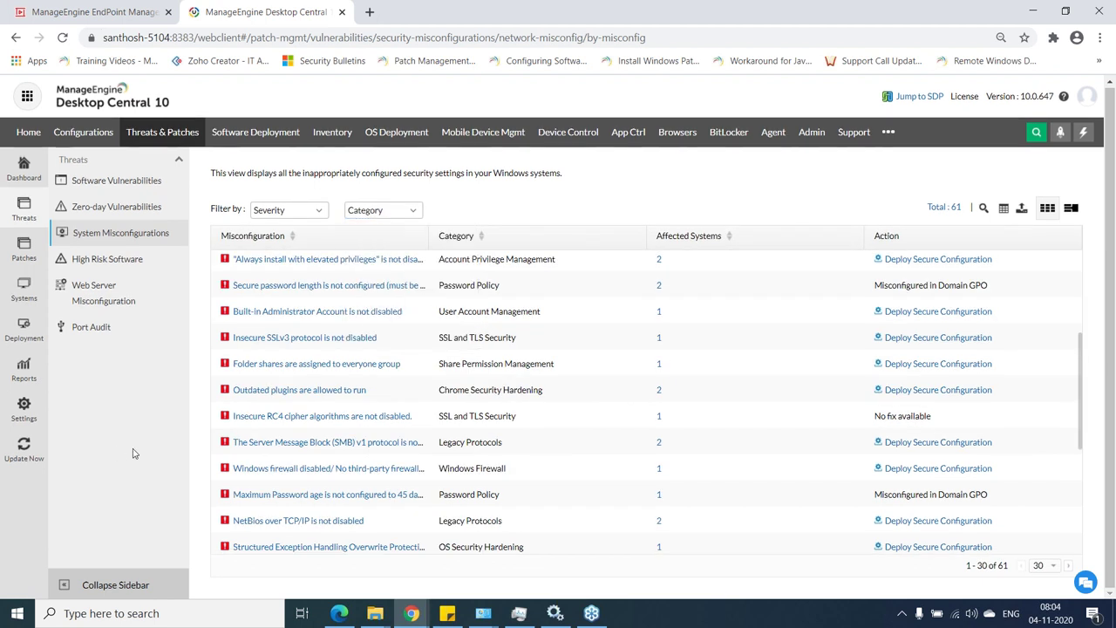
{"action": "scroll", "coordinate": [358, 421], "scroll_direction": "down", "scroll_amount": 1}
{"action": "scroll", "coordinate": [357, 421], "scroll_direction": "down", "scroll_amount": 4}
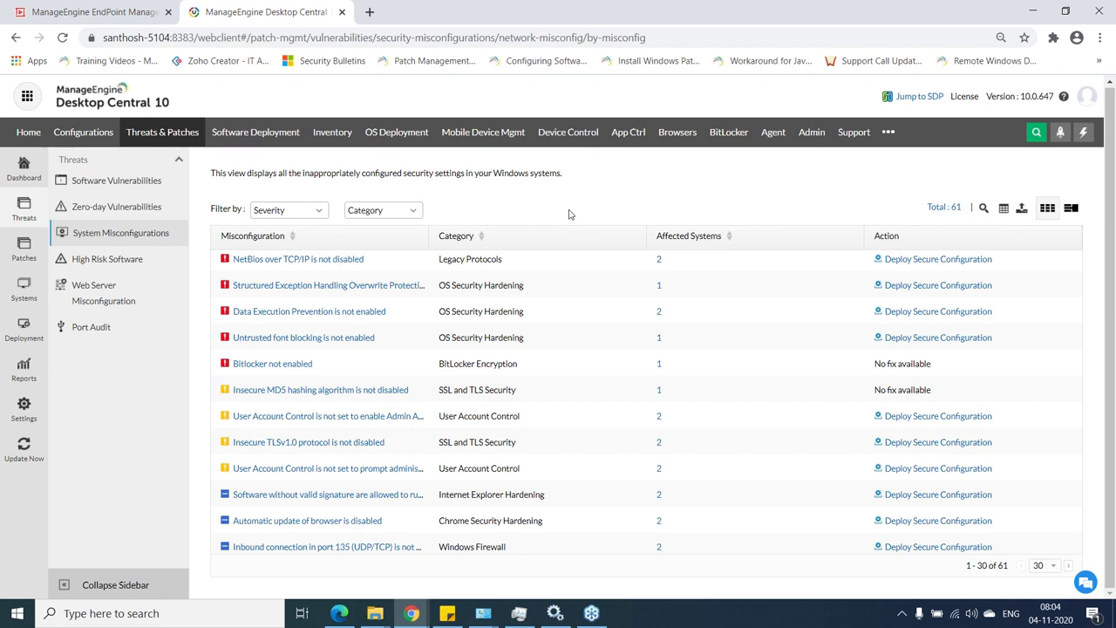
- Check the end-of-life entries under High Risk Software and review the web server misconfigurations list
{"action": "left_click", "coordinate": [125, 266]}
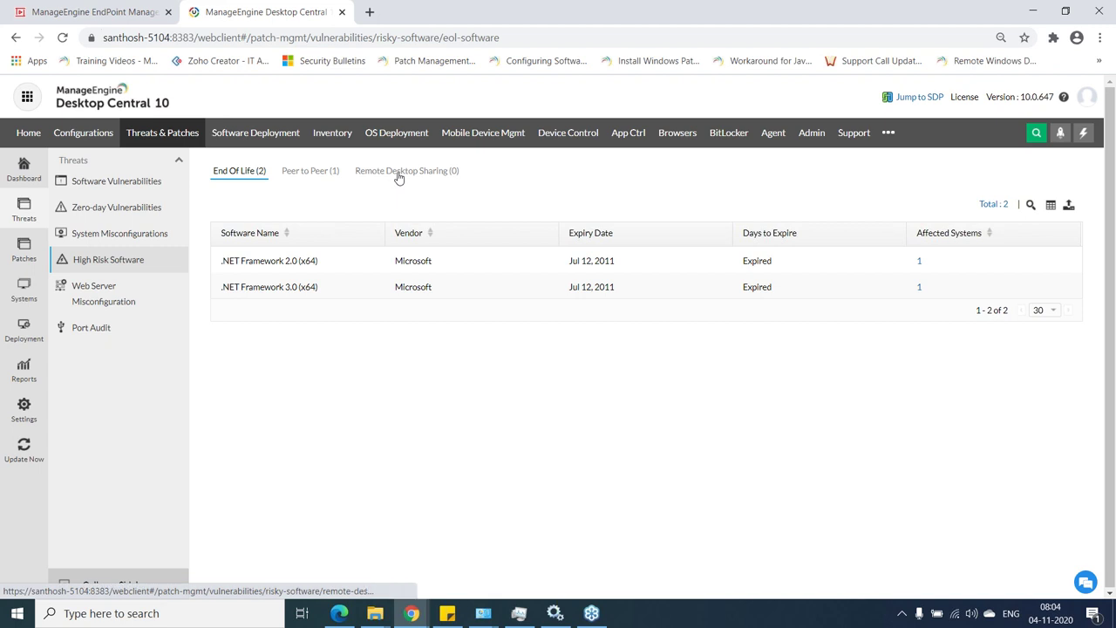
{"action": "left_click", "coordinate": [113, 308]}
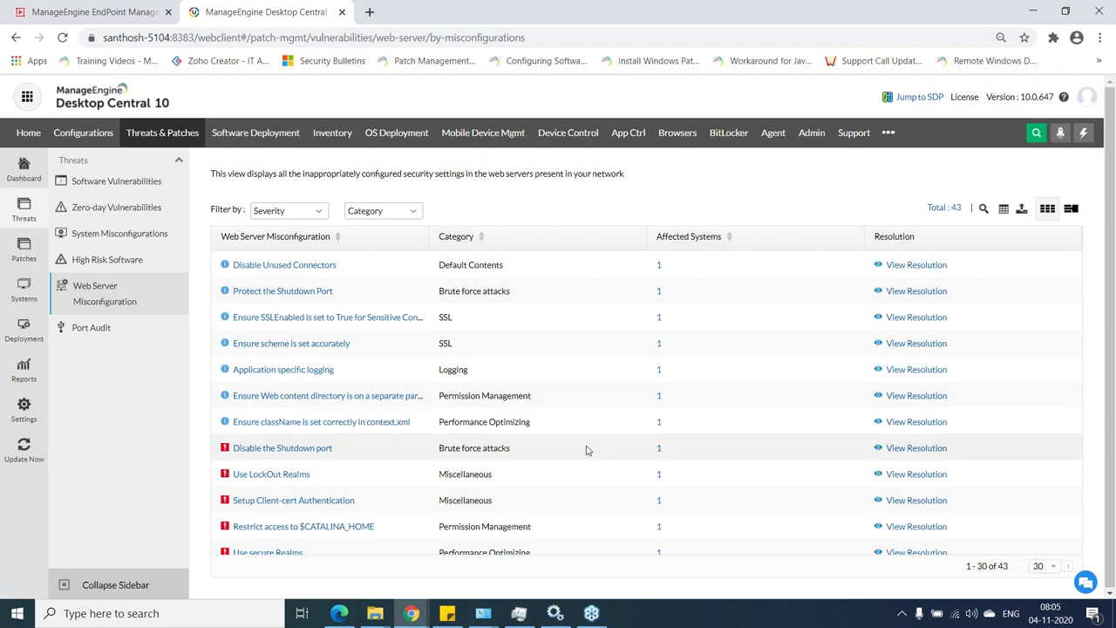
{"action": "scroll", "coordinate": [581, 461], "scroll_direction": "down", "scroll_amount": 5}
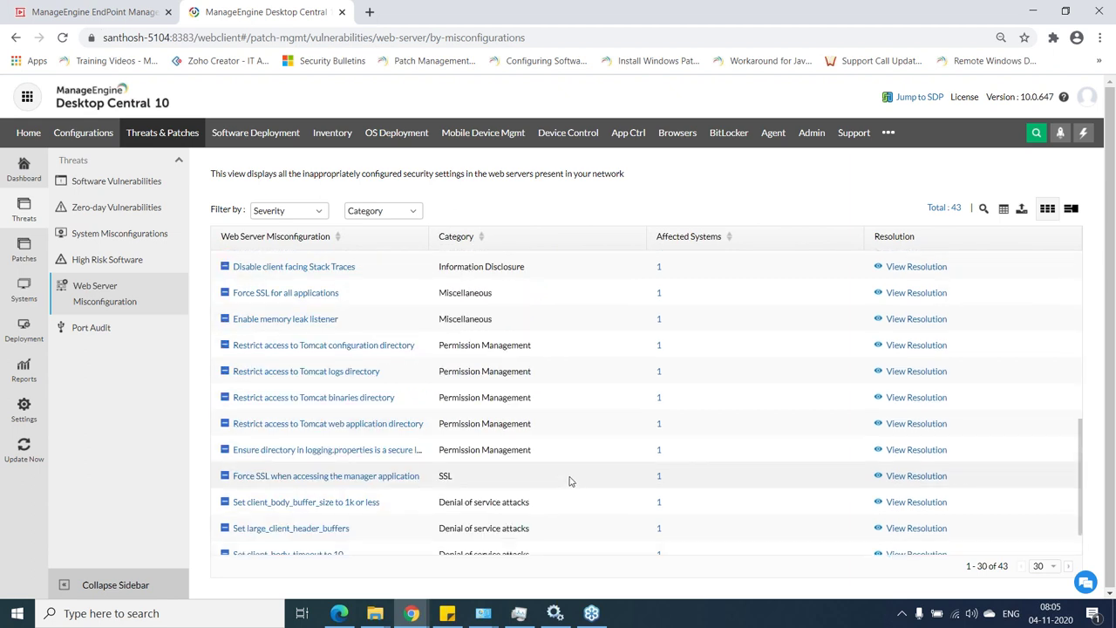
{"action": "scroll", "coordinate": [569, 481], "scroll_direction": "down", "scroll_amount": 1}
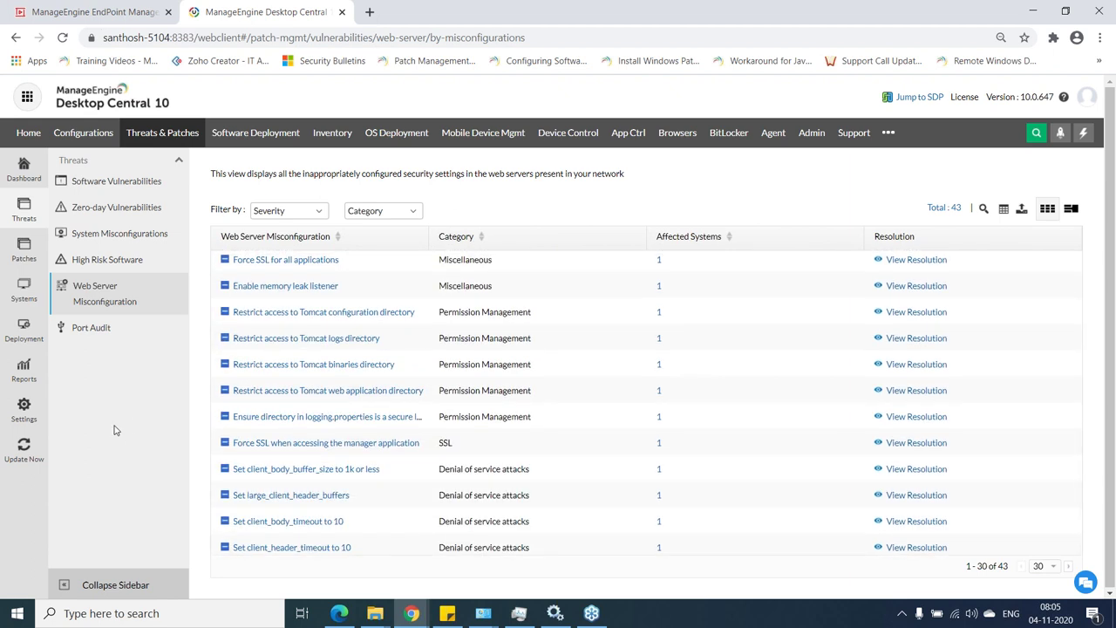
- Open the Port Audit view and review the ports used by applications and services
{"action": "left_click", "coordinate": [111, 329]}
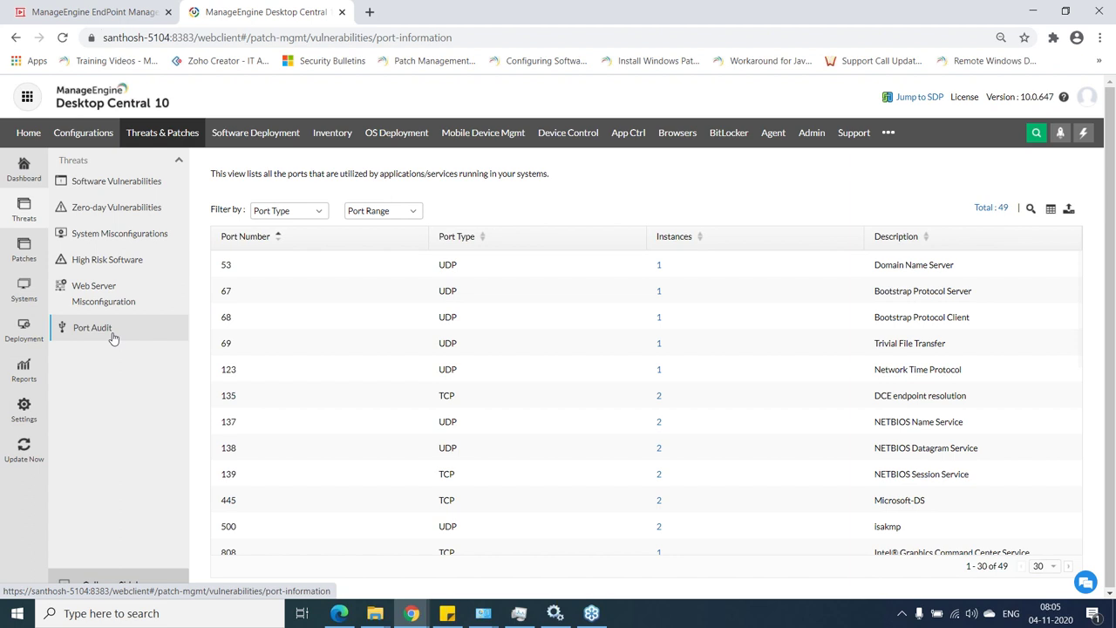
{"action": "scroll", "coordinate": [835, 413], "scroll_direction": "down", "scroll_amount": 3}
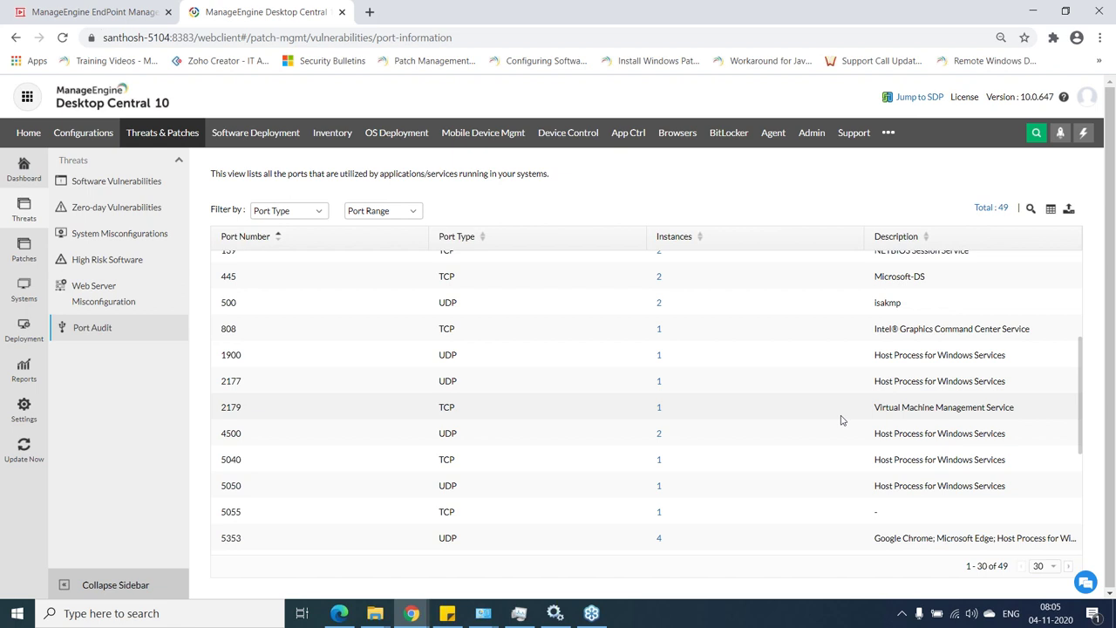
{"action": "scroll", "coordinate": [842, 420], "scroll_direction": "down", "scroll_amount": 1}
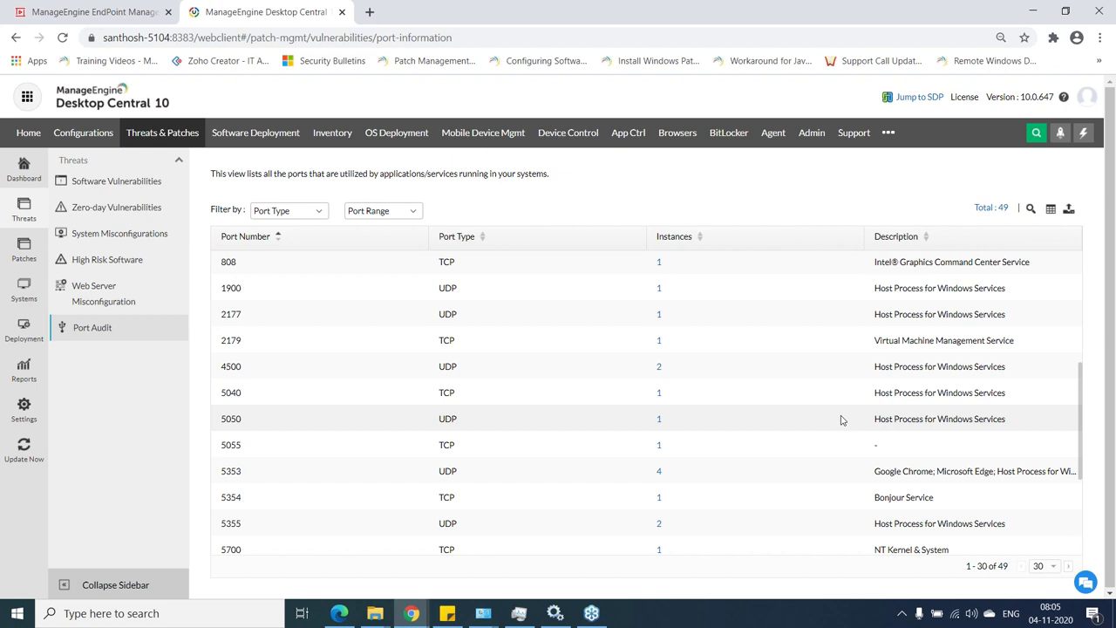
- Look further through the audited ports, checking their types, instances and descriptions
{"action": "scroll", "coordinate": [764, 389], "scroll_direction": "up", "scroll_amount": 1}
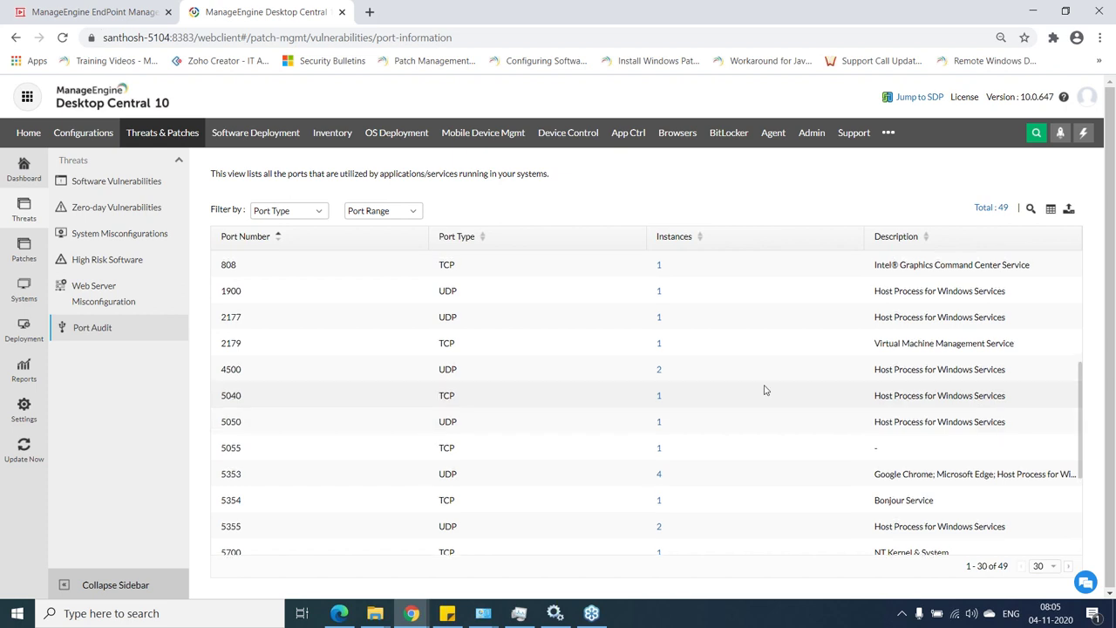
{"action": "scroll", "coordinate": [689, 367], "scroll_direction": "down", "scroll_amount": 2}
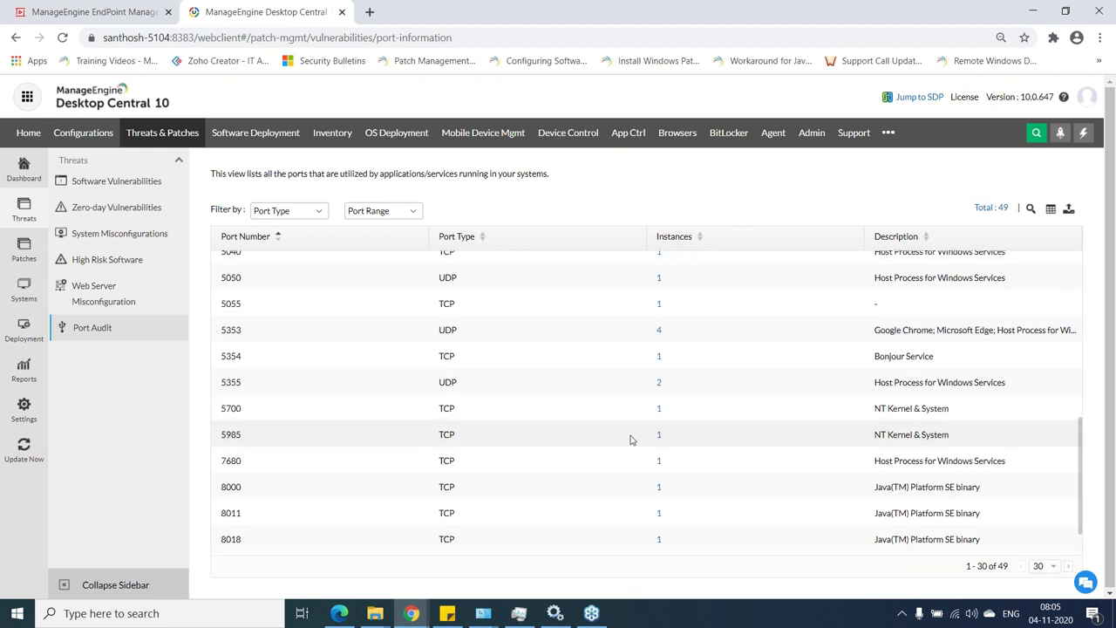
{"action": "scroll", "coordinate": [631, 440], "scroll_direction": "up", "scroll_amount": 5}
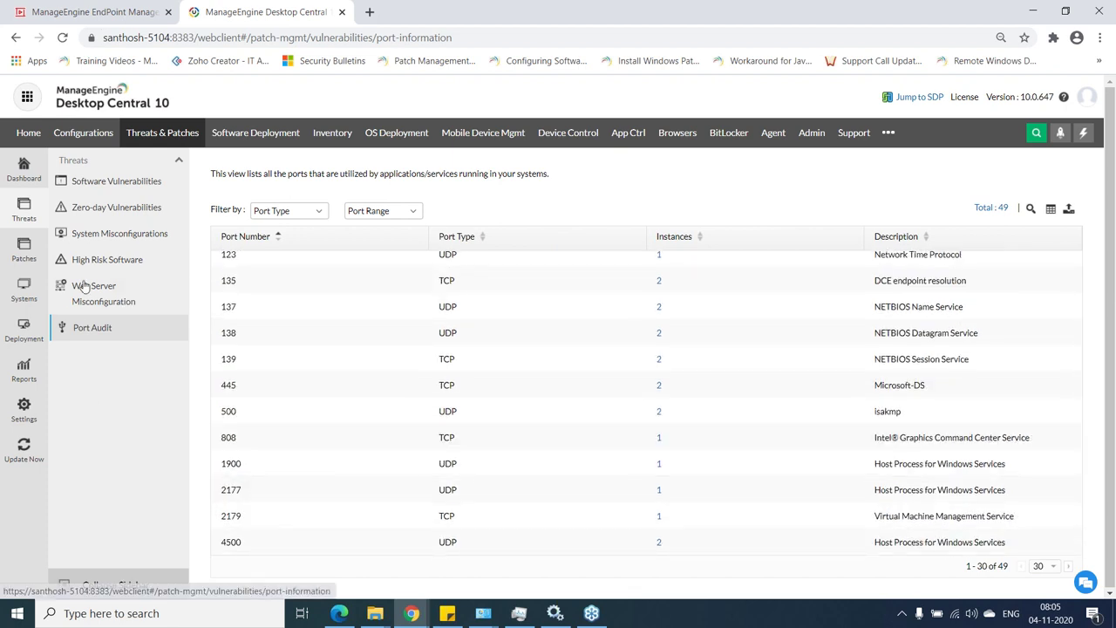
- Revisit the Software Vulnerabilities, System Misconfigurations, Web Server Misconfiguration and Port Audit views in turn
{"action": "left_click", "coordinate": [144, 183]}
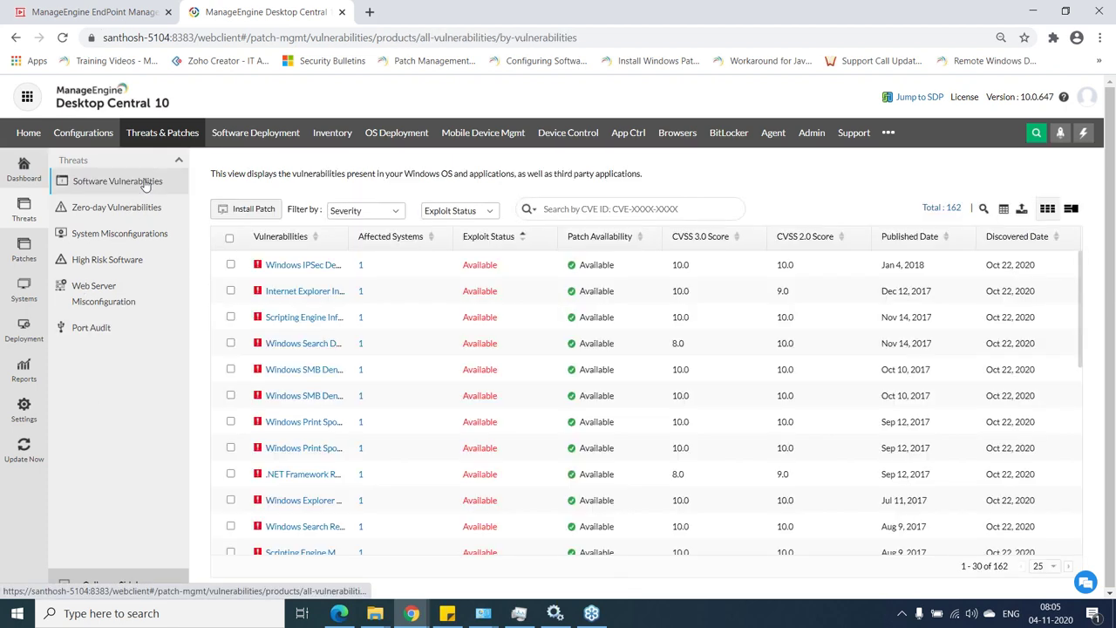
{"action": "left_click", "coordinate": [121, 235]}
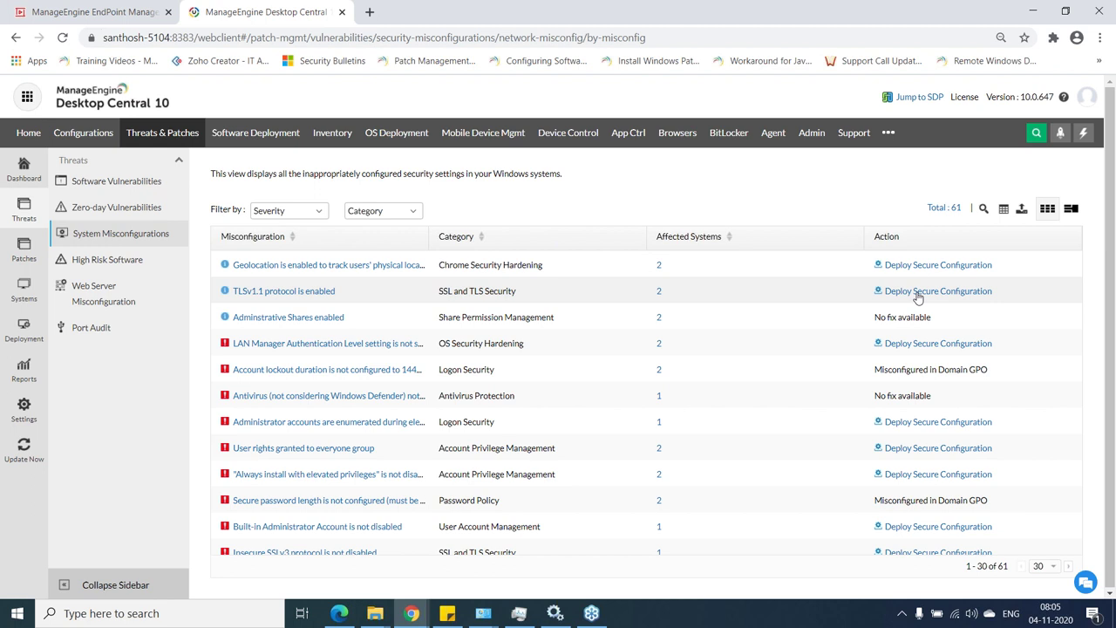
{"action": "left_click", "coordinate": [104, 299]}
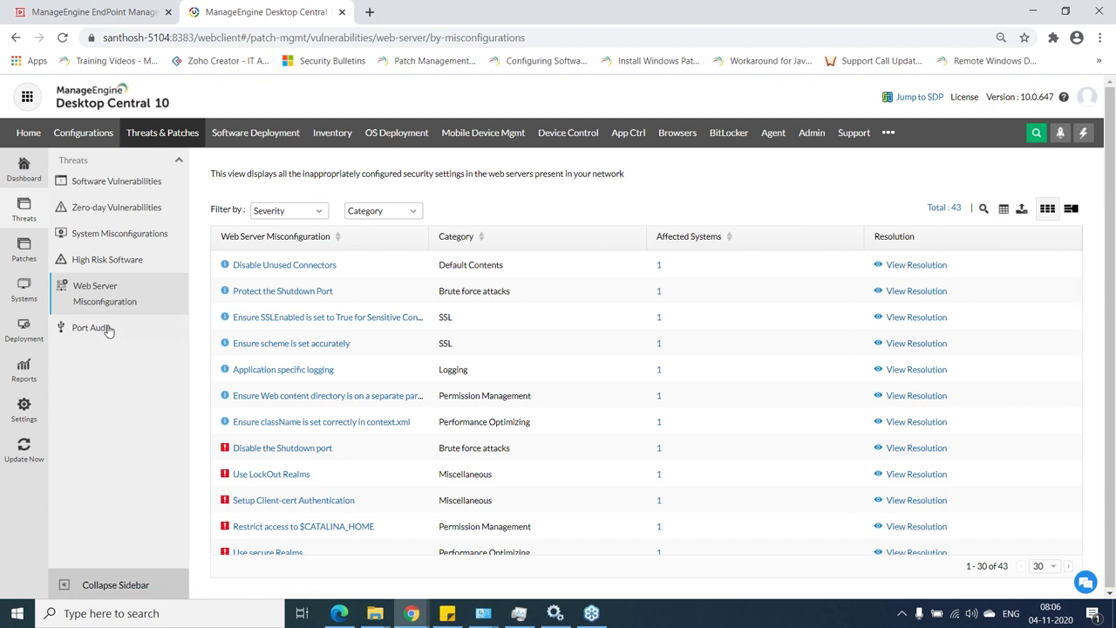
{"action": "left_click", "coordinate": [107, 329]}
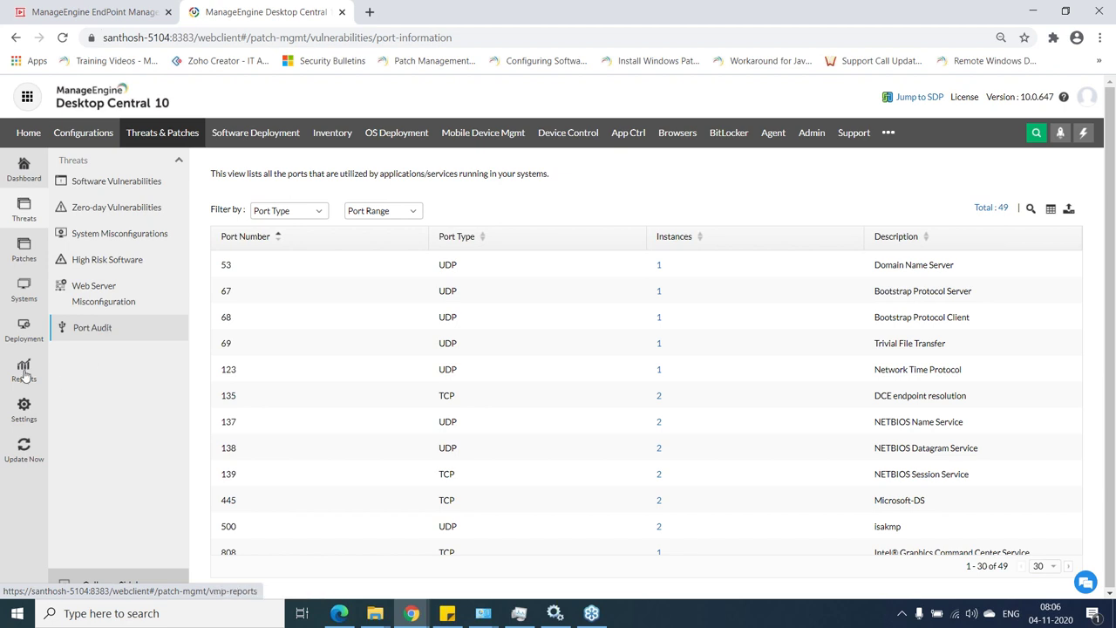
- Open the Patch Database Settings and examine the Windows patch categories and the vulnerability database update schedule
{"action": "left_click", "coordinate": [24, 408]}
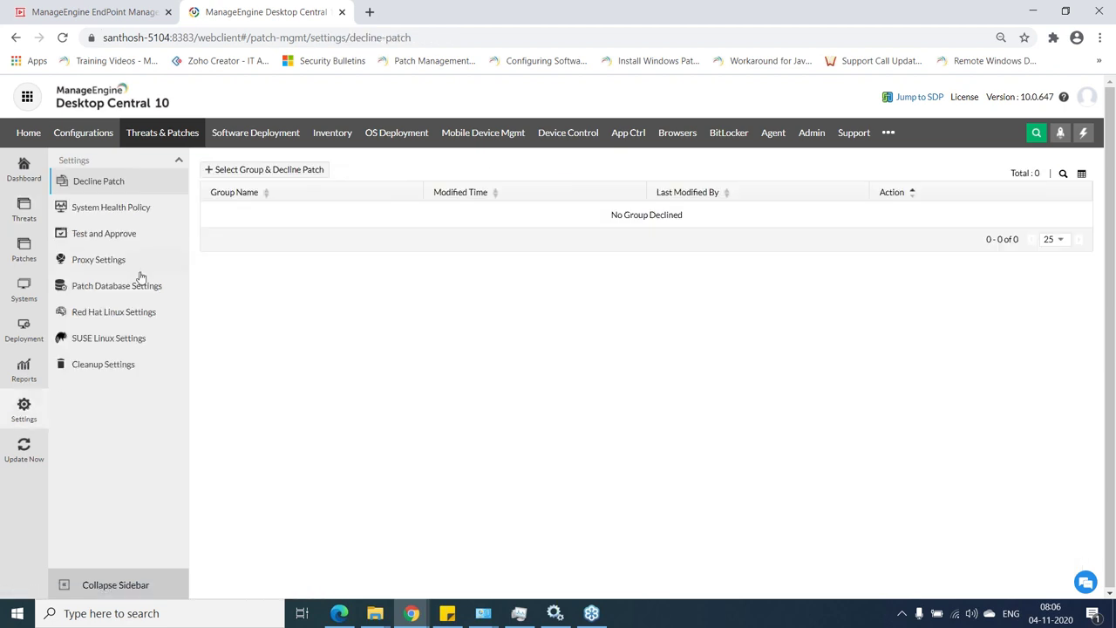
{"action": "left_click", "coordinate": [122, 296]}
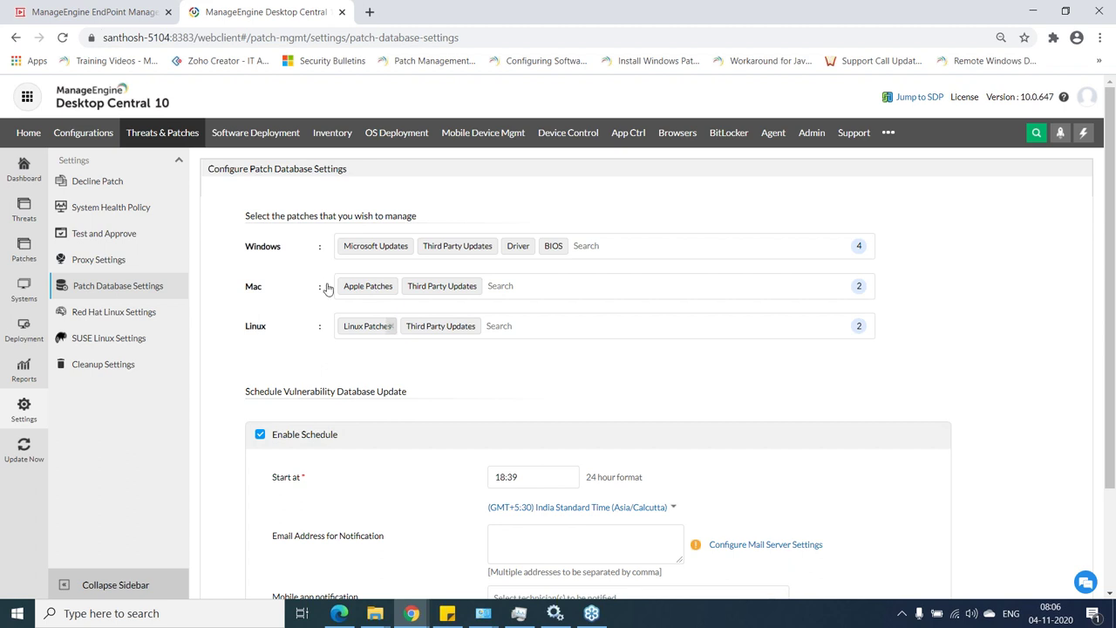
{"action": "left_click", "coordinate": [600, 250]}
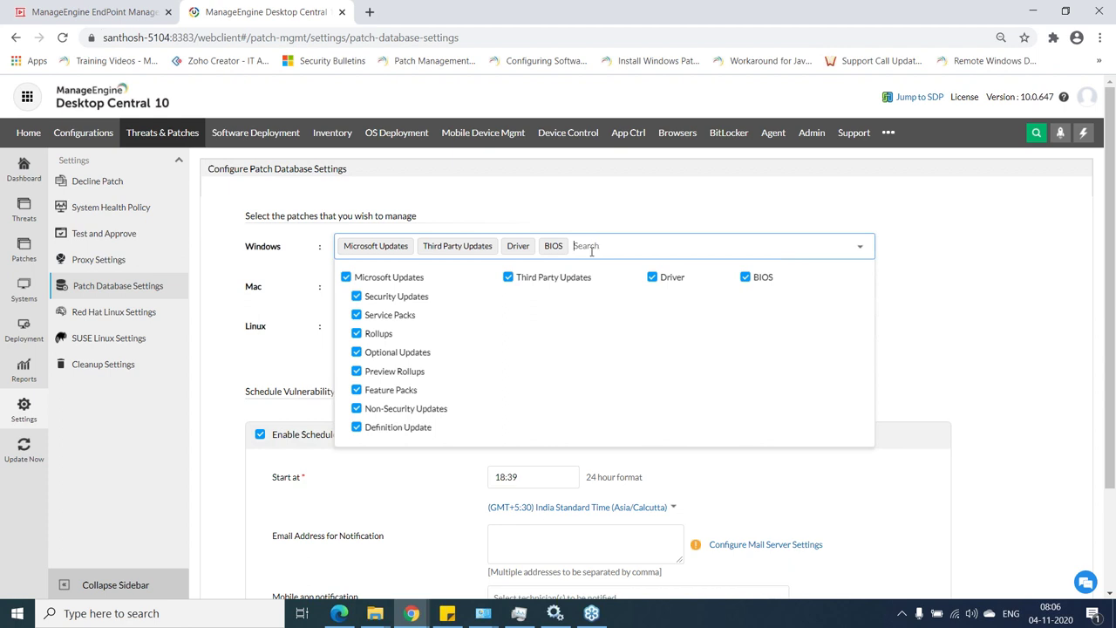
{"action": "left_click", "coordinate": [251, 285]}
{"action": "scroll", "coordinate": [288, 323], "scroll_direction": "down", "scroll_amount": 1}
{"action": "scroll", "coordinate": [288, 323], "scroll_direction": "up", "scroll_amount": 1}
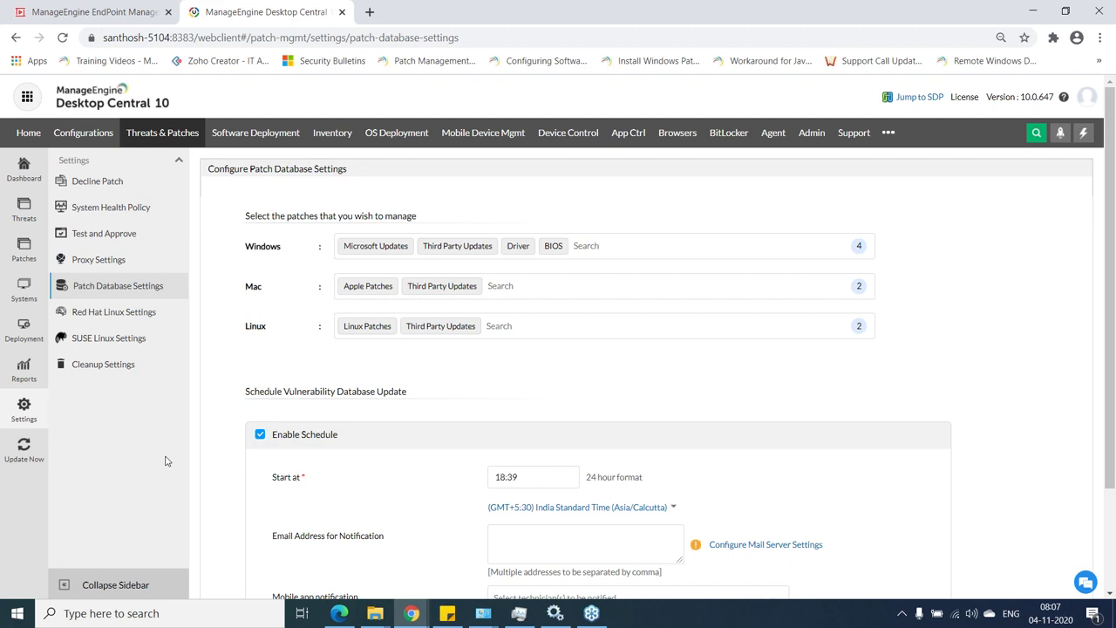
- Open the Applicable Patches list, passing through Missing Patches, and start a new filter on it
{"action": "left_click", "coordinate": [26, 255]}
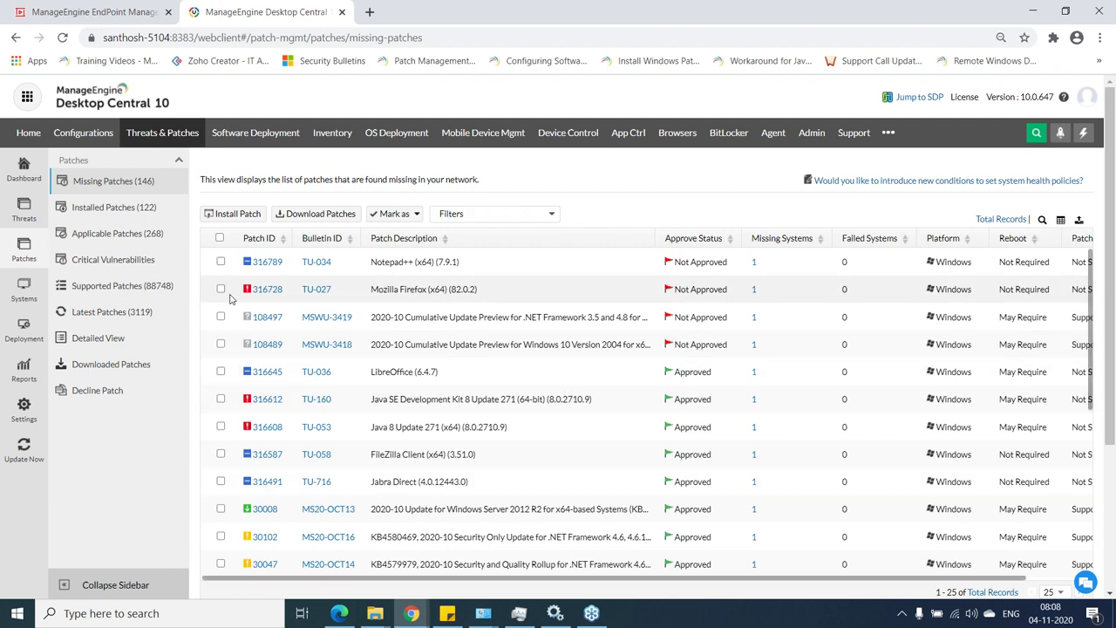
{"action": "left_click", "coordinate": [155, 240]}
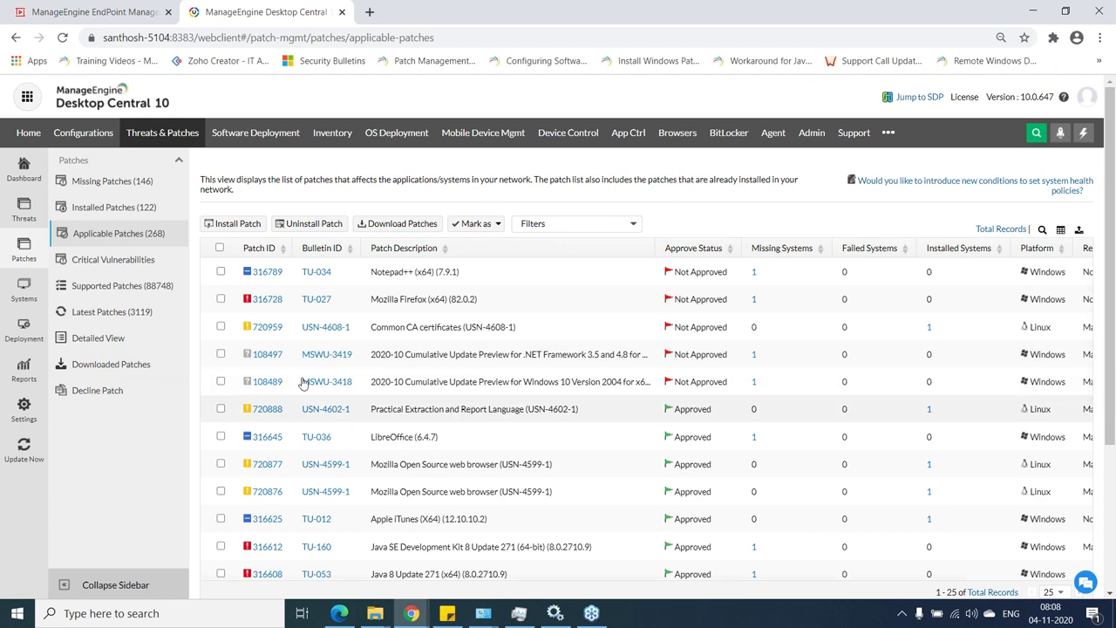
{"action": "left_click", "coordinate": [622, 231]}
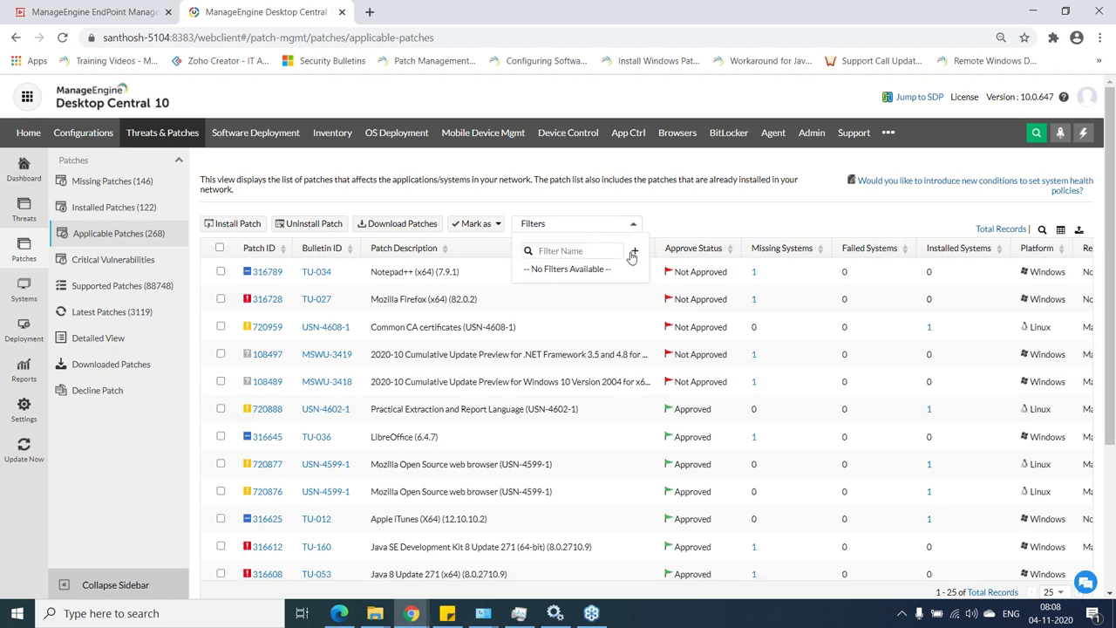
{"action": "left_click", "coordinate": [631, 254]}
- Set the new filter's first condition to Severity equal Critical
{"action": "left_click", "coordinate": [501, 286]}
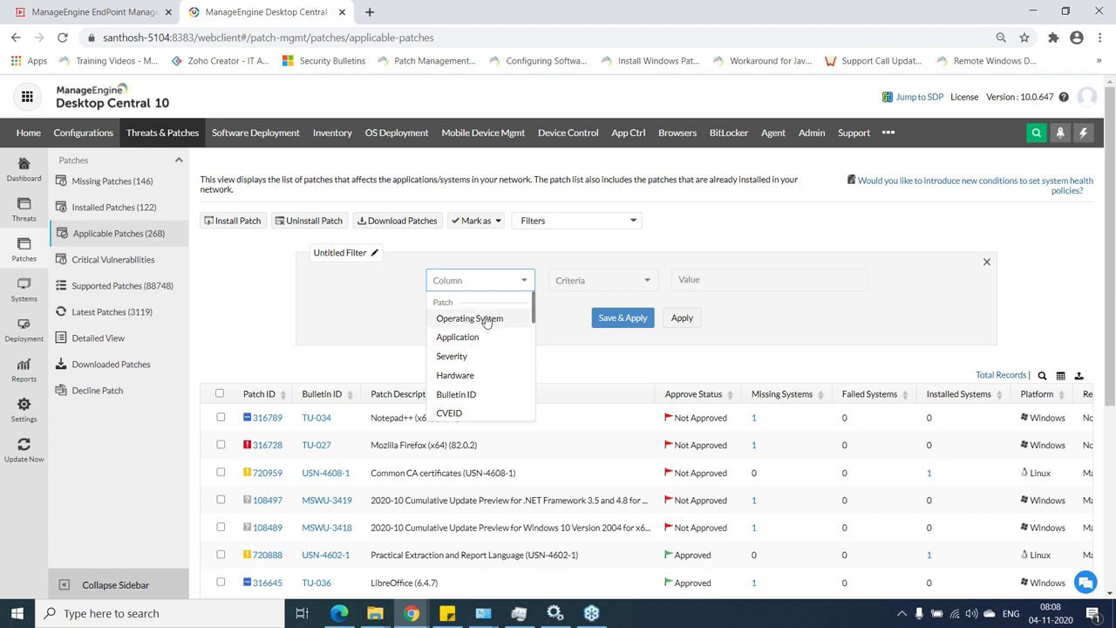
{"action": "left_click", "coordinate": [1009, 266]}
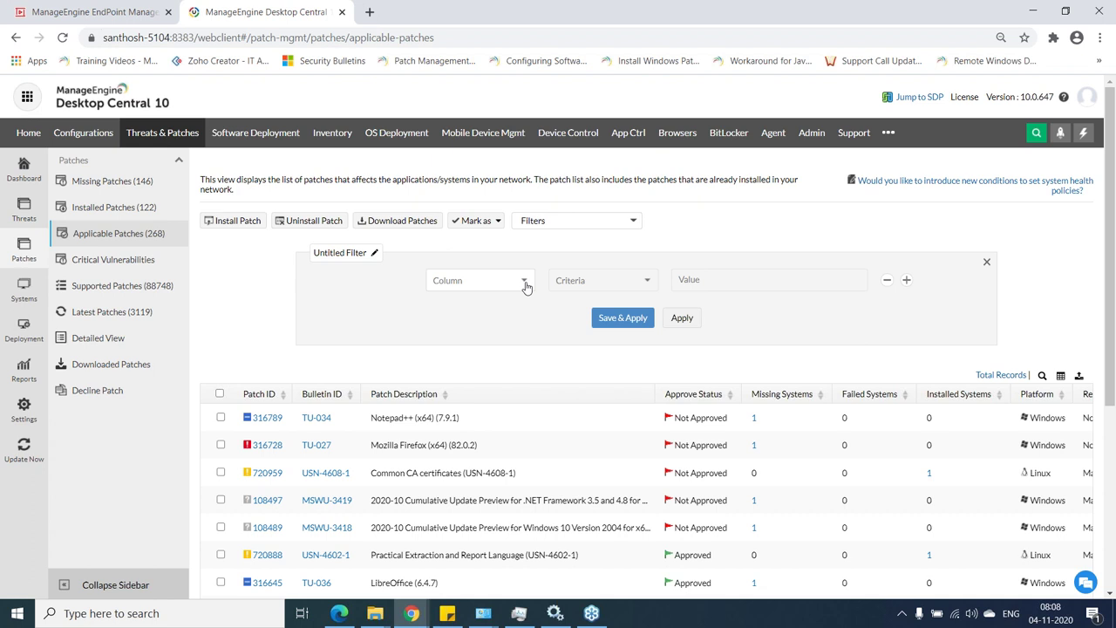
{"action": "left_click", "coordinate": [526, 283]}
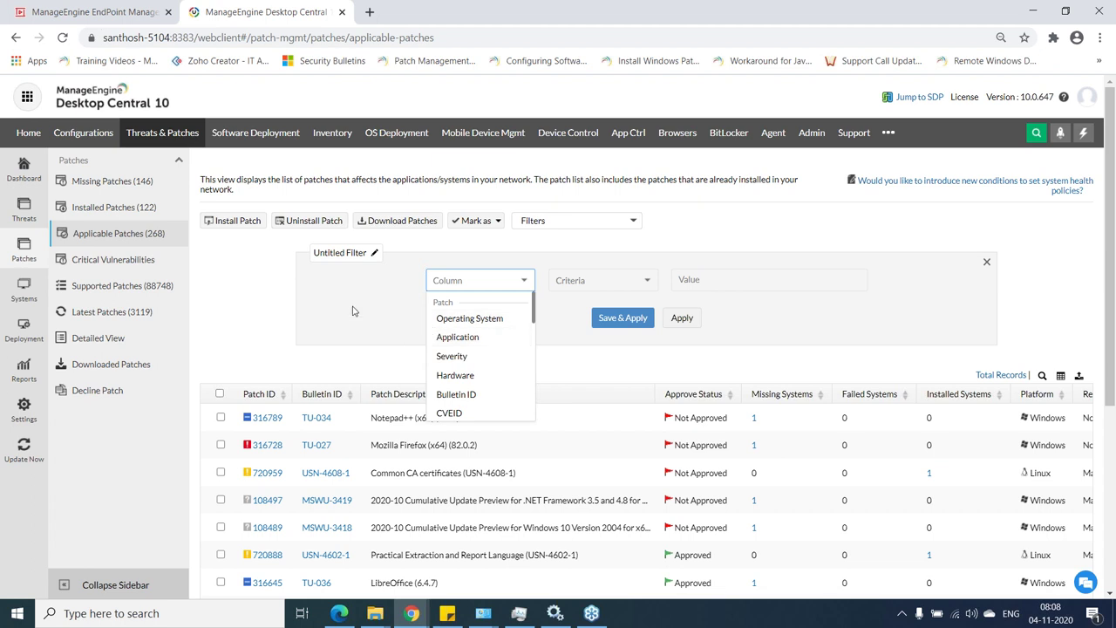
{"action": "left_click", "coordinate": [520, 288]}
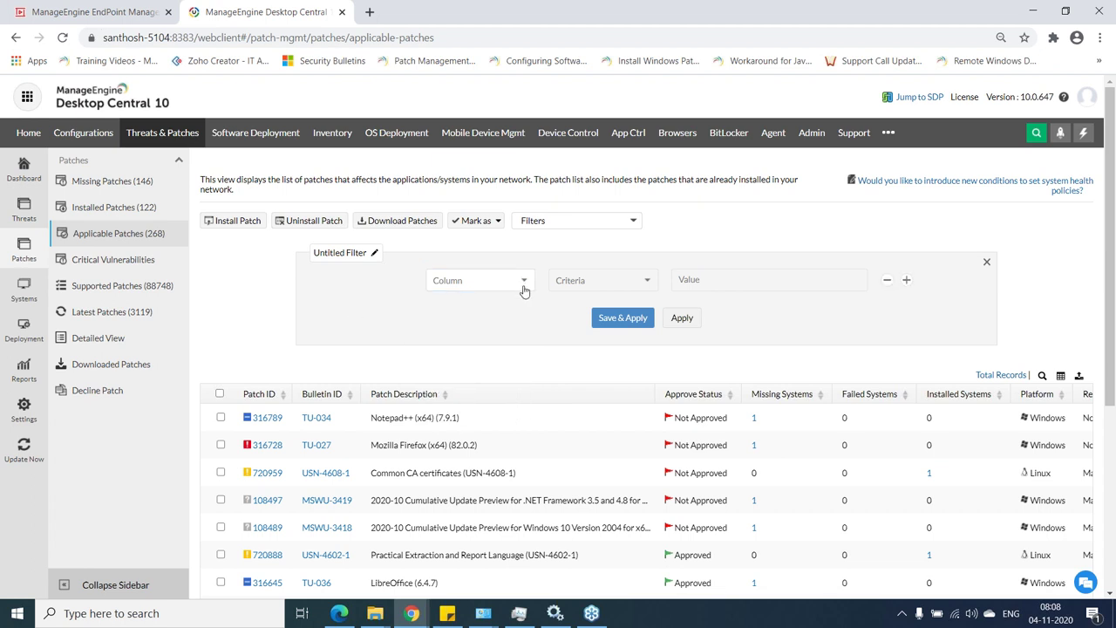
{"action": "left_click", "coordinate": [523, 287]}
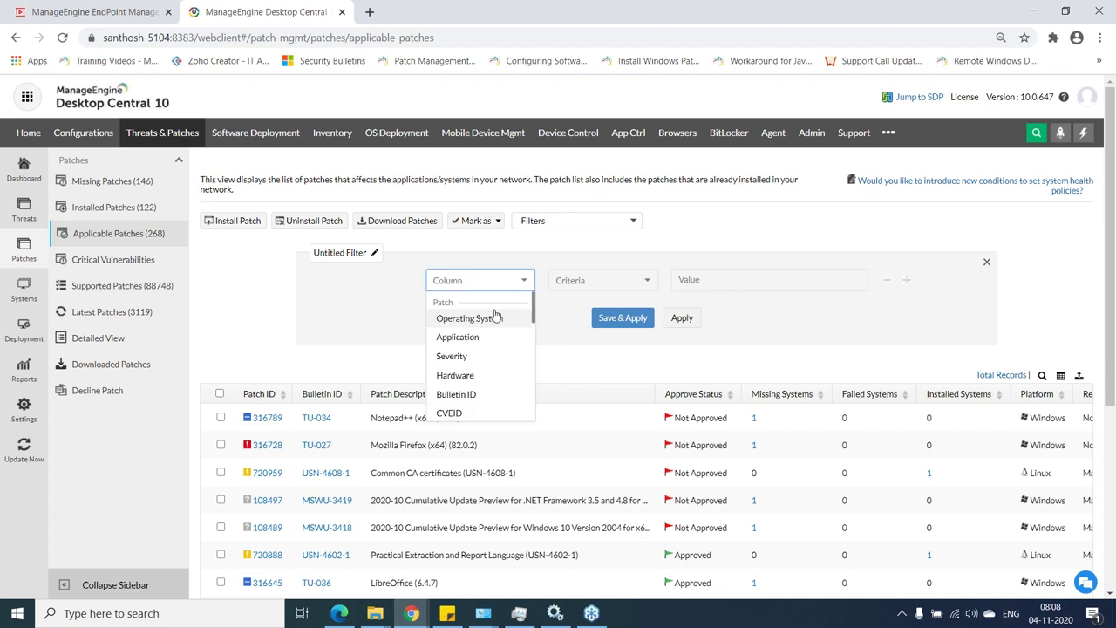
{"action": "left_click", "coordinate": [477, 357]}
{"action": "left_click", "coordinate": [628, 286]}
{"action": "left_click", "coordinate": [767, 279]}
{"action": "left_click", "coordinate": [759, 307]}
{"action": "left_click", "coordinate": [397, 342]}
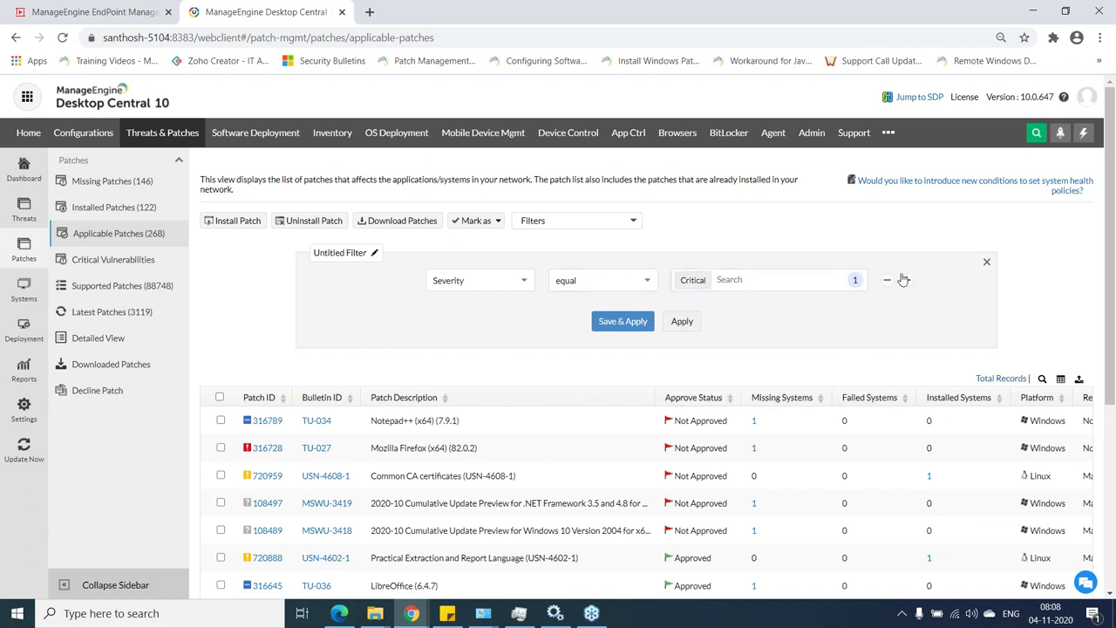
- Add an AND condition to the filter: Operating System equal Windows Server 2012 R2 Standard Edition (x64)
{"action": "left_click", "coordinate": [837, 280]}
{"action": "left_click", "coordinate": [963, 297]}
{"action": "left_click", "coordinate": [907, 280]}
{"action": "left_click", "coordinate": [502, 314]}
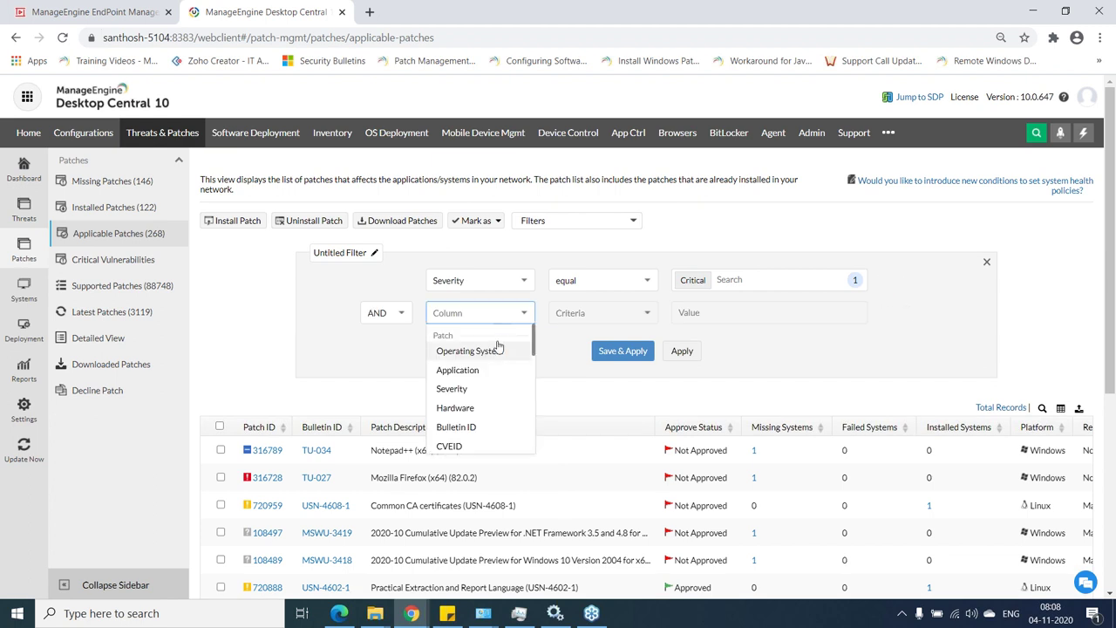
{"action": "left_click", "coordinate": [508, 351]}
{"action": "left_click", "coordinate": [628, 317]}
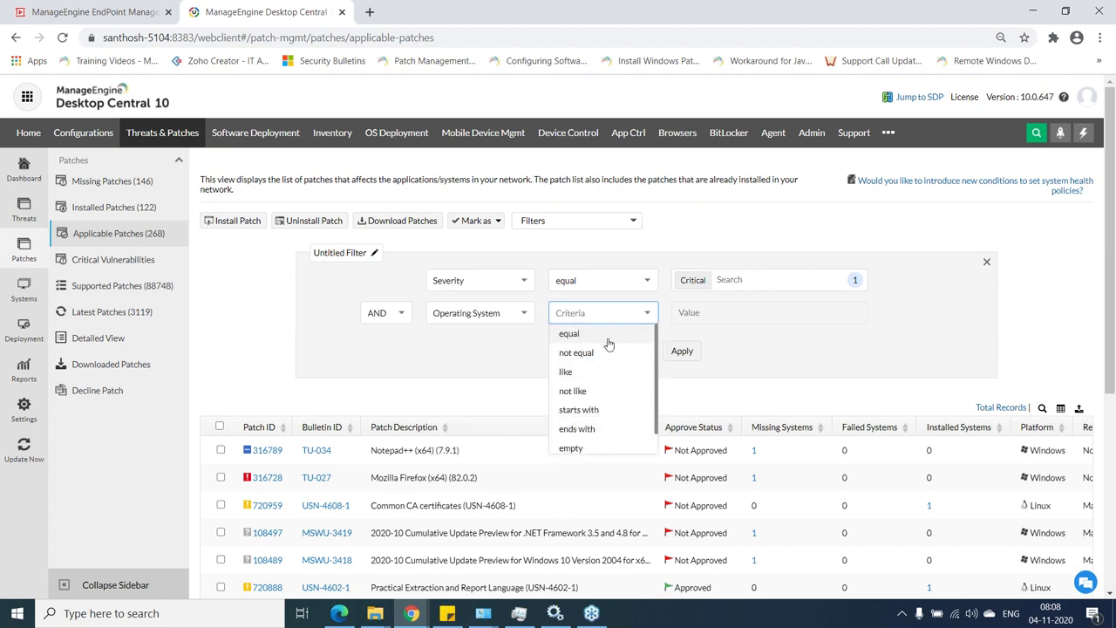
{"action": "left_click", "coordinate": [606, 336]}
{"action": "left_click", "coordinate": [779, 314]}
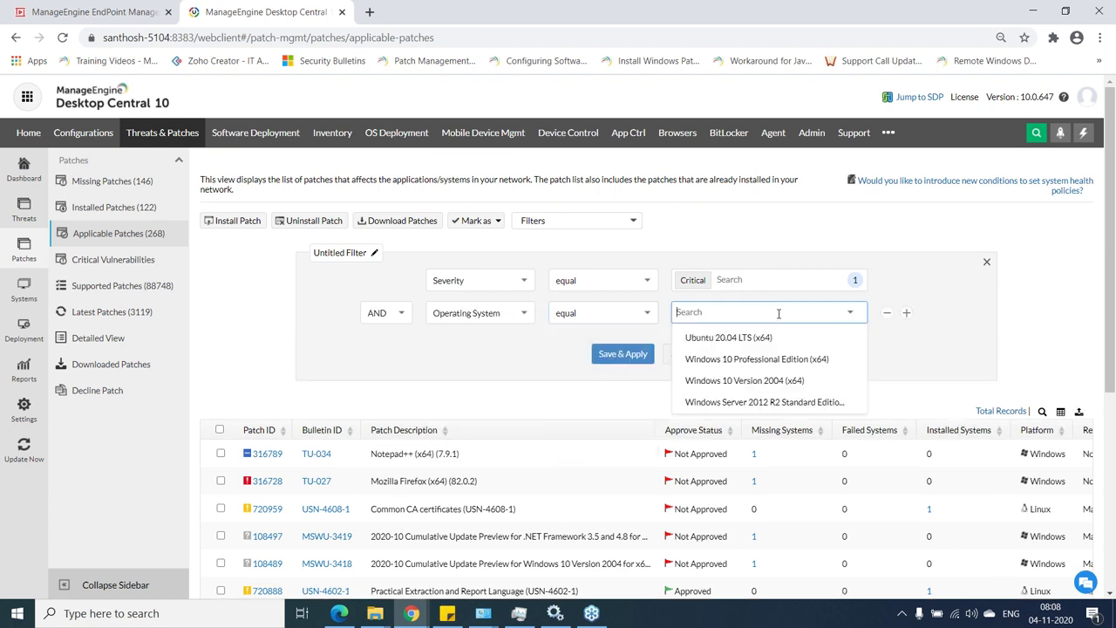
{"action": "left_click", "coordinate": [766, 402]}
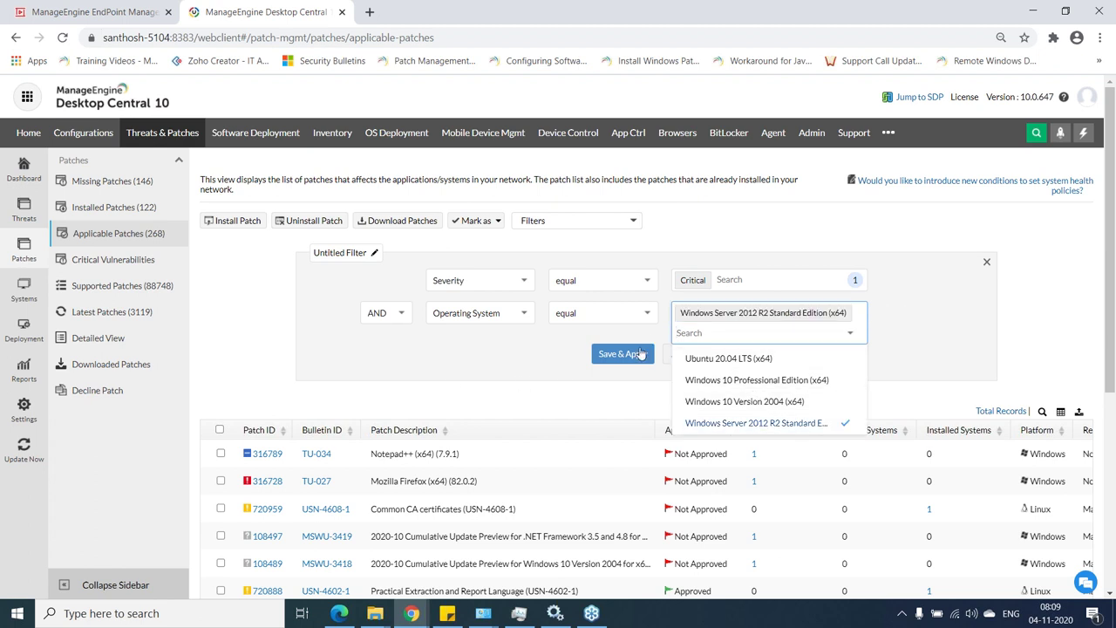
- Save and apply the filter under the name "critical patches"
{"action": "left_click", "coordinate": [615, 361]}
{"action": "left_click", "coordinate": [601, 361]}
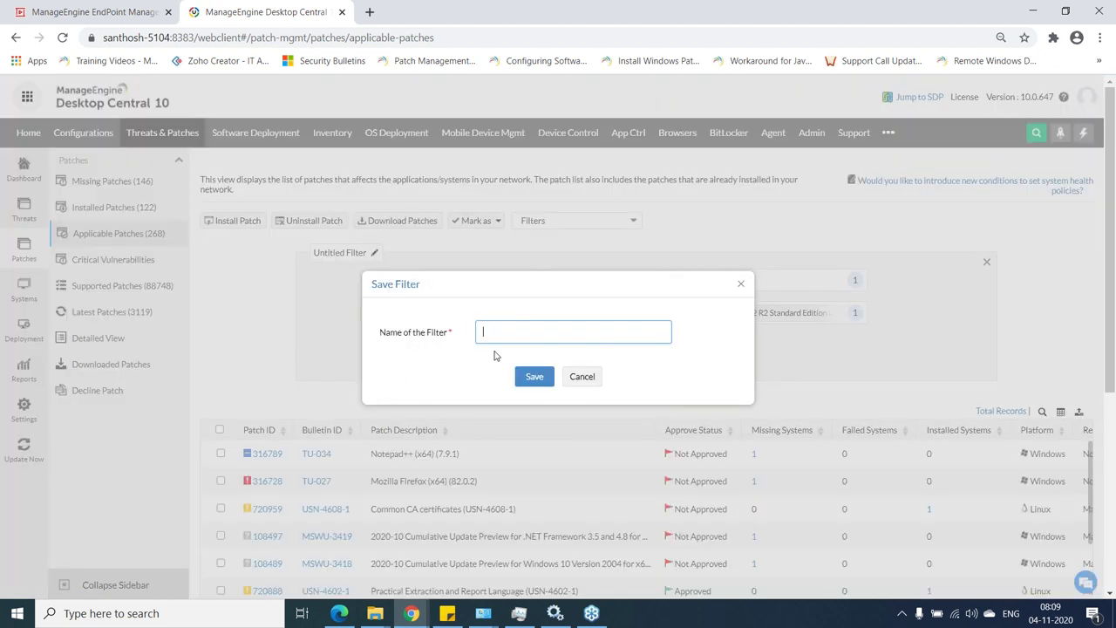
{"action": "type", "text": "critical patches"}
{"action": "right_click", "coordinate": [515, 336]}
{"action": "left_click", "coordinate": [491, 378]}
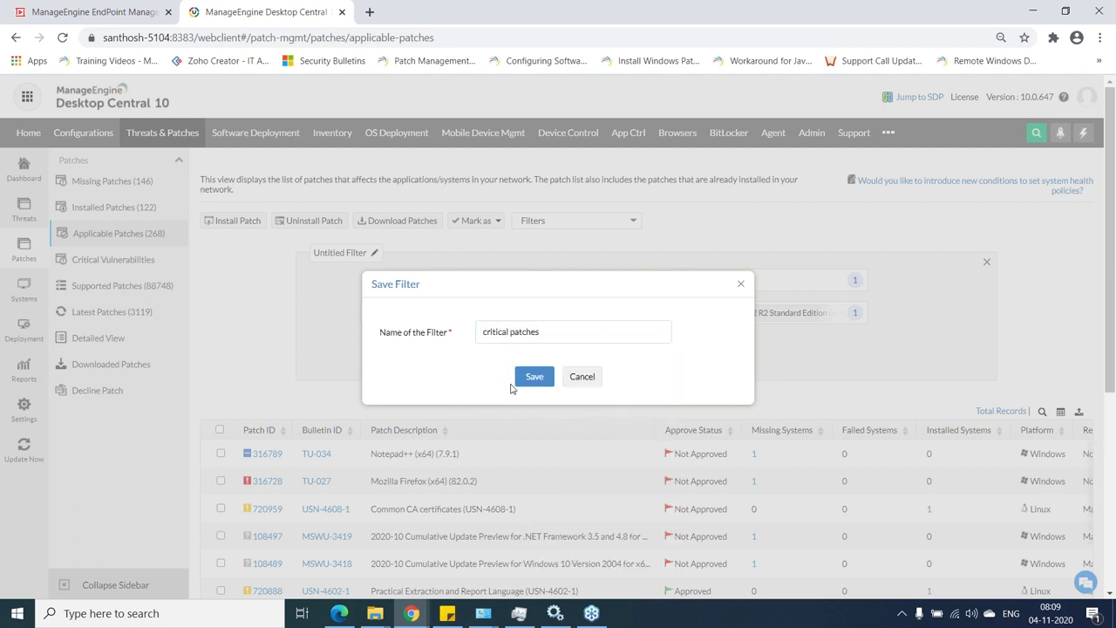
{"action": "left_click", "coordinate": [536, 379]}
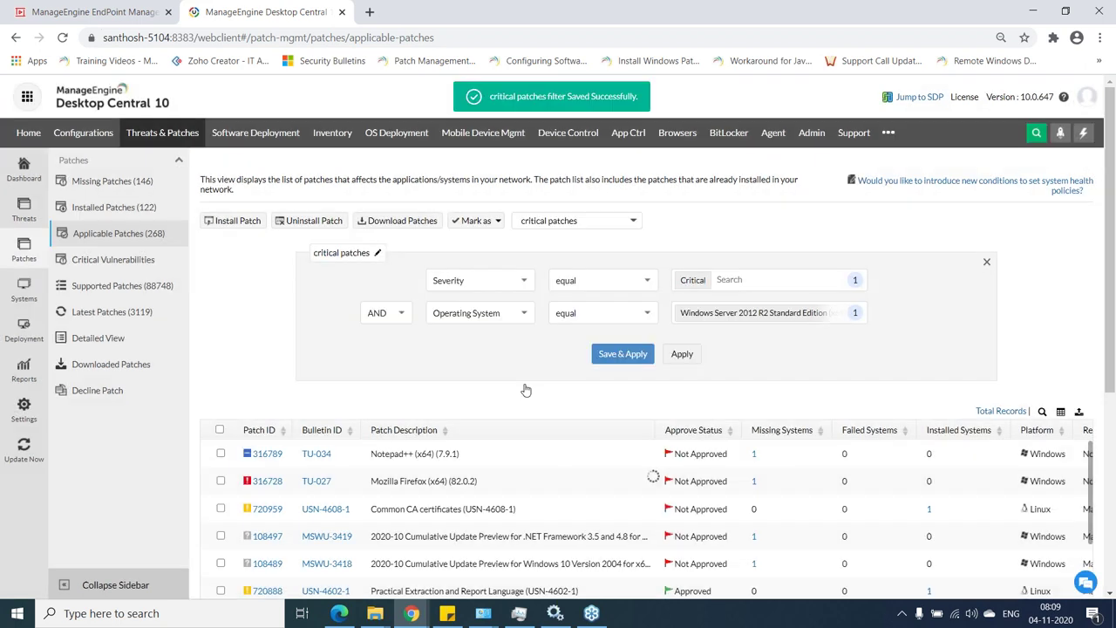
- Review the filtered patches and examine the other patch and computer attributes available as filter columns
{"action": "scroll", "coordinate": [515, 392], "scroll_direction": "down", "scroll_amount": 2}
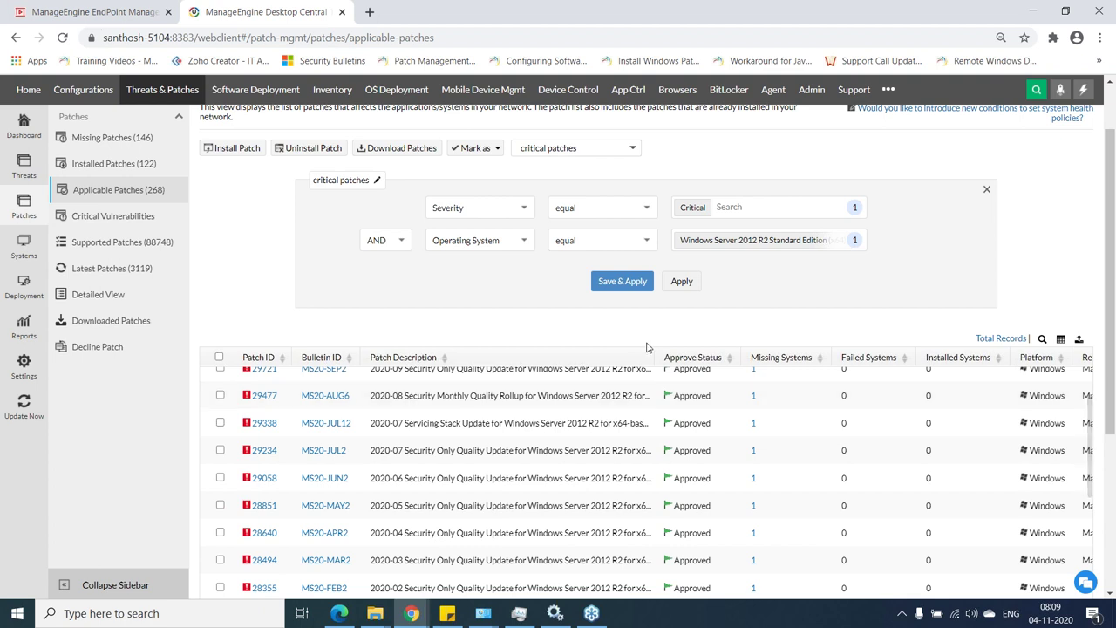
{"action": "left_click", "coordinate": [490, 245]}
{"action": "scroll", "coordinate": [471, 316], "scroll_direction": "down", "scroll_amount": 3}
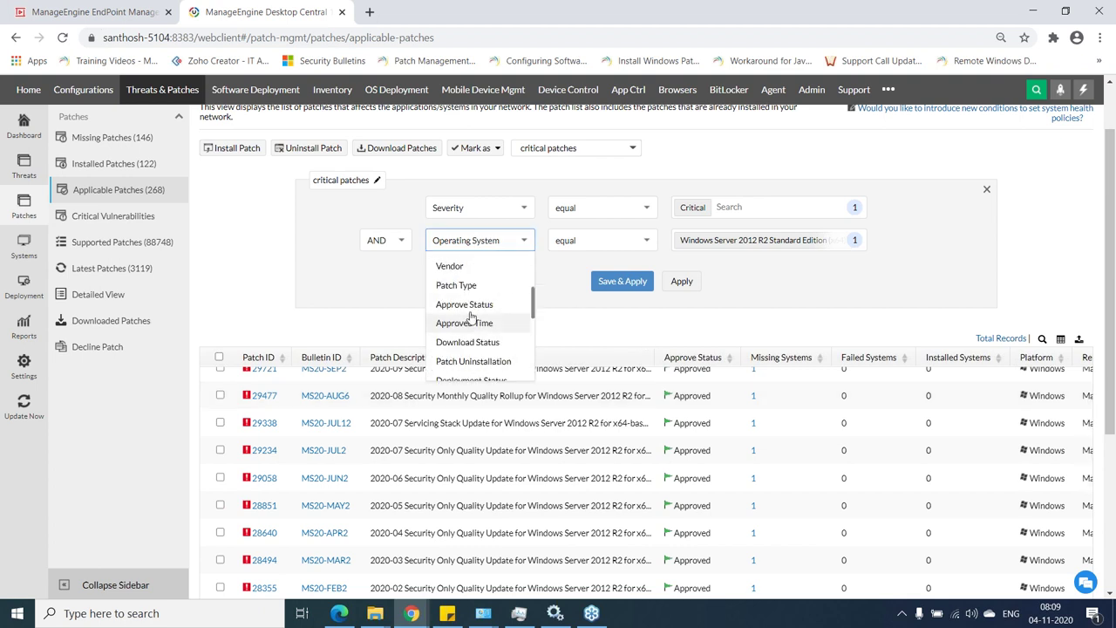
{"action": "scroll", "coordinate": [470, 315], "scroll_direction": "down", "scroll_amount": 5}
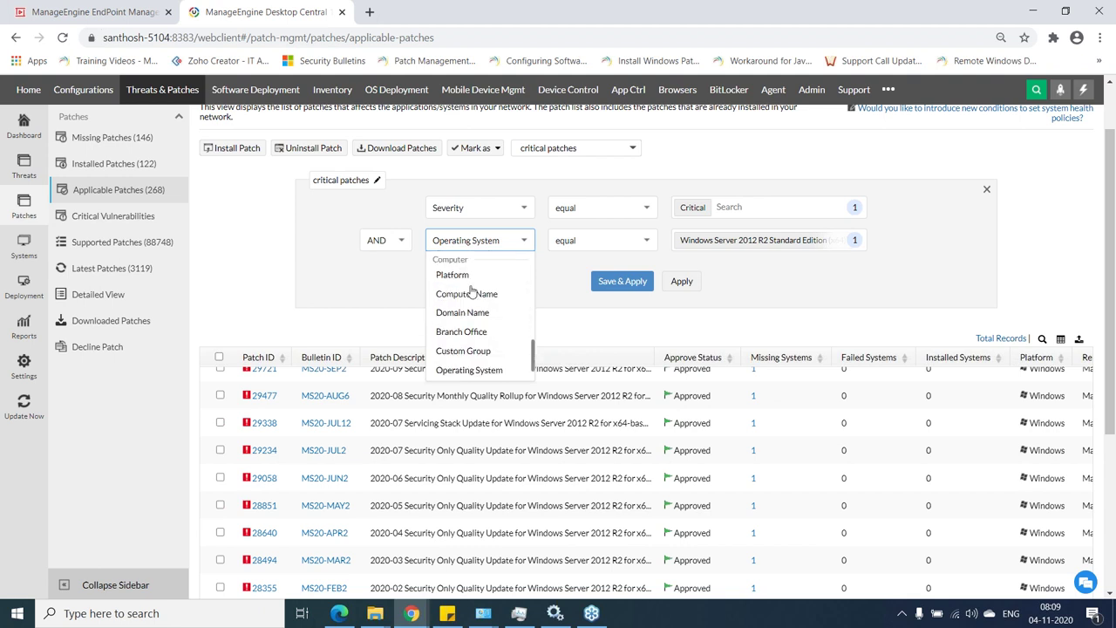
{"action": "scroll", "coordinate": [468, 299], "scroll_direction": "down", "scroll_amount": 1}
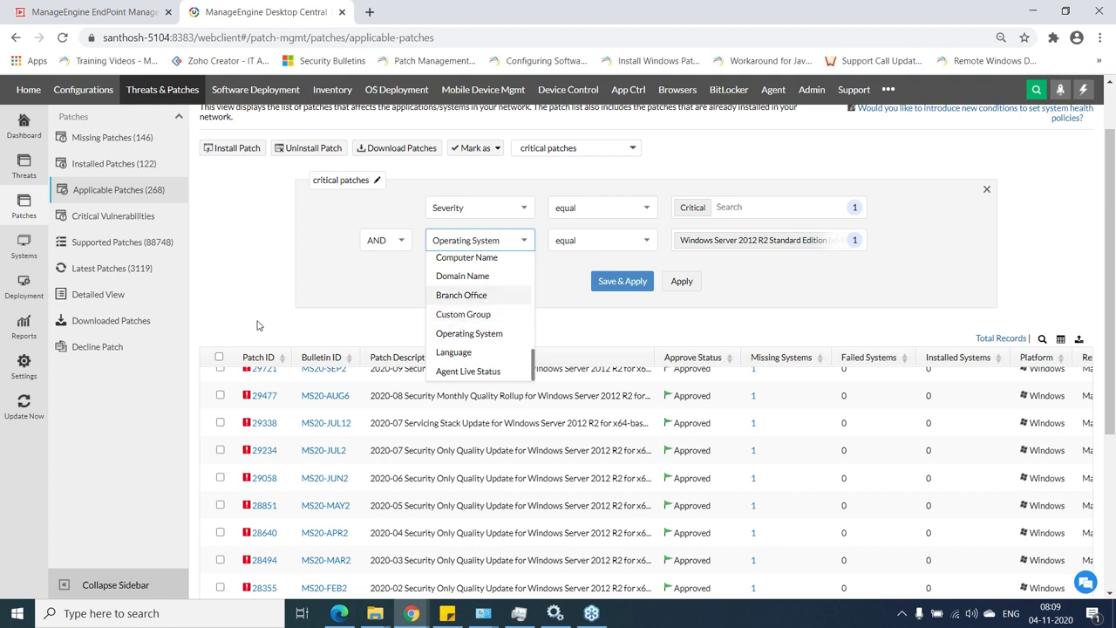
{"action": "left_click", "coordinate": [366, 294]}
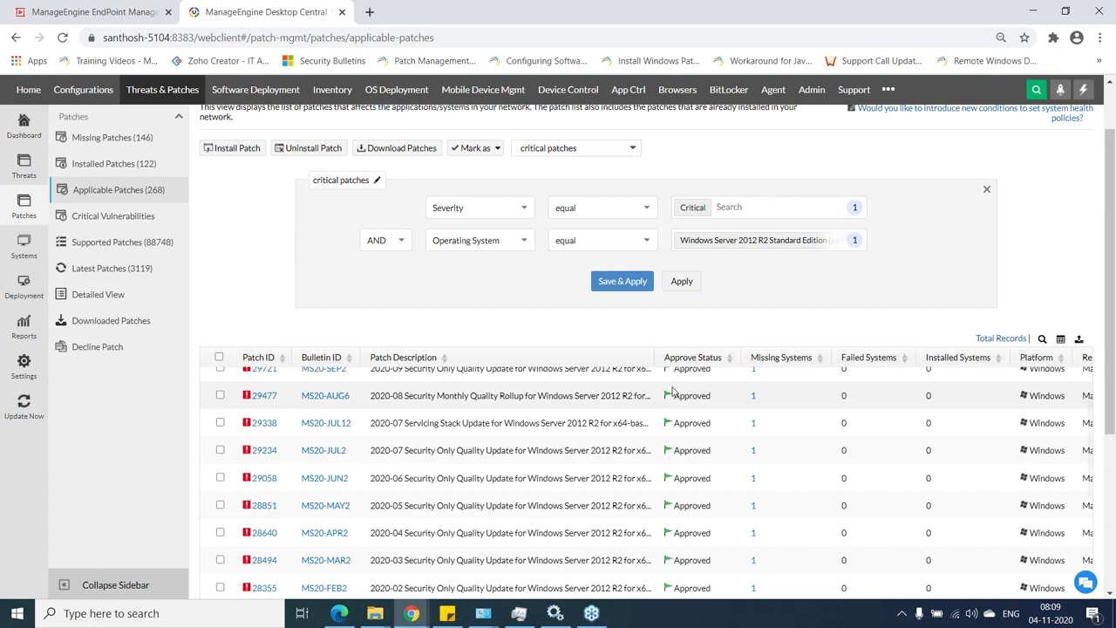
{"action": "scroll", "coordinate": [663, 391], "scroll_direction": "up", "scroll_amount": 1}
{"action": "scroll", "coordinate": [658, 391], "scroll_direction": "up", "scroll_amount": 5}
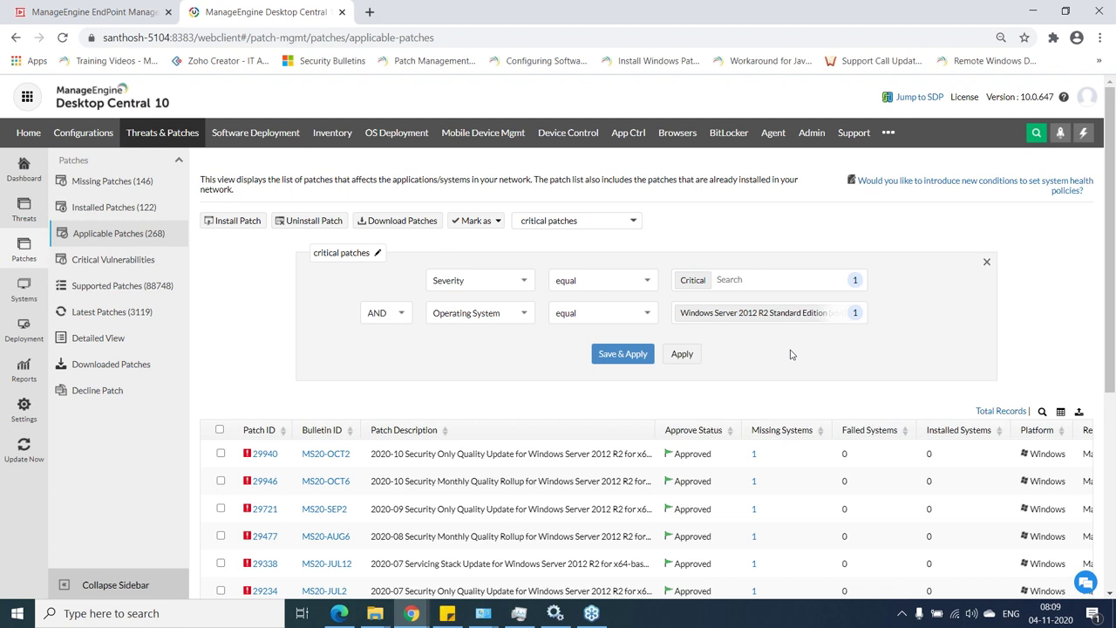
- Open the patch management reports and view the executive and predefined report types
{"action": "left_click", "coordinate": [25, 368]}
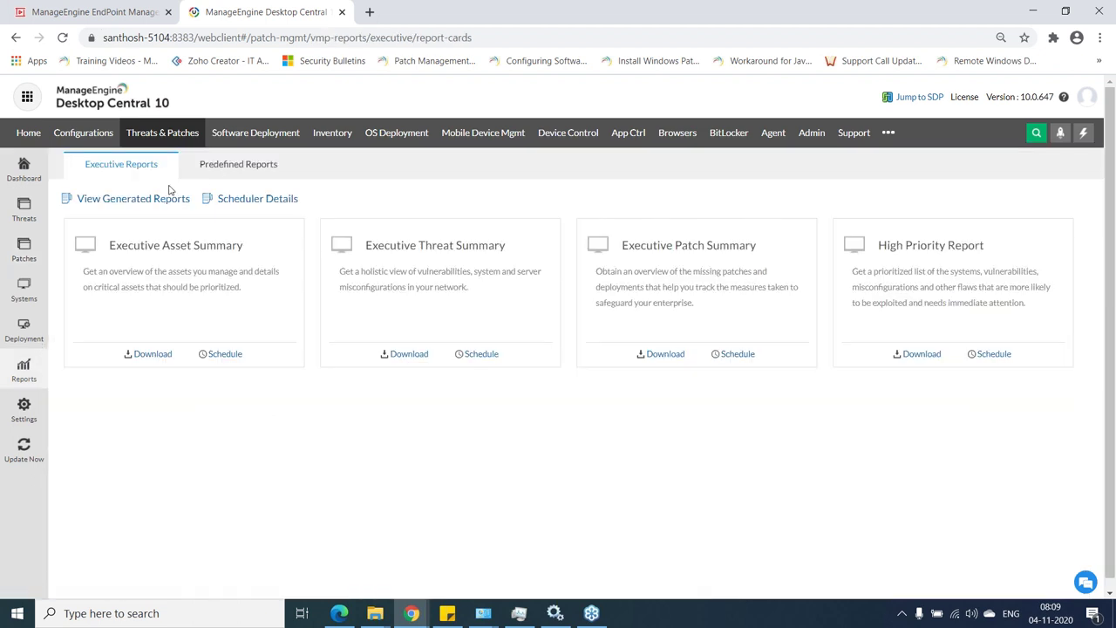
{"action": "left_click", "coordinate": [224, 169]}
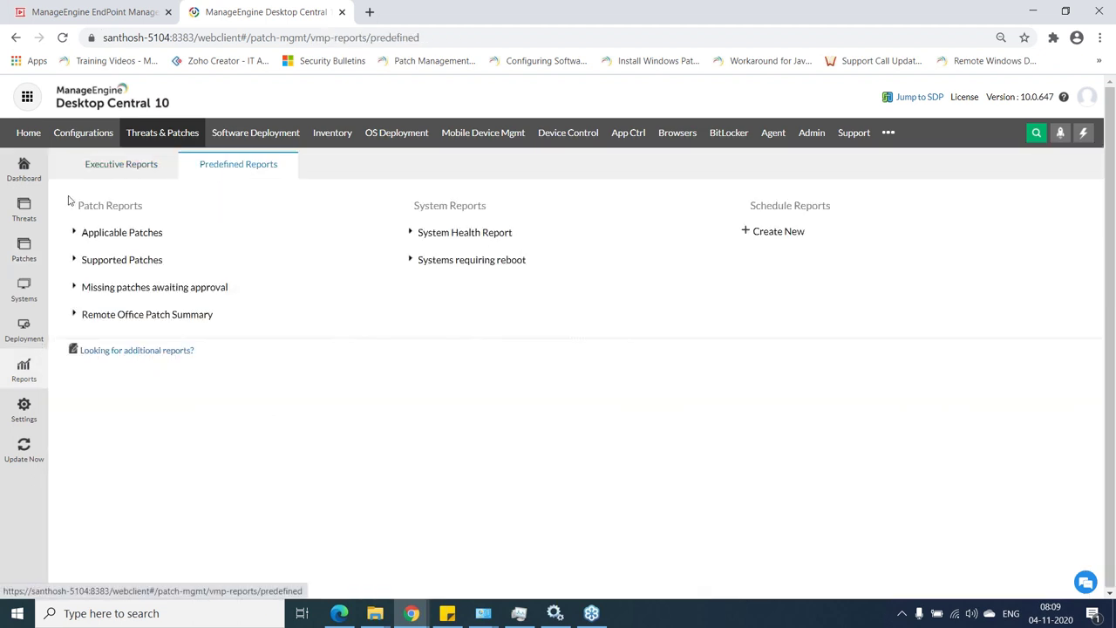
- Open the general reports section and add a schedule report with the scheduler name "critical"
{"action": "left_click", "coordinate": [91, 167]}
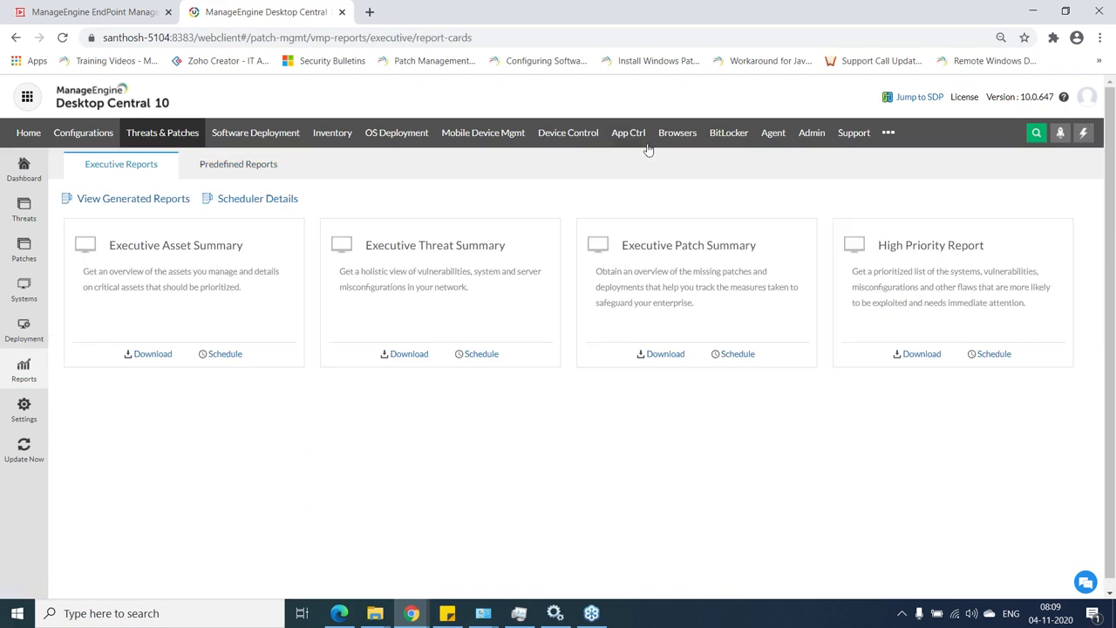
{"action": "left_click", "coordinate": [888, 132]}
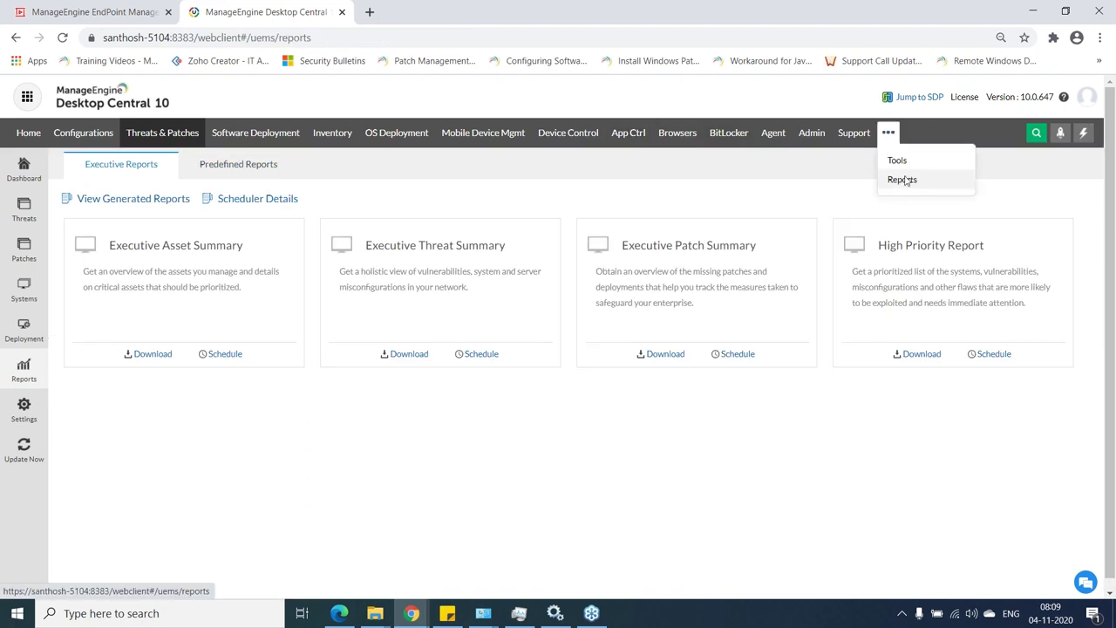
{"action": "left_click", "coordinate": [904, 180]}
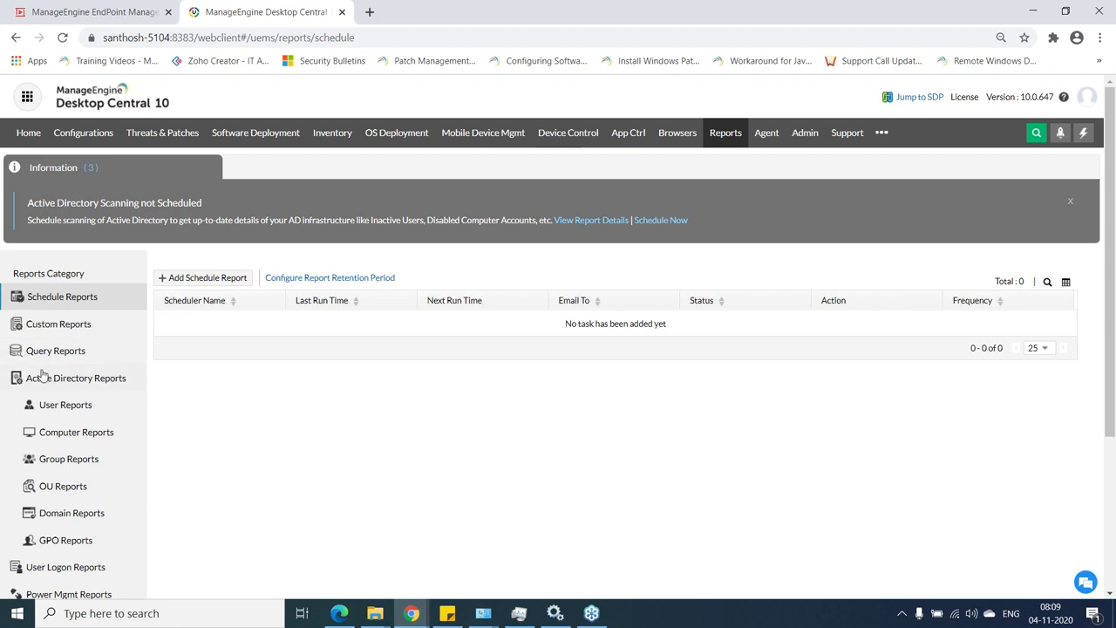
{"action": "left_click", "coordinate": [227, 278]}
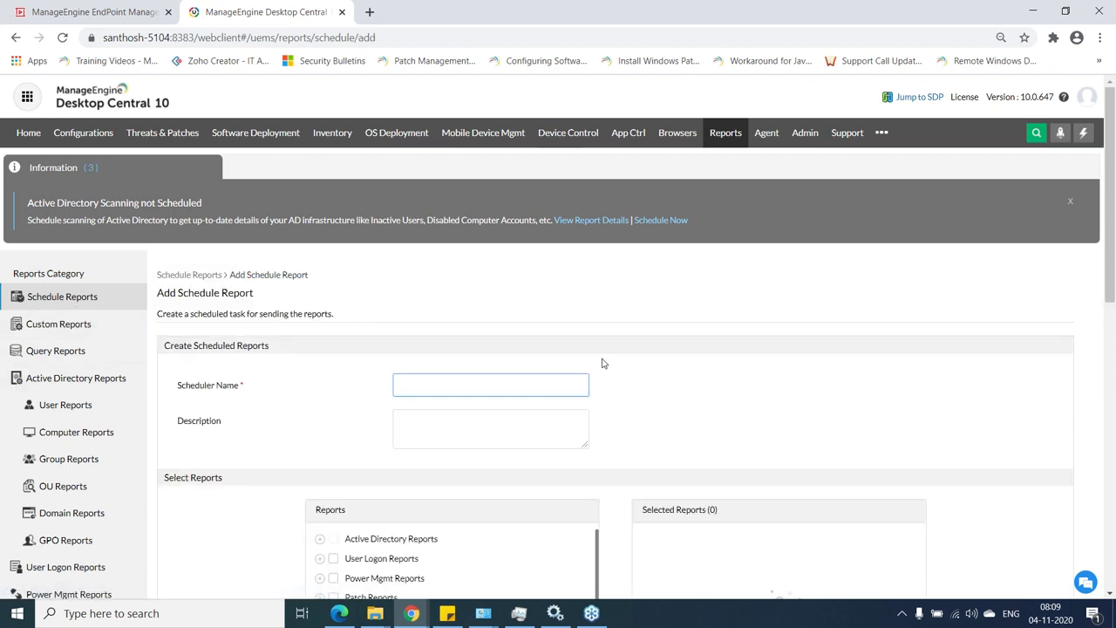
{"action": "left_click", "coordinate": [496, 384]}
{"action": "type", "text": "critical"}
- Include the whole Patch Reports category in the scheduled report
{"action": "scroll", "coordinate": [486, 387], "scroll_direction": "down", "scroll_amount": 5}
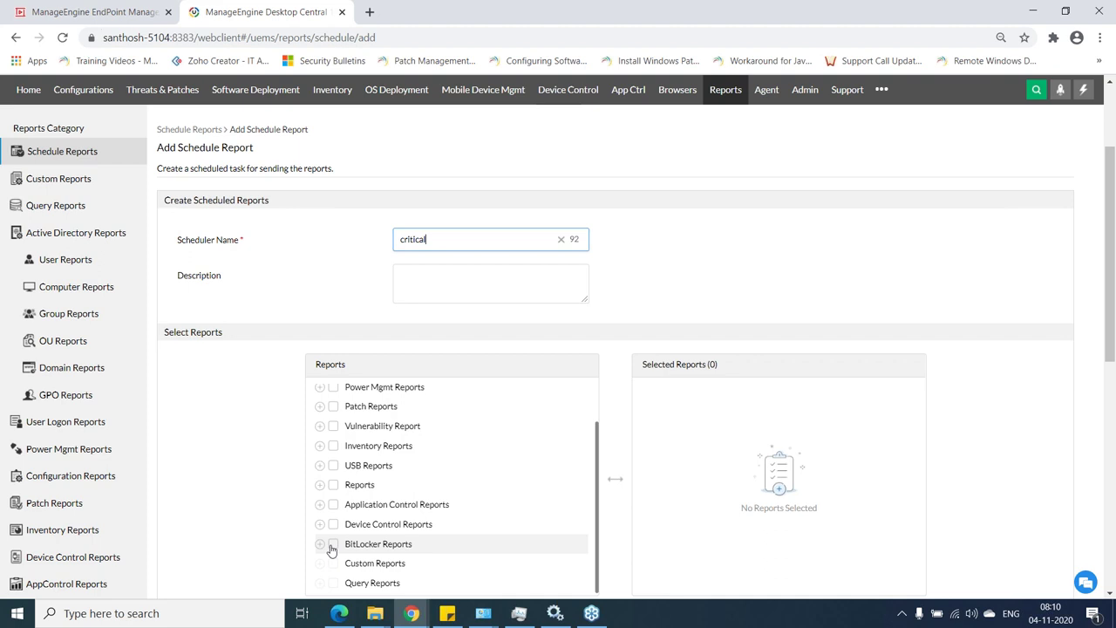
{"action": "scroll", "coordinate": [341, 566], "scroll_direction": "down", "scroll_amount": 1}
{"action": "scroll", "coordinate": [336, 427], "scroll_direction": "up", "scroll_amount": 2}
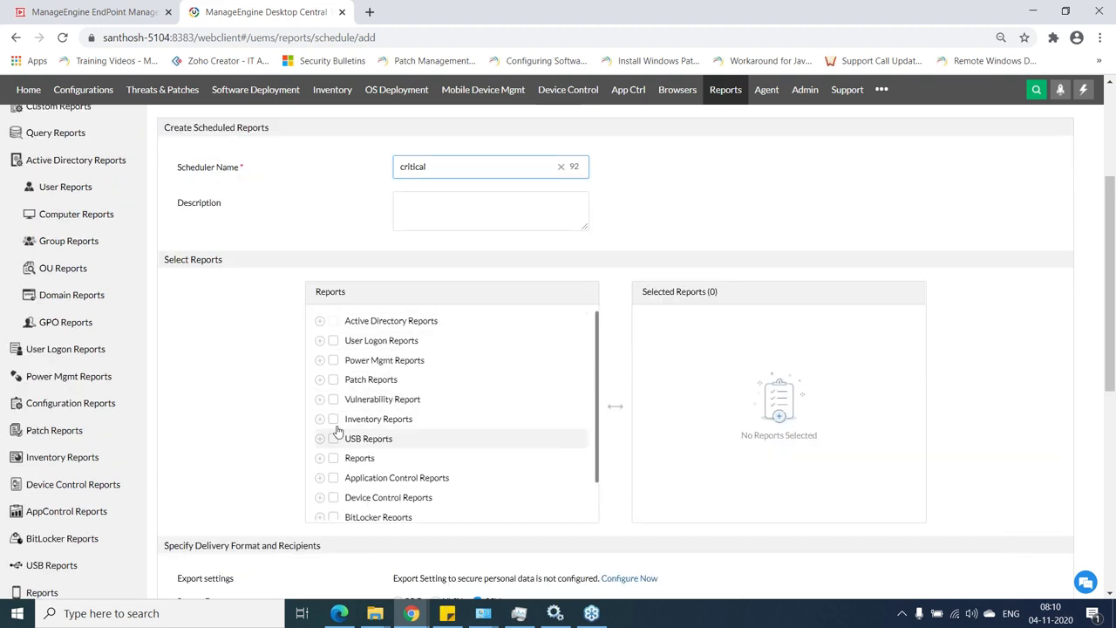
{"action": "left_click", "coordinate": [333, 380]}
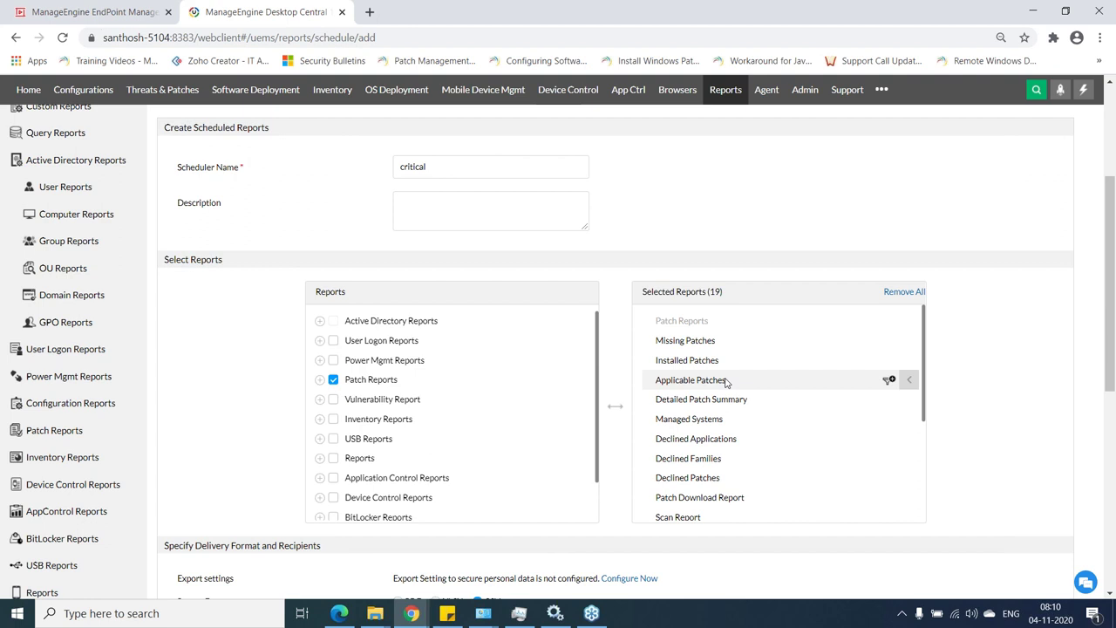
- Apply the saved "critical patches" filter as the criteria for the selected Applicable Patches report
{"action": "scroll", "coordinate": [725, 381], "scroll_direction": "down", "scroll_amount": 2}
{"action": "scroll", "coordinate": [892, 349], "scroll_direction": "up", "scroll_amount": 2}
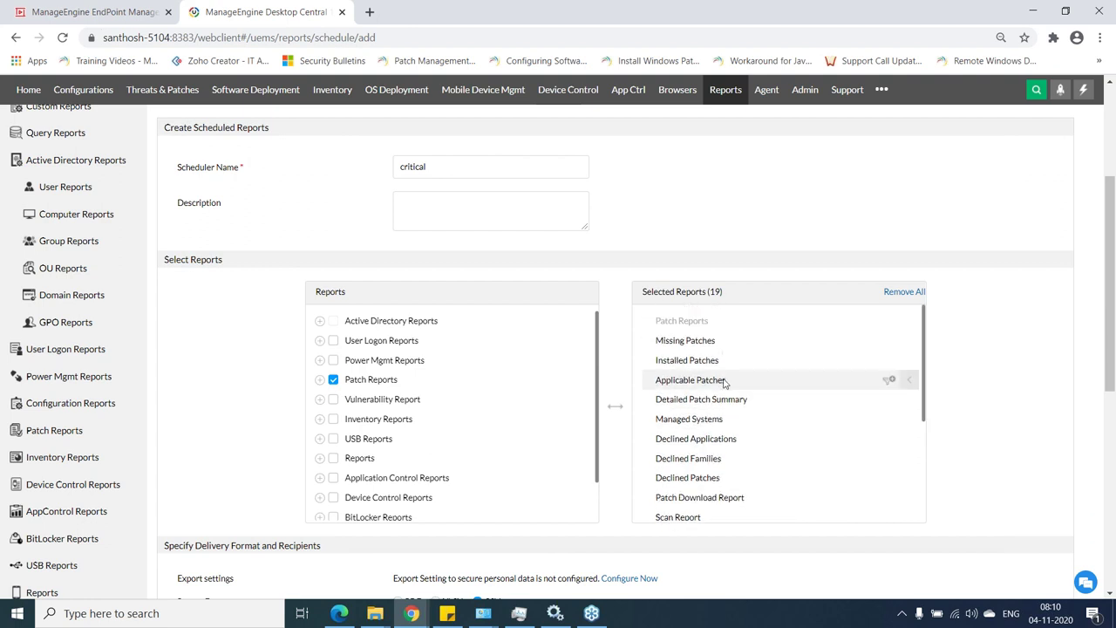
{"action": "left_click", "coordinate": [889, 381]}
{"action": "left_click", "coordinate": [622, 325]}
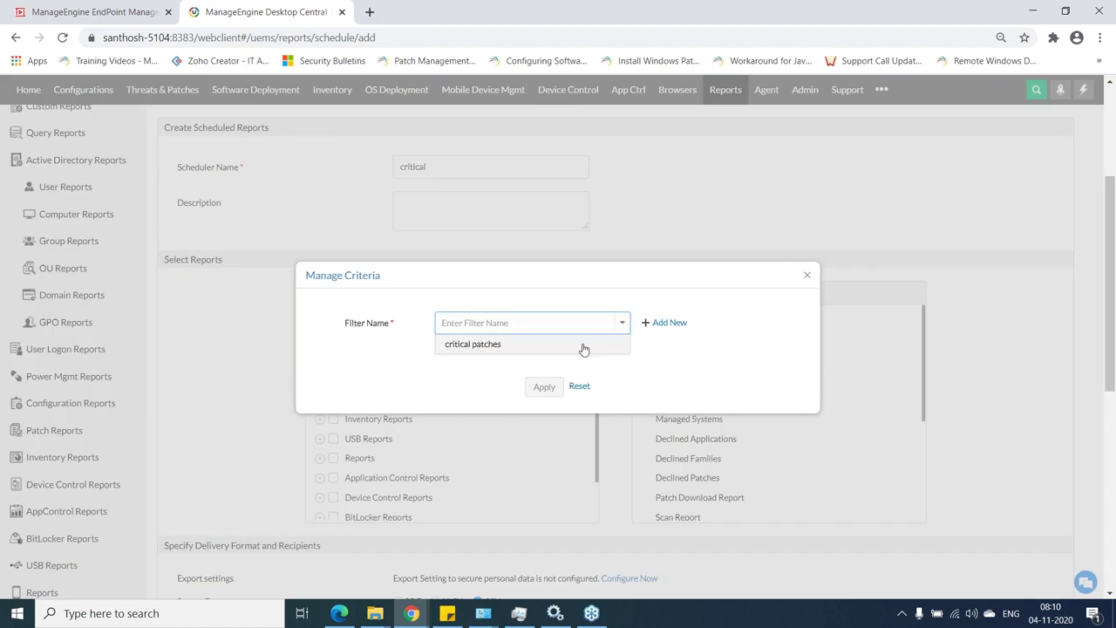
{"action": "left_click", "coordinate": [583, 346]}
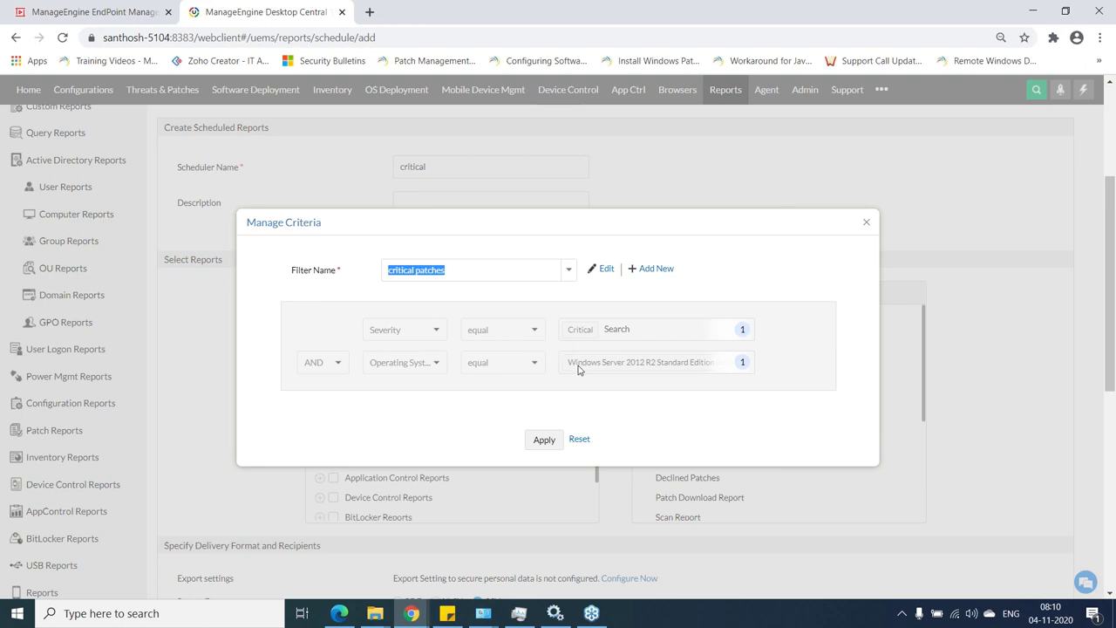
{"action": "left_click", "coordinate": [536, 440]}
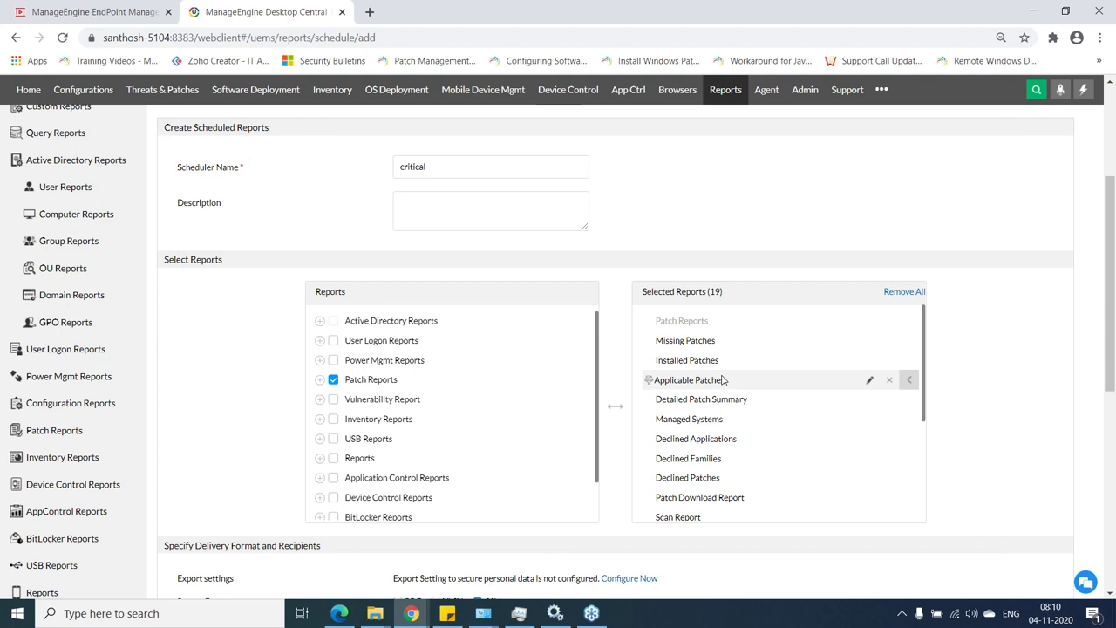
- Configure the report's scheduler to run weekly on Monday at 06:00
{"action": "scroll", "coordinate": [723, 380], "scroll_direction": "down", "scroll_amount": 3}
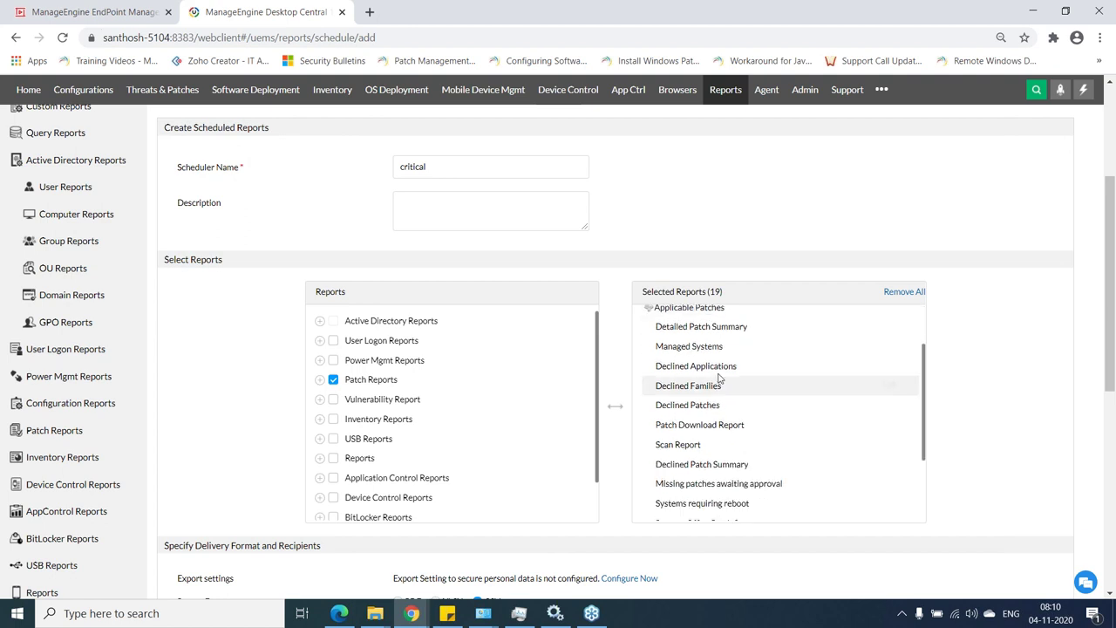
{"action": "scroll", "coordinate": [260, 349], "scroll_direction": "down", "scroll_amount": 5}
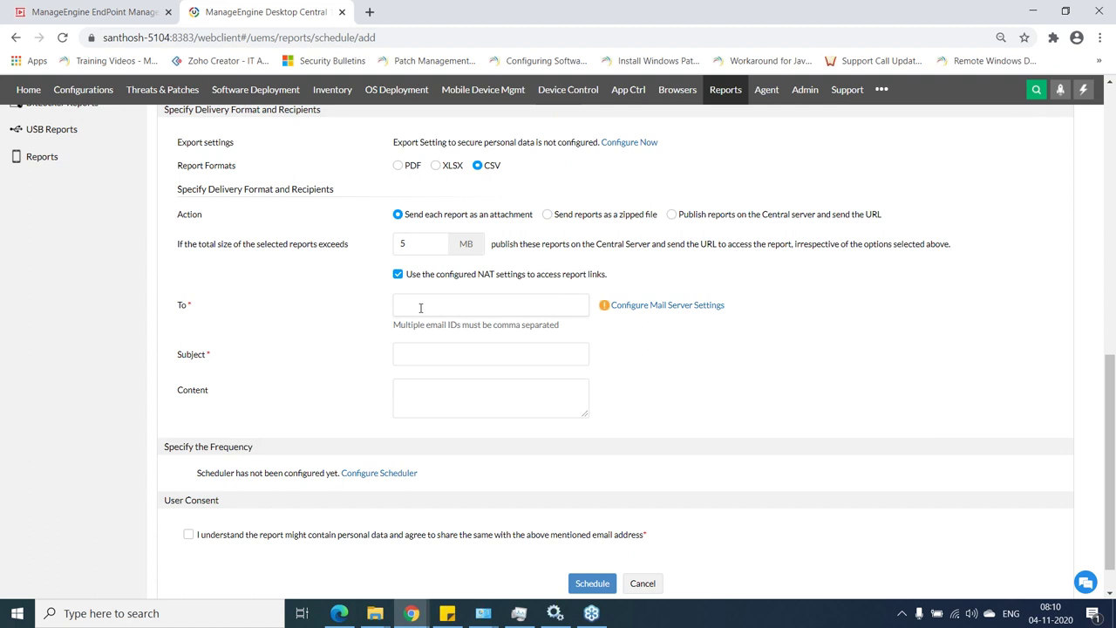
{"action": "scroll", "coordinate": [421, 308], "scroll_direction": "down", "scroll_amount": 1}
{"action": "left_click", "coordinate": [393, 430]}
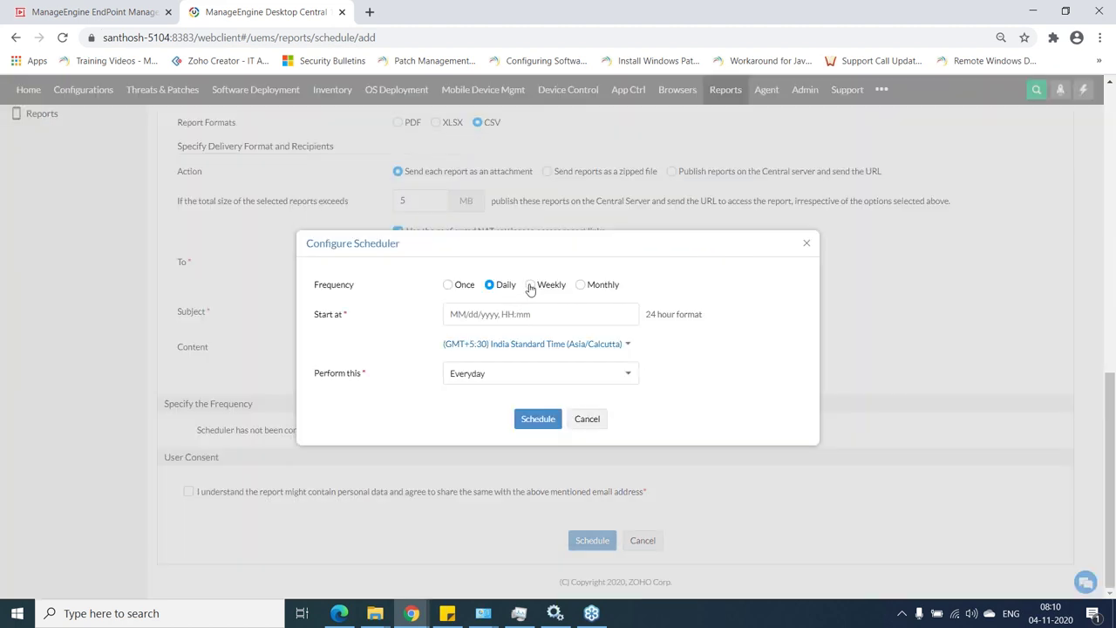
{"action": "left_click", "coordinate": [530, 286]}
{"action": "left_click", "coordinate": [501, 377]}
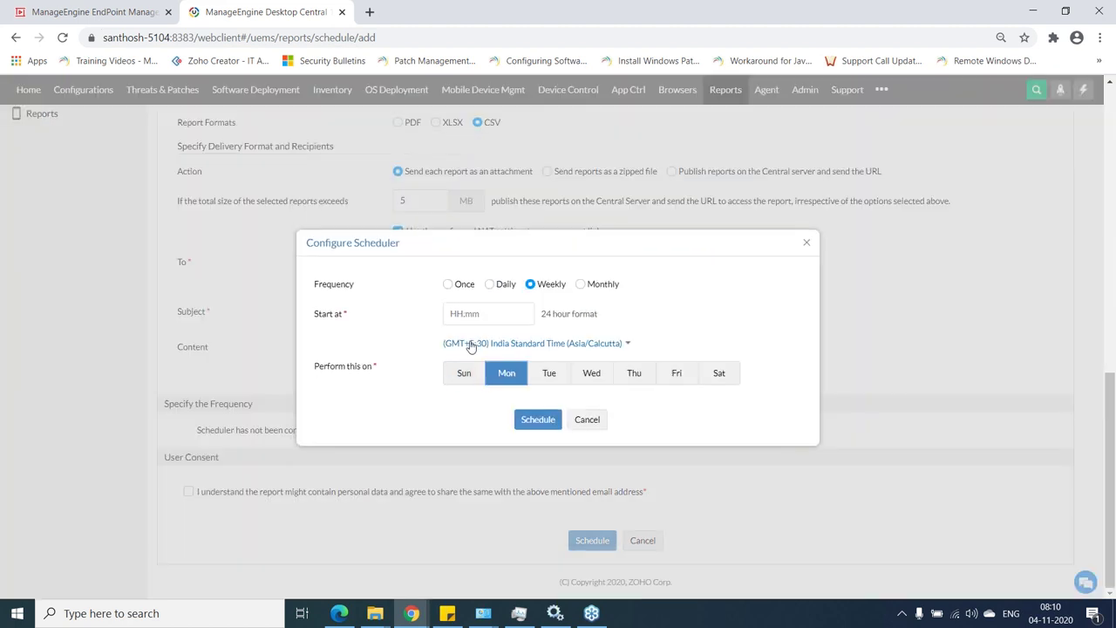
{"action": "left_click", "coordinate": [471, 315]}
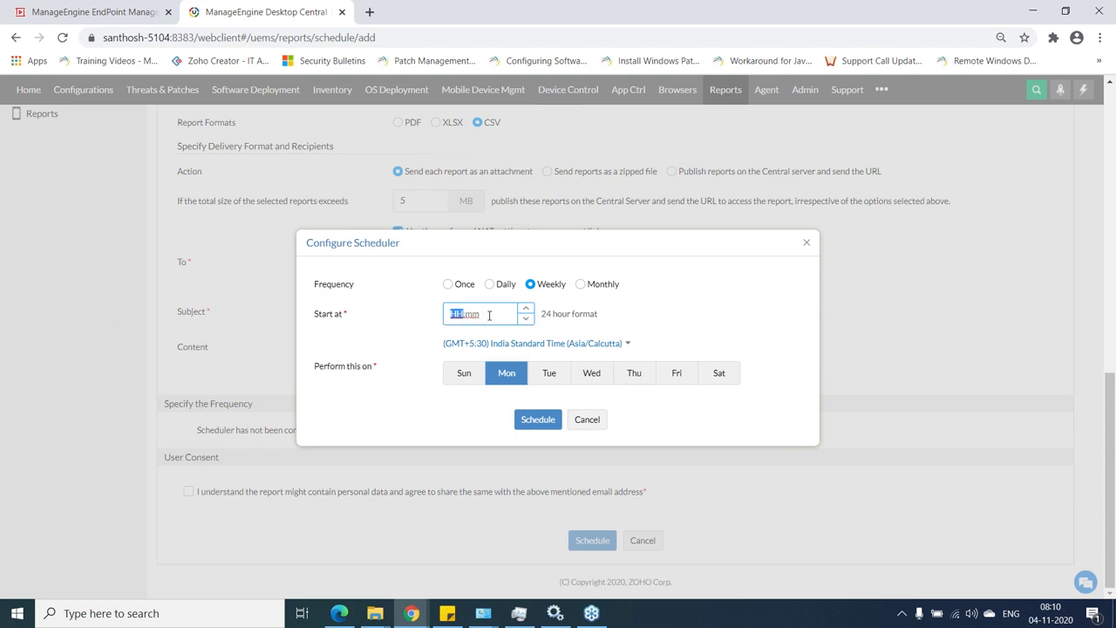
{"action": "type", "text": "06:00"}
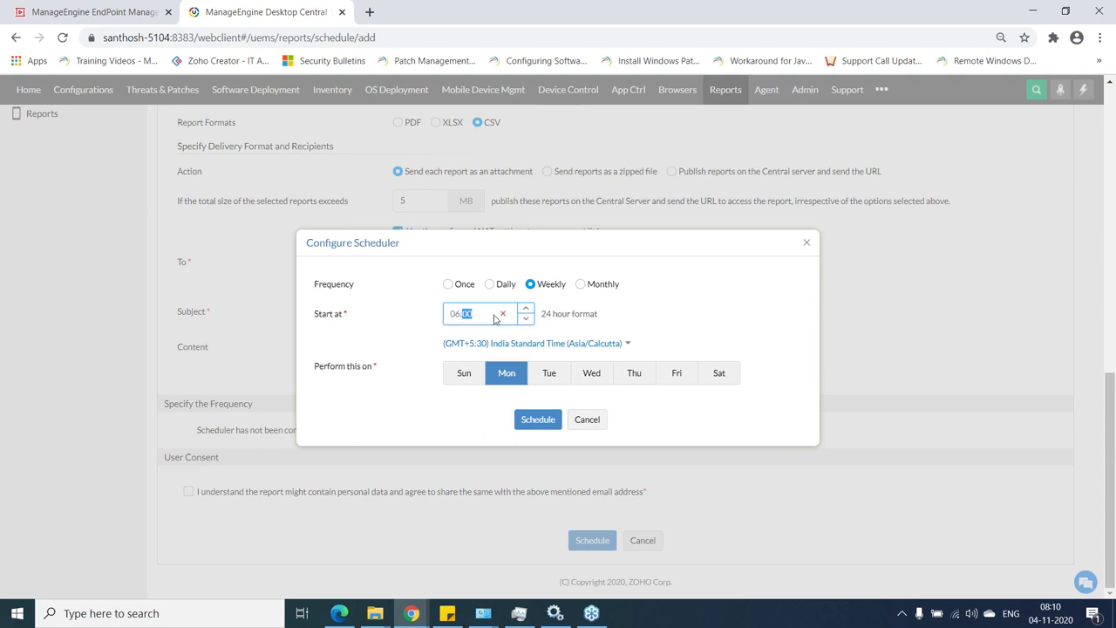
{"action": "left_click", "coordinate": [547, 419]}
- Try to create a manual install/uninstall patch configuration for Windows in patch deployment, and view the Test and Approve settings
{"action": "scroll", "coordinate": [547, 419], "scroll_direction": "up", "scroll_amount": 10}
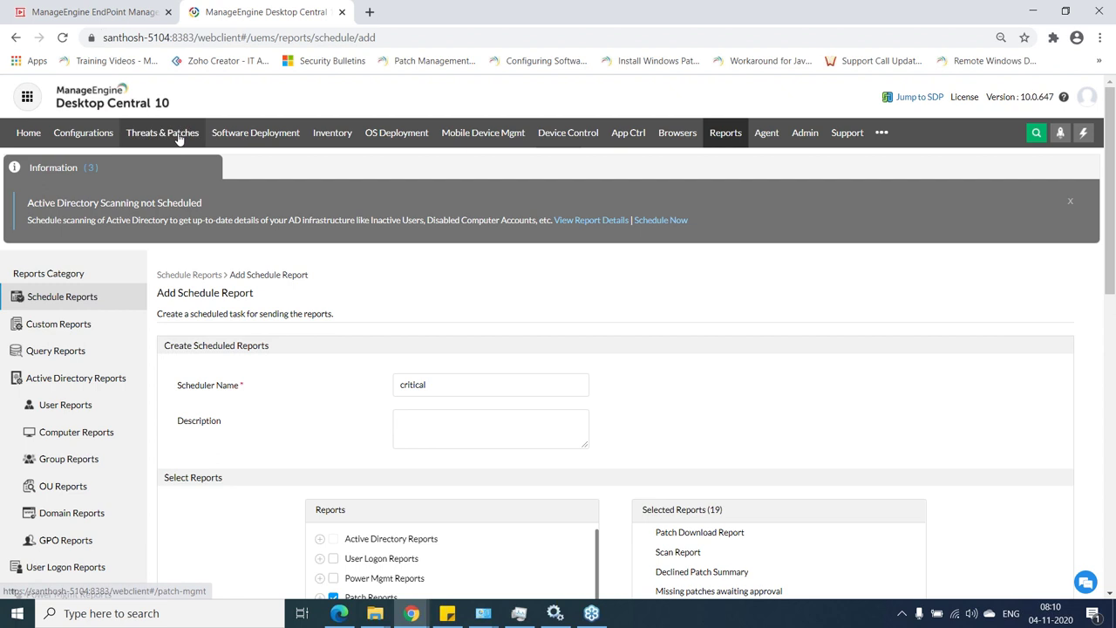
{"action": "left_click", "coordinate": [179, 135]}
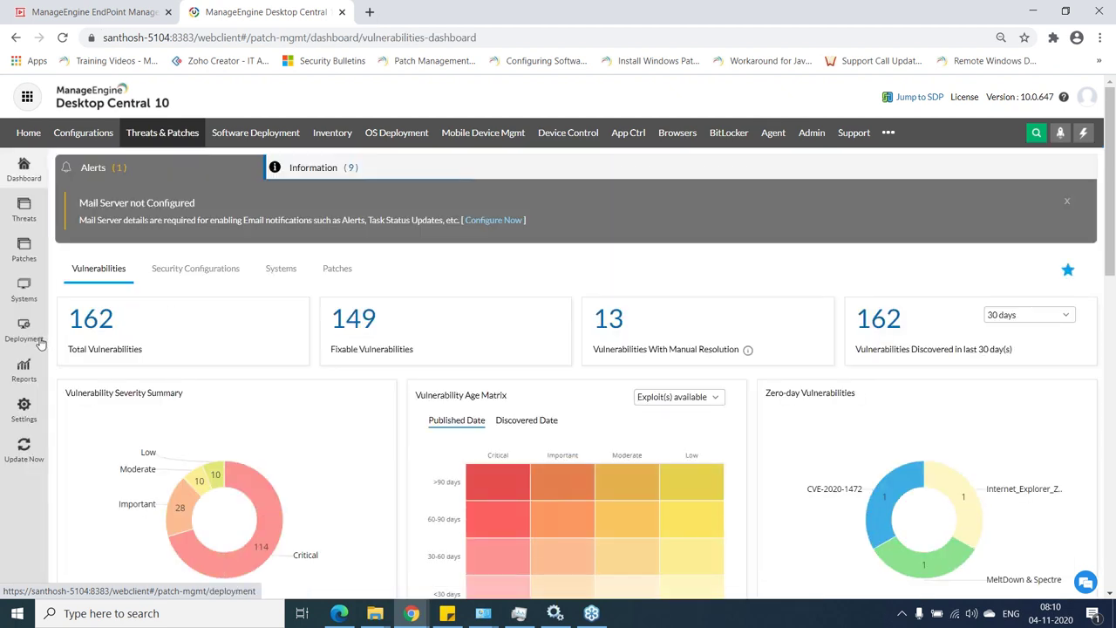
{"action": "left_click", "coordinate": [32, 329]}
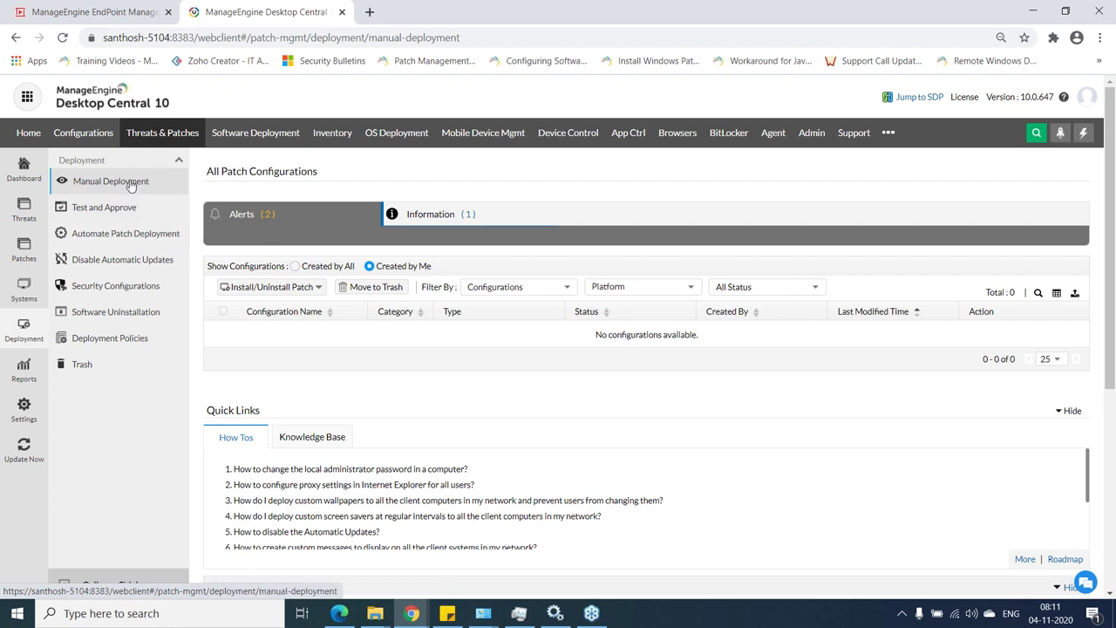
{"action": "left_click", "coordinate": [260, 287]}
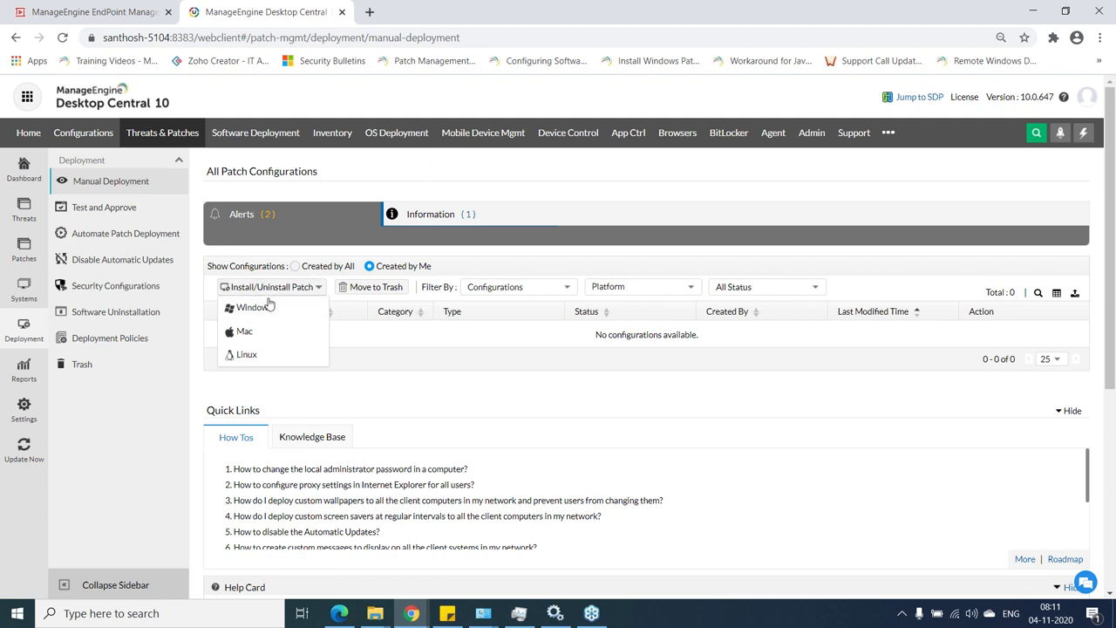
{"action": "left_click", "coordinate": [264, 310]}
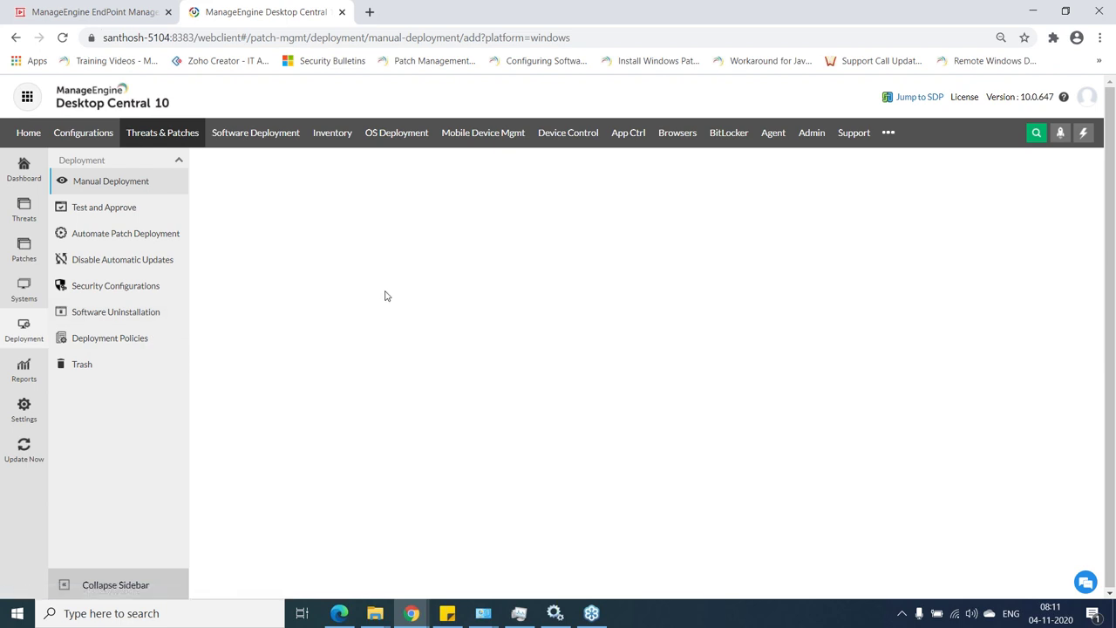
{"action": "left_click", "coordinate": [157, 184]}
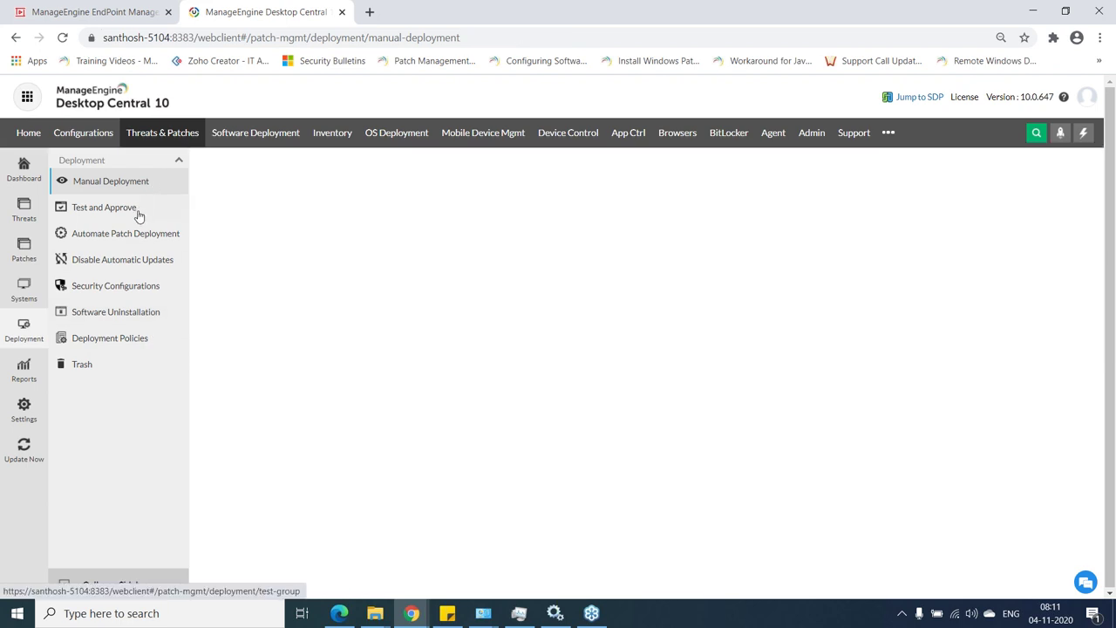
{"action": "left_click", "coordinate": [138, 210]}
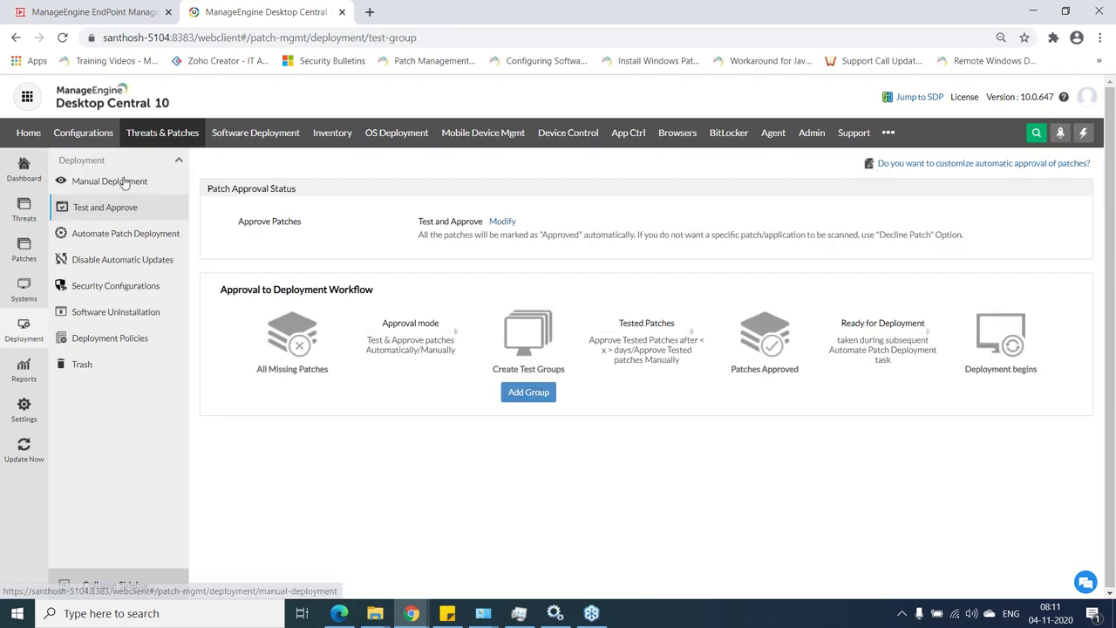
- Try to install the missing Notepad++ (x64) (7.9.1) patch from the missing patches list
{"action": "left_click", "coordinate": [33, 258]}
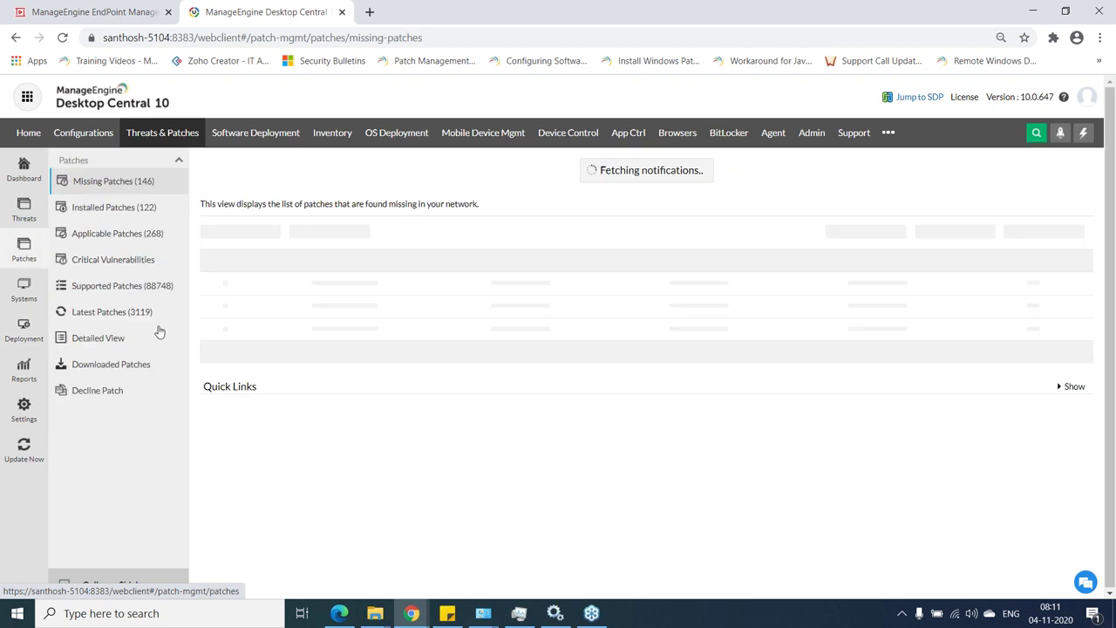
{"action": "left_click", "coordinate": [221, 262]}
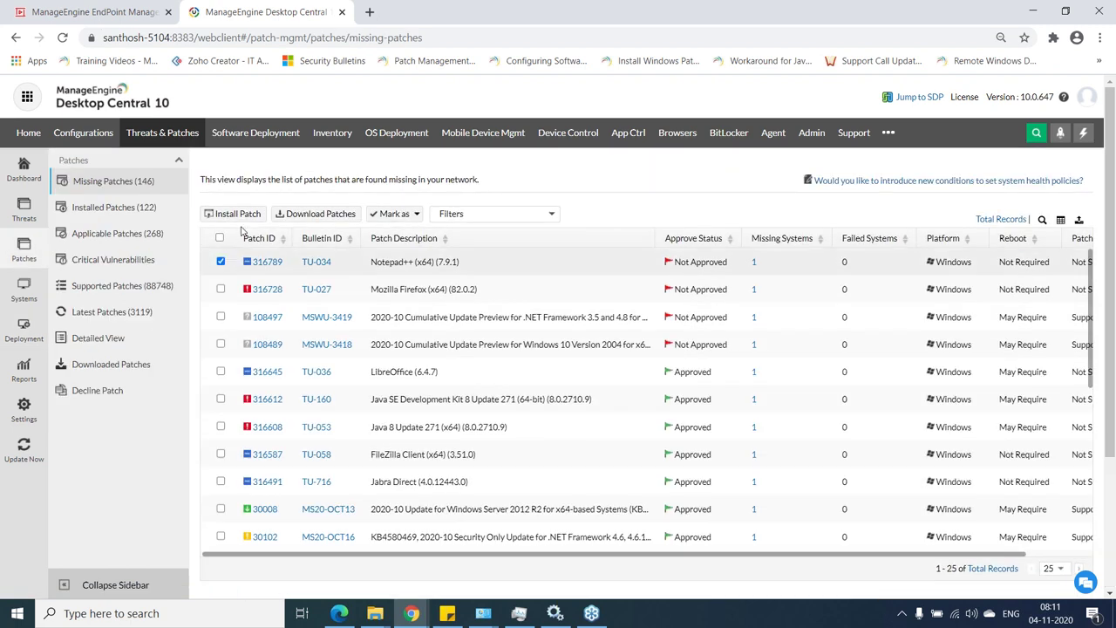
{"action": "left_click", "coordinate": [228, 216]}
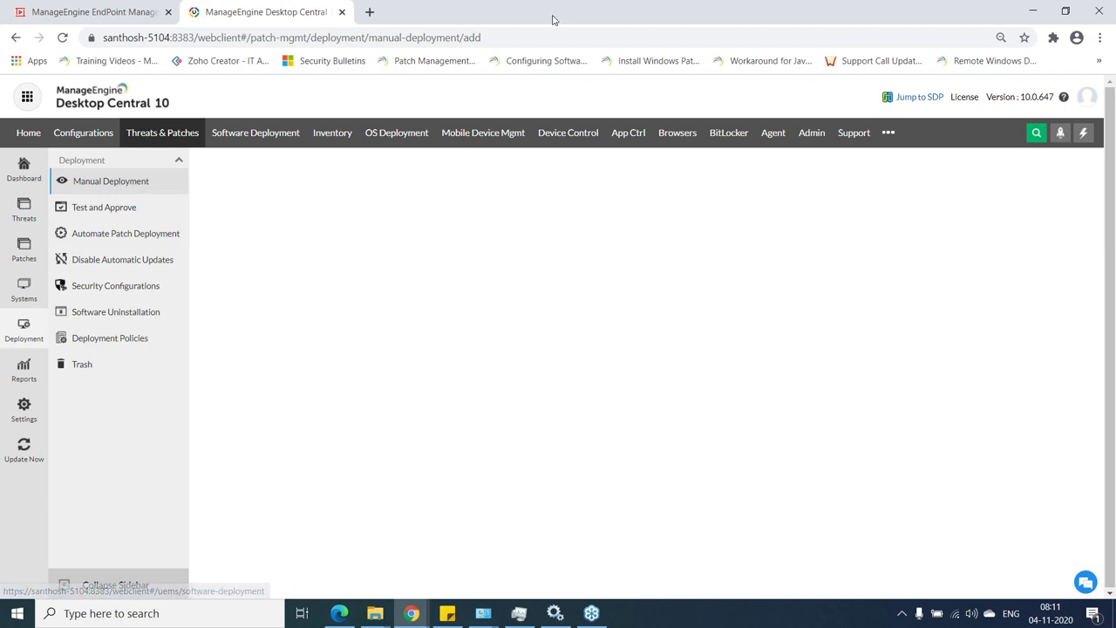
- Load the Desktop Central demo site in a new browser tab and return to the local Desktop Central console
{"action": "left_click", "coordinate": [370, 12]}
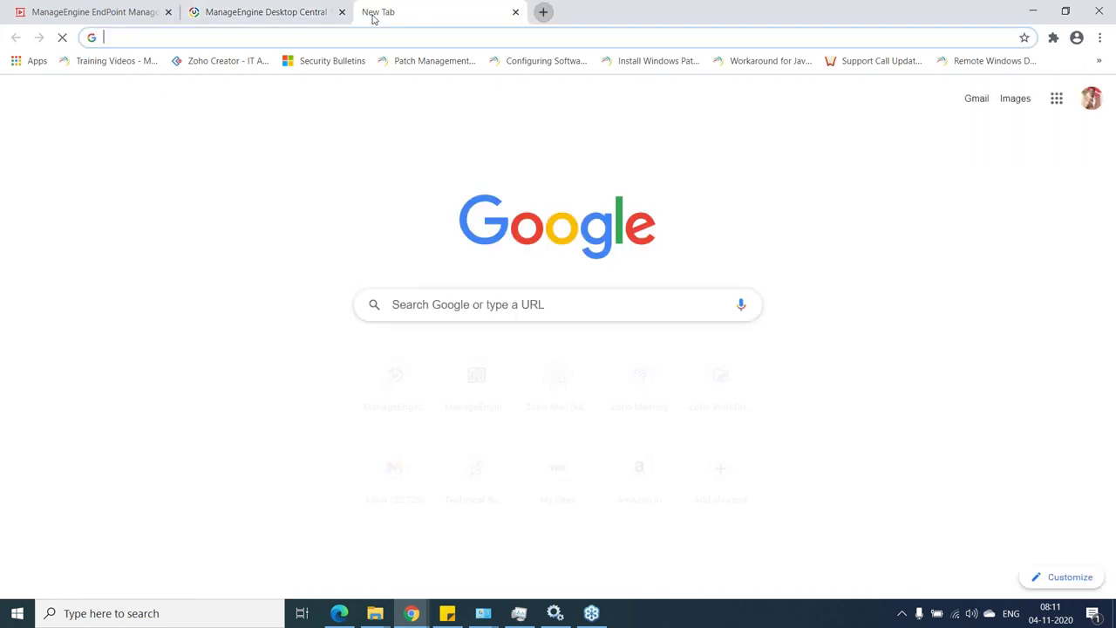
{"action": "type", "text": "de"}
{"action": "key", "text": "Return"}
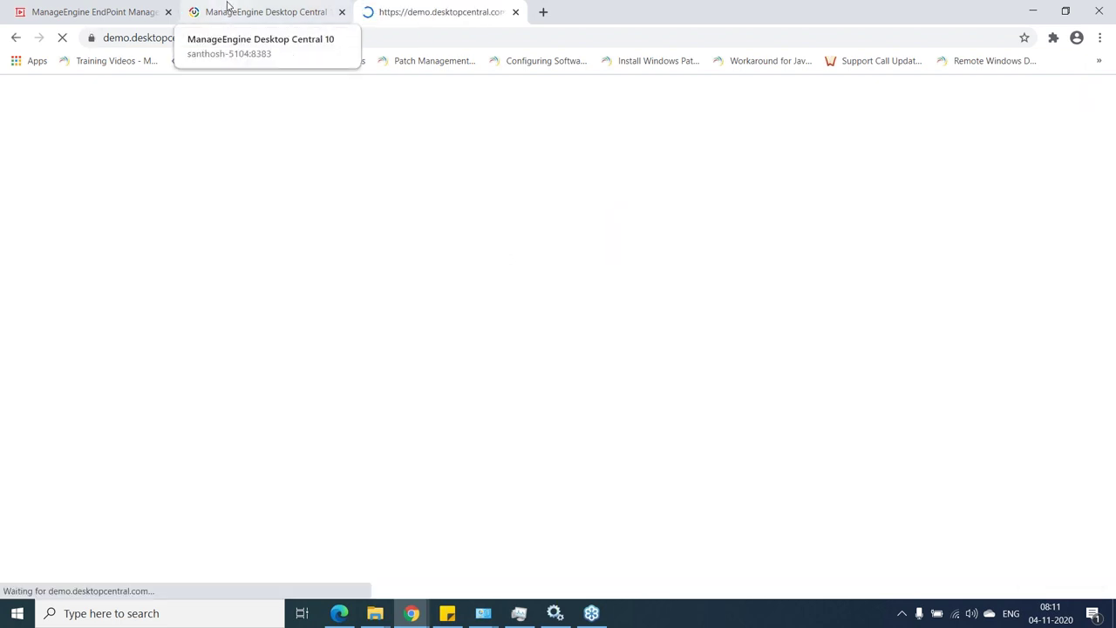
{"action": "left_click", "coordinate": [226, 7]}
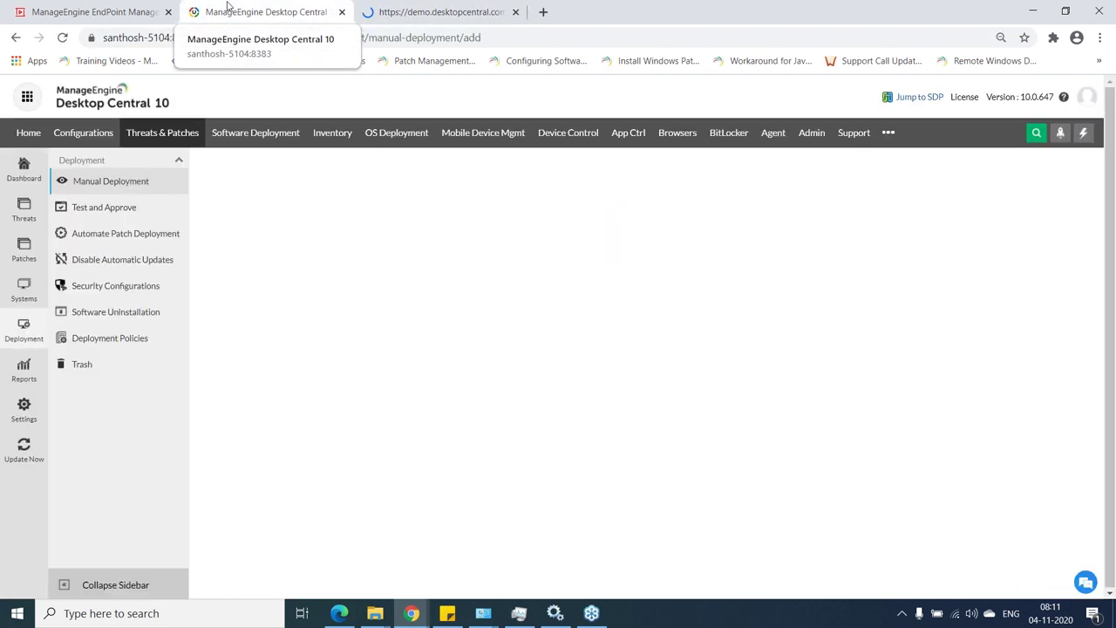
- Add a test group in Test and Approve and choose "test 1" as its target group
{"action": "left_click", "coordinate": [139, 214]}
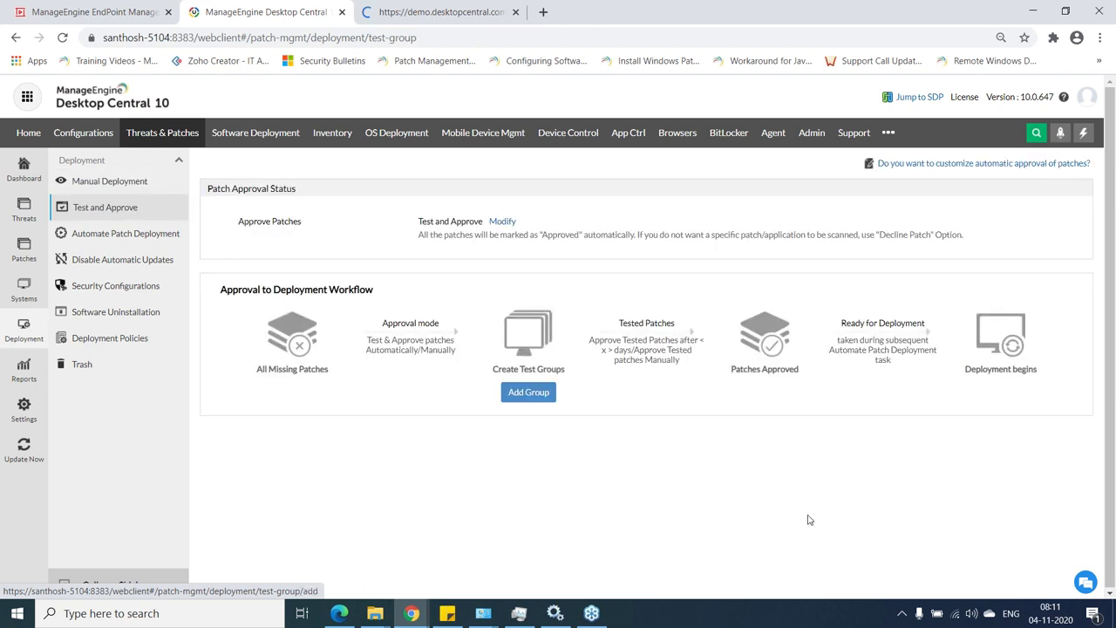
{"action": "left_click", "coordinate": [529, 394]}
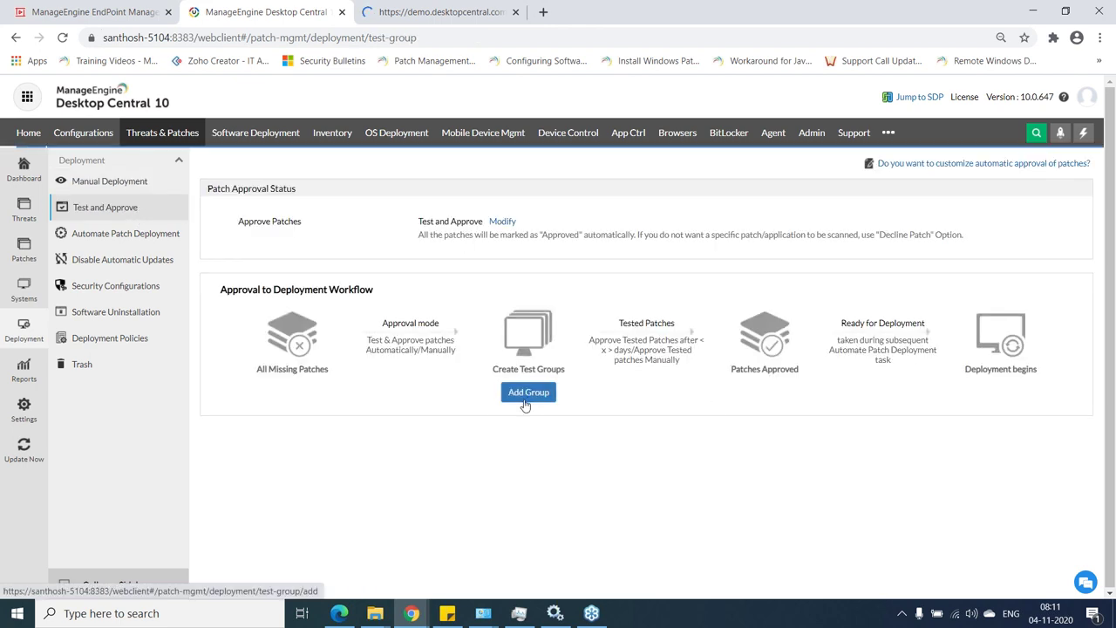
{"action": "left_click", "coordinate": [562, 293]}
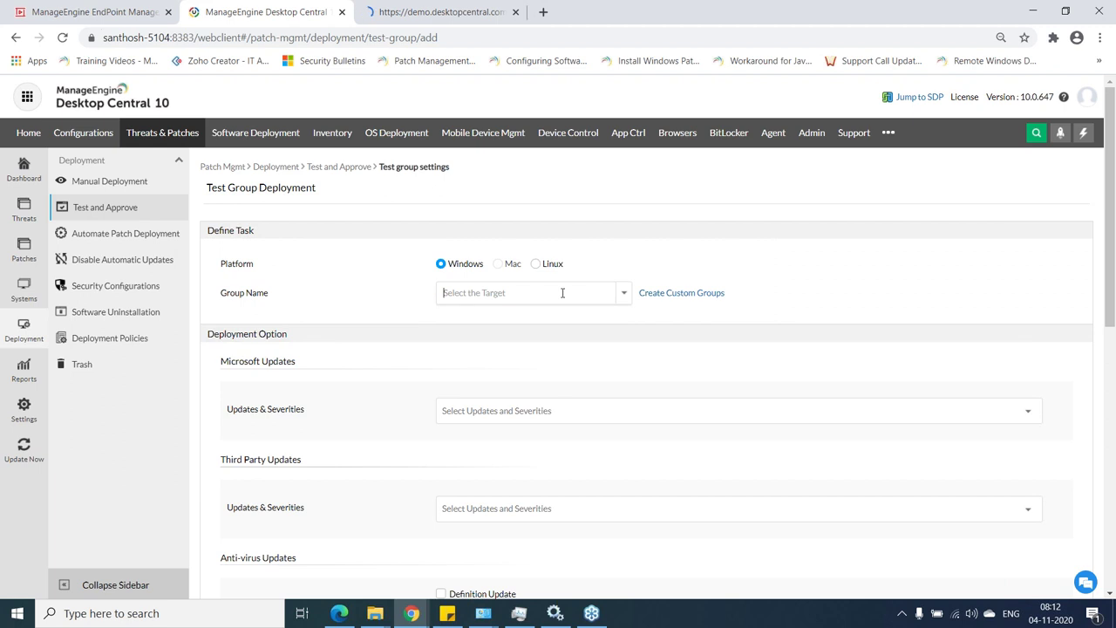
{"action": "left_click", "coordinate": [624, 294]}
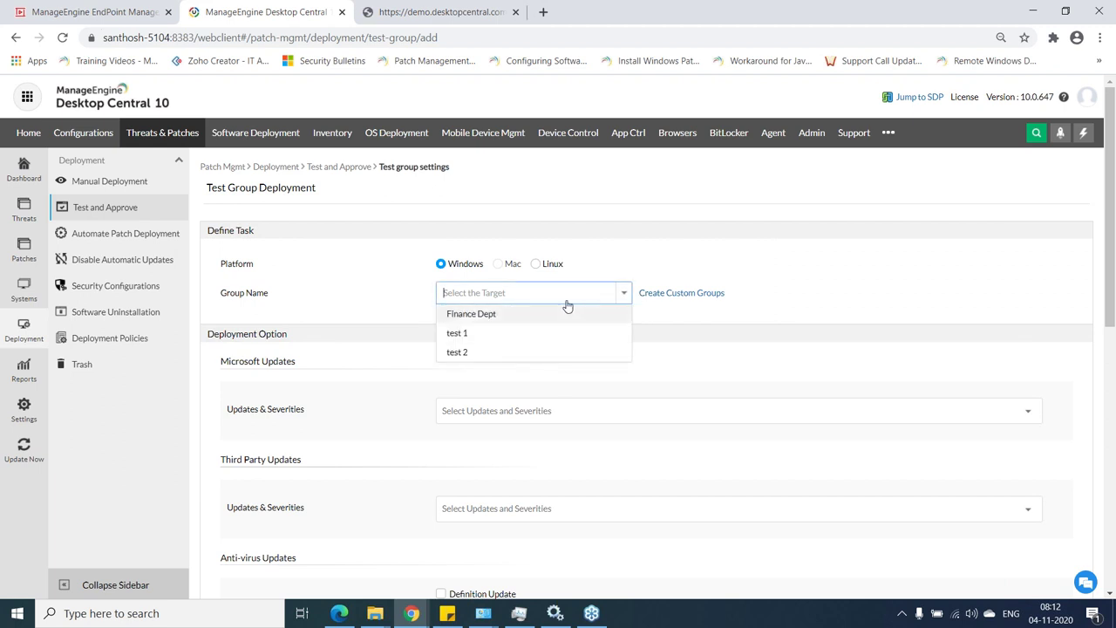
{"action": "left_click", "coordinate": [519, 340]}
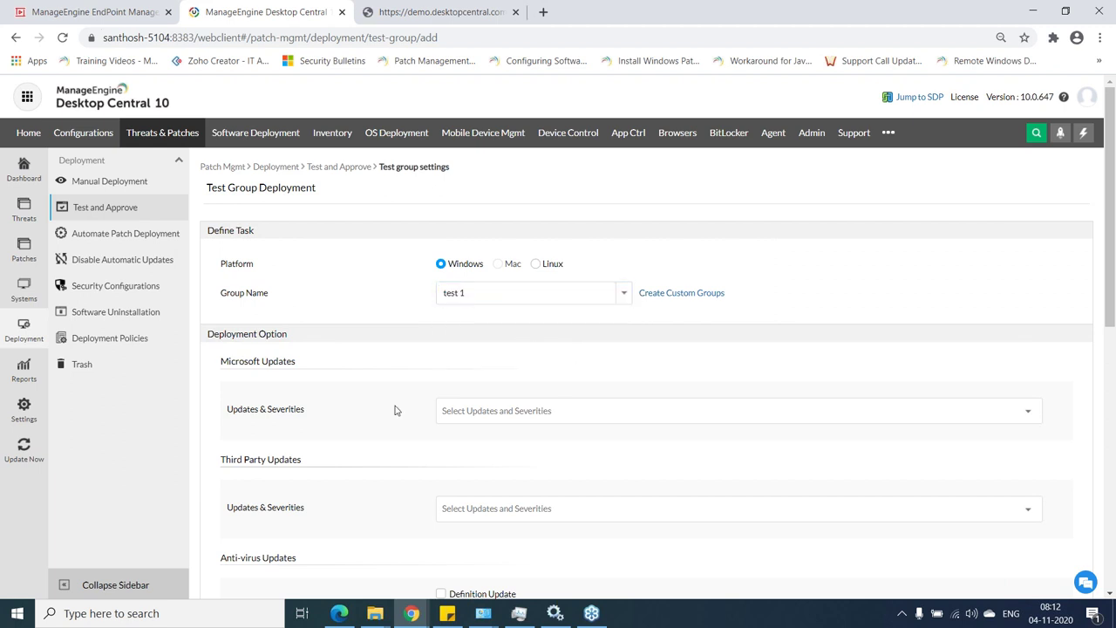
- View the custom groups list, open the Desktop Central online demo as Administrator, and return to the test group form
{"action": "scroll", "coordinate": [424, 398], "scroll_direction": "down", "scroll_amount": 2}
{"action": "left_click", "coordinate": [492, 270]}
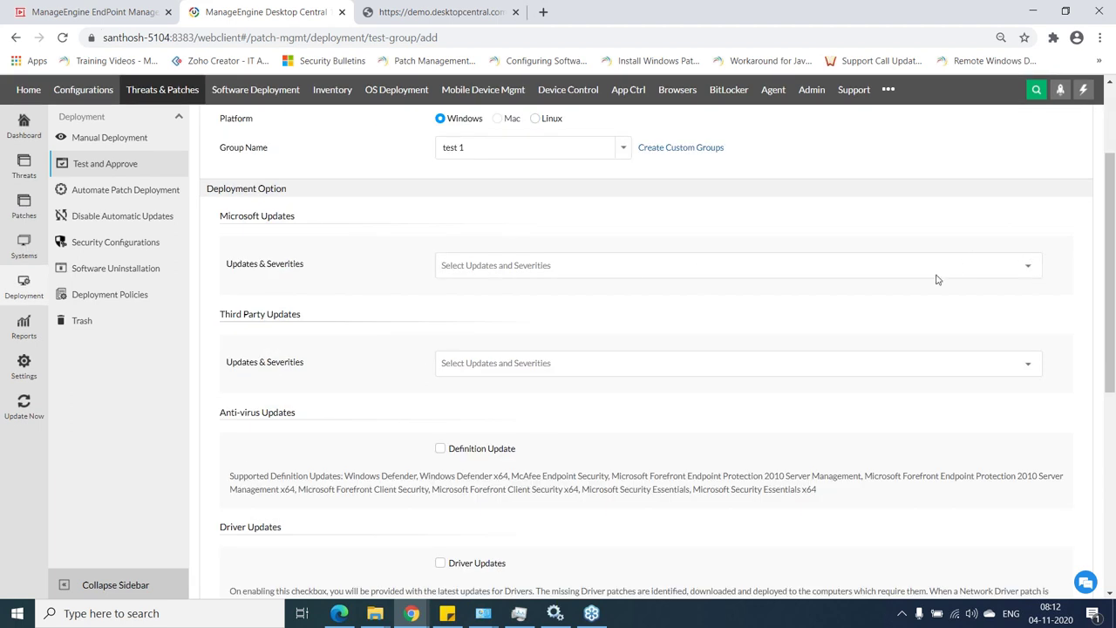
{"action": "left_click", "coordinate": [654, 154]}
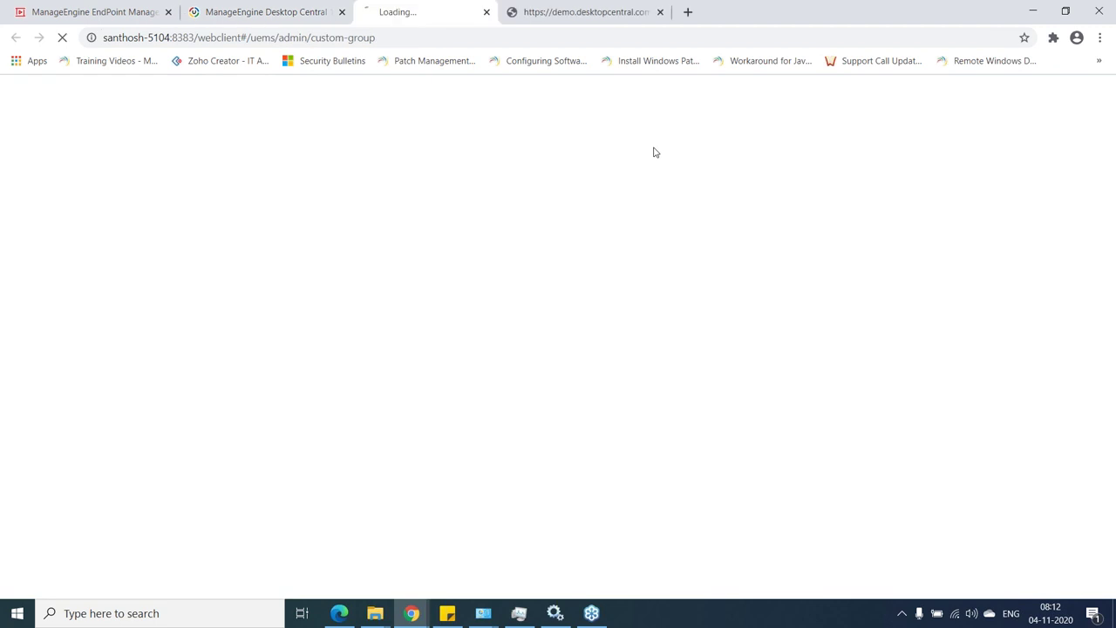
{"action": "left_click", "coordinate": [606, 11]}
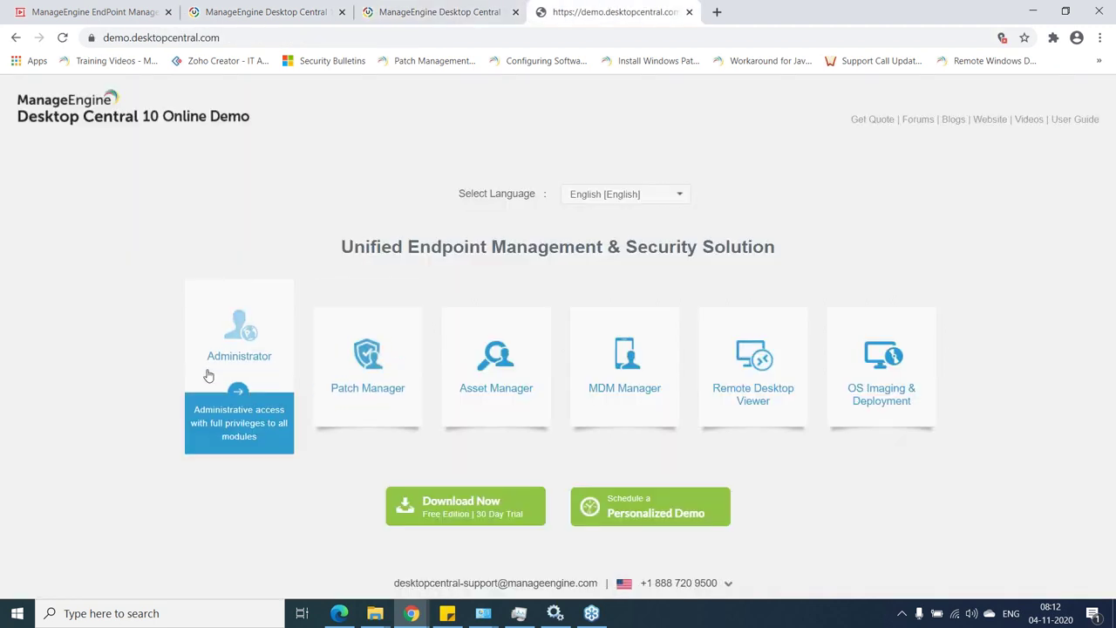
{"action": "left_click", "coordinate": [468, 8]}
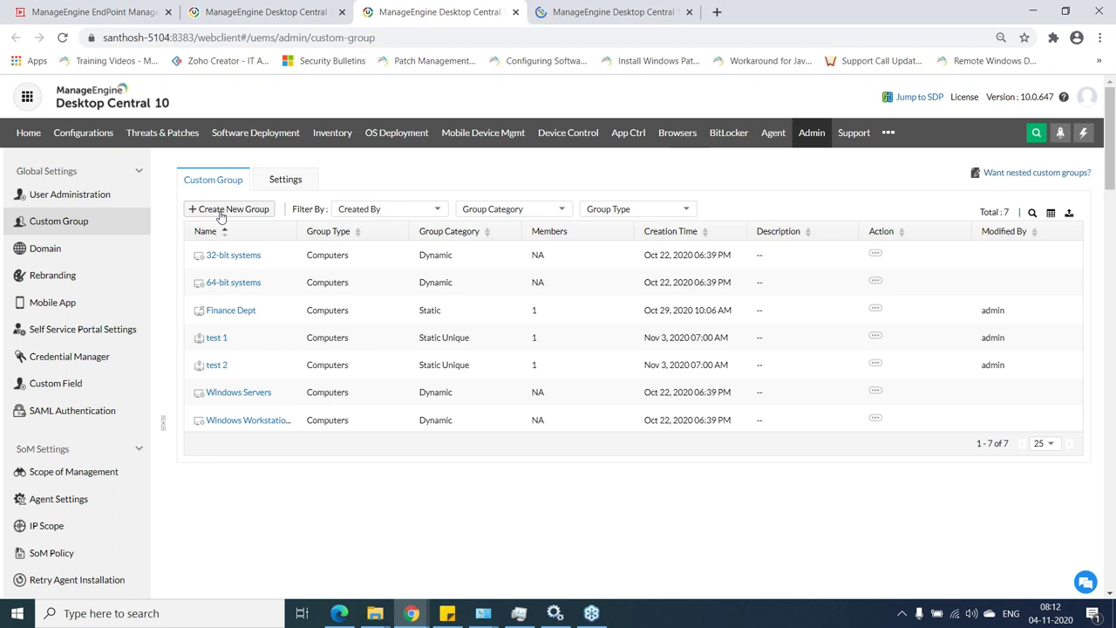
{"action": "left_click", "coordinate": [581, 6]}
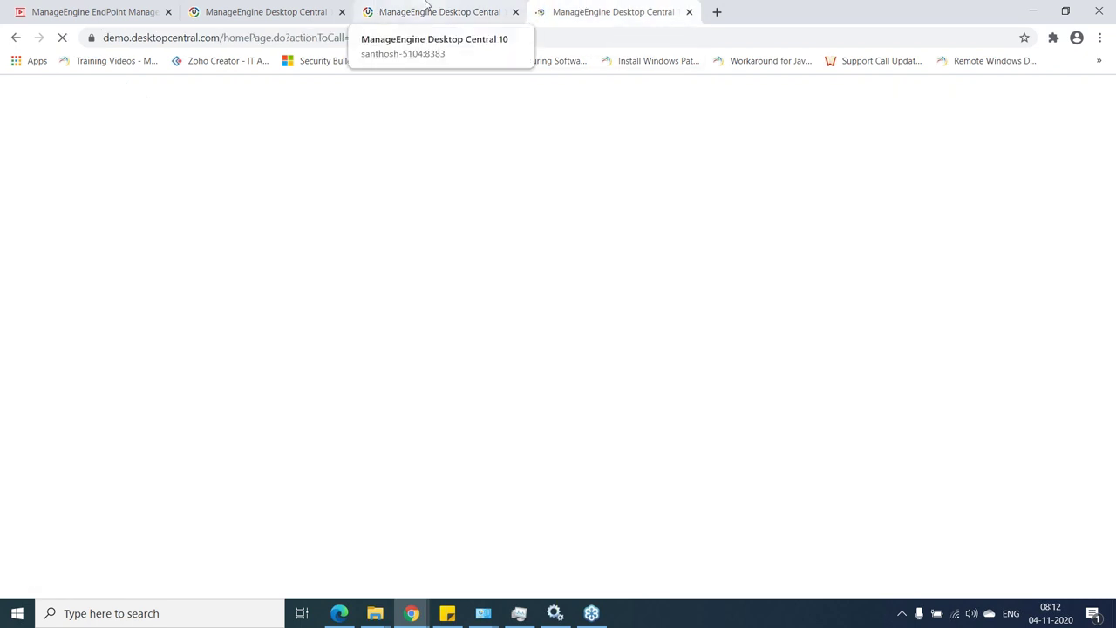
{"action": "left_click", "coordinate": [426, 6]}
{"action": "left_click", "coordinate": [253, 11]}
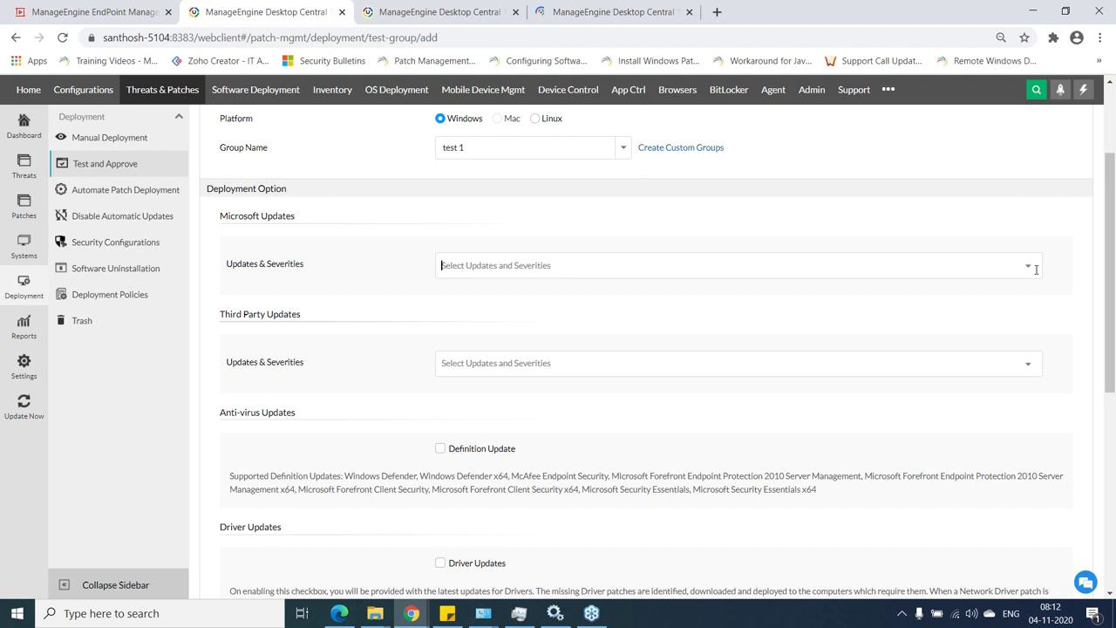
- Reload the test group form and choose Finance Dept as the target group
{"action": "key", "text": "F5"}
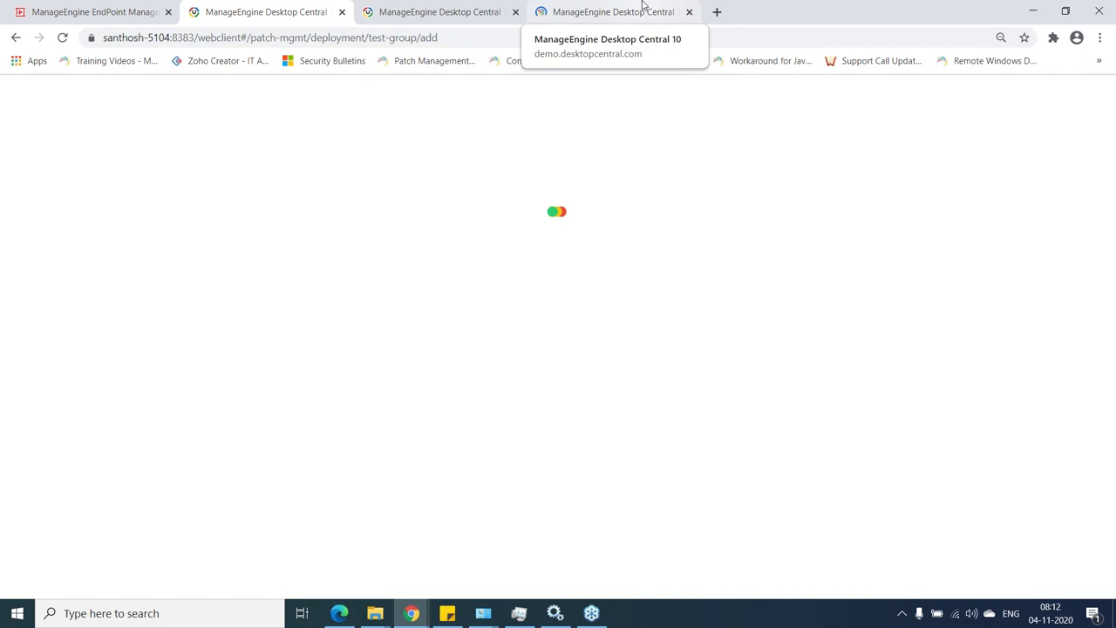
{"action": "left_click", "coordinate": [623, 294]}
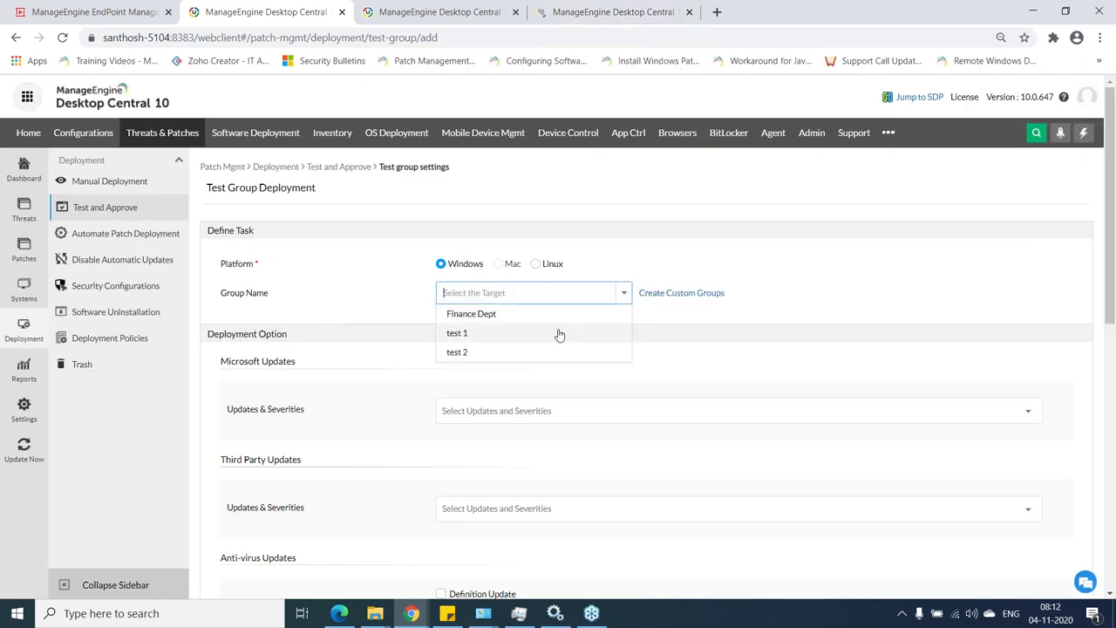
{"action": "left_click", "coordinate": [554, 322]}
- Select Security Updates for Microsoft updates and all severities for third-party updates in the test group deployment options
{"action": "right_click", "coordinate": [568, 411]}
{"action": "left_click", "coordinate": [358, 416]}
{"action": "left_click", "coordinate": [375, 423]}
{"action": "left_click", "coordinate": [462, 410]}
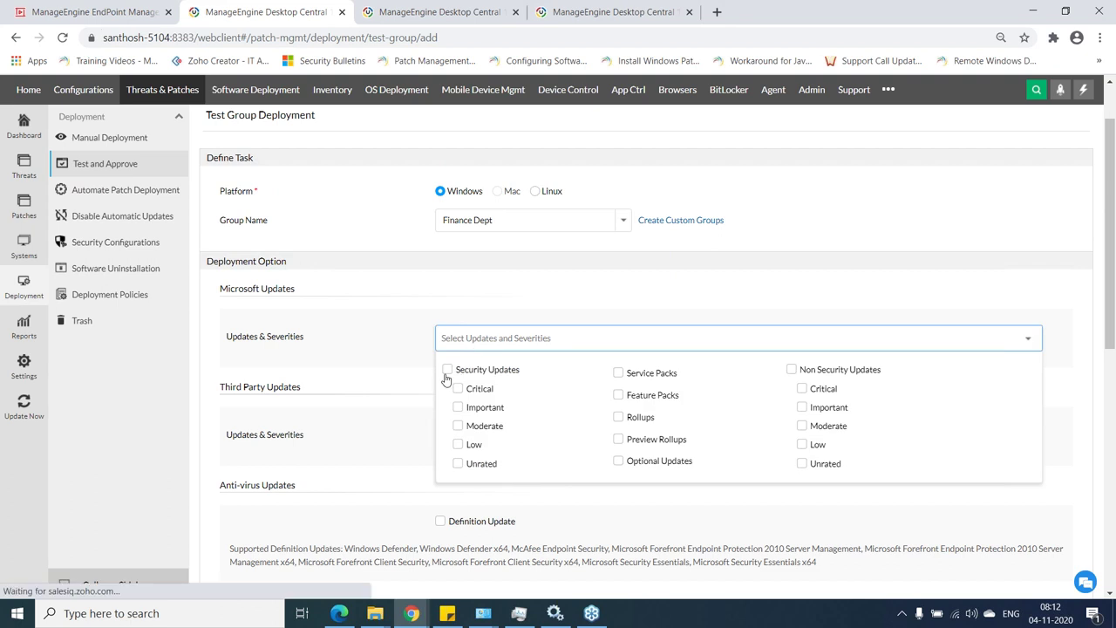
{"action": "left_click", "coordinate": [448, 371]}
{"action": "left_click", "coordinate": [339, 340]}
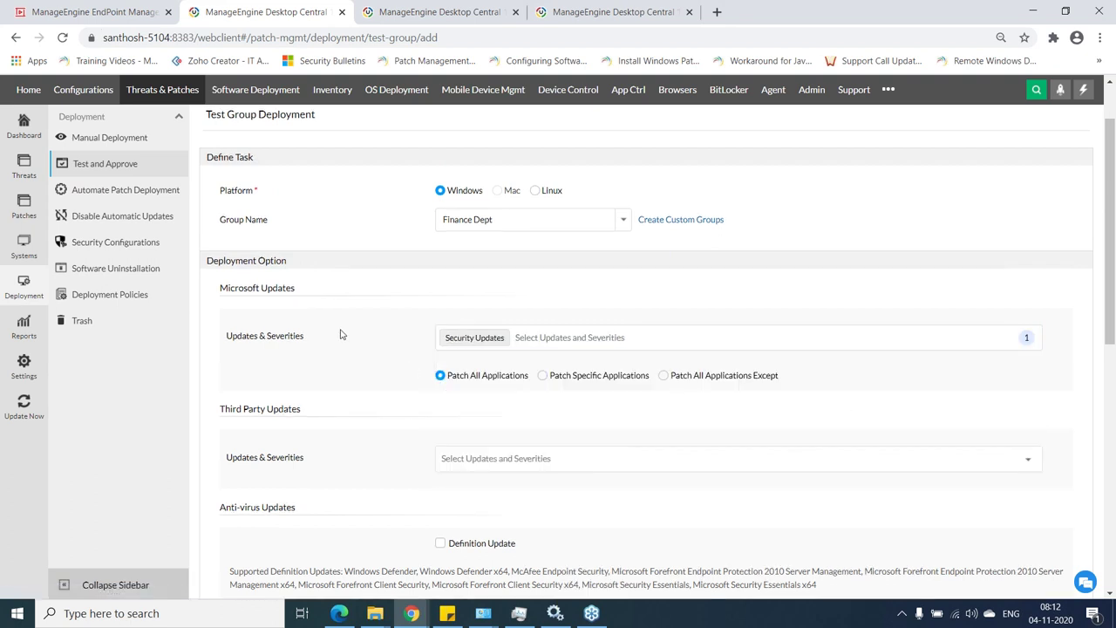
{"action": "left_click", "coordinate": [494, 463]}
{"action": "left_click", "coordinate": [452, 488]}
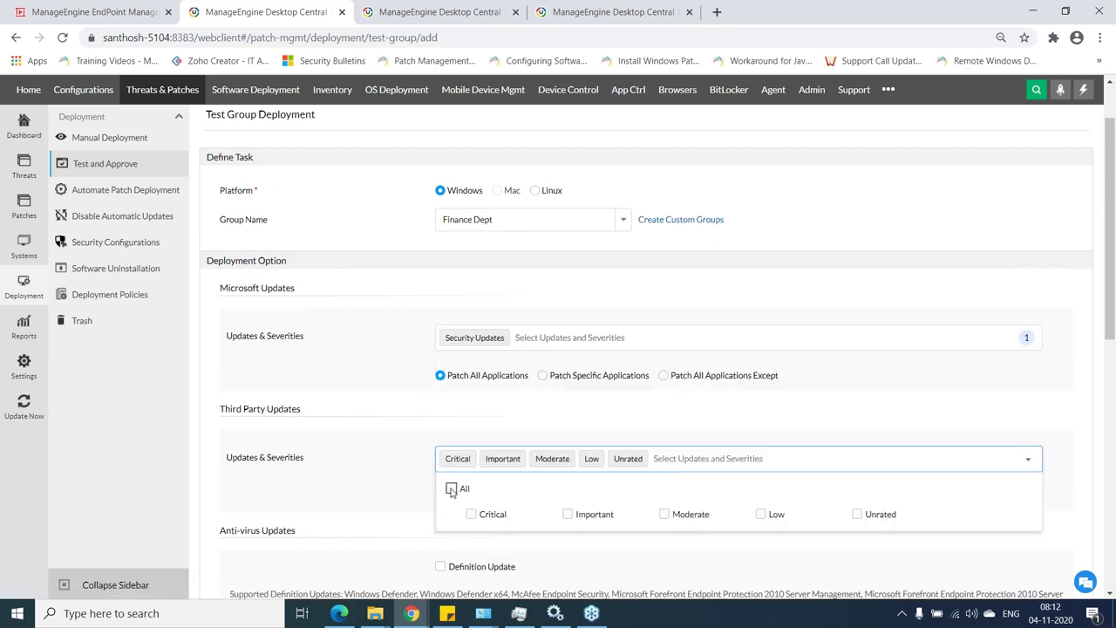
{"action": "left_click", "coordinate": [282, 395]}
- Examine the anti-virus definition updates, driver updates and available deployment policies in the test group form
{"action": "scroll", "coordinate": [368, 333], "scroll_direction": "down", "scroll_amount": 2}
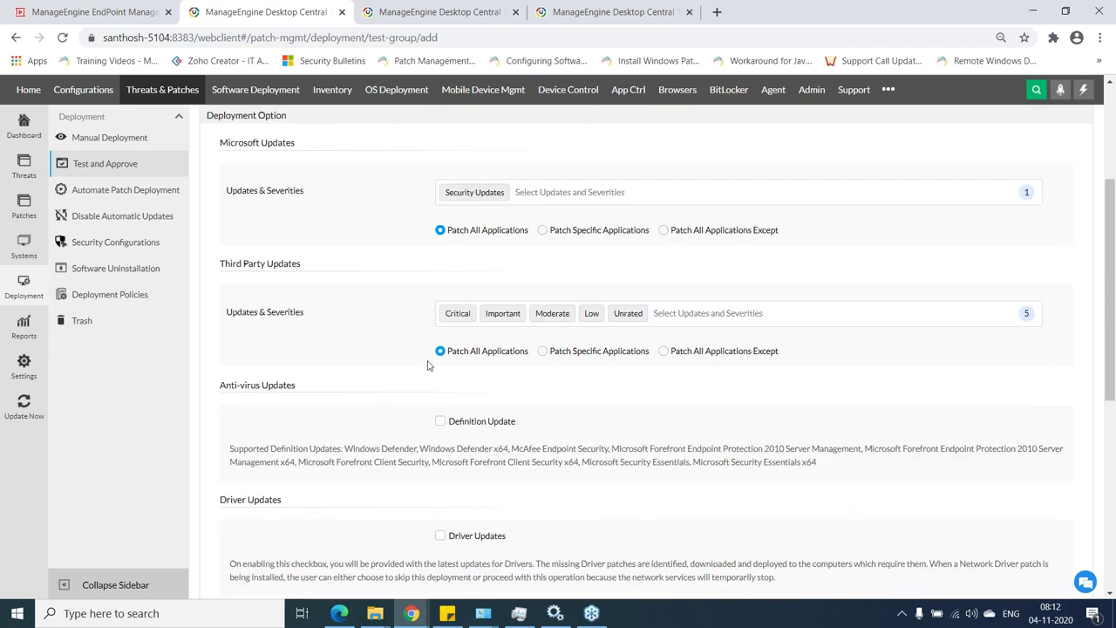
{"action": "scroll", "coordinate": [432, 371], "scroll_direction": "down", "scroll_amount": 1}
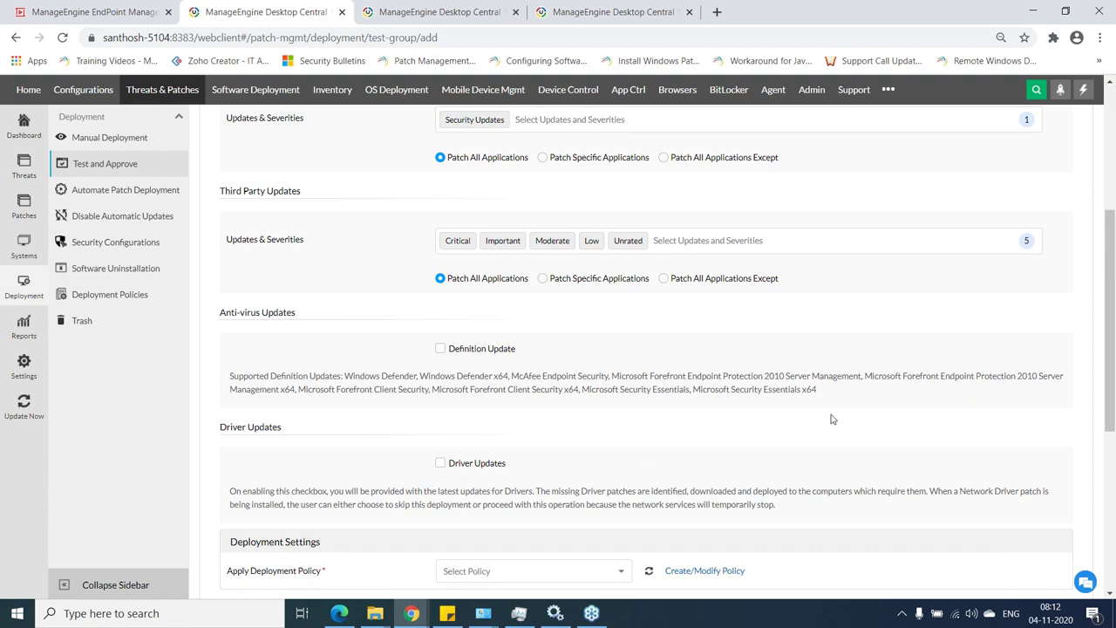
{"action": "left_click_drag", "start_coordinate": [828, 393], "coordinate": [225, 377]}
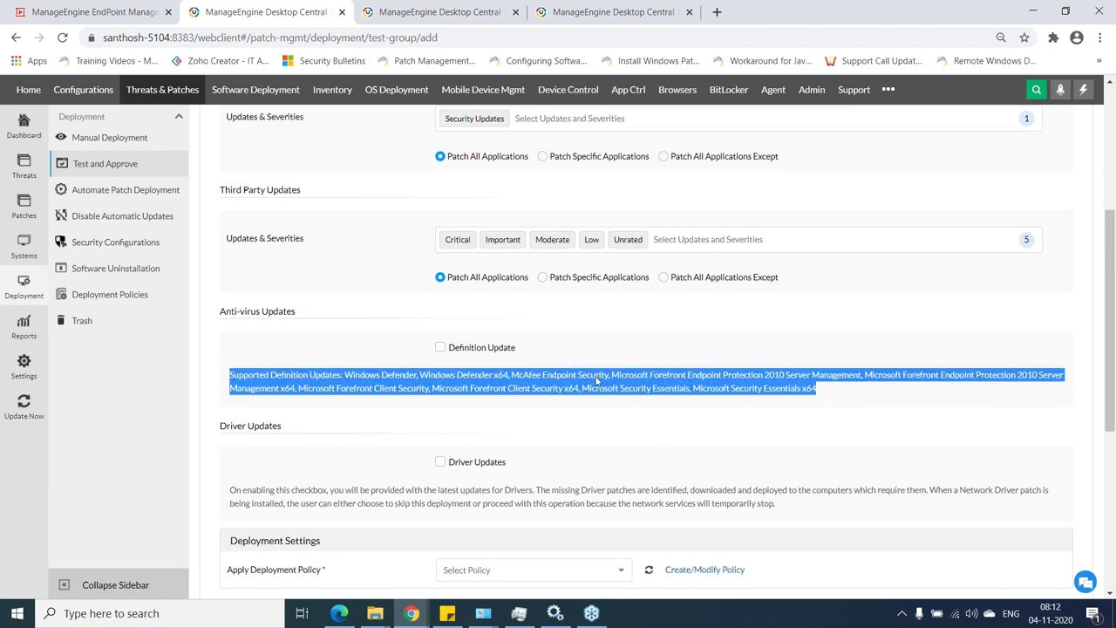
{"action": "scroll", "coordinate": [597, 381], "scroll_direction": "down", "scroll_amount": 2}
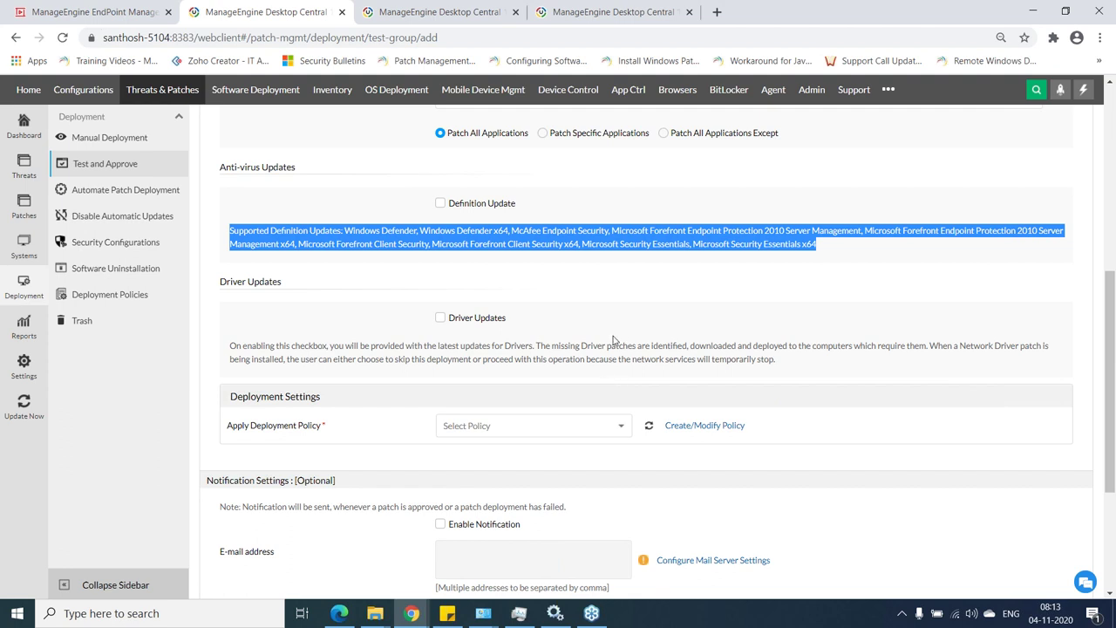
{"action": "scroll", "coordinate": [613, 332], "scroll_direction": "down", "scroll_amount": 1}
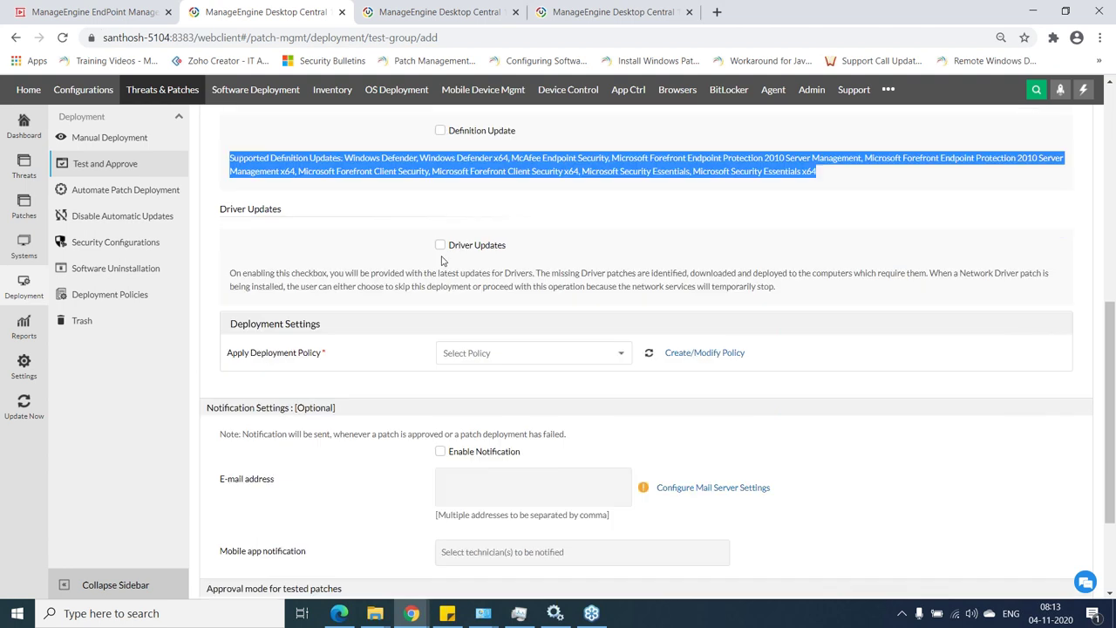
{"action": "left_click", "coordinate": [604, 357]}
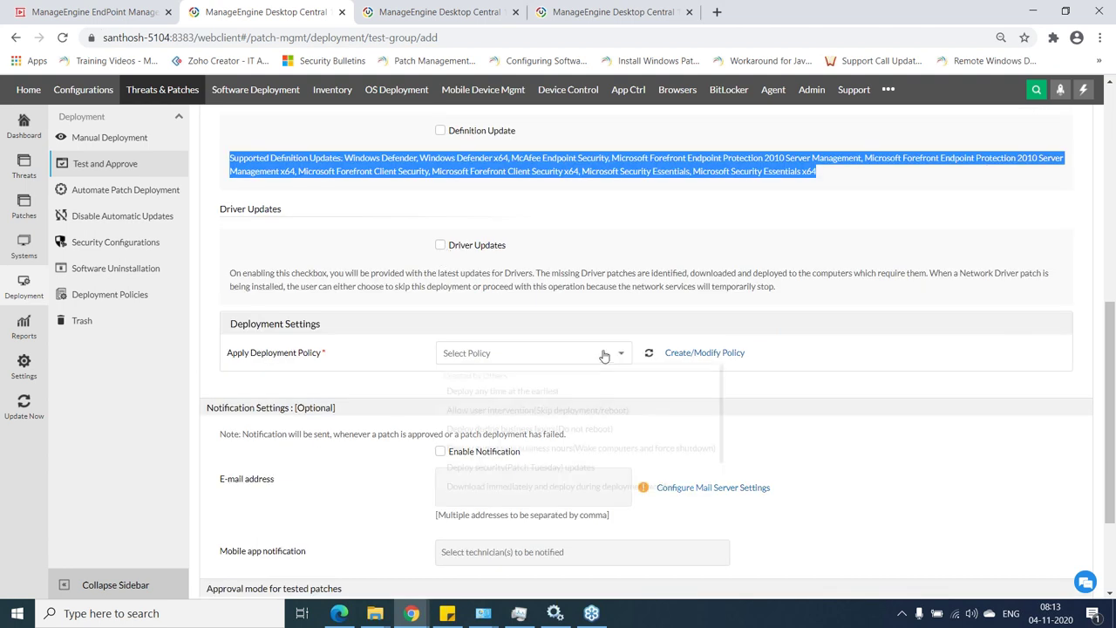
{"action": "left_click", "coordinate": [685, 324]}
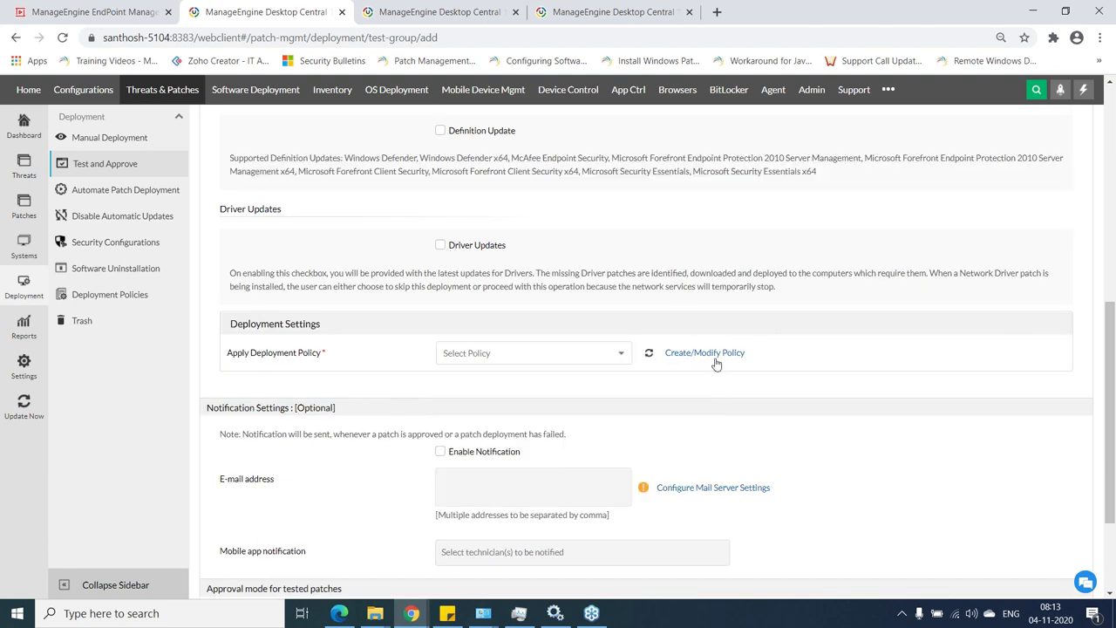
- Start a new deployment policy, review its week, day and deployment window options, and base the week split on Patch Tuesday
{"action": "left_click", "coordinate": [714, 357]}
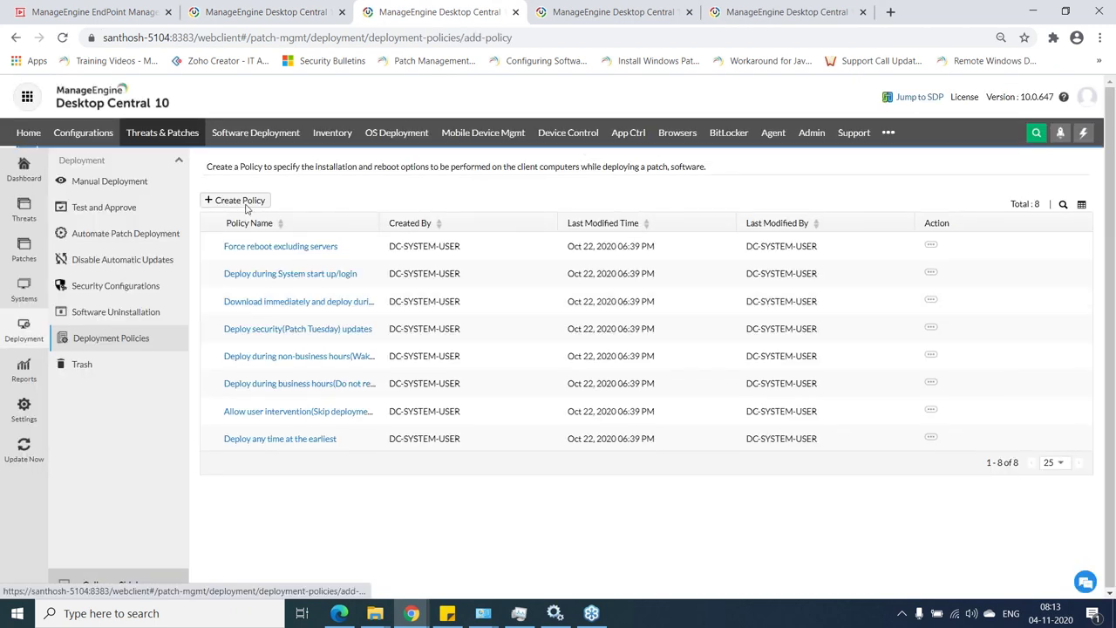
{"action": "left_click", "coordinate": [247, 207]}
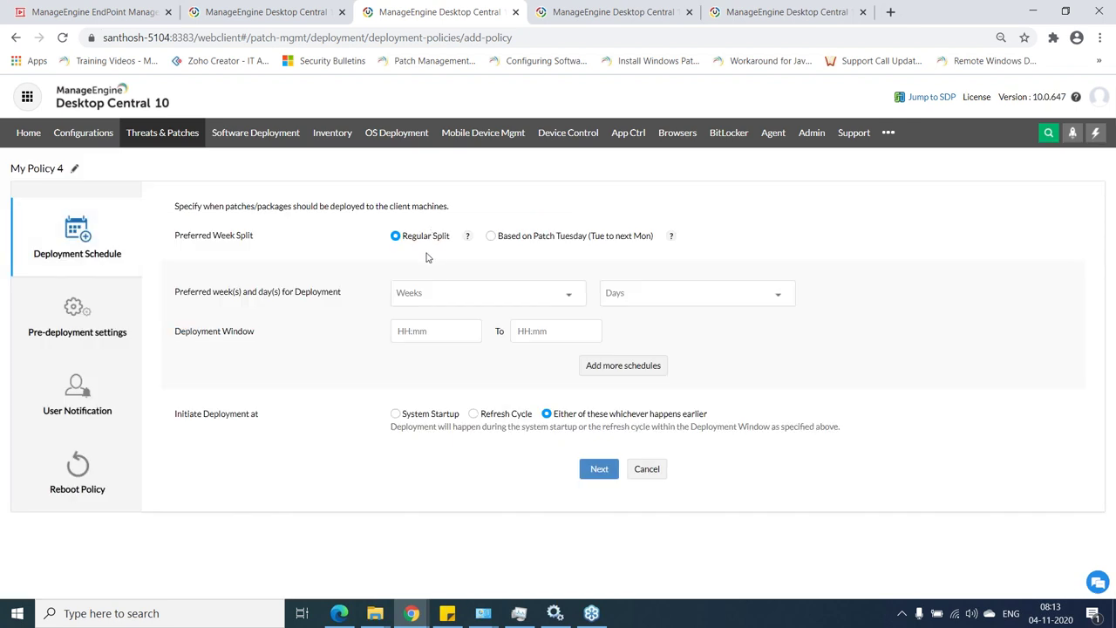
{"action": "left_click", "coordinate": [475, 292]}
{"action": "left_click", "coordinate": [631, 293]}
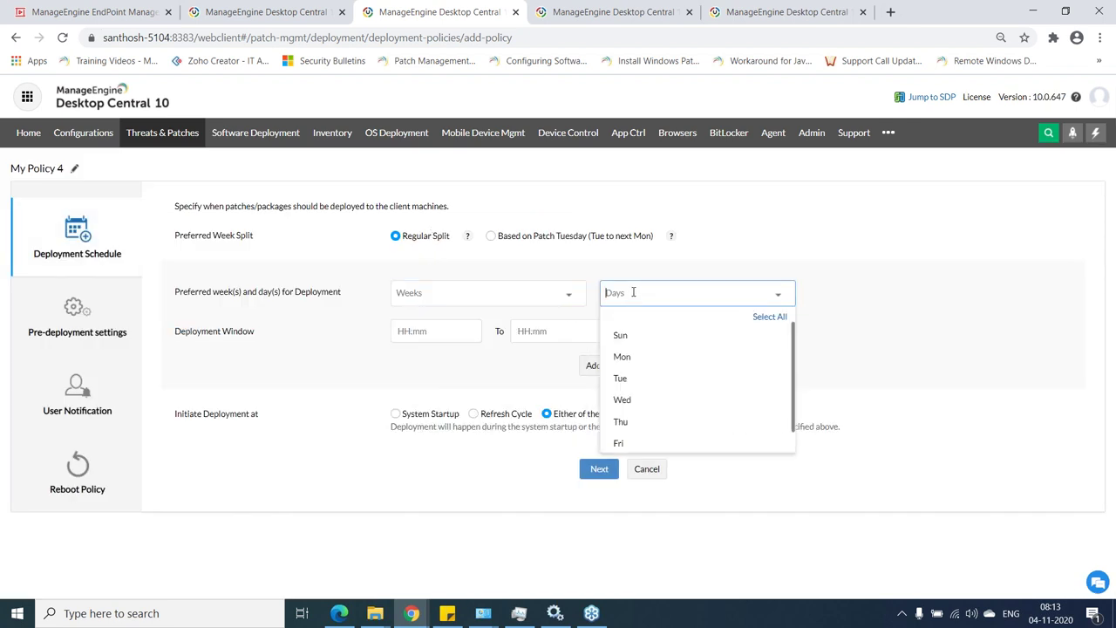
{"action": "left_click", "coordinate": [454, 352]}
{"action": "left_click", "coordinate": [453, 335]}
{"action": "left_click", "coordinate": [424, 335]}
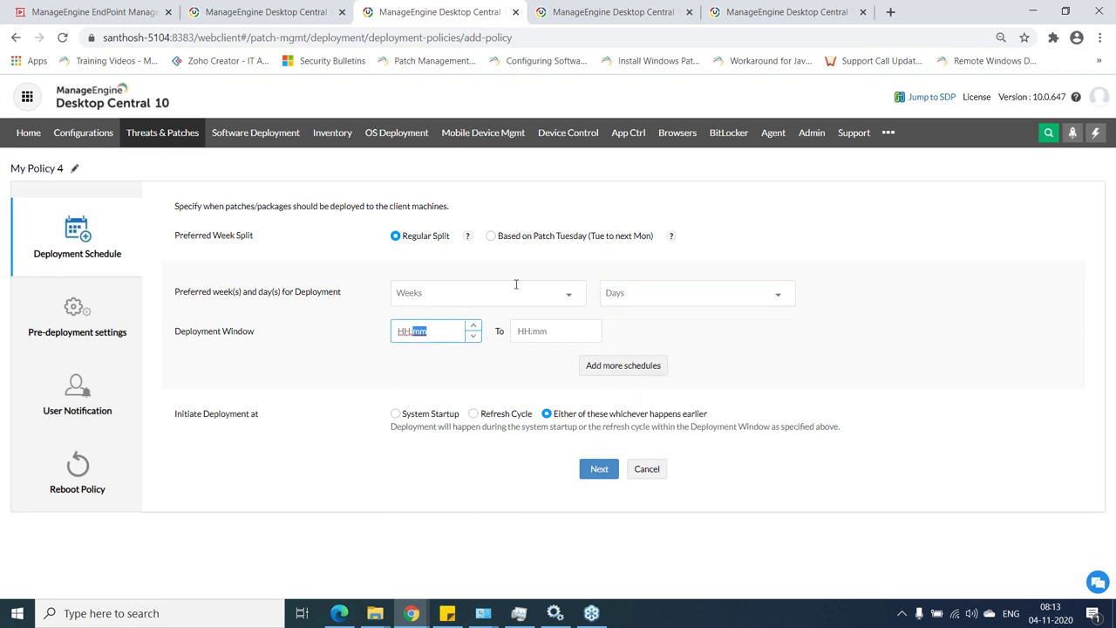
{"action": "left_click", "coordinate": [491, 238]}
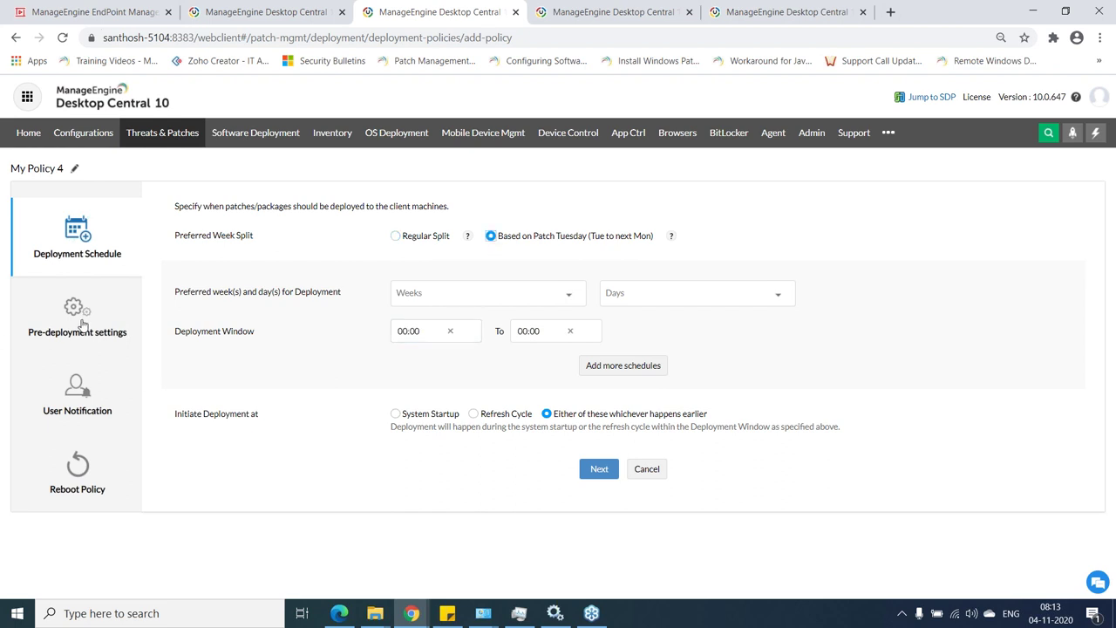
- Enable notifying users about deployment in the new policy's user notification settings
{"action": "left_click", "coordinate": [85, 393]}
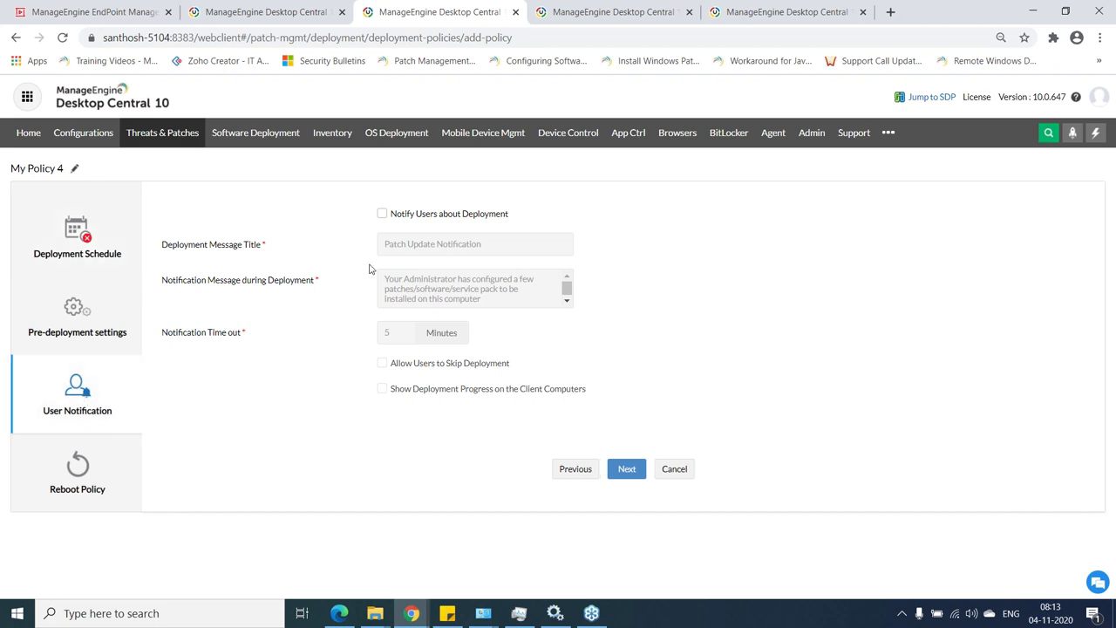
{"action": "left_click", "coordinate": [382, 216]}
{"action": "left_click", "coordinate": [382, 216]}
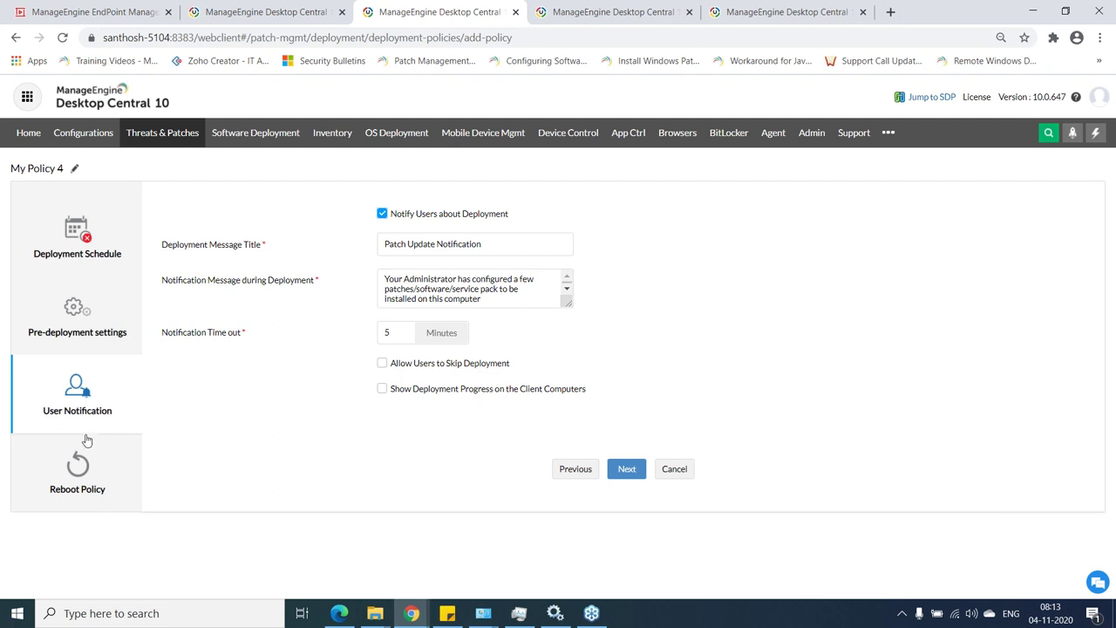
- Review the policy's forced reboot, specified reboot time and postponed reboot options, then set it back to Do not Reboot/Shutdown
{"action": "left_click", "coordinate": [88, 482]}
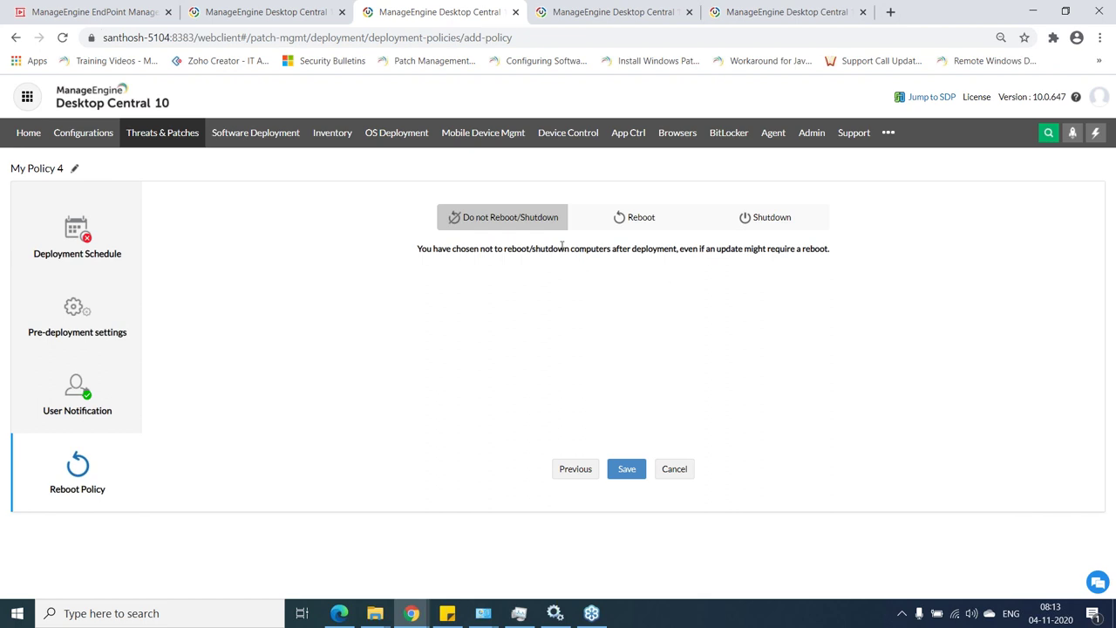
{"action": "left_click", "coordinate": [662, 219]}
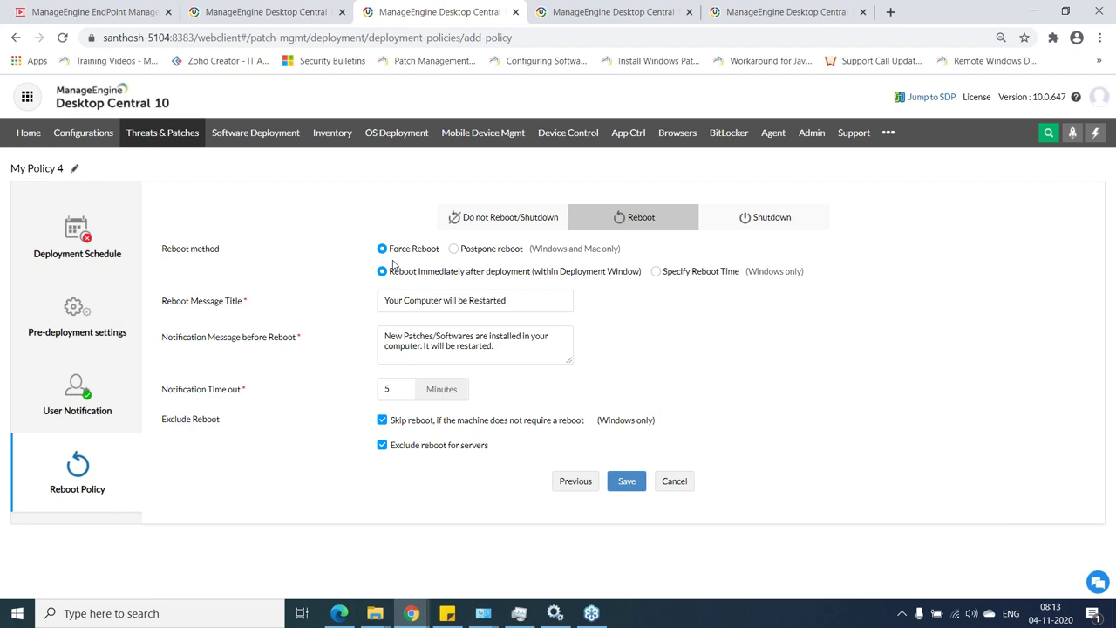
{"action": "left_click", "coordinate": [657, 271]}
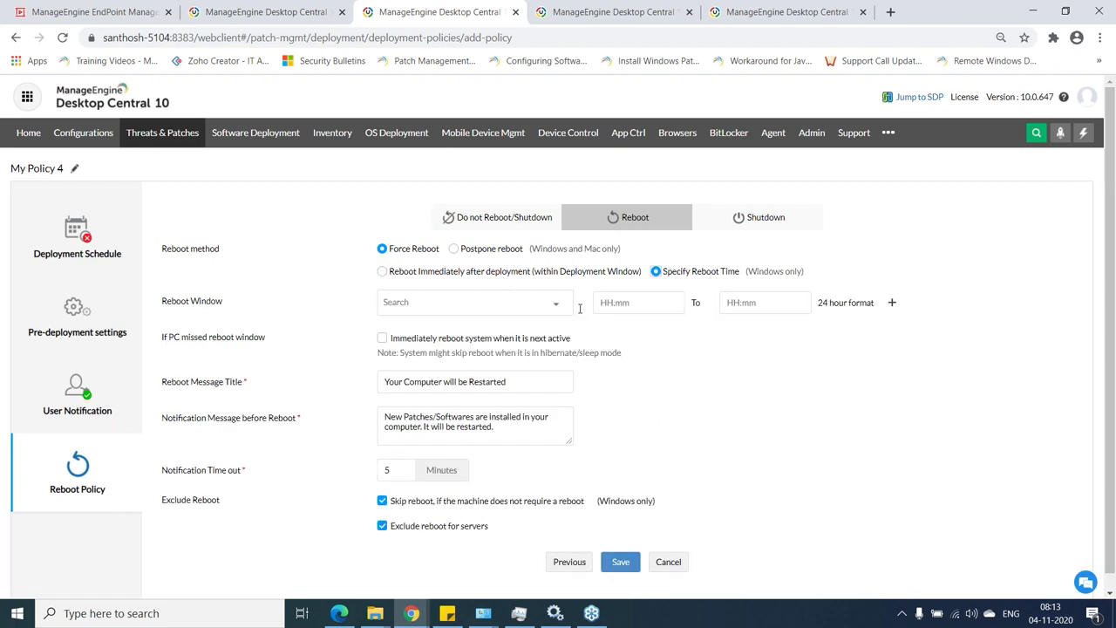
{"action": "left_click", "coordinate": [454, 250]}
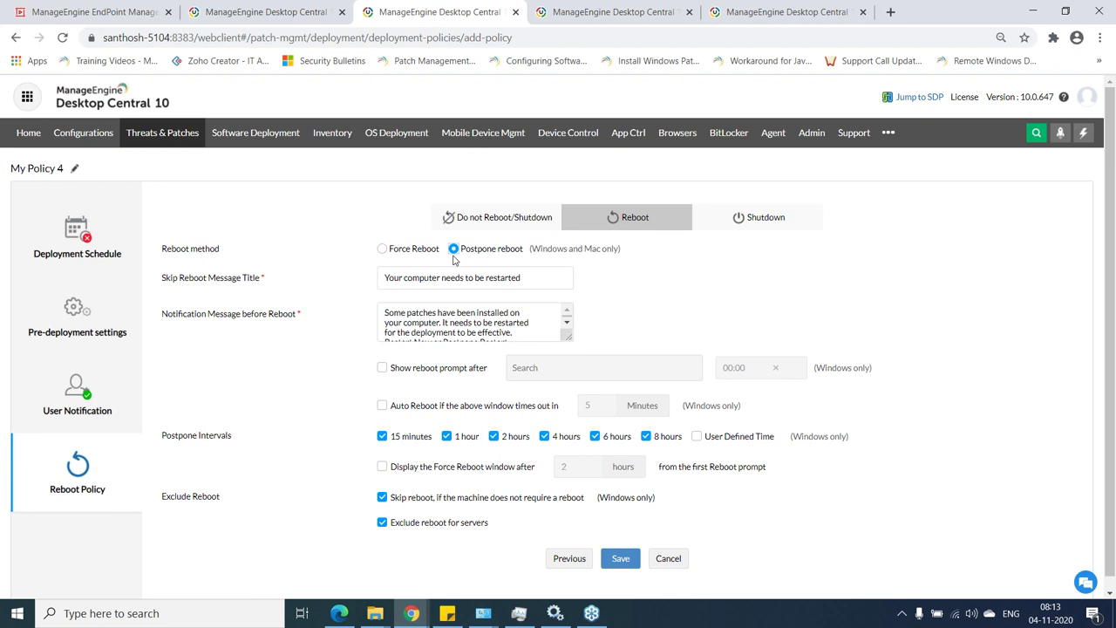
{"action": "scroll", "coordinate": [480, 231], "scroll_direction": "down", "scroll_amount": 1}
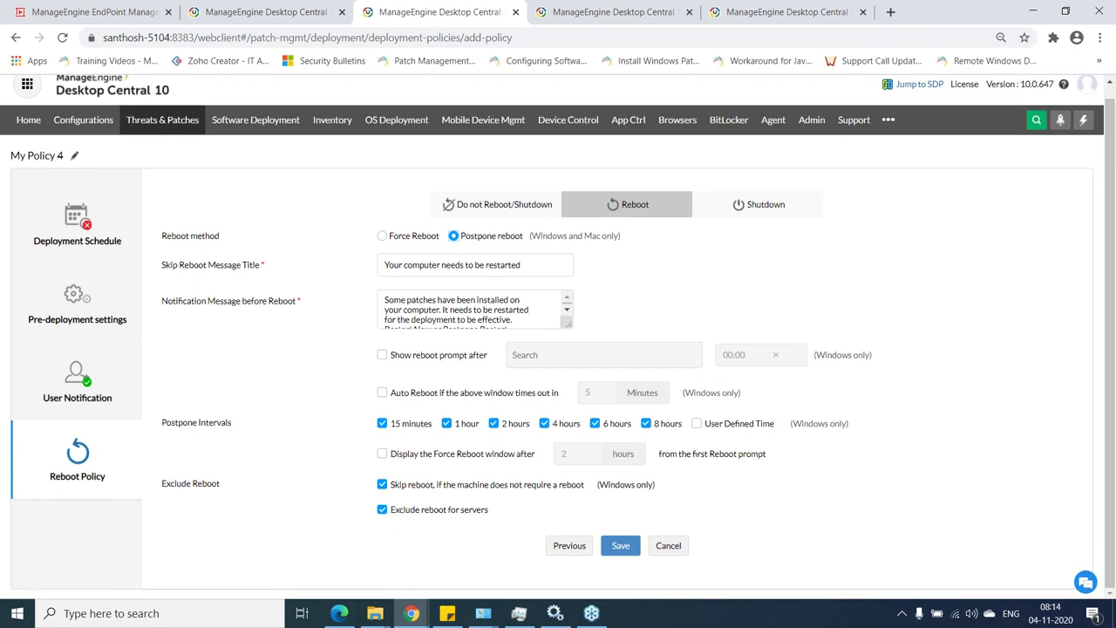
{"action": "left_click", "coordinate": [496, 206]}
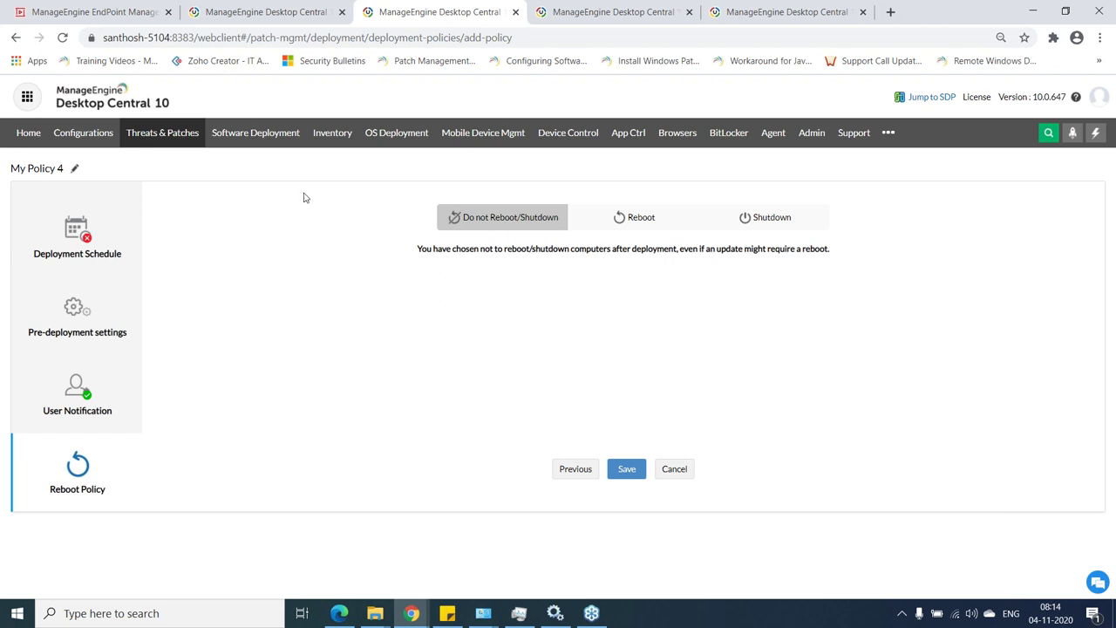
- Return to the test group form, enable notifications for it, and review its settings including the approval mode for tested patches
{"action": "left_click", "coordinate": [258, 5]}
{"action": "scroll", "coordinate": [582, 371], "scroll_direction": "down", "scroll_amount": 2}
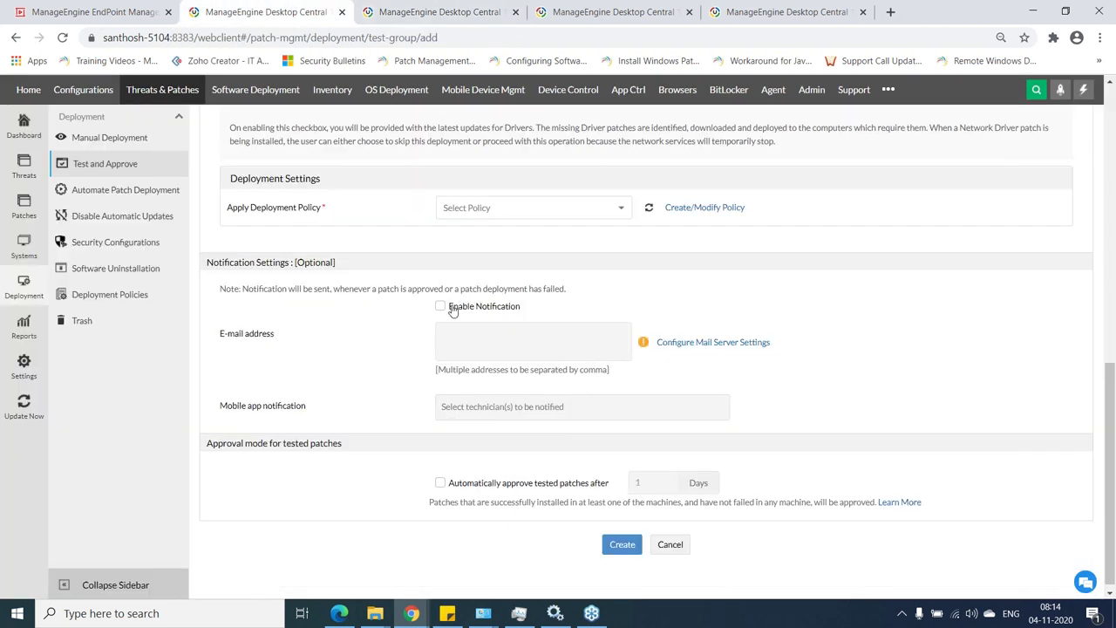
{"action": "left_click", "coordinate": [441, 306]}
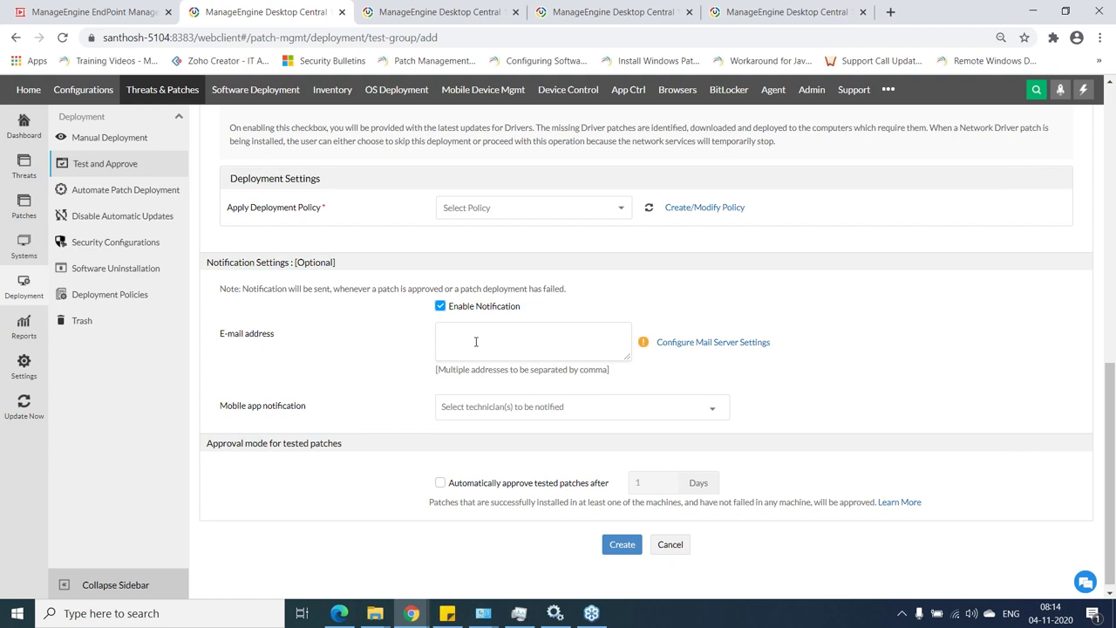
{"action": "scroll", "coordinate": [419, 336], "scroll_direction": "down", "scroll_amount": 1}
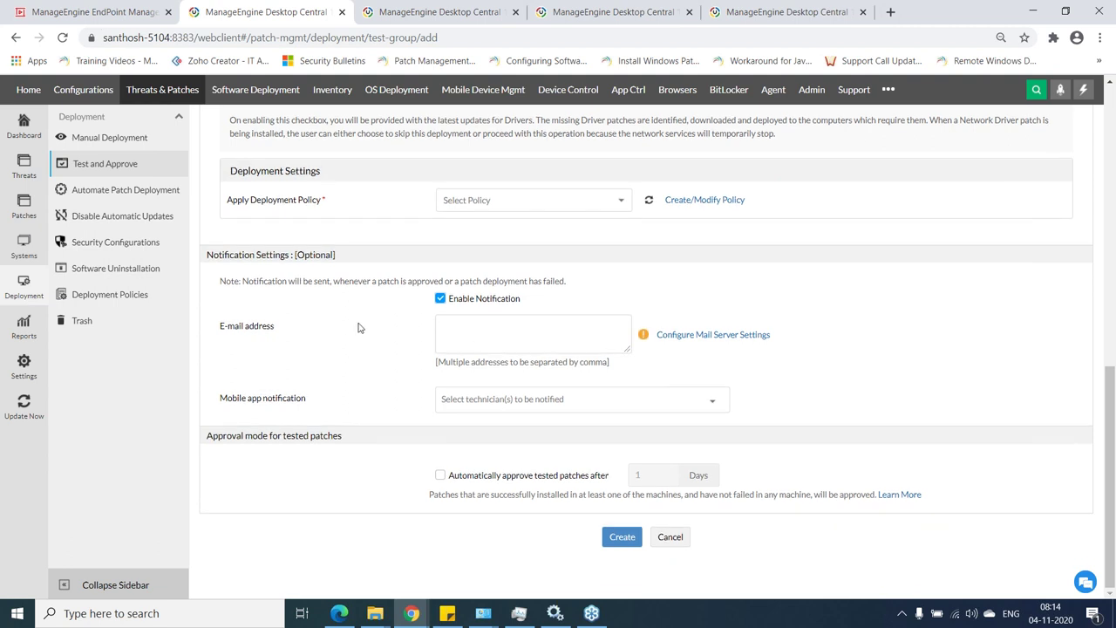
{"action": "scroll", "coordinate": [355, 342], "scroll_direction": "up", "scroll_amount": 10}
{"action": "scroll", "coordinate": [358, 347], "scroll_direction": "down", "scroll_amount": 10}
- Start an automated patch deployment task for Windows and select all Microsoft Security Updates severities for its applications
{"action": "left_click", "coordinate": [129, 196]}
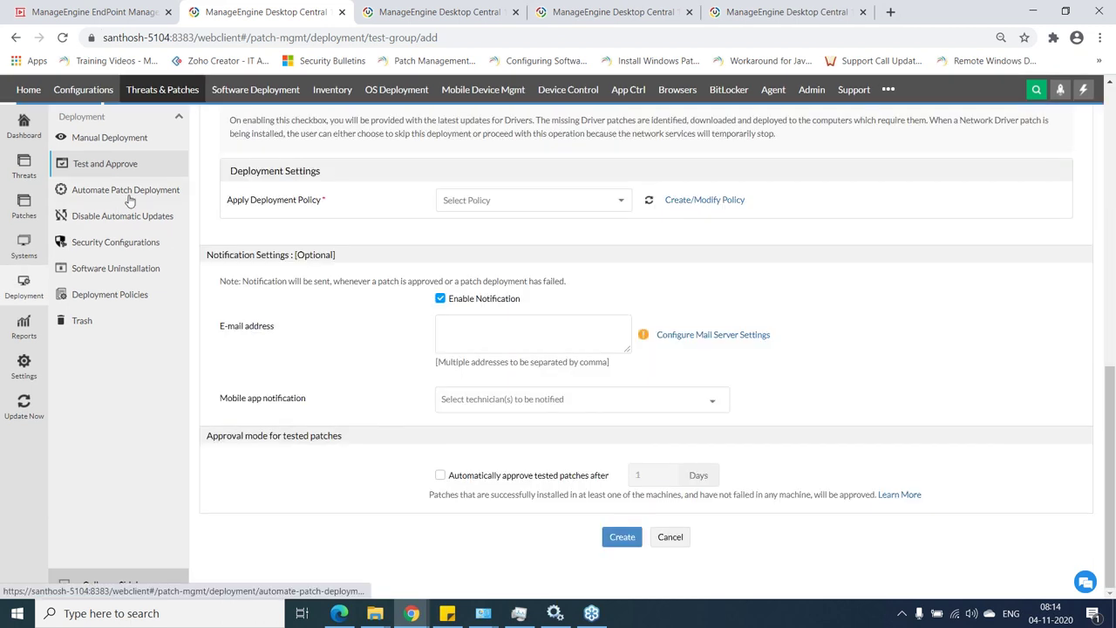
{"action": "left_click", "coordinate": [279, 321]}
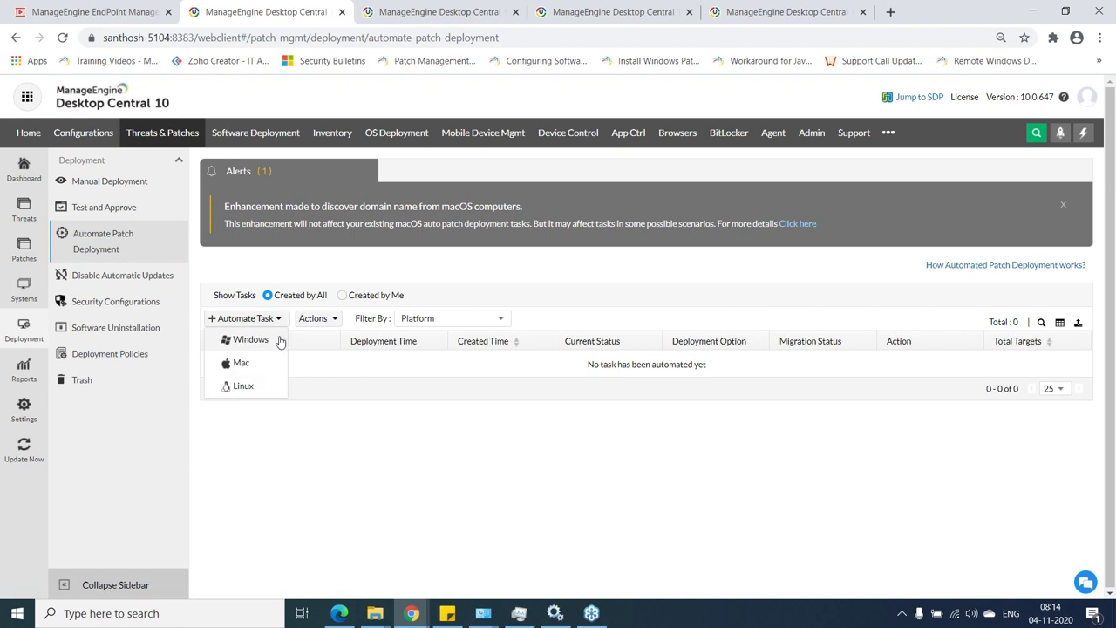
{"action": "left_click", "coordinate": [277, 339]}
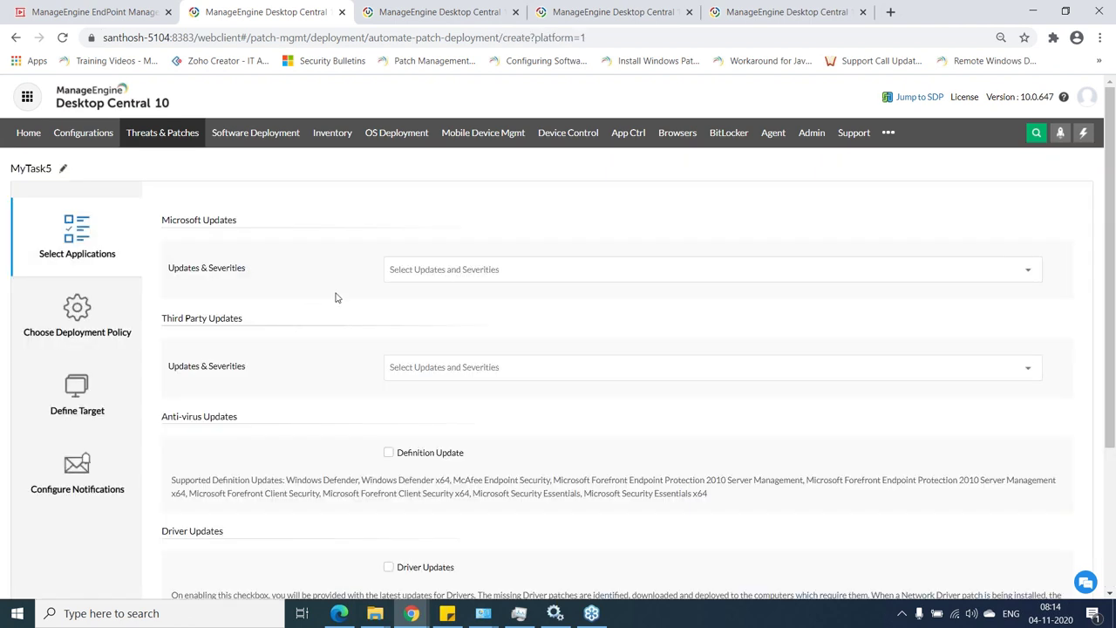
{"action": "left_click", "coordinate": [443, 272]}
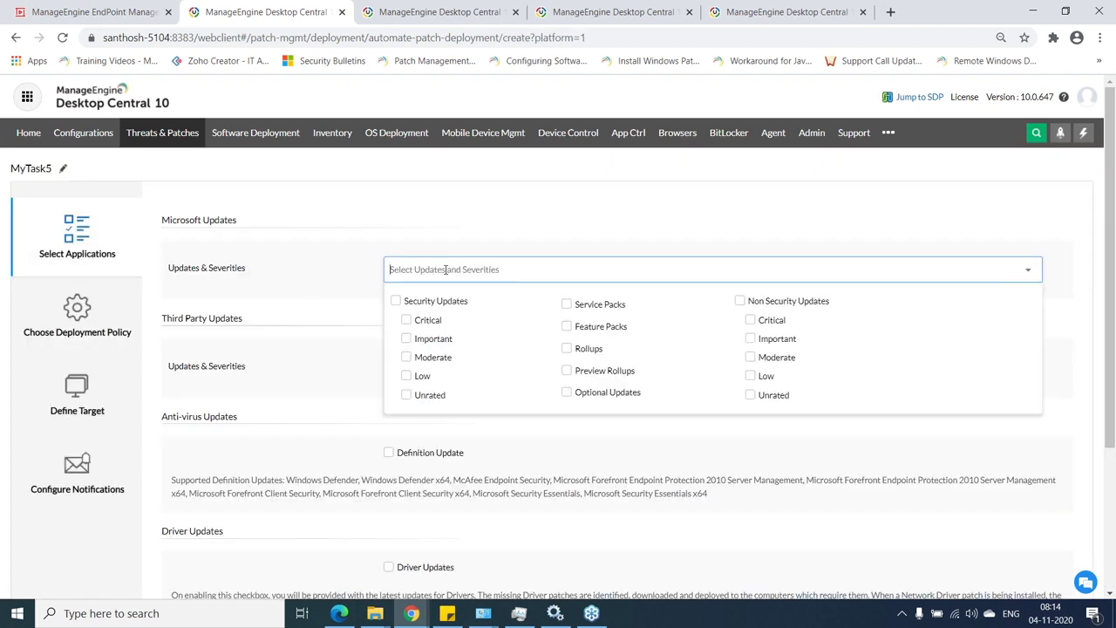
{"action": "left_click", "coordinate": [397, 300]}
{"action": "left_click", "coordinate": [342, 317]}
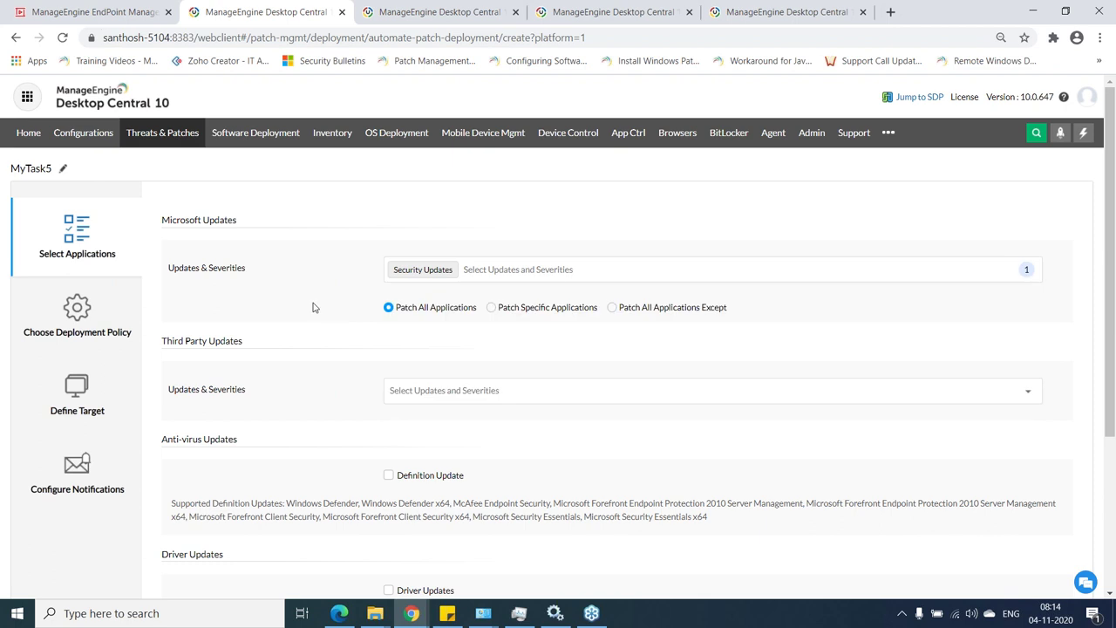
{"action": "scroll", "coordinate": [61, 237], "scroll_direction": "down", "scroll_amount": 1}
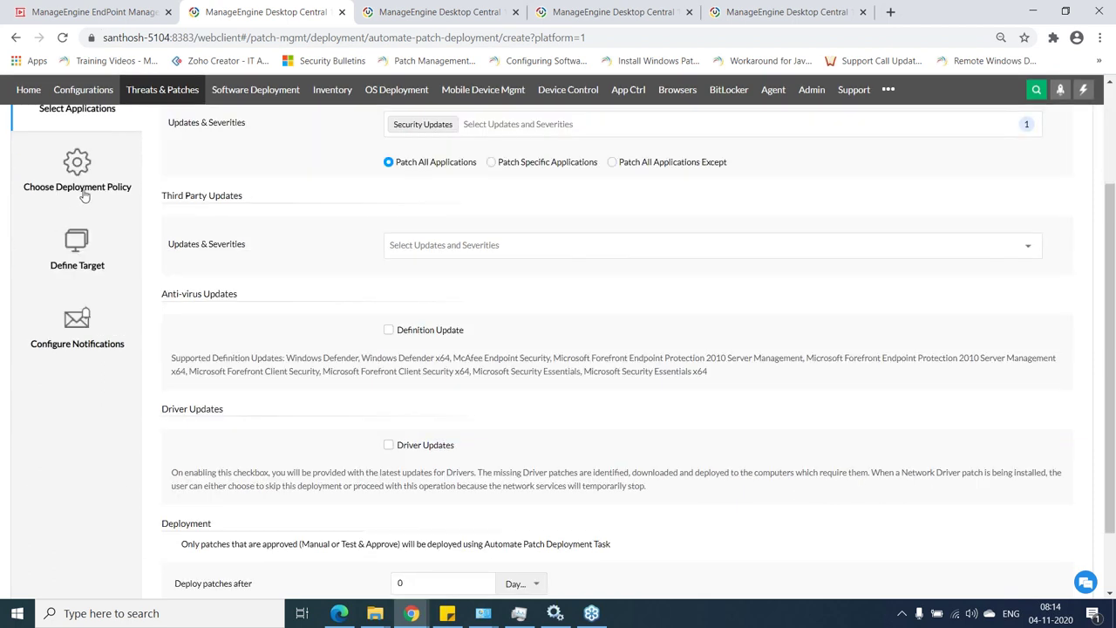
- Review the deployment policies offered for the automated task, and leave it to view the list of missing patches
{"action": "left_click", "coordinate": [79, 193]}
{"action": "left_click", "coordinate": [498, 225]}
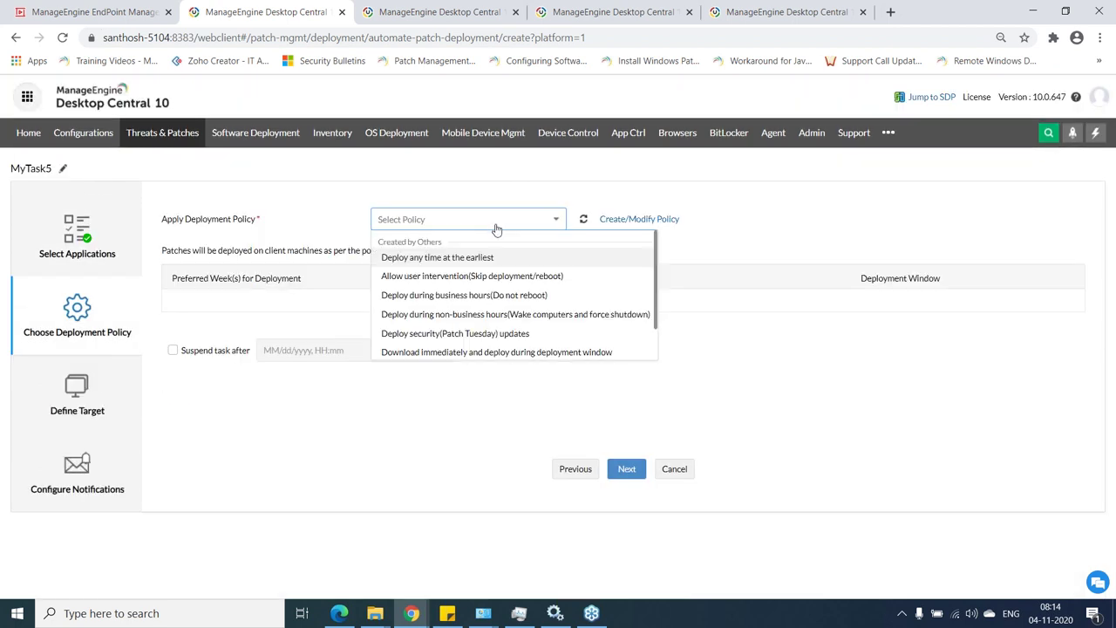
{"action": "left_click", "coordinate": [312, 211]}
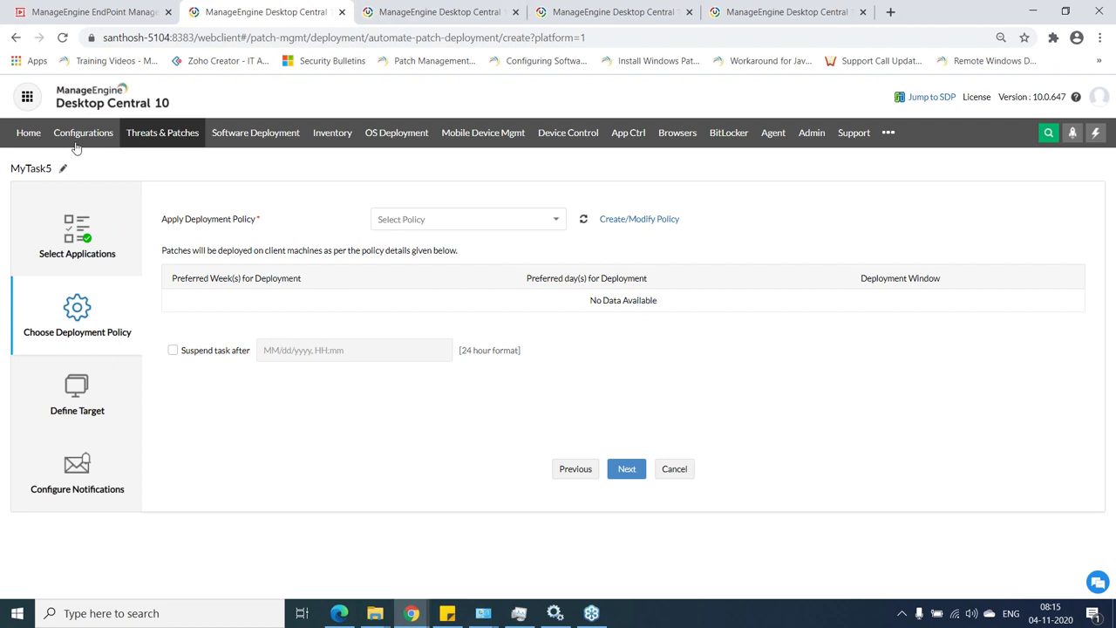
{"action": "left_click", "coordinate": [171, 139]}
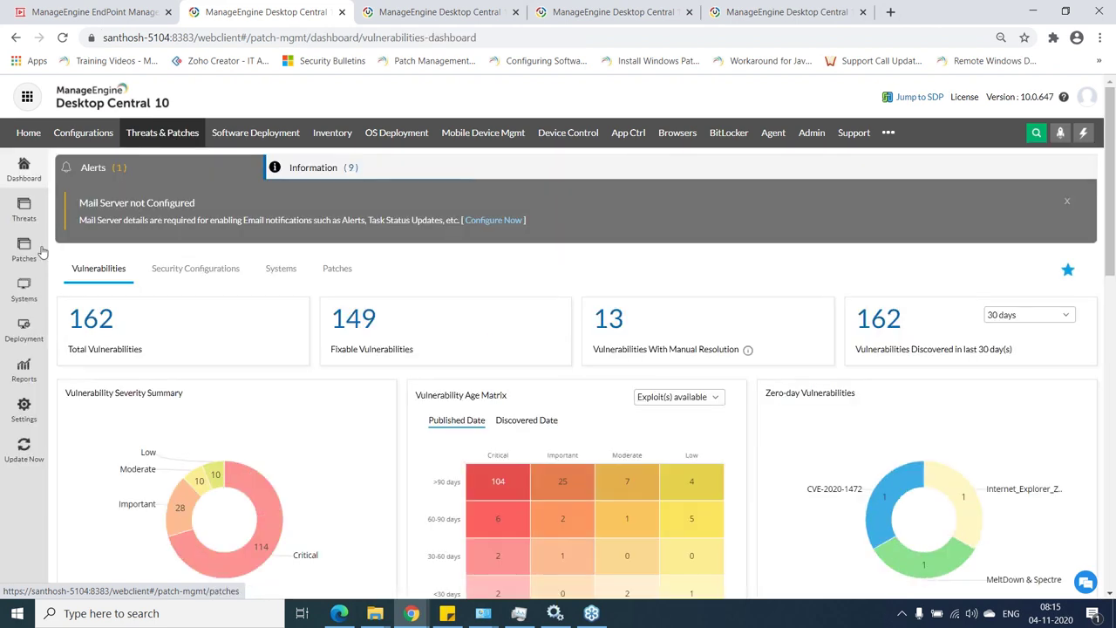
{"action": "left_click", "coordinate": [24, 250]}
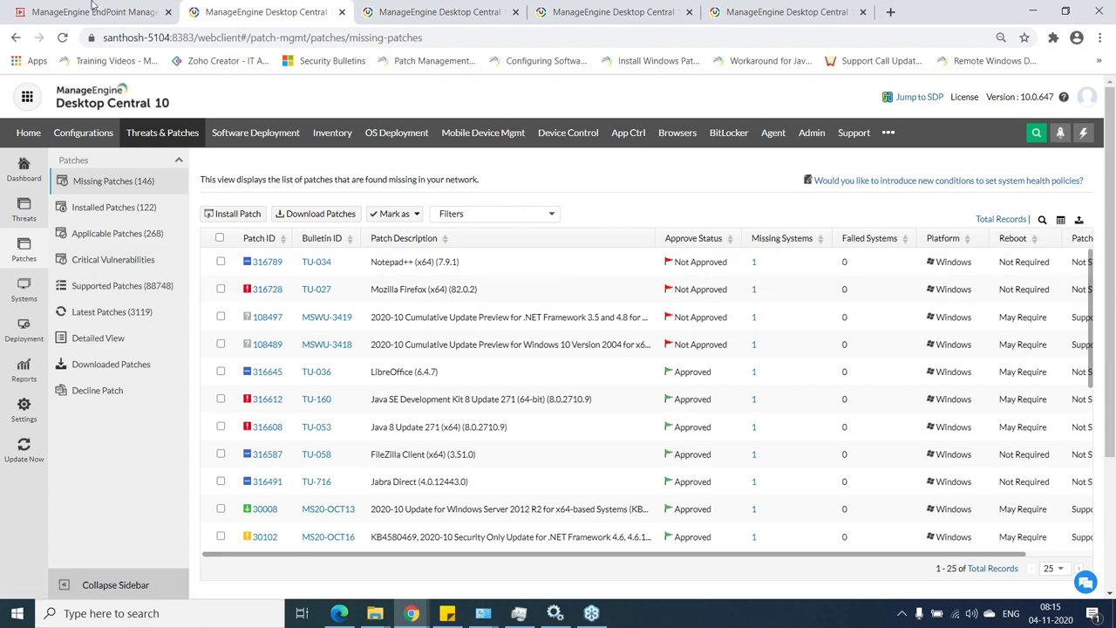
- Switch to the Zoho Show presentation, play its slideshow up to the Application Management slide, and exit the slideshow
{"action": "key", "text": "ctrl+1"}
{"action": "left_click", "coordinate": [901, 111]}
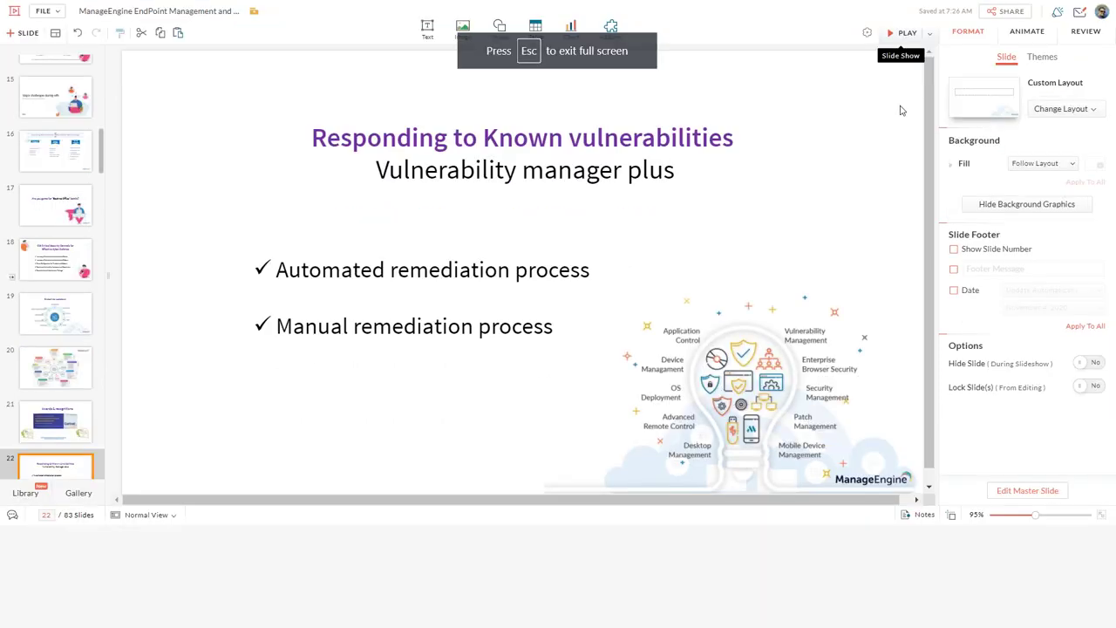
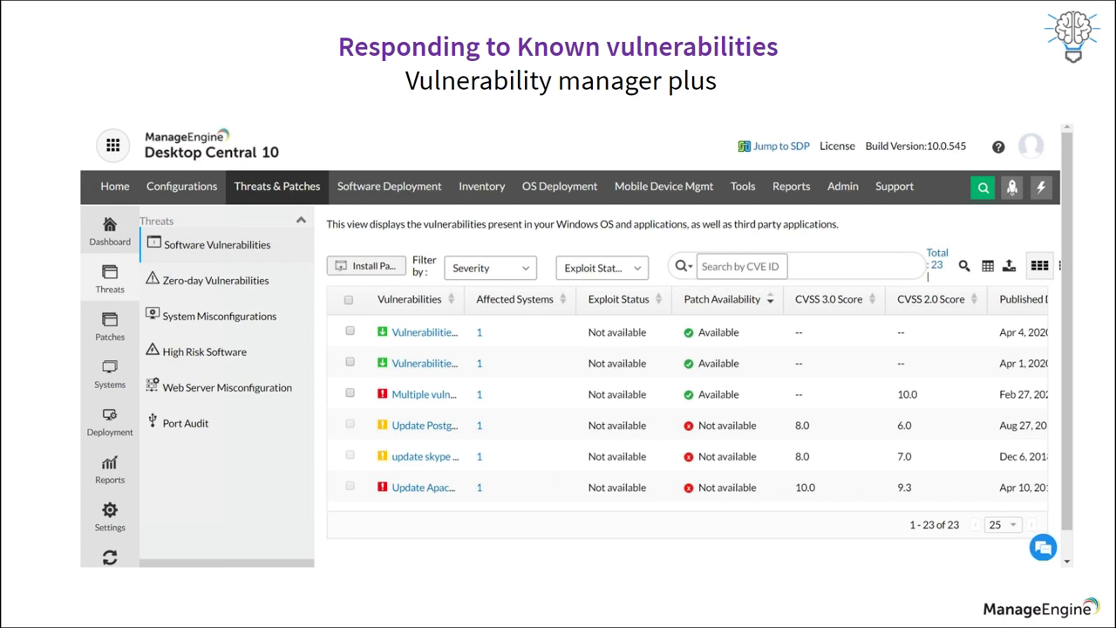
{"action": "key", "text": "Right"}
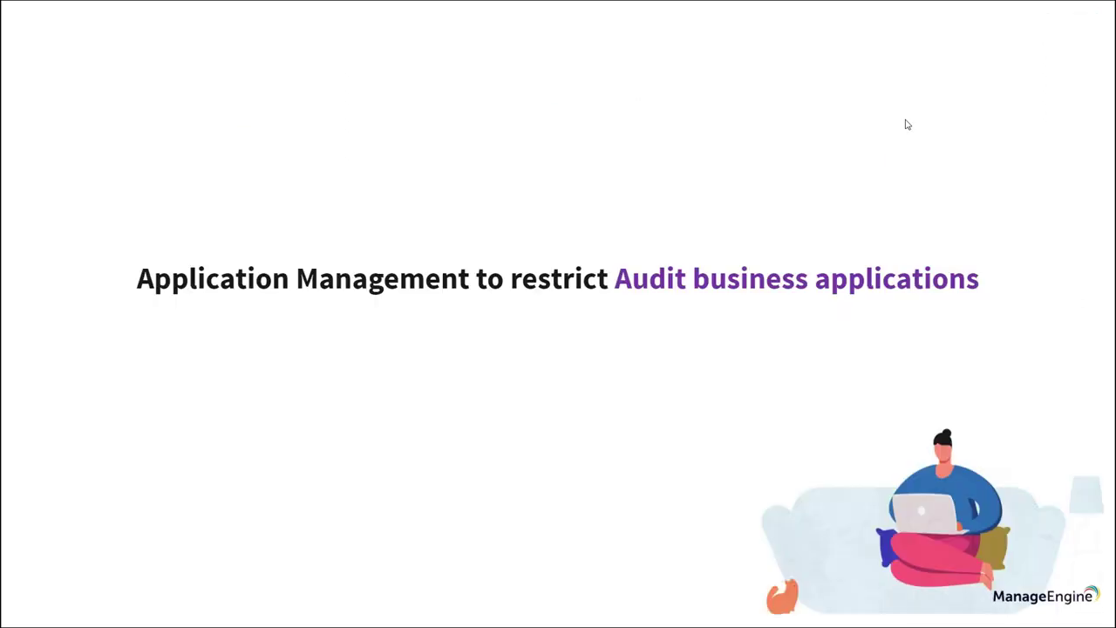
{"action": "key", "text": "alt+Tab"}
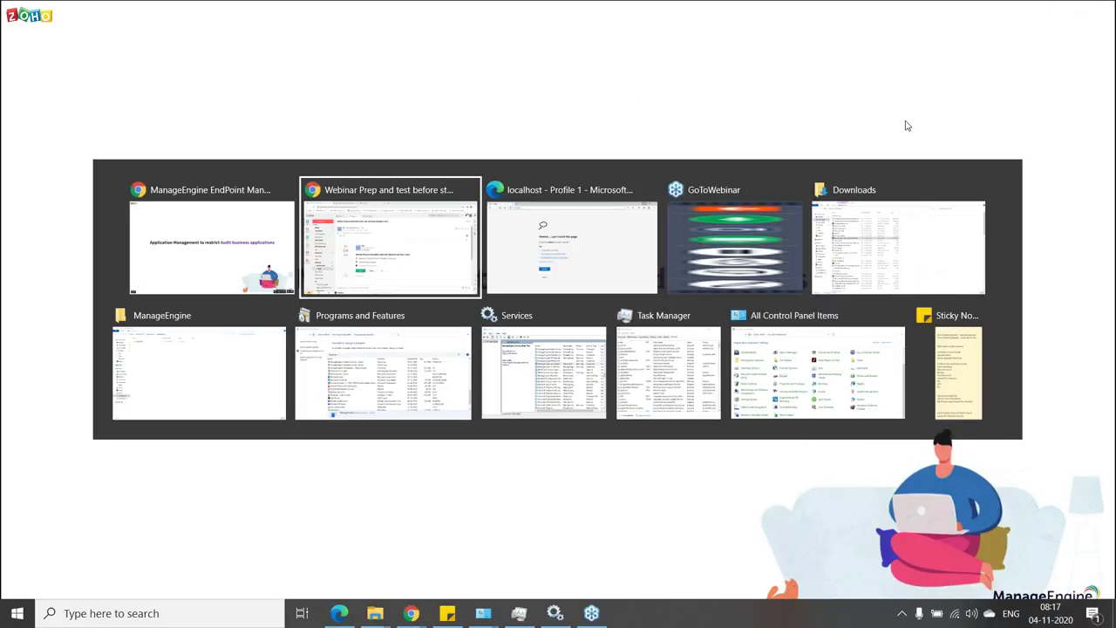
{"action": "key", "text": "Escape"}
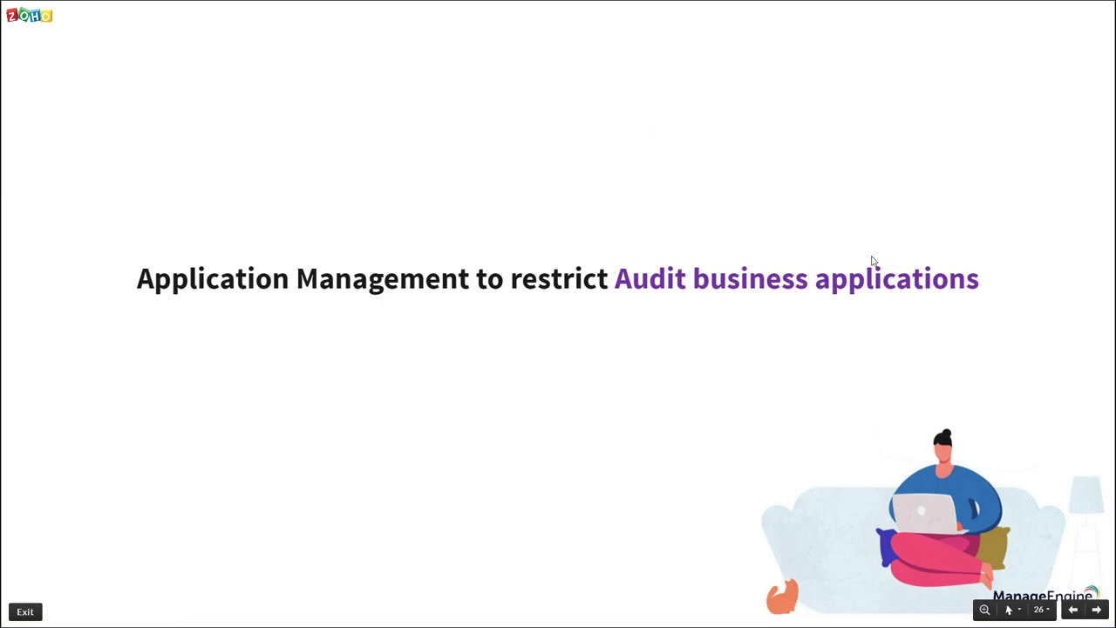
{"action": "key", "text": "Escape"}
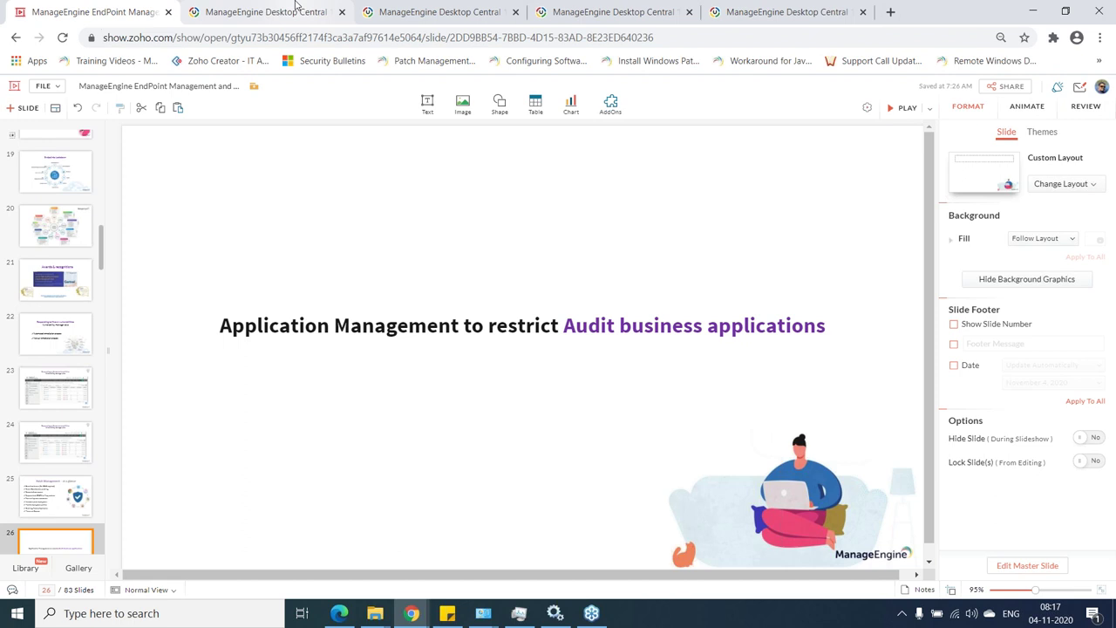
- Switch back to Desktop Central and search the software deployment templates for applications named chrome
{"action": "left_click", "coordinate": [297, 9]}
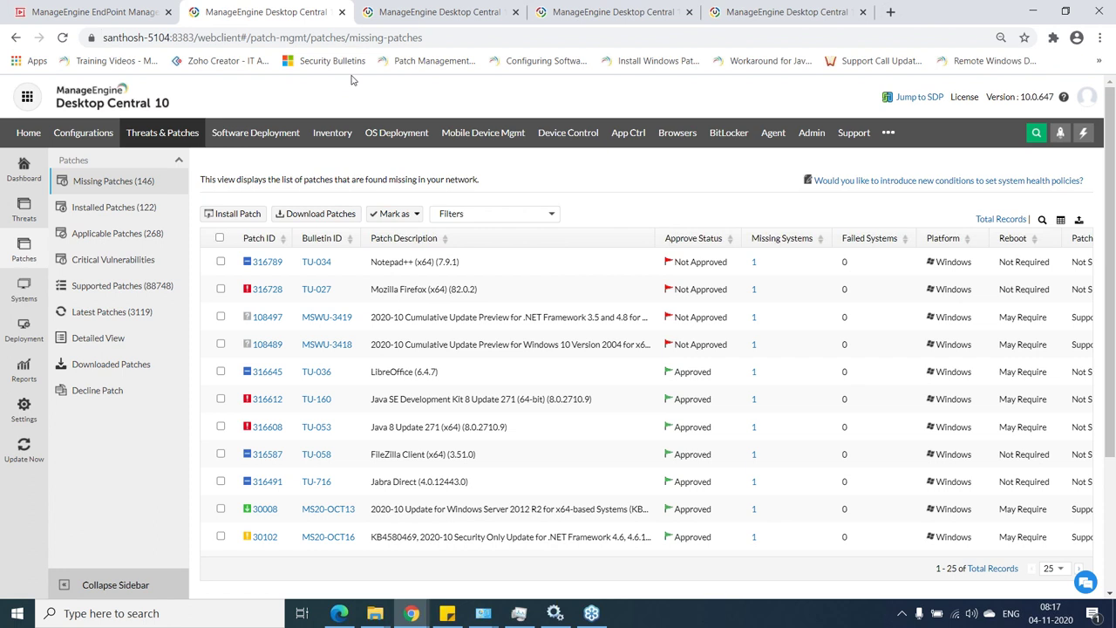
{"action": "left_click", "coordinate": [254, 135]}
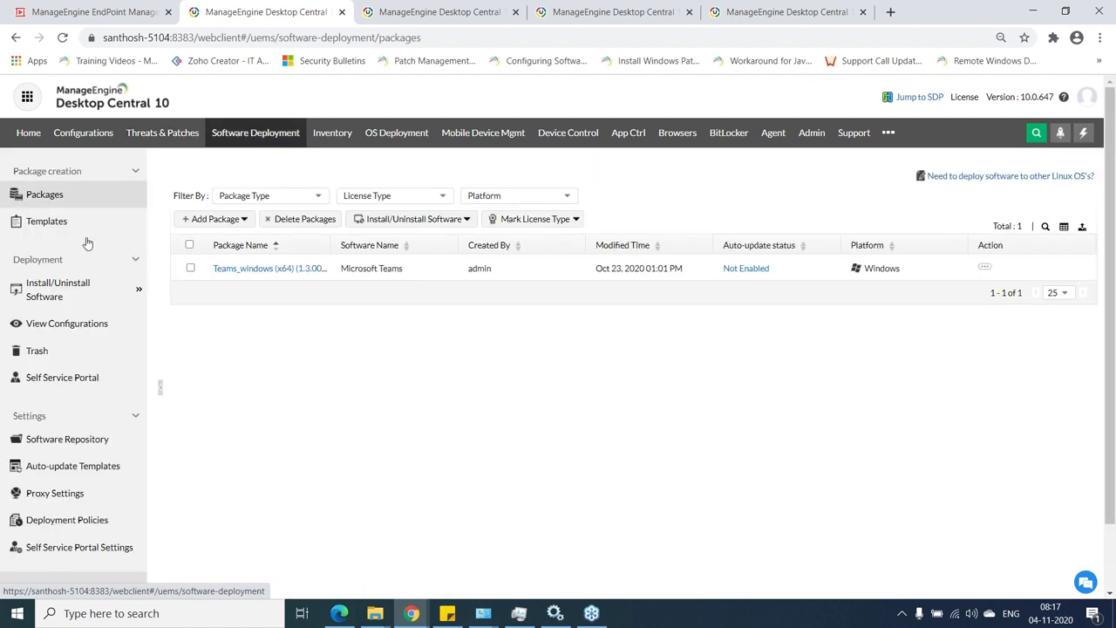
{"action": "left_click", "coordinate": [48, 223]}
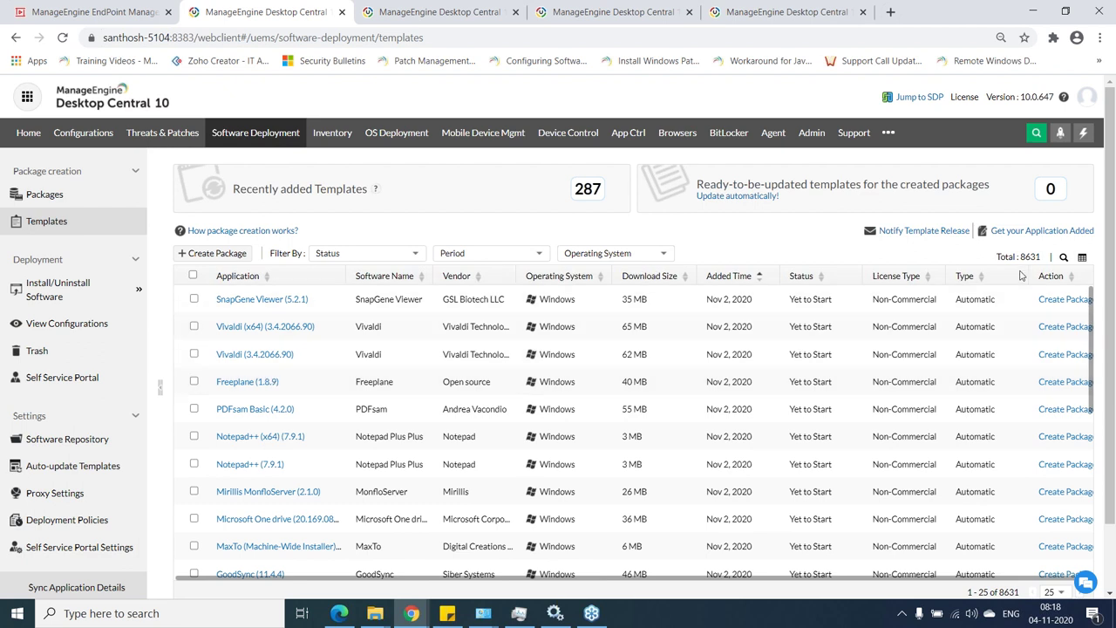
{"action": "left_click", "coordinate": [1064, 257]}
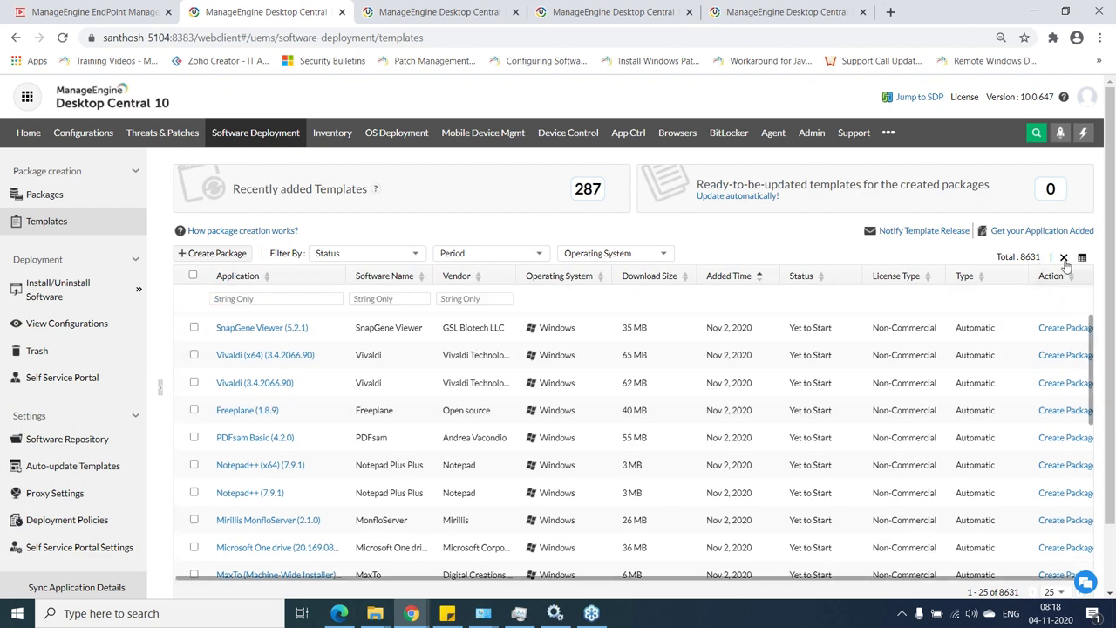
{"action": "left_click", "coordinate": [321, 302]}
{"action": "type", "text": "chrome"}
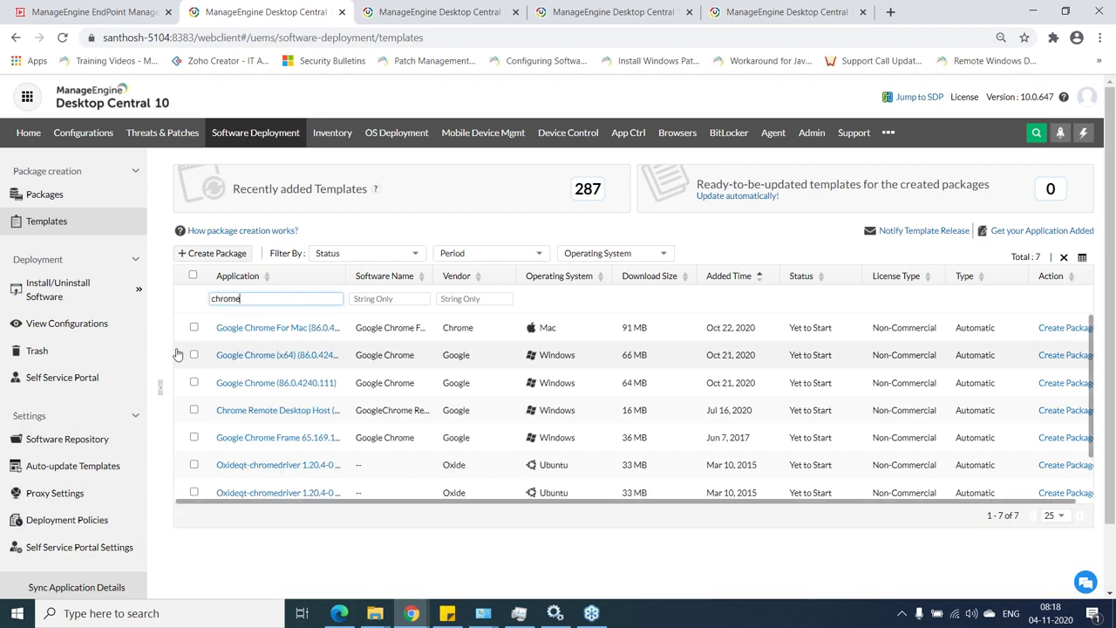
- Create a package from the Google Chrome (x64) template with automatic updates enabled, and hide the creation progress
{"action": "left_click", "coordinate": [194, 354]}
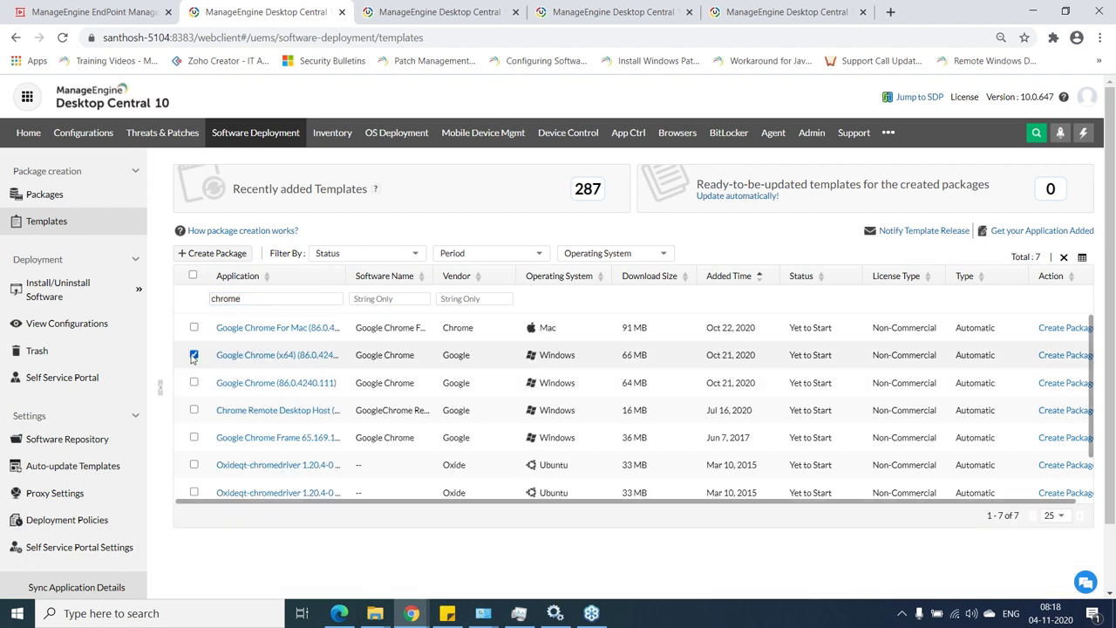
{"action": "left_click", "coordinate": [227, 258]}
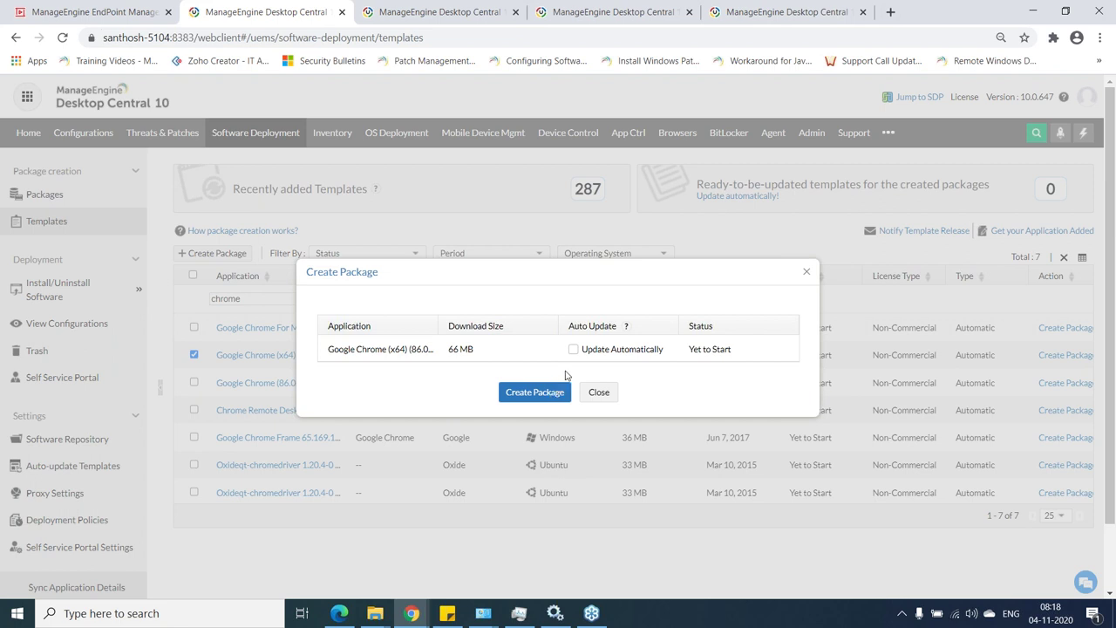
{"action": "left_click", "coordinate": [591, 356]}
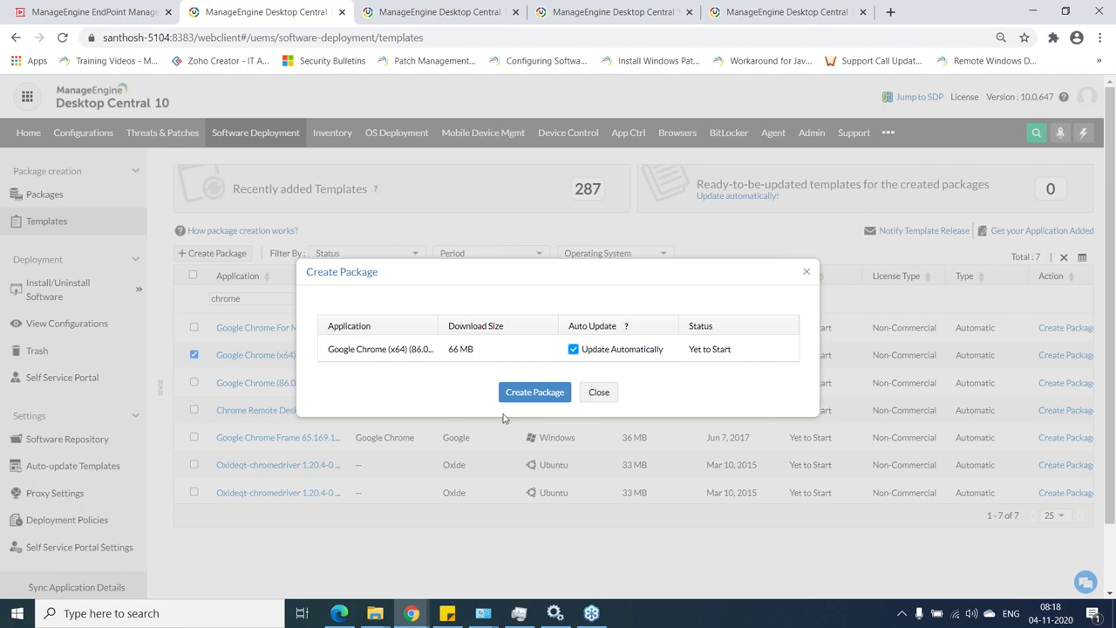
{"action": "left_click", "coordinate": [528, 394]}
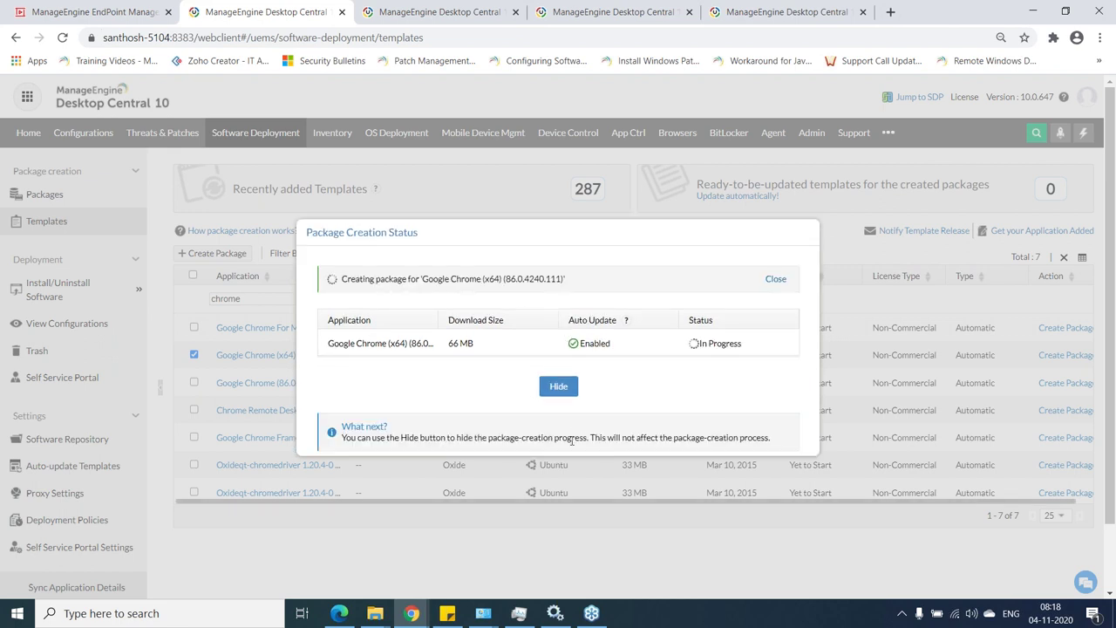
{"action": "left_click", "coordinate": [559, 388]}
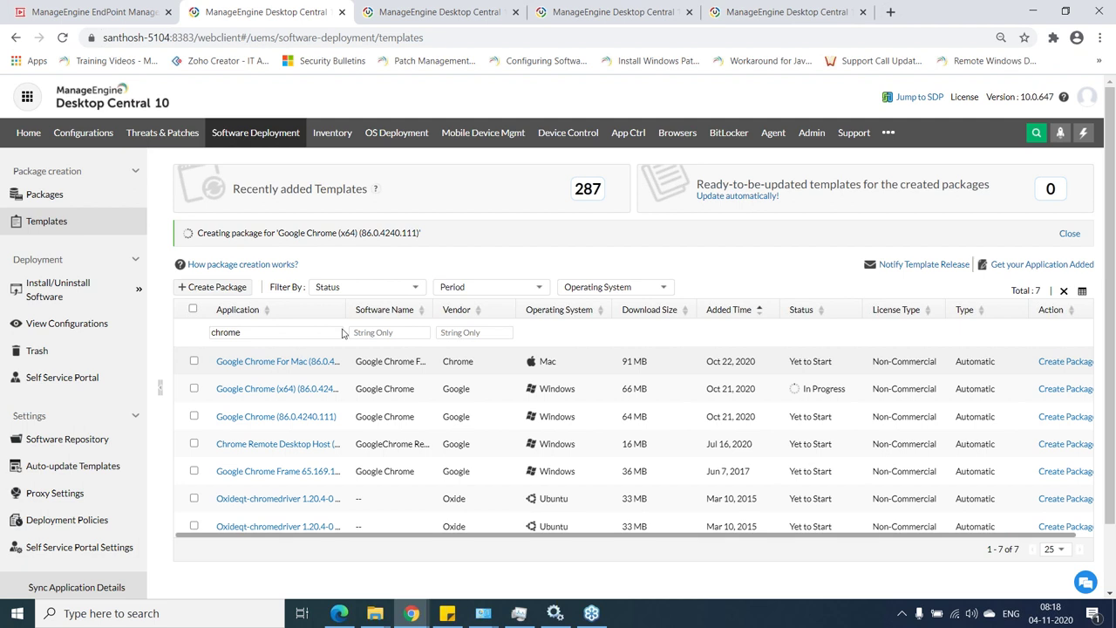
- Clear the application search in the templates list and view the software packages
{"action": "left_click", "coordinate": [1063, 307]}
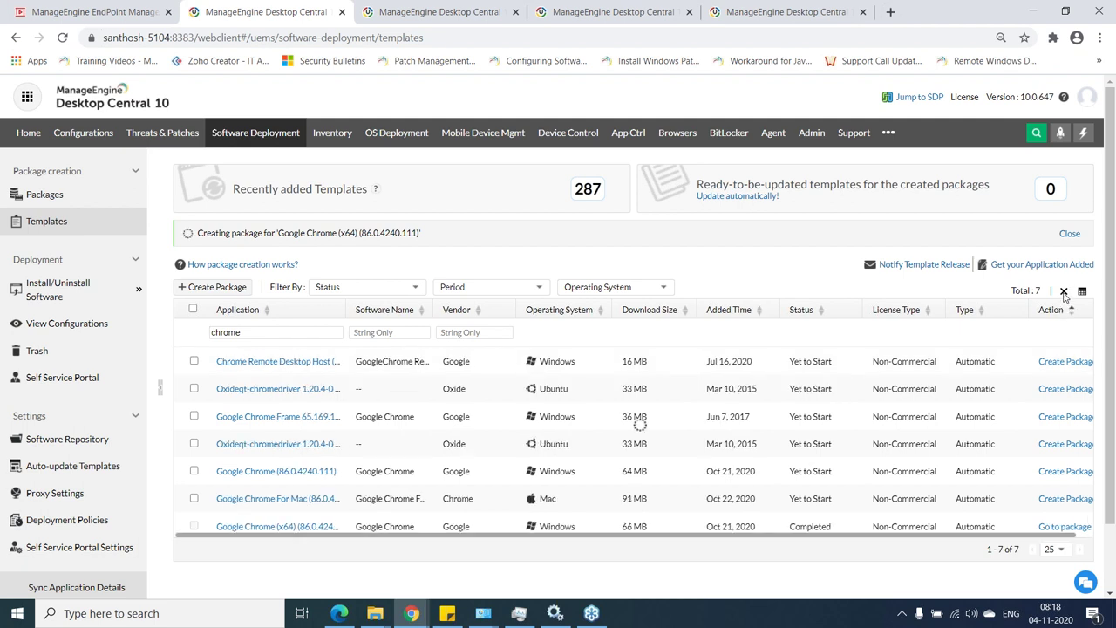
{"action": "left_click", "coordinate": [1064, 293]}
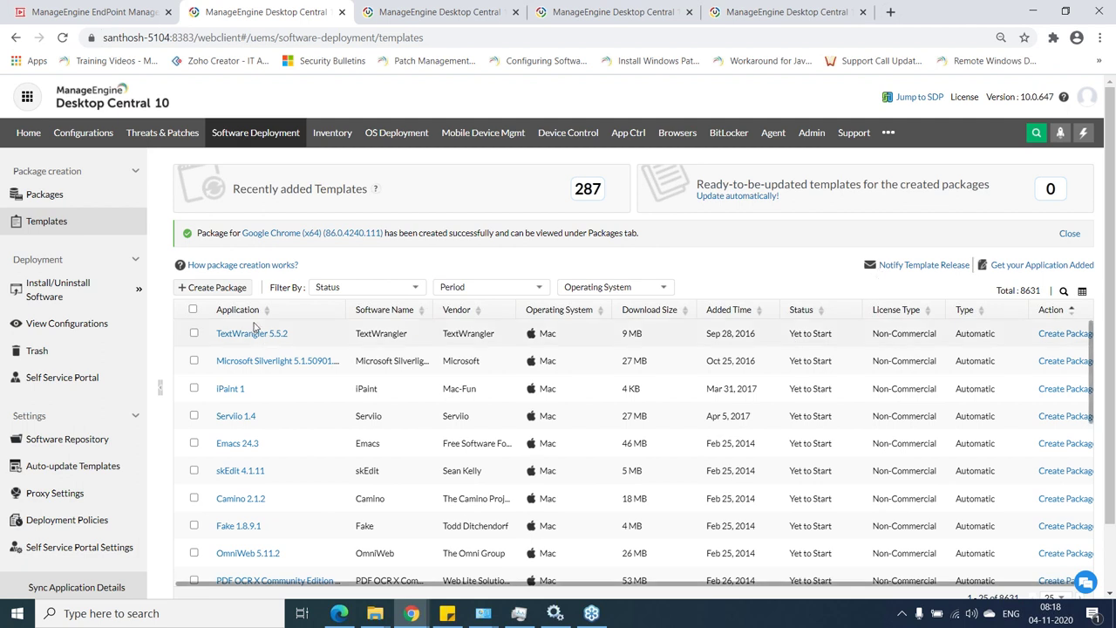
{"action": "left_click", "coordinate": [65, 197]}
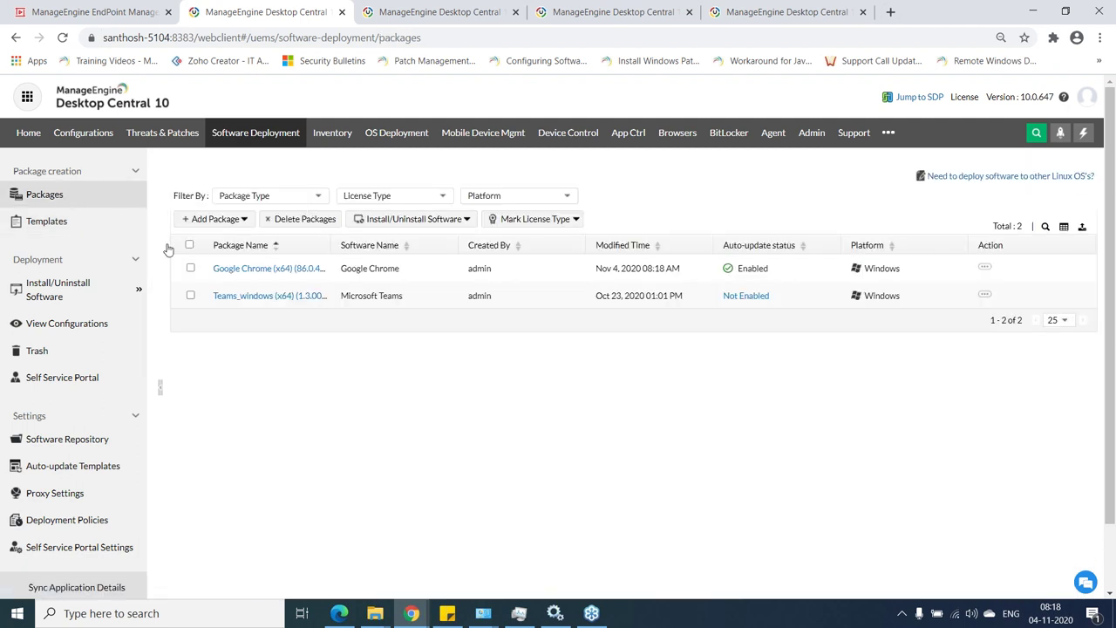
- Start a new Windows package named office 365, with package type EXE / APPX / MSIEXEC / MSU and a Commercial license
{"action": "left_click", "coordinate": [243, 223]}
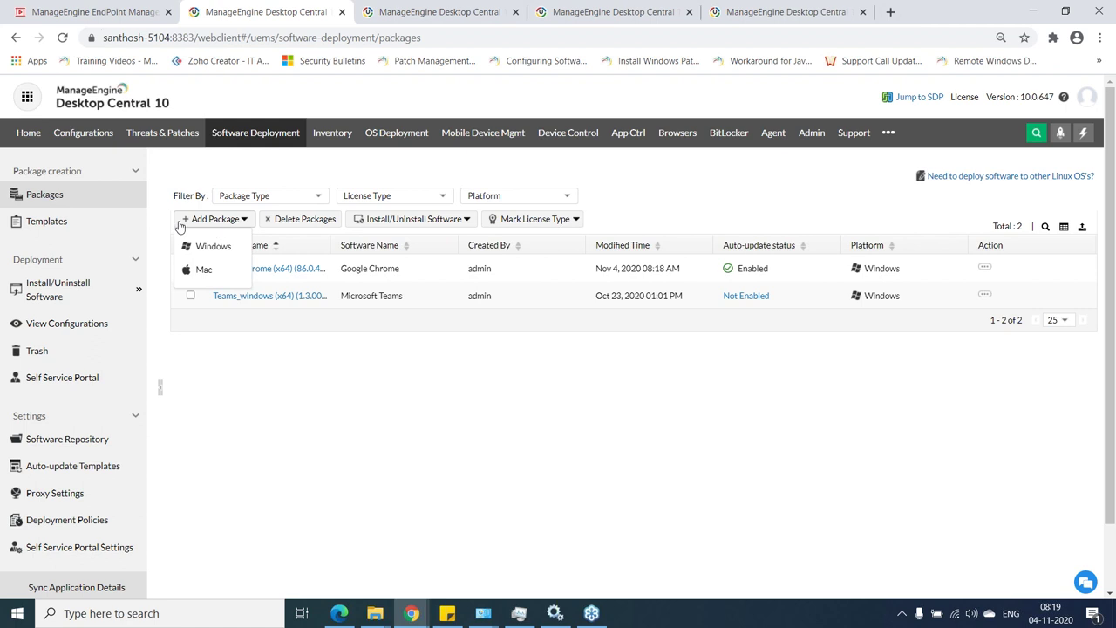
{"action": "left_click", "coordinate": [206, 248]}
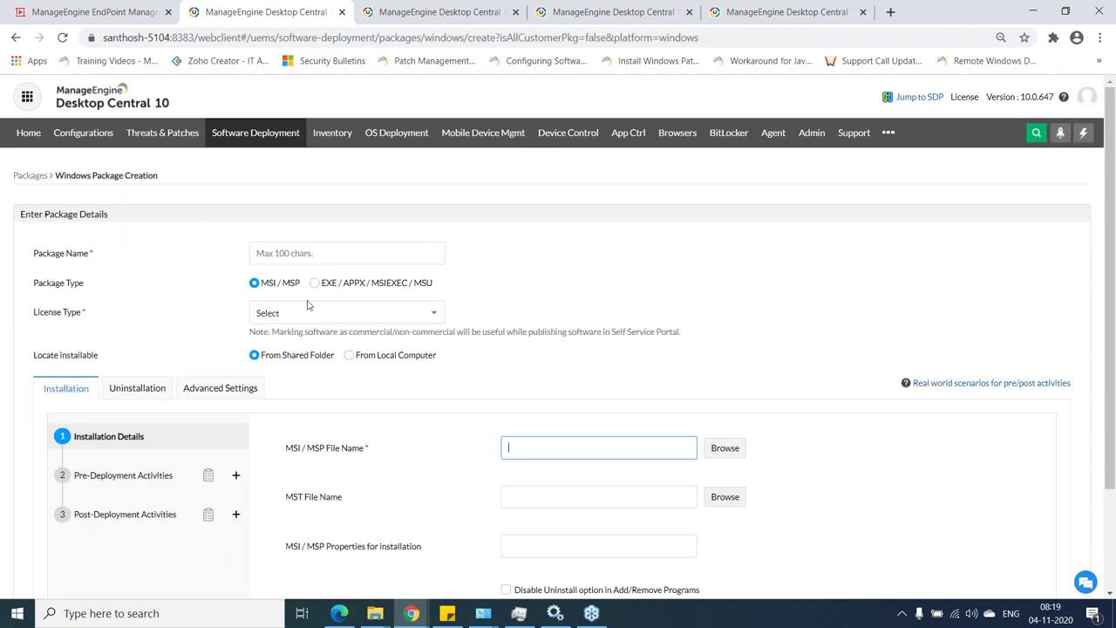
{"action": "left_click", "coordinate": [305, 252]}
{"action": "type", "text": "office 365"}
{"action": "left_click", "coordinate": [608, 350]}
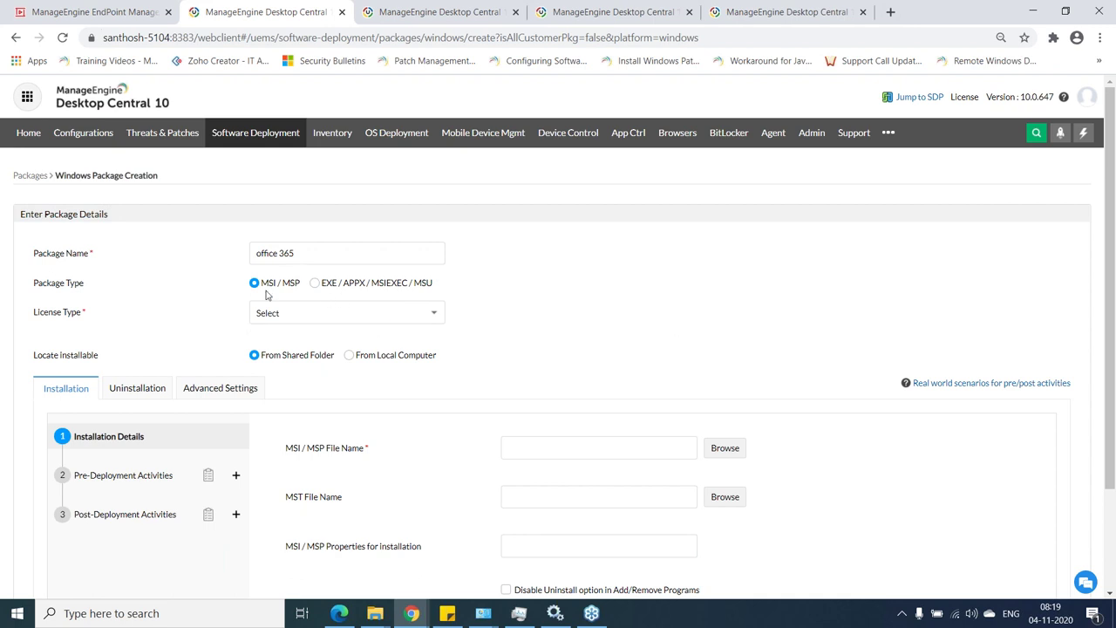
{"action": "left_click", "coordinate": [319, 286]}
{"action": "left_click", "coordinate": [344, 316]}
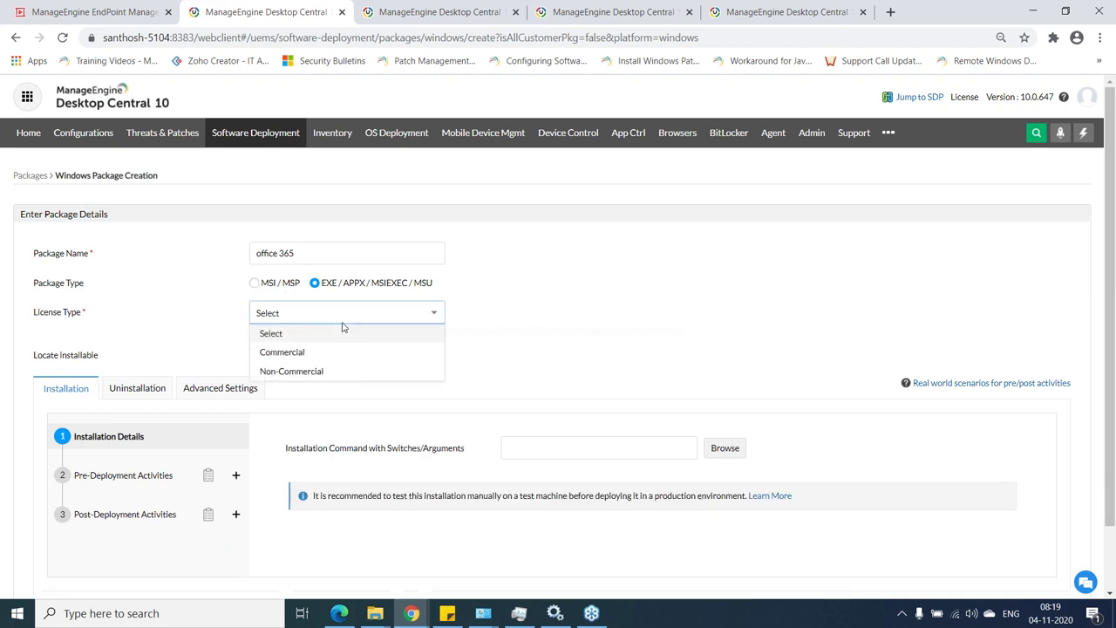
{"action": "left_click", "coordinate": [335, 354]}
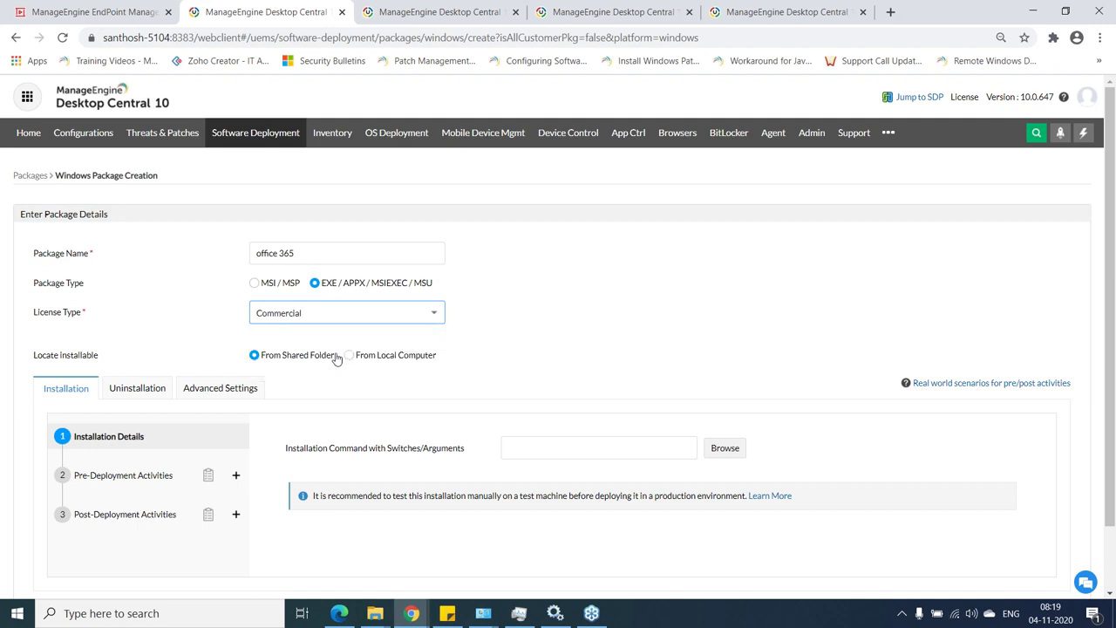
{"action": "scroll", "coordinate": [320, 305], "scroll_direction": "down", "scroll_amount": 1}
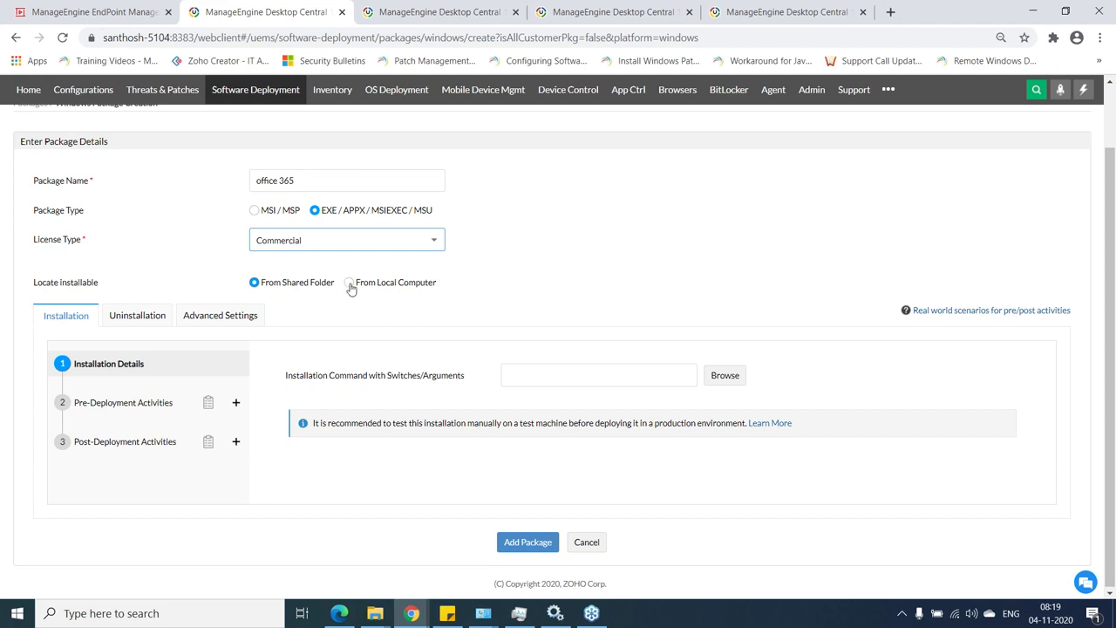
- Set the office 365 package's installable to come from the local computer and check the installation command field
{"action": "left_click", "coordinate": [348, 285]}
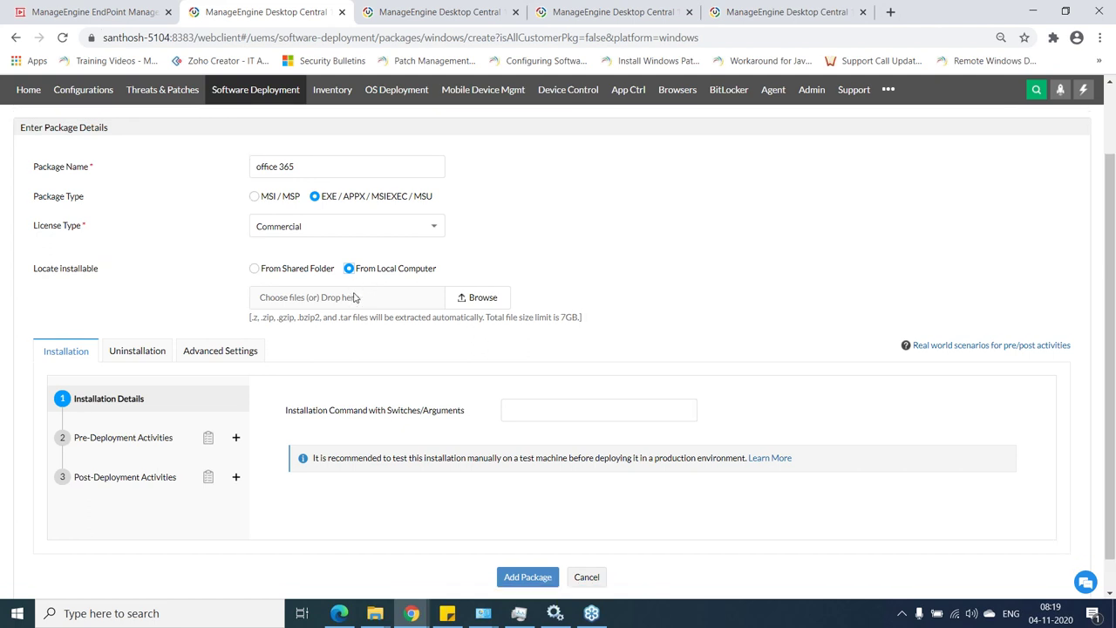
{"action": "scroll", "coordinate": [353, 298], "scroll_direction": "down", "scroll_amount": 1}
{"action": "left_click", "coordinate": [563, 374]}
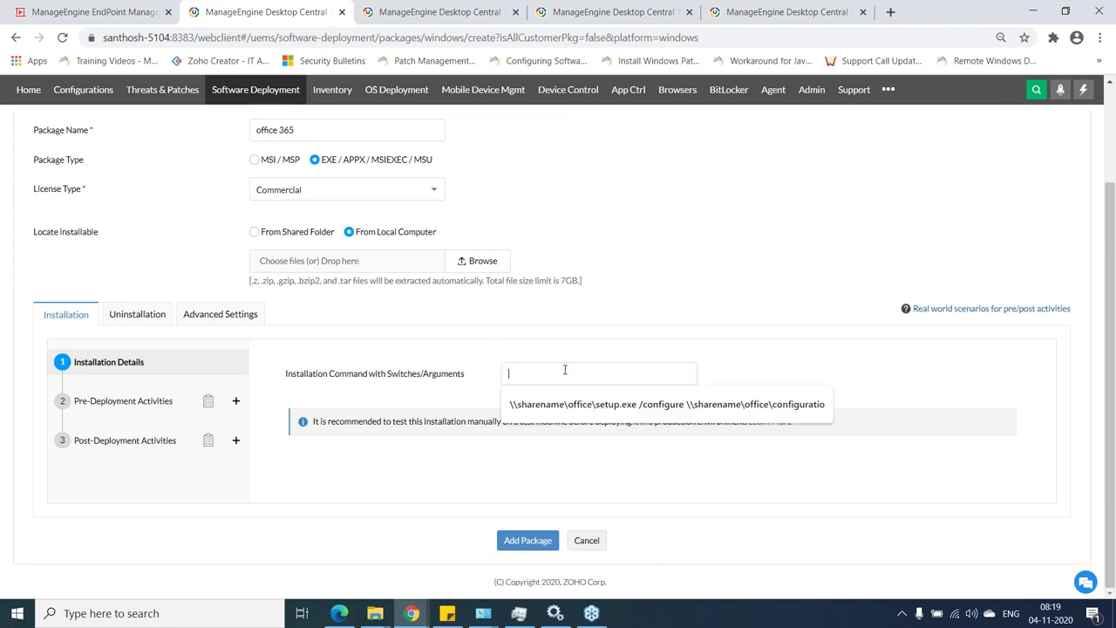
{"action": "left_click", "coordinate": [628, 248]}
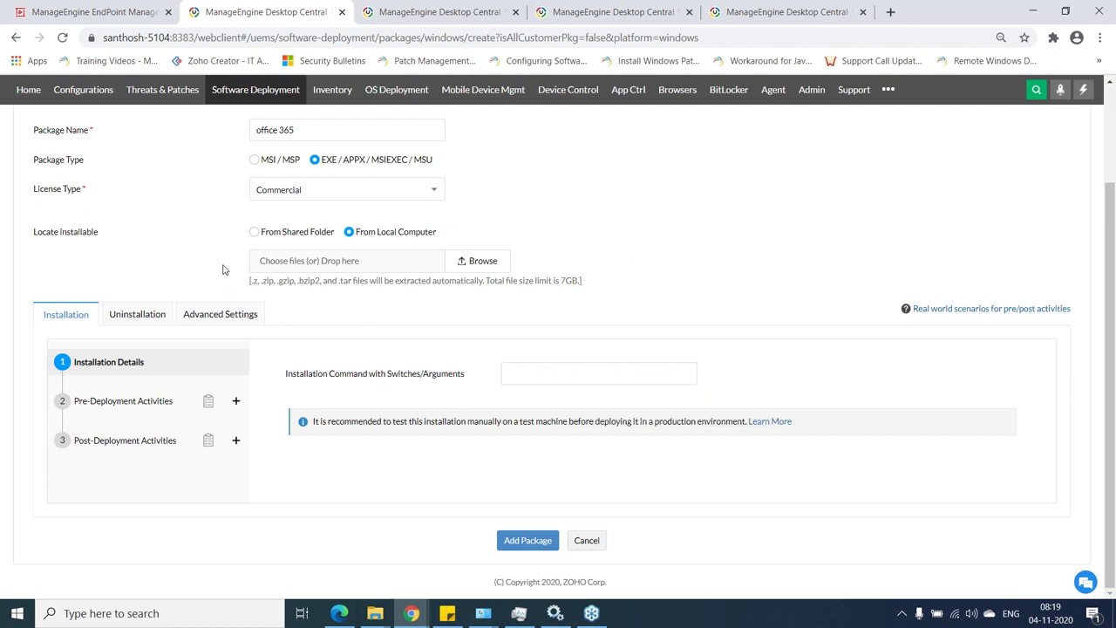
- Add Uninstall Software to the office 365 package's pre-deployment activities
{"action": "left_click", "coordinate": [150, 401]}
{"action": "scroll", "coordinate": [548, 287], "scroll_direction": "down", "scroll_amount": 2}
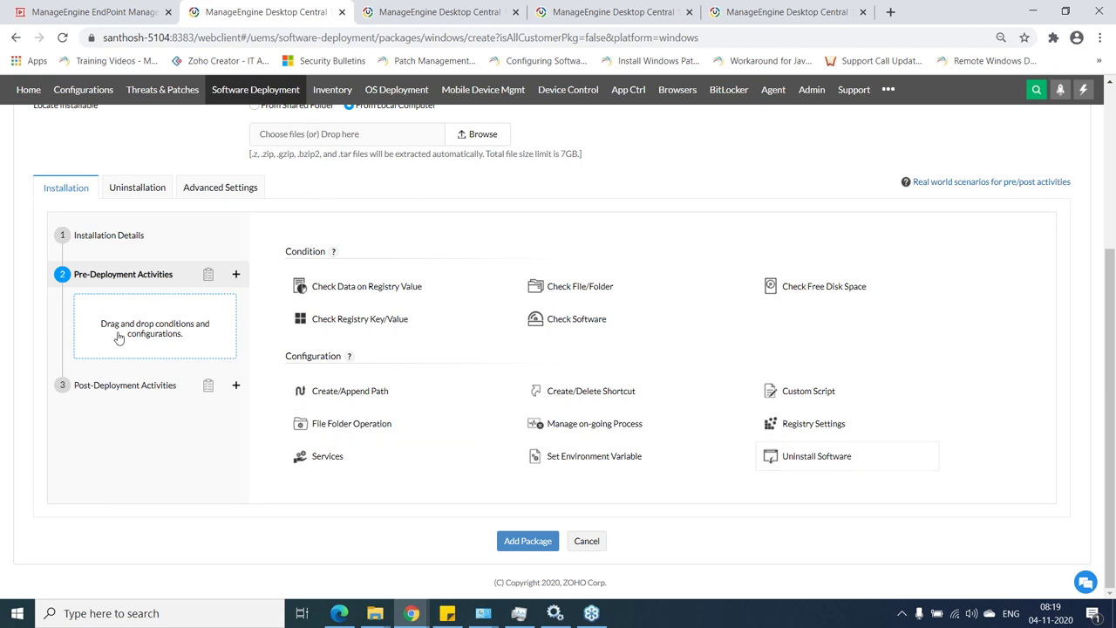
{"action": "left_click_drag", "start_coordinate": [76, 283], "coordinate": [131, 336]}
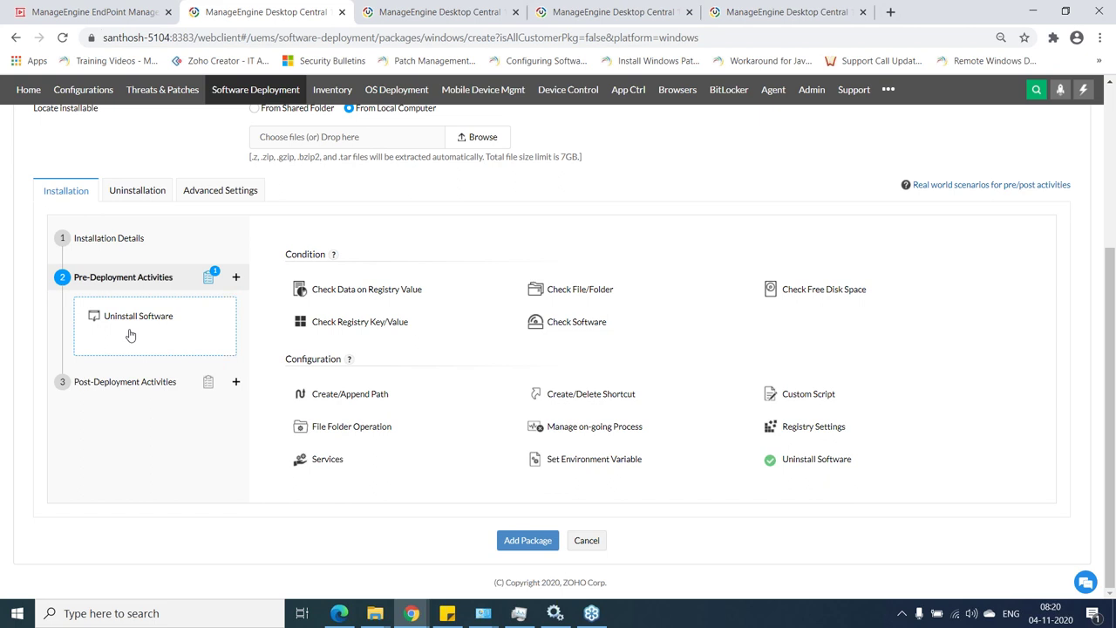
- Look through the configurations available as post-deployment activities and leave the package creation without adding the package
{"action": "left_click", "coordinate": [93, 381]}
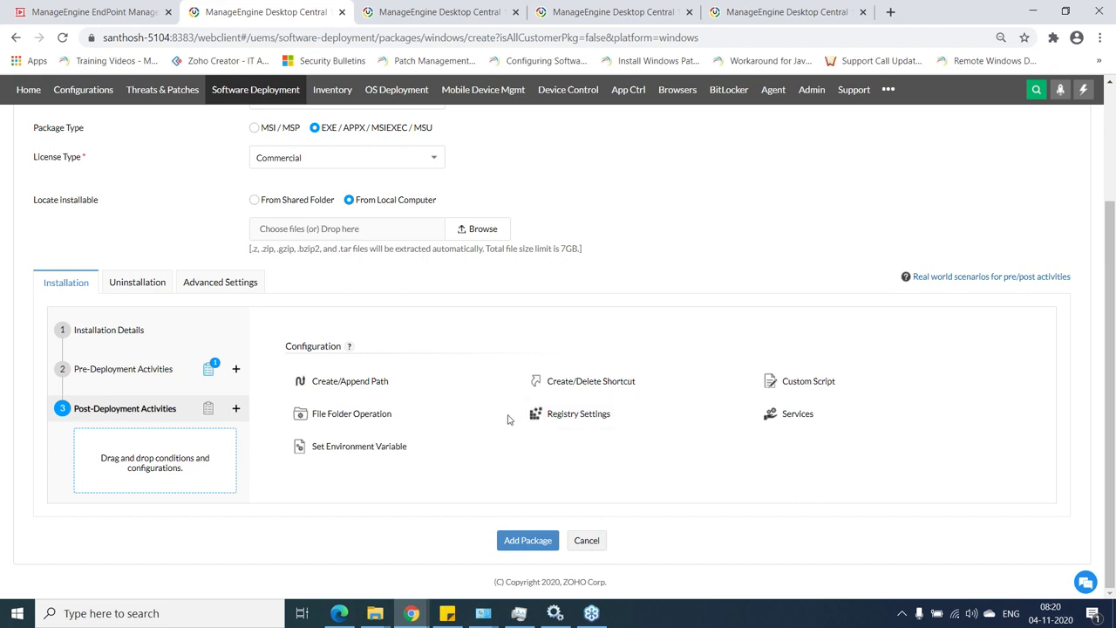
{"action": "scroll", "coordinate": [270, 129], "scroll_direction": "up", "scroll_amount": 2}
{"action": "left_click", "coordinate": [271, 129]}
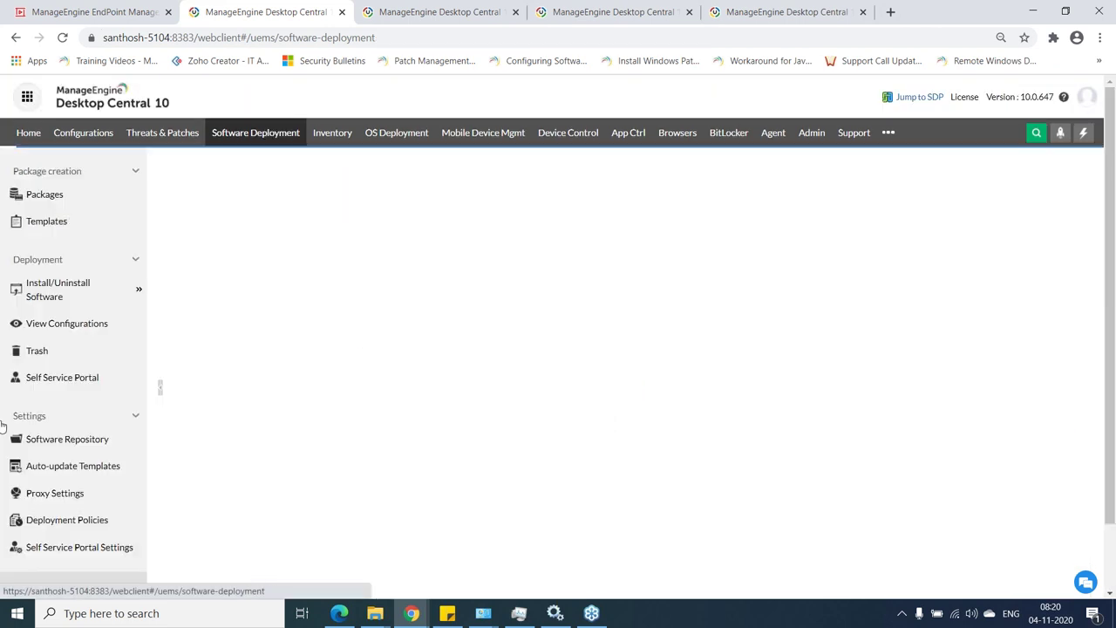
- Select the Google Chrome (x64) package and start a Windows computer configuration to install or uninstall it
{"action": "mouse_move", "coordinate": [84, 309]}
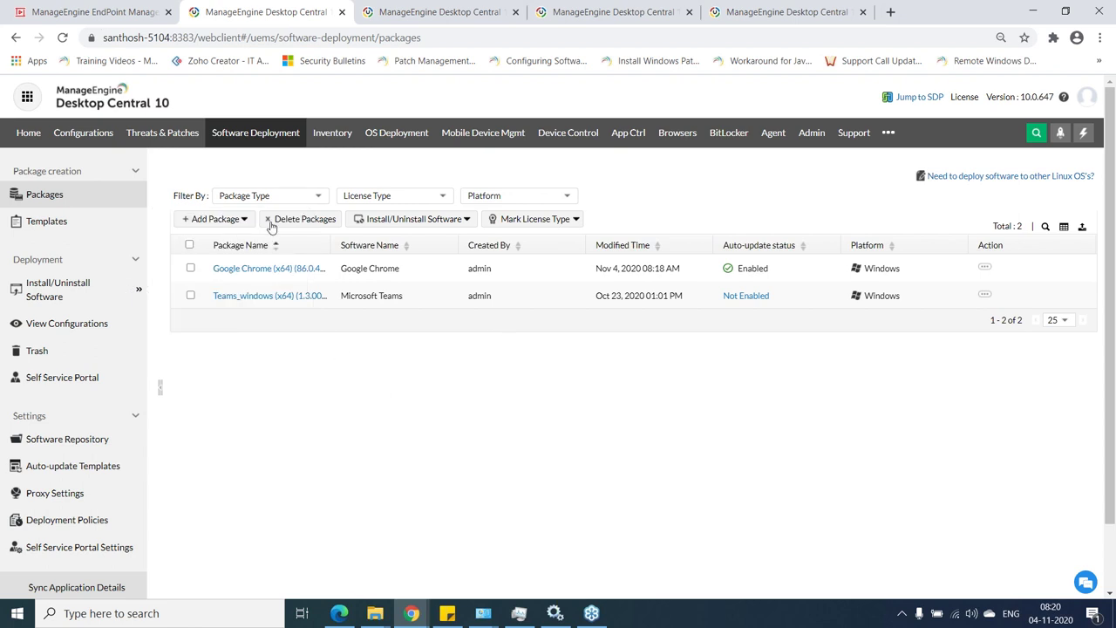
{"action": "left_click", "coordinate": [479, 219]}
{"action": "left_click", "coordinate": [556, 373]}
{"action": "left_click", "coordinate": [191, 268]}
{"action": "left_click", "coordinate": [427, 218]}
{"action": "left_click", "coordinate": [424, 288]}
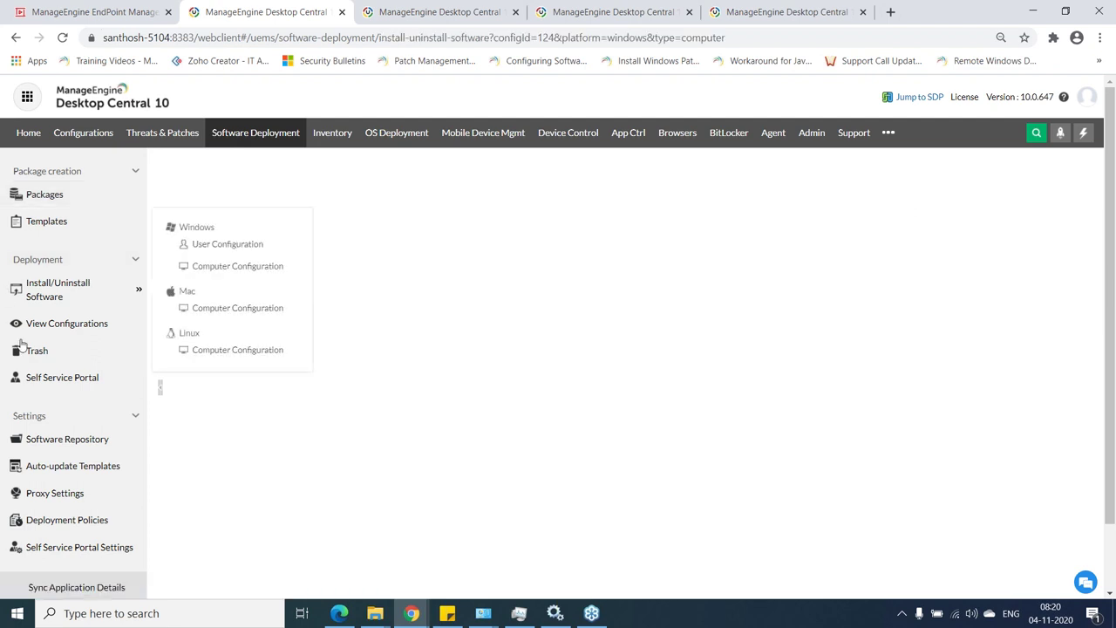
- View the list of software configurations and the groups published to the Self Service Portal
{"action": "left_click", "coordinate": [69, 327]}
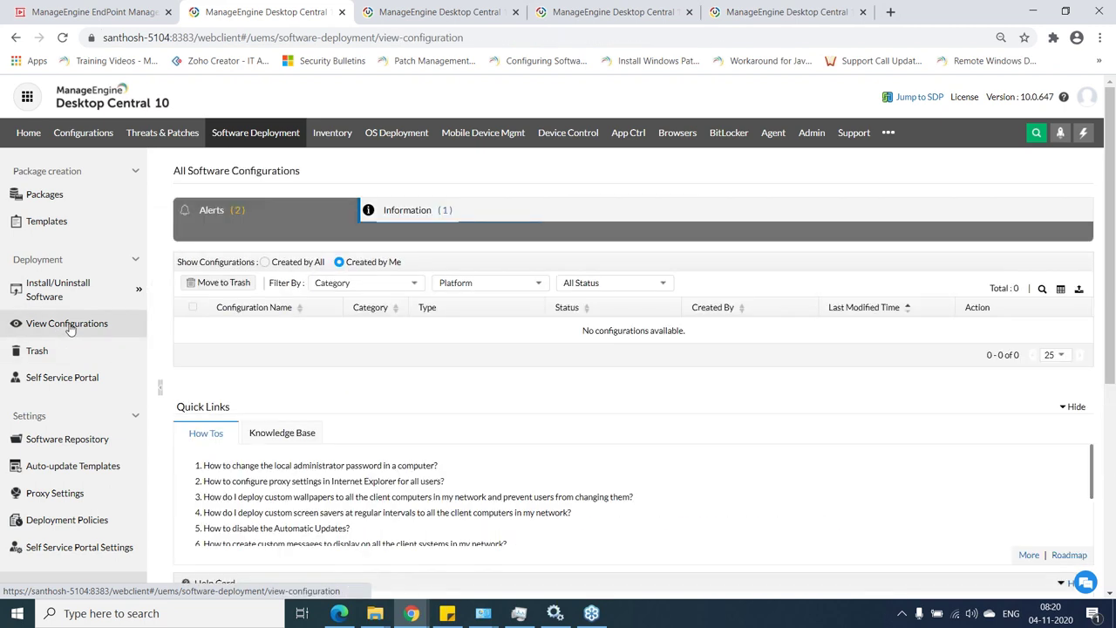
{"action": "mouse_move", "coordinate": [75, 302]}
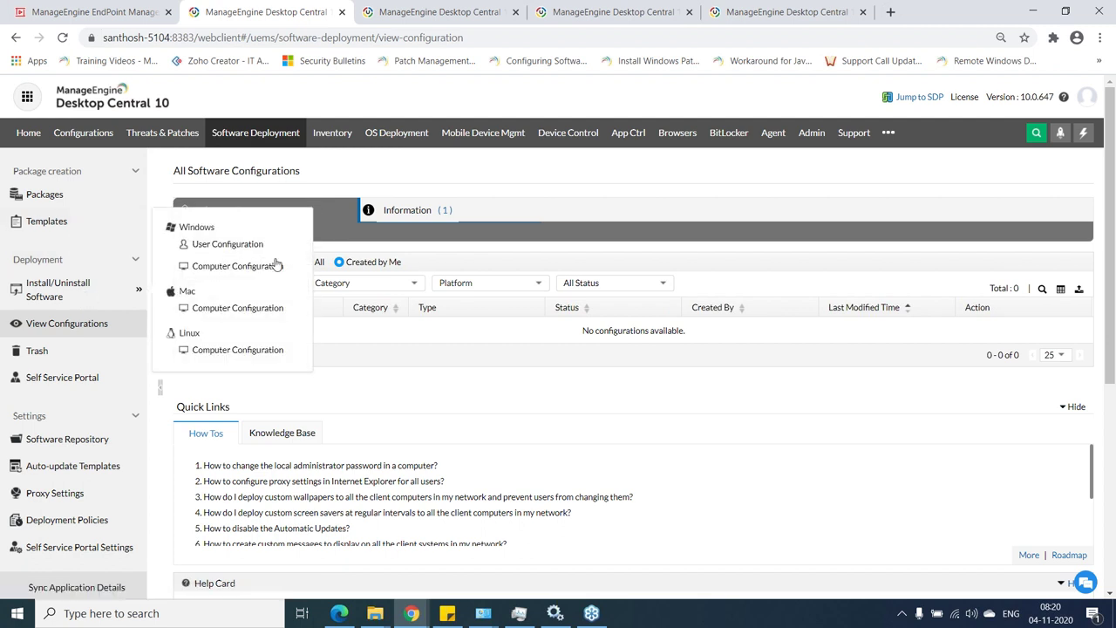
{"action": "left_click", "coordinate": [83, 384]}
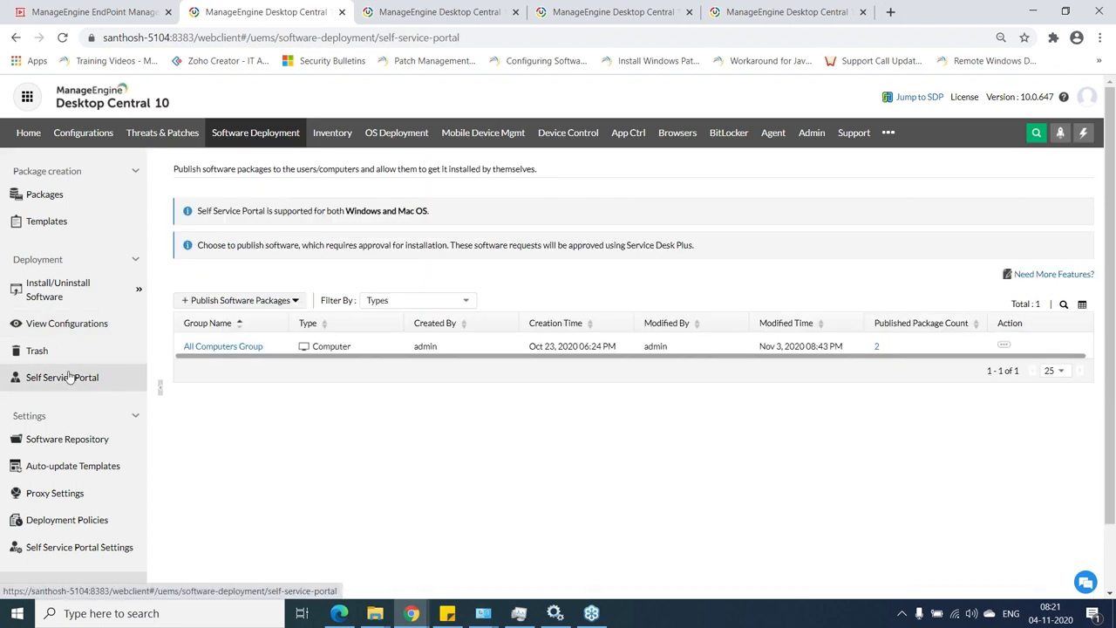
{"action": "scroll", "coordinate": [74, 358], "scroll_direction": "down", "scroll_amount": 2}
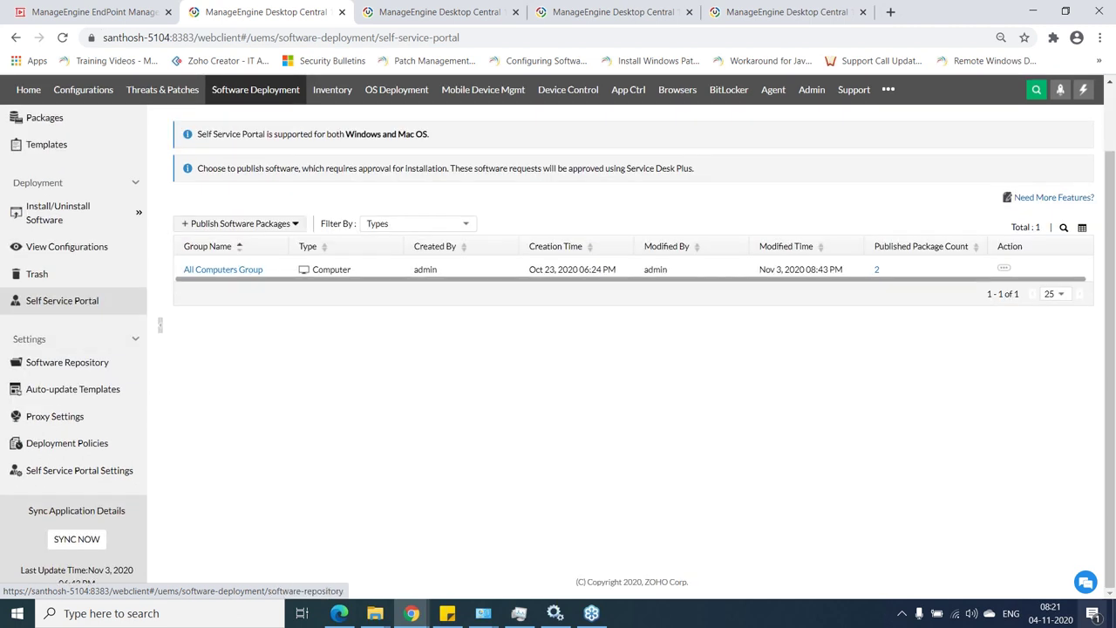
- Open the Self Service Portal from the Desktop Central agent and widen the software catalog's Application Name column
{"action": "left_click", "coordinate": [901, 613]}
{"action": "right_click", "coordinate": [945, 584]}
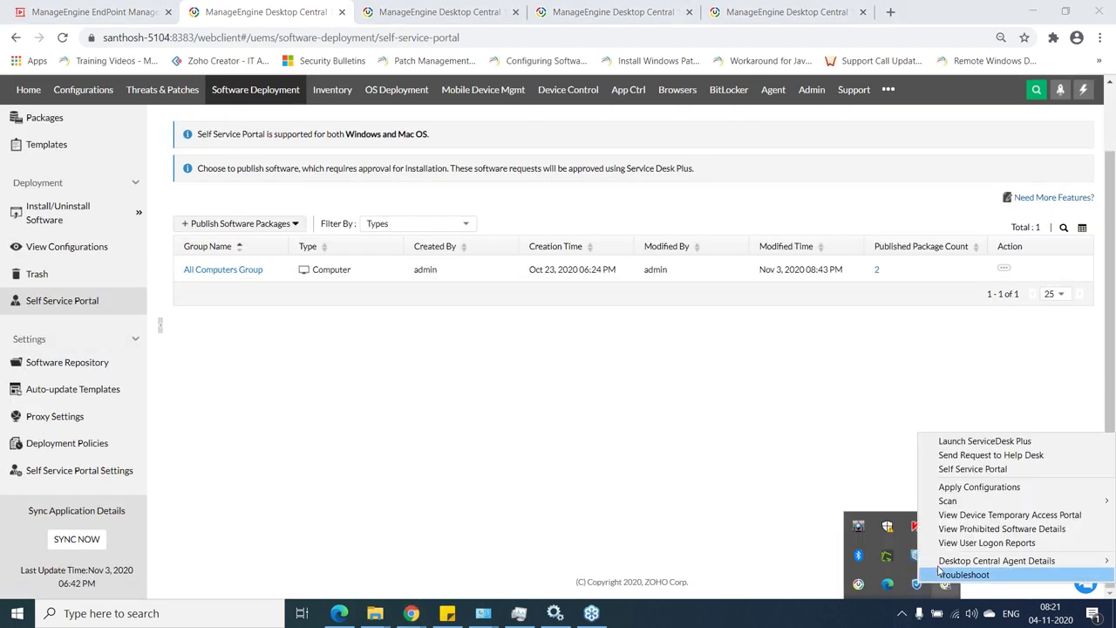
{"action": "left_click", "coordinate": [976, 471]}
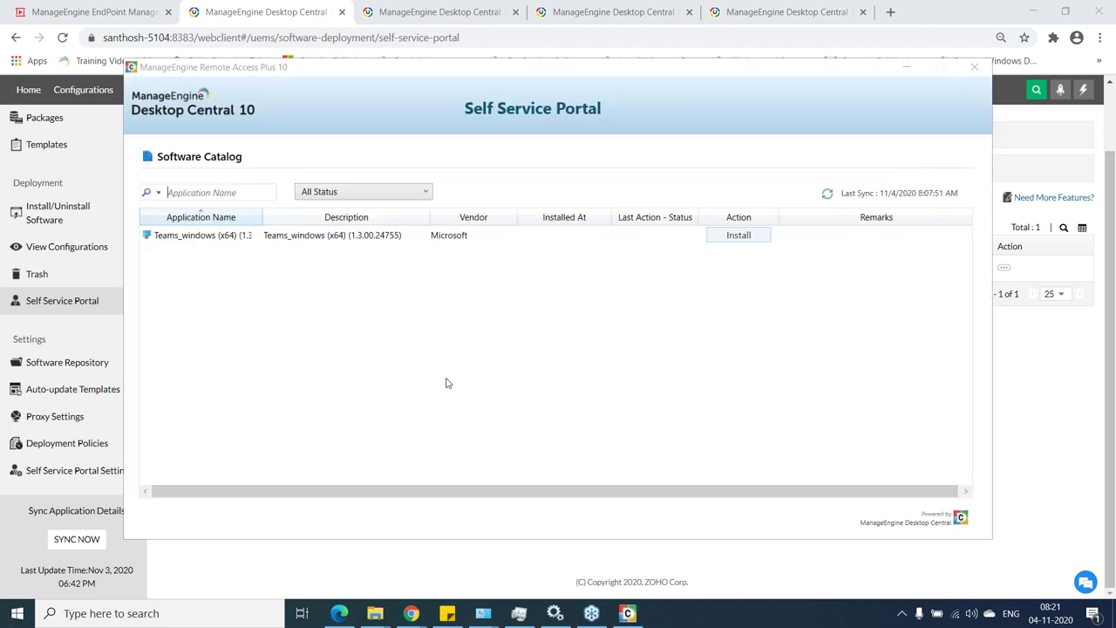
{"action": "left_click", "coordinate": [193, 267]}
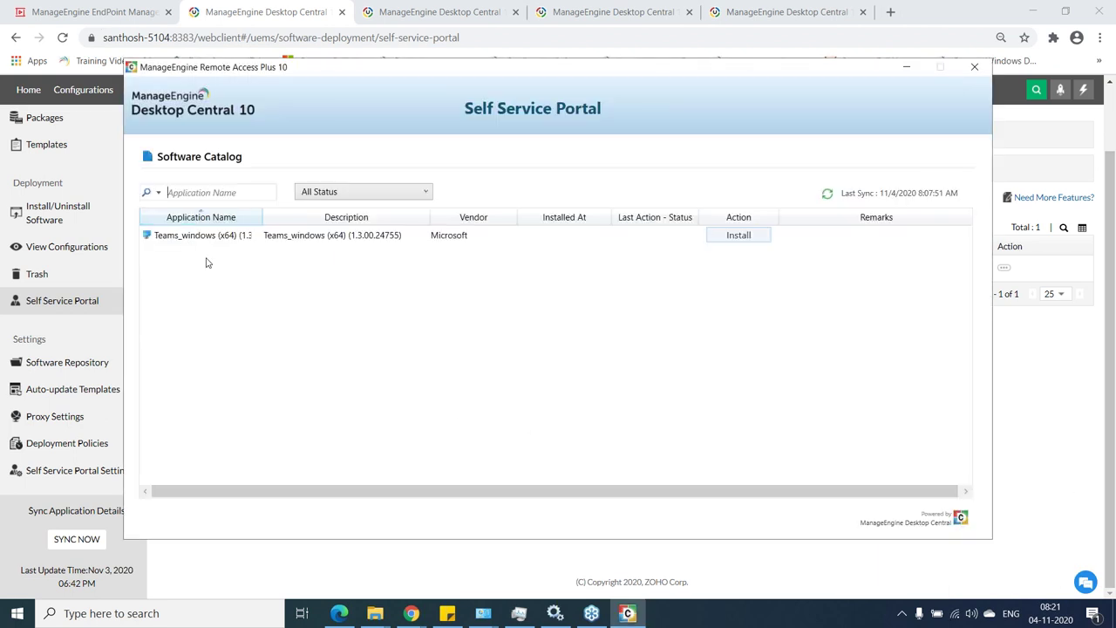
{"action": "left_click_drag", "start_coordinate": [262, 218], "coordinate": [299, 218]}
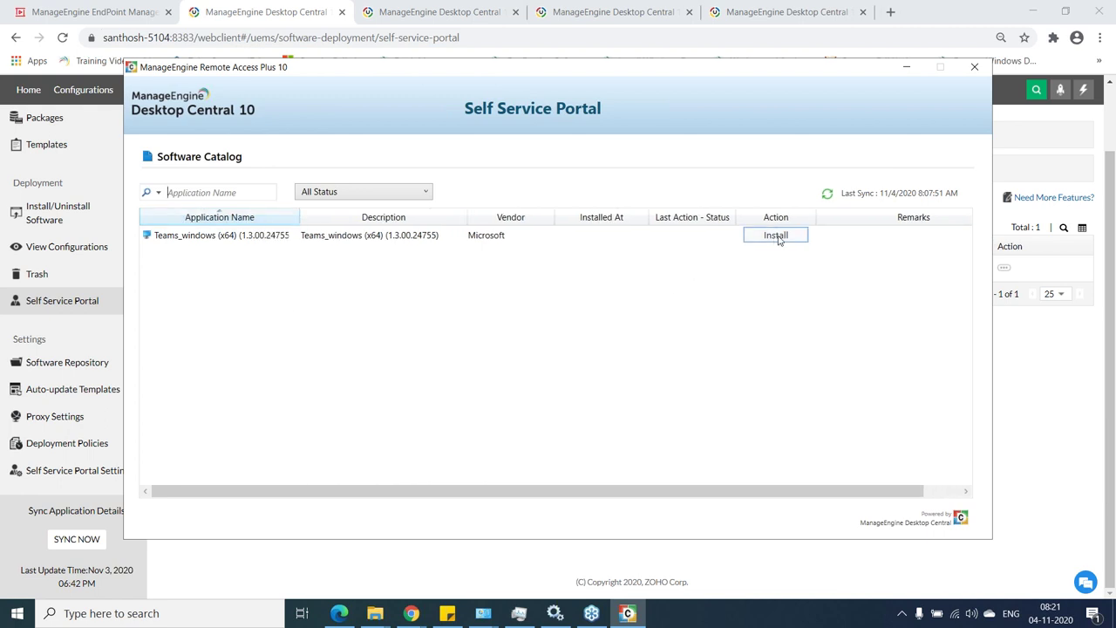
- Refresh the Self Service Portal's software catalog and minimize its window to return to the web console
{"action": "left_click", "coordinate": [827, 193]}
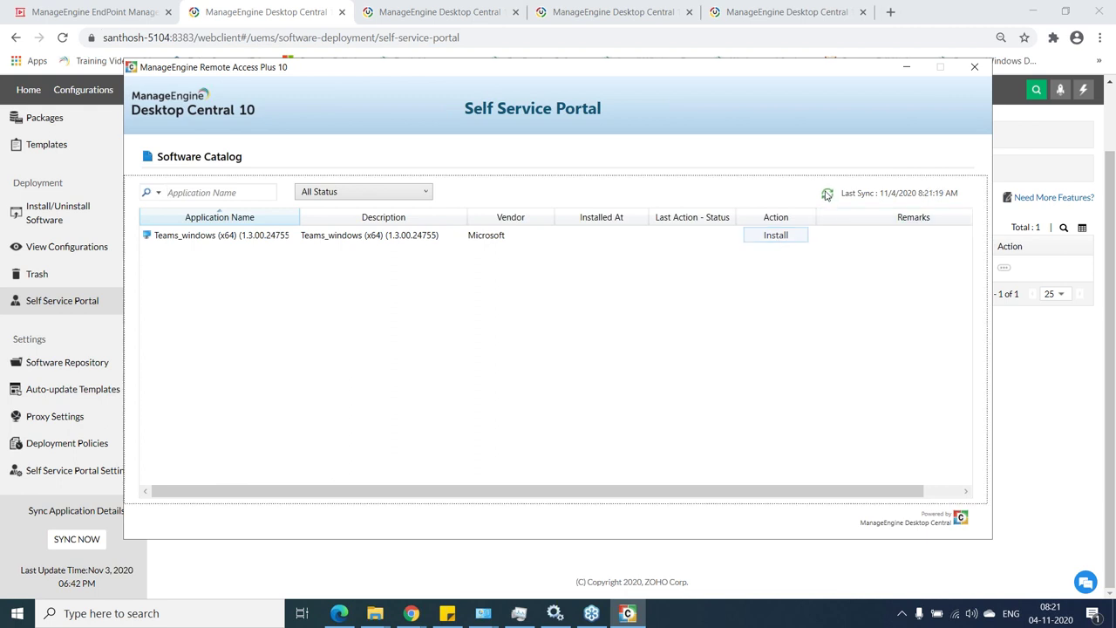
{"action": "left_click", "coordinate": [907, 68]}
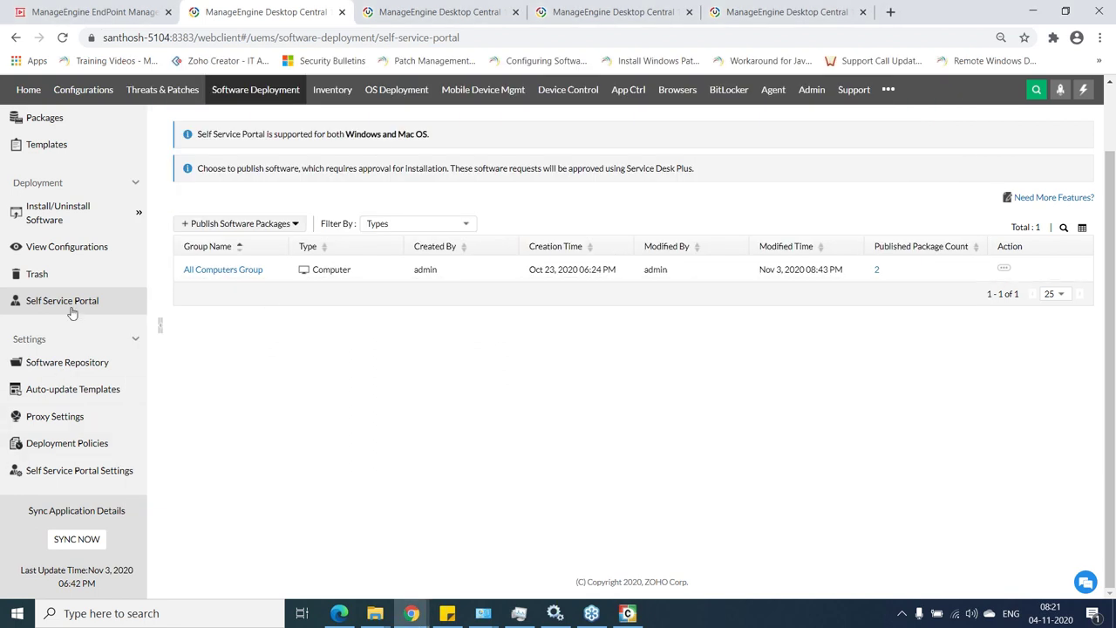
{"action": "scroll", "coordinate": [73, 312], "scroll_direction": "up", "scroll_amount": 1}
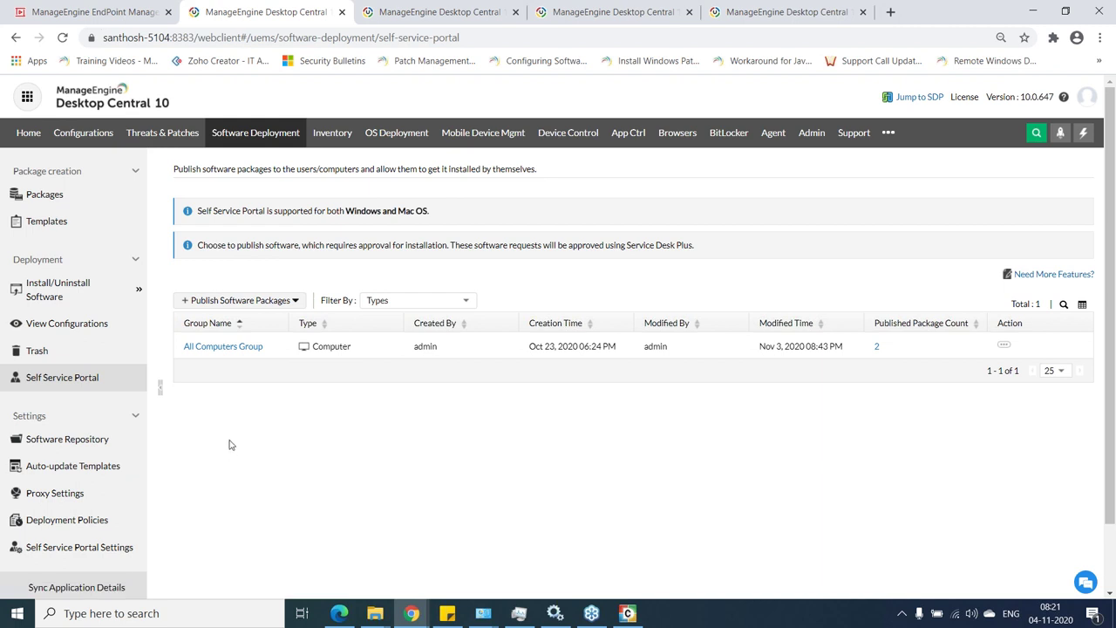
- Start a new whitelist in App Ctrl's application groups and check the criteria available for listing applications
{"action": "left_click", "coordinate": [630, 131]}
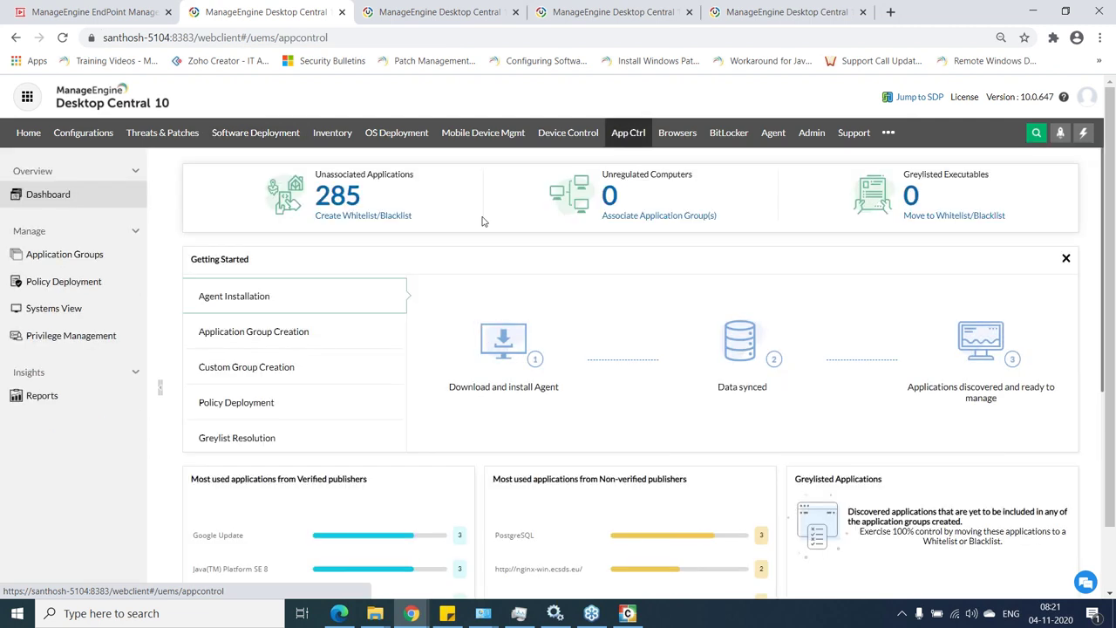
{"action": "left_click", "coordinate": [76, 260]}
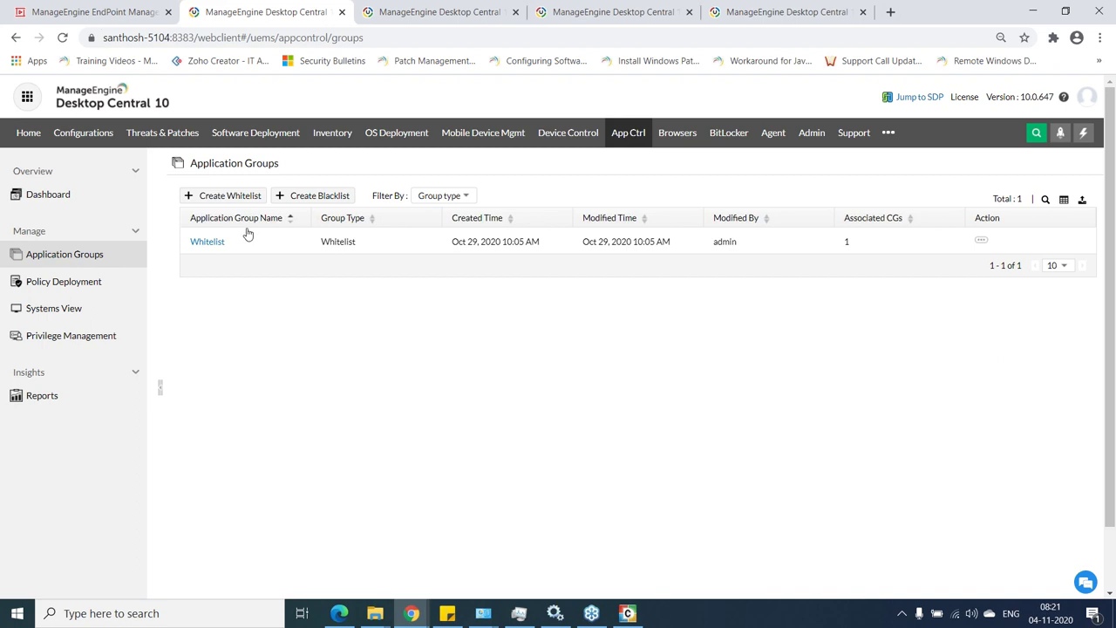
{"action": "left_click", "coordinate": [223, 198]}
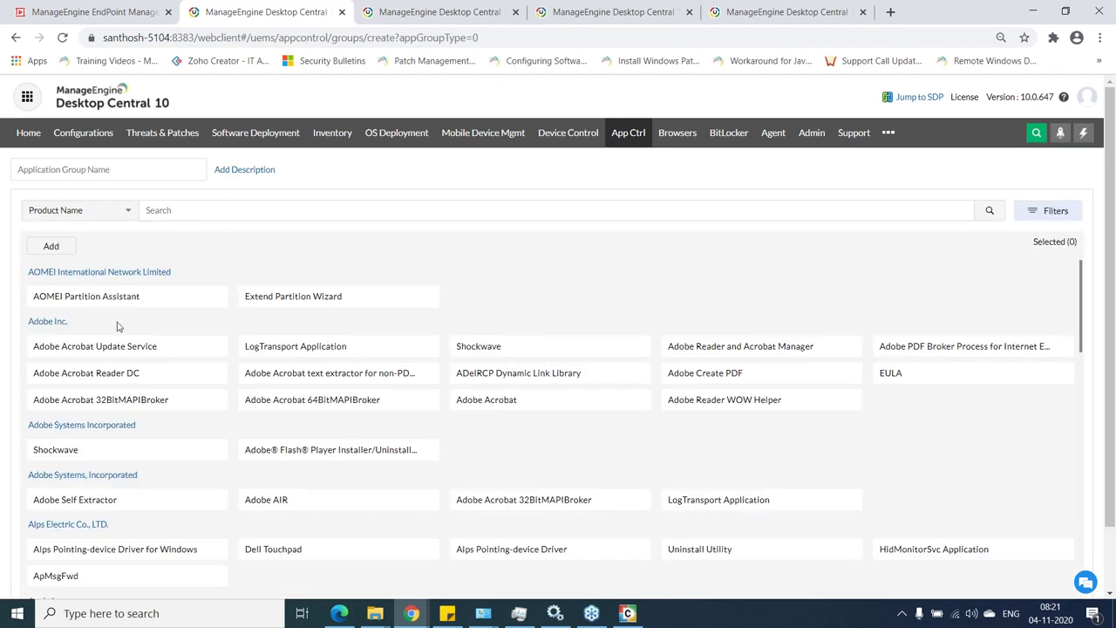
{"action": "scroll", "coordinate": [106, 230], "scroll_direction": "down", "scroll_amount": 1}
{"action": "left_click", "coordinate": [105, 212]}
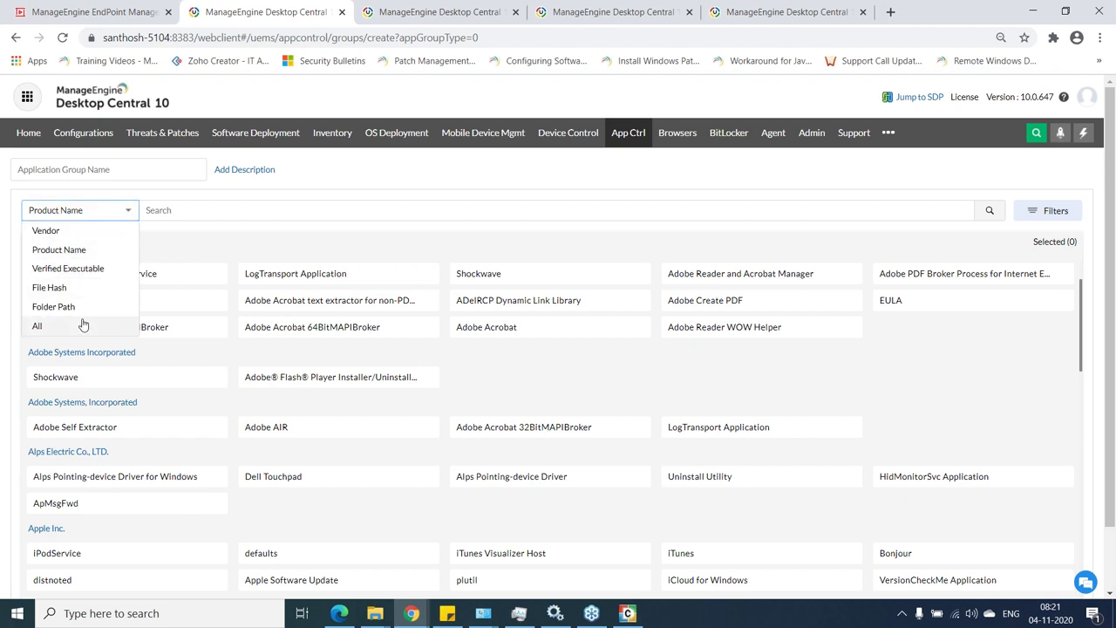
{"action": "left_click", "coordinate": [238, 253]}
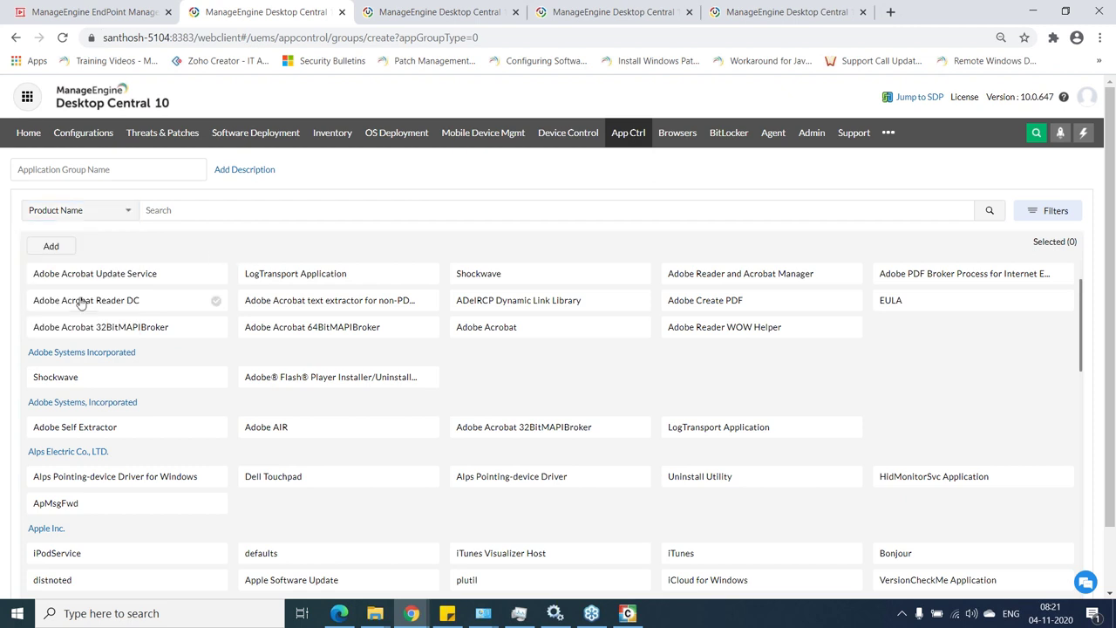
- Select Alps Pointing-device Driver for Windows, Apple Software Update, defaults, iTunes Visualizer Host and plutil for the whitelist
{"action": "scroll", "coordinate": [109, 395], "scroll_direction": "down", "scroll_amount": 2}
{"action": "left_click", "coordinate": [105, 338]}
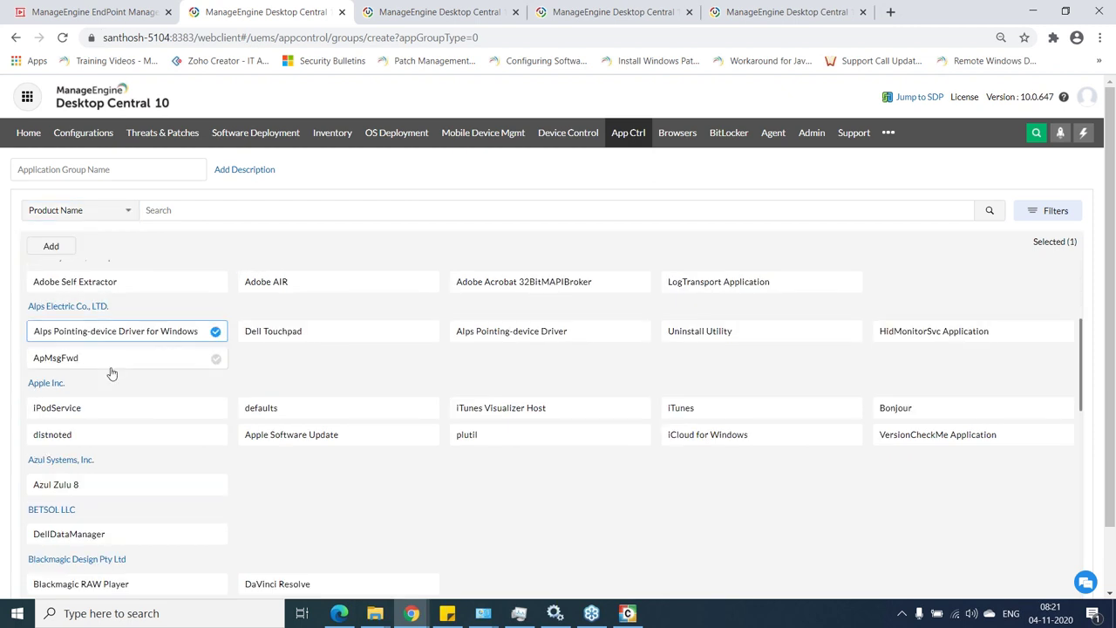
{"action": "left_click", "coordinate": [311, 436]}
{"action": "left_click", "coordinate": [340, 410]}
{"action": "left_click", "coordinate": [511, 413]}
{"action": "left_click", "coordinate": [538, 437]}
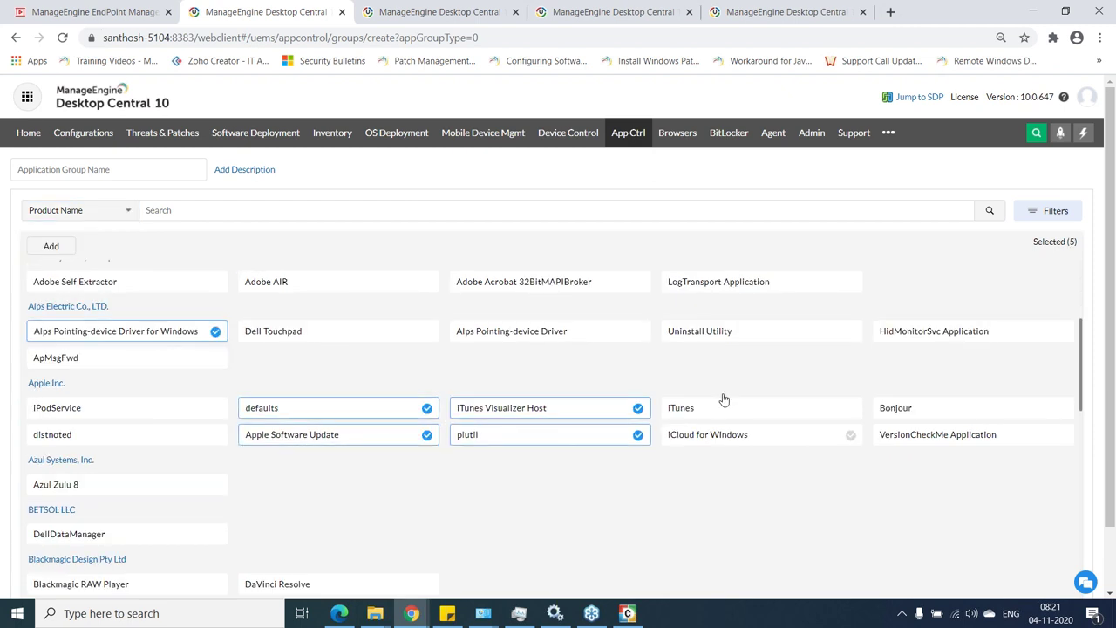
- Start a new application control policy deployment with the custom group test 1 and all application groups selected
{"action": "left_click", "coordinate": [638, 133]}
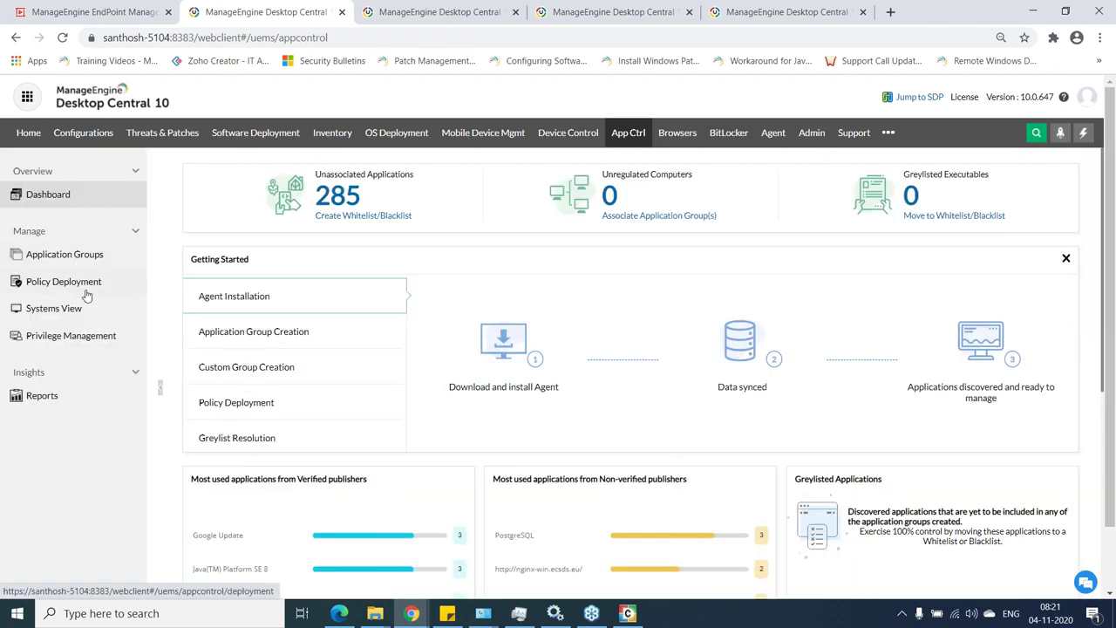
{"action": "left_click", "coordinate": [84, 292]}
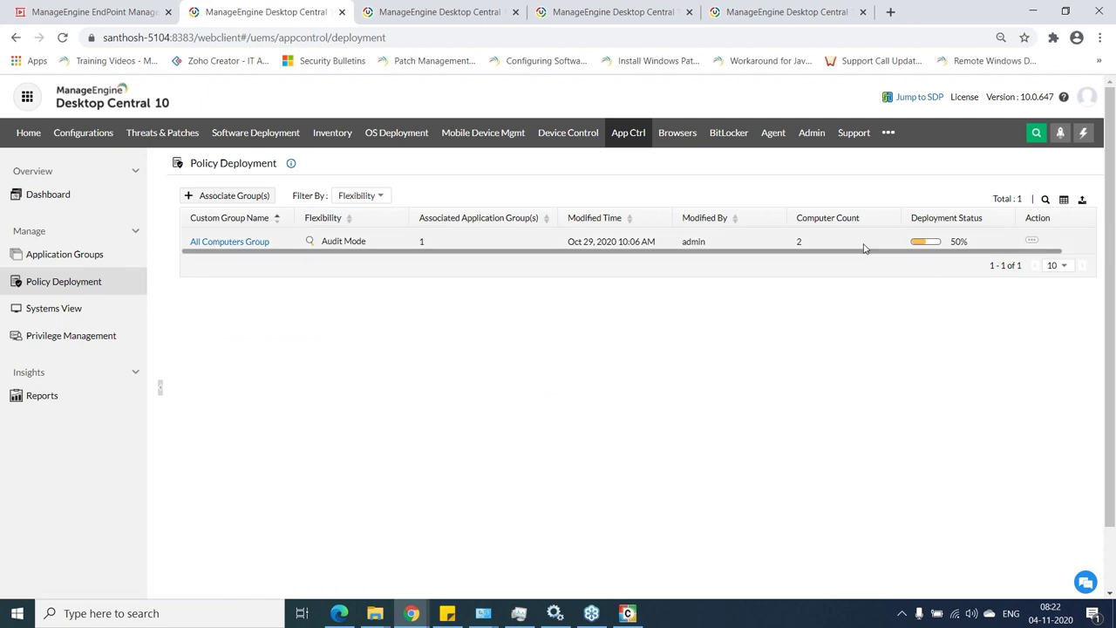
{"action": "left_click", "coordinate": [232, 197]}
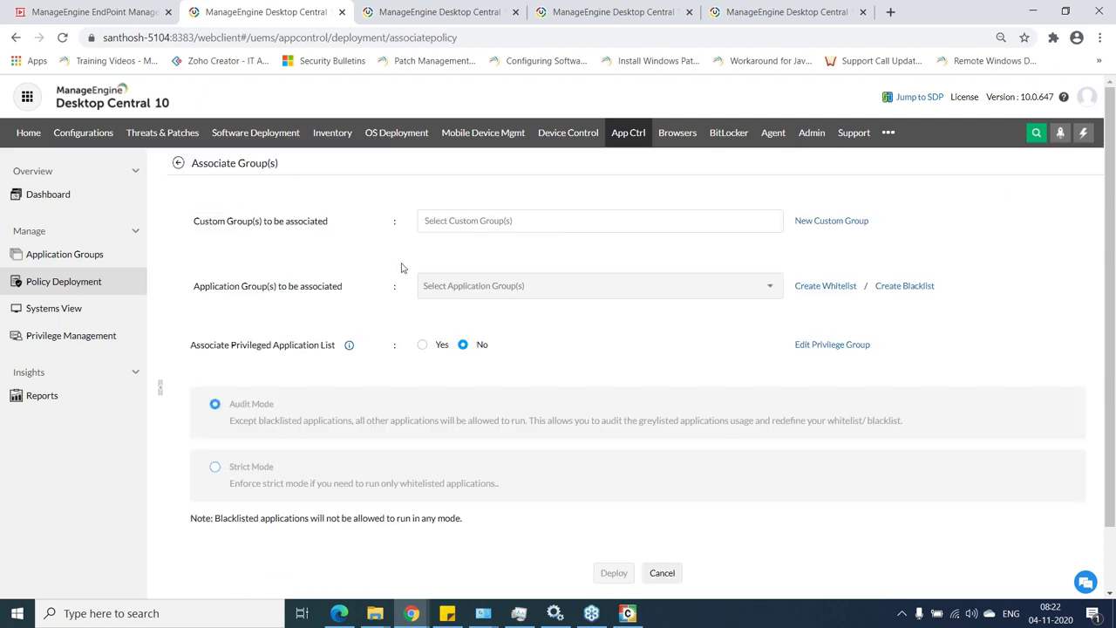
{"action": "left_click", "coordinate": [467, 225]}
{"action": "left_click", "coordinate": [463, 266]}
{"action": "left_click", "coordinate": [457, 290]}
{"action": "left_click", "coordinate": [460, 339]}
{"action": "left_click", "coordinate": [267, 275]}
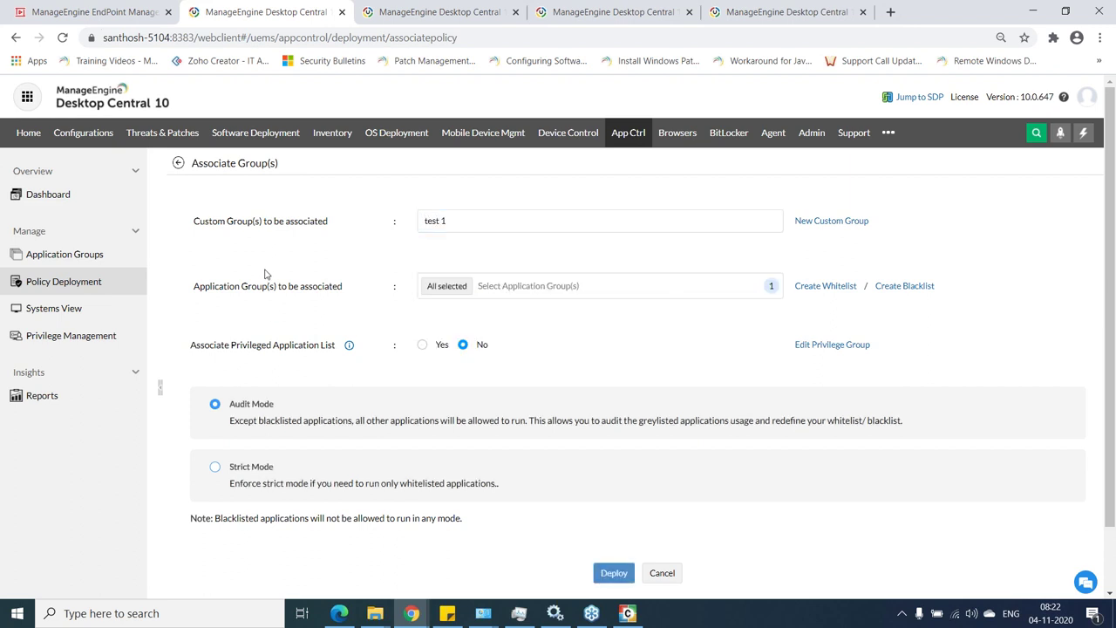
{"action": "scroll", "coordinate": [273, 366], "scroll_direction": "down", "scroll_amount": 2}
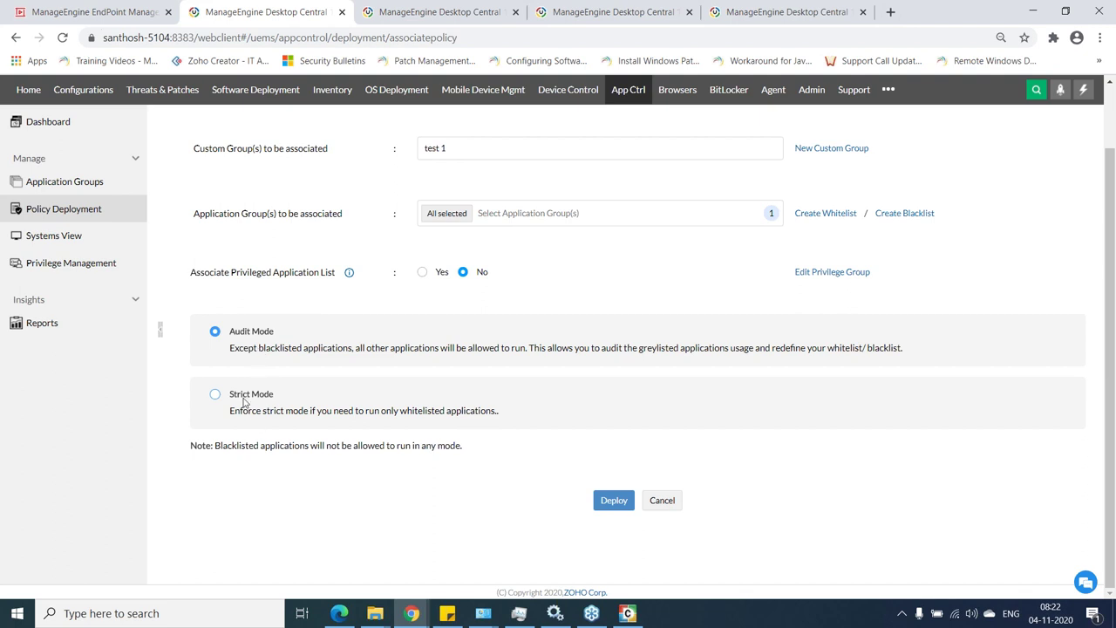
- Choose Strict Mode for the application policy associated with custom group test 1
{"action": "left_click", "coordinate": [214, 395]}
{"action": "left_click", "coordinate": [215, 397]}
{"action": "scroll", "coordinate": [347, 407], "scroll_direction": "up", "scroll_amount": 1}
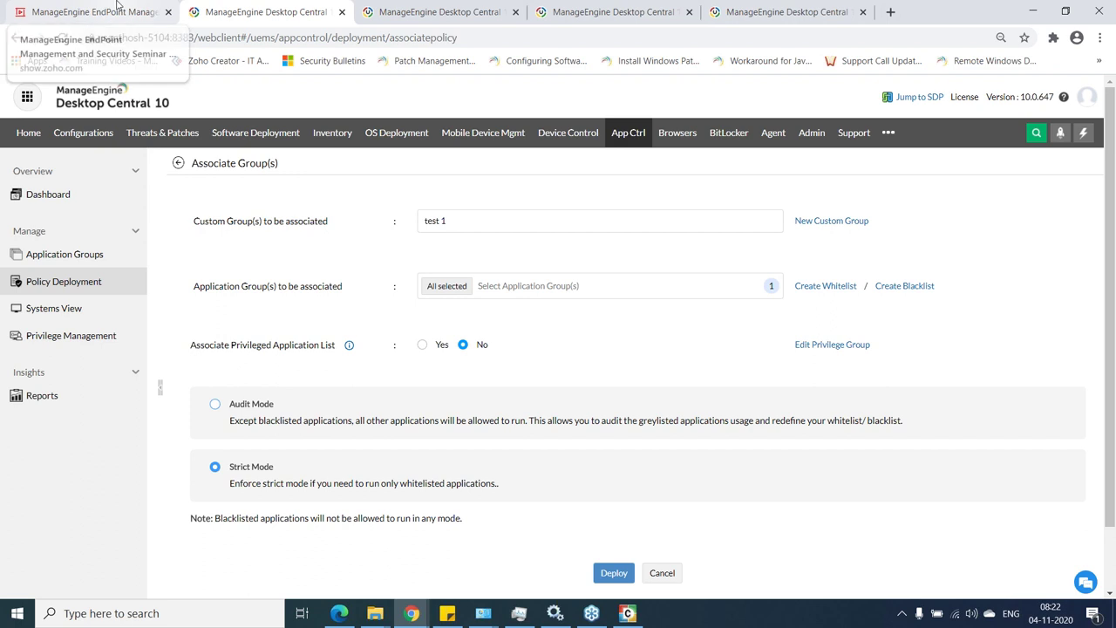
- Switch to the Zoho Show presentation, present the Endpoints Lockdown slide full screen, and return to Desktop Central
{"action": "left_click", "coordinate": [117, 9]}
{"action": "left_click", "coordinate": [48, 185]}
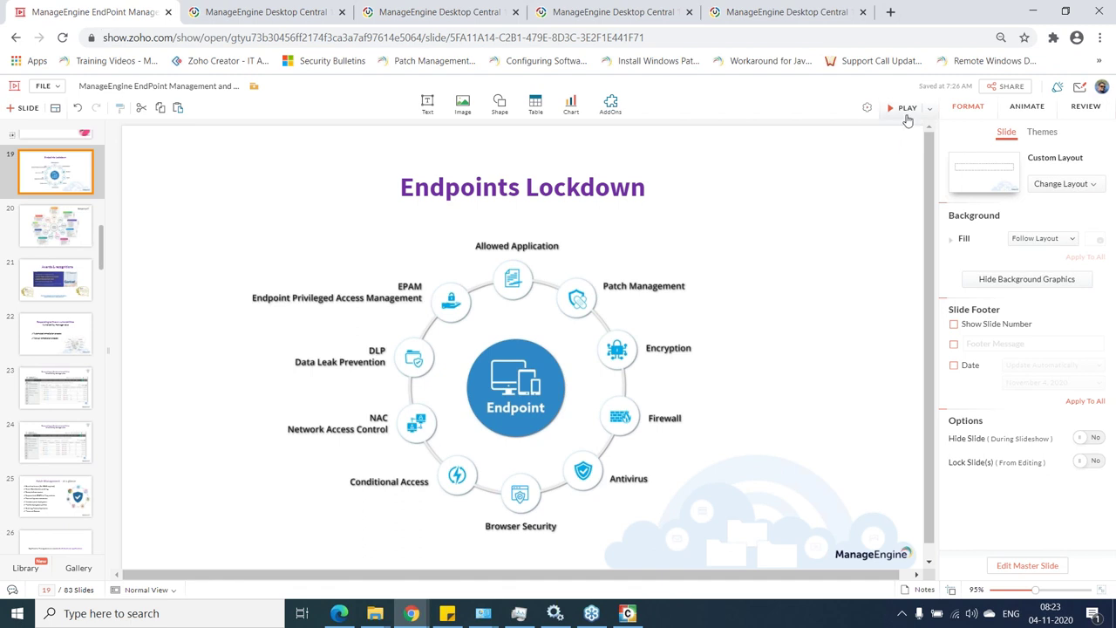
{"action": "left_click", "coordinate": [906, 116]}
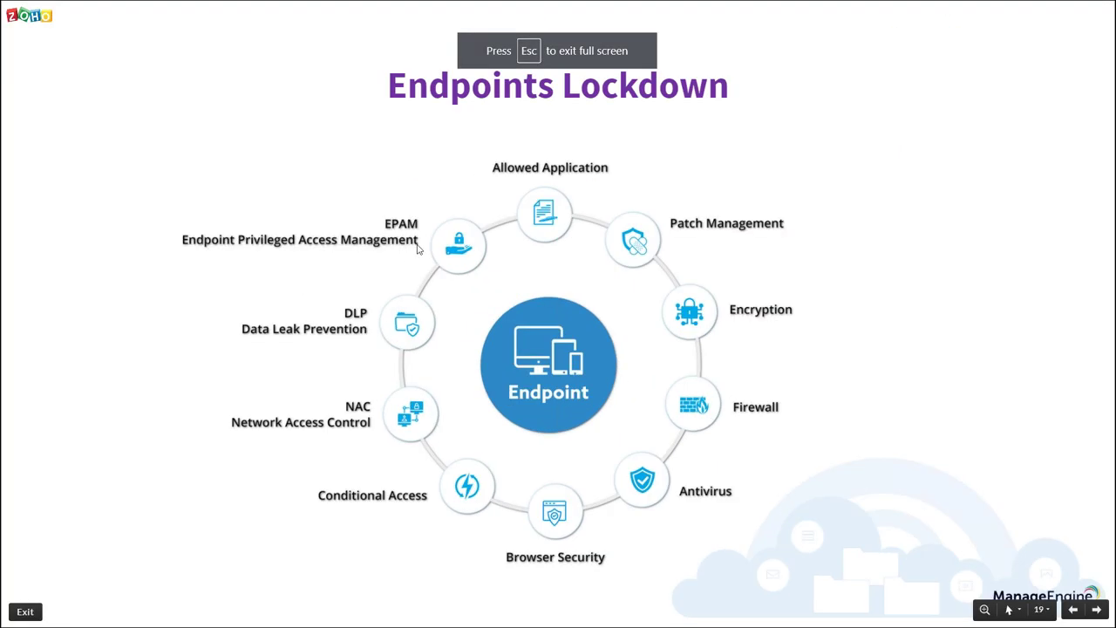
{"action": "key", "text": "Escape"}
{"action": "left_click", "coordinate": [261, 14]}
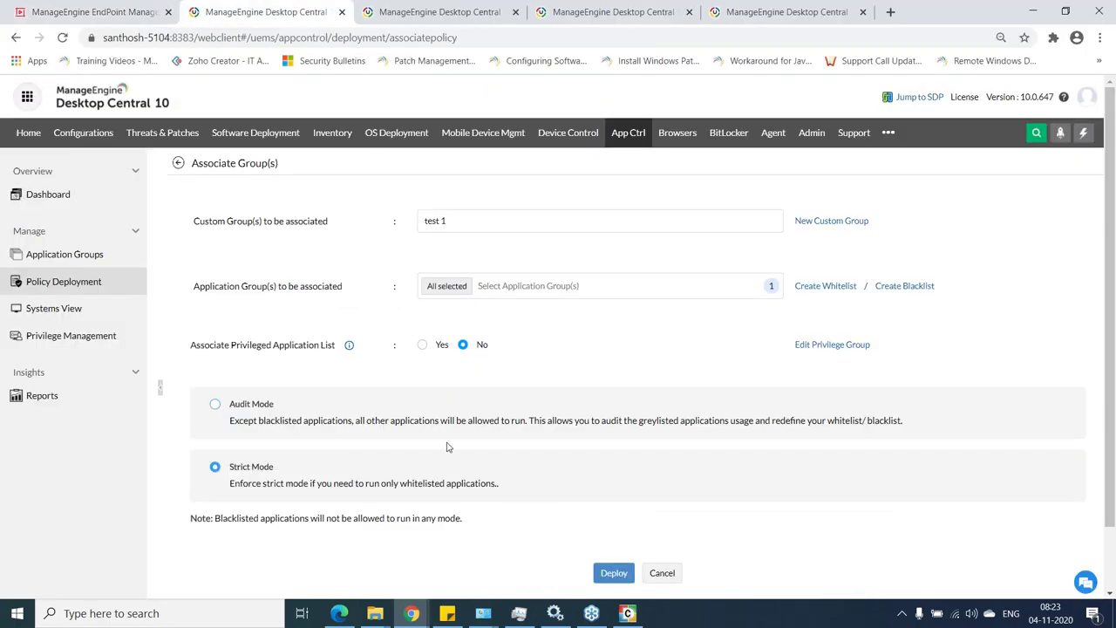
- Highlight the Privileged Application List option and open the privilege group for editing
{"action": "left_click_drag", "start_coordinate": [336, 347], "coordinate": [230, 347]}
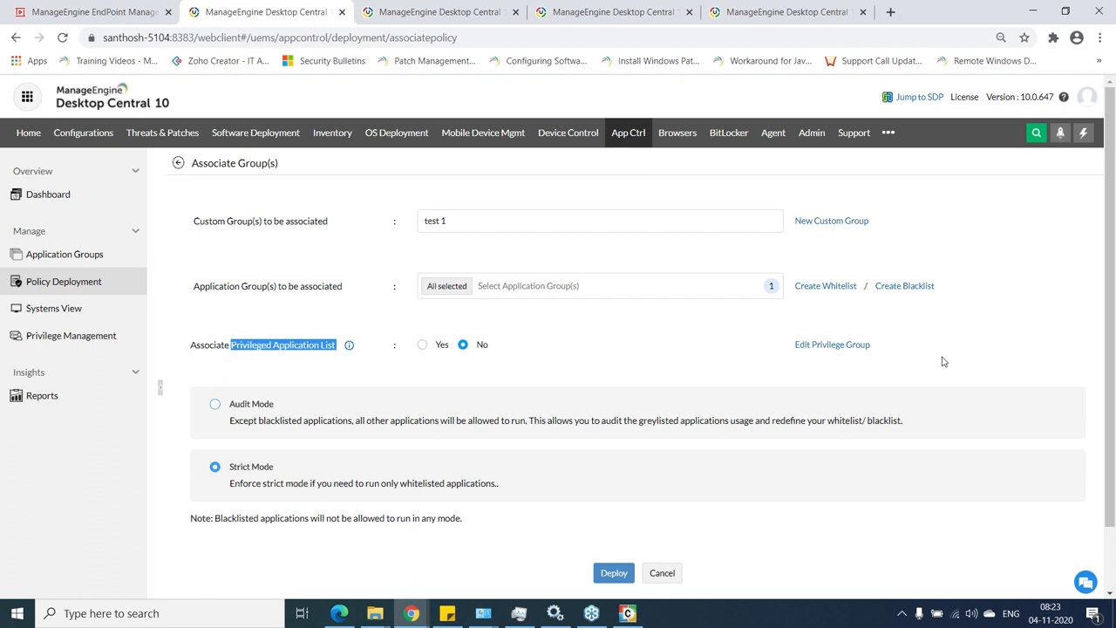
{"action": "left_click", "coordinate": [850, 345]}
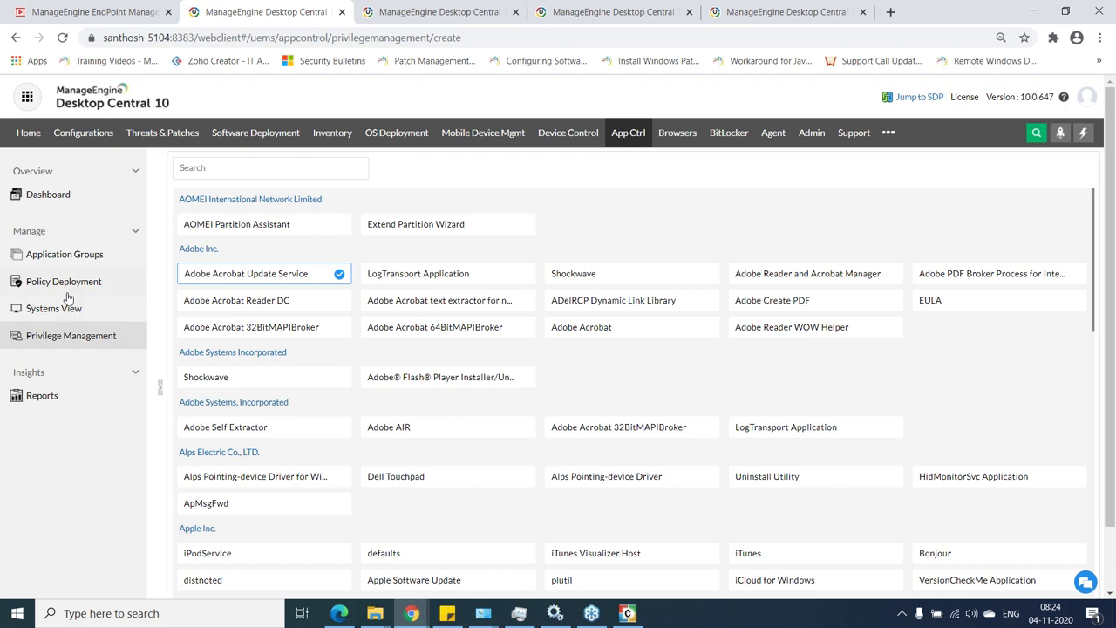
- Open a new Associate Group(s) form under Application Control policy deployment and highlight its privileged application list option
{"action": "left_click", "coordinate": [638, 134]}
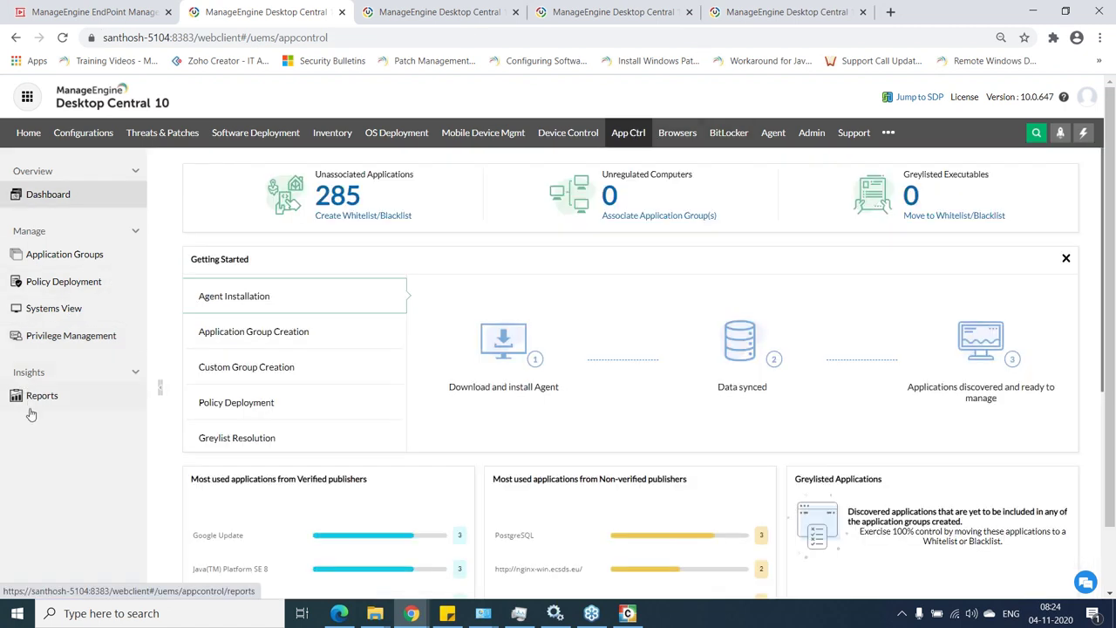
{"action": "left_click", "coordinate": [87, 285]}
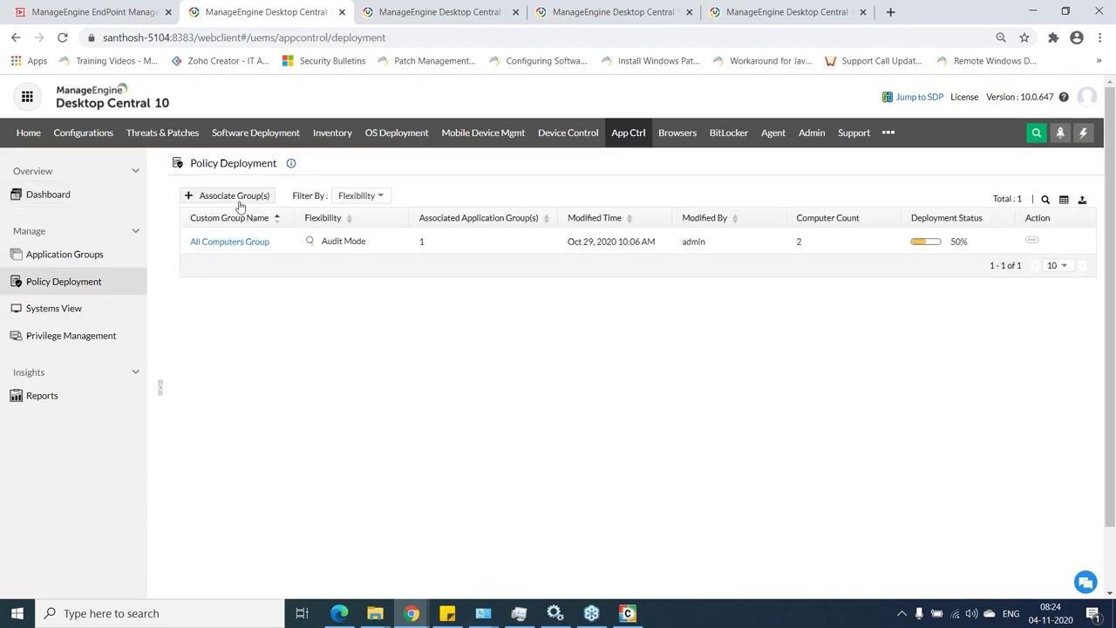
{"action": "left_click", "coordinate": [245, 194]}
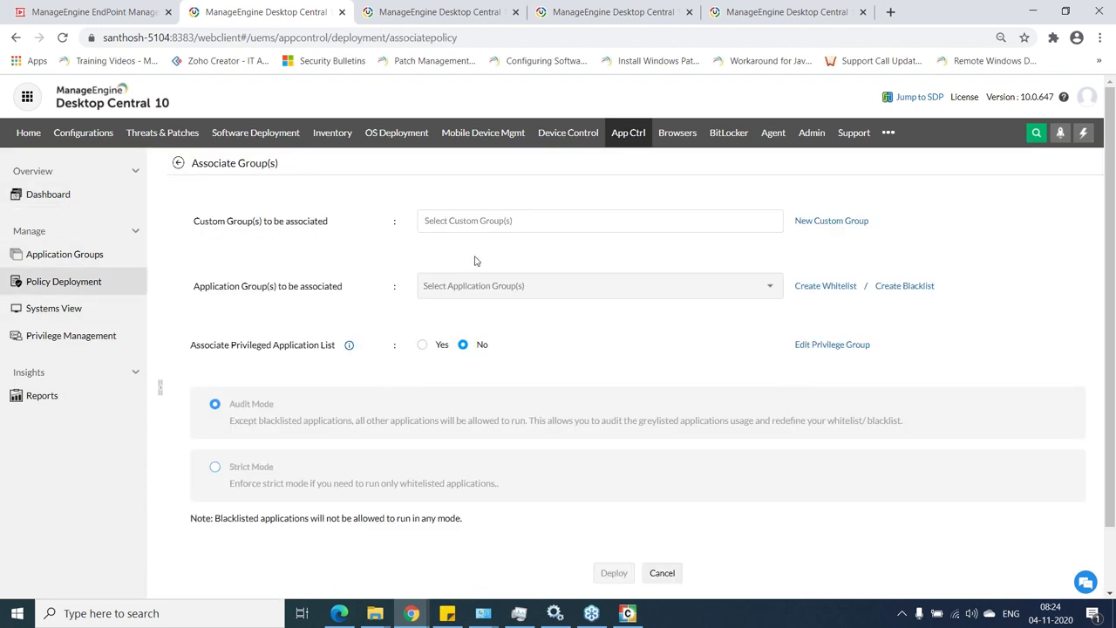
{"action": "left_click_drag", "start_coordinate": [250, 345], "coordinate": [320, 348]}
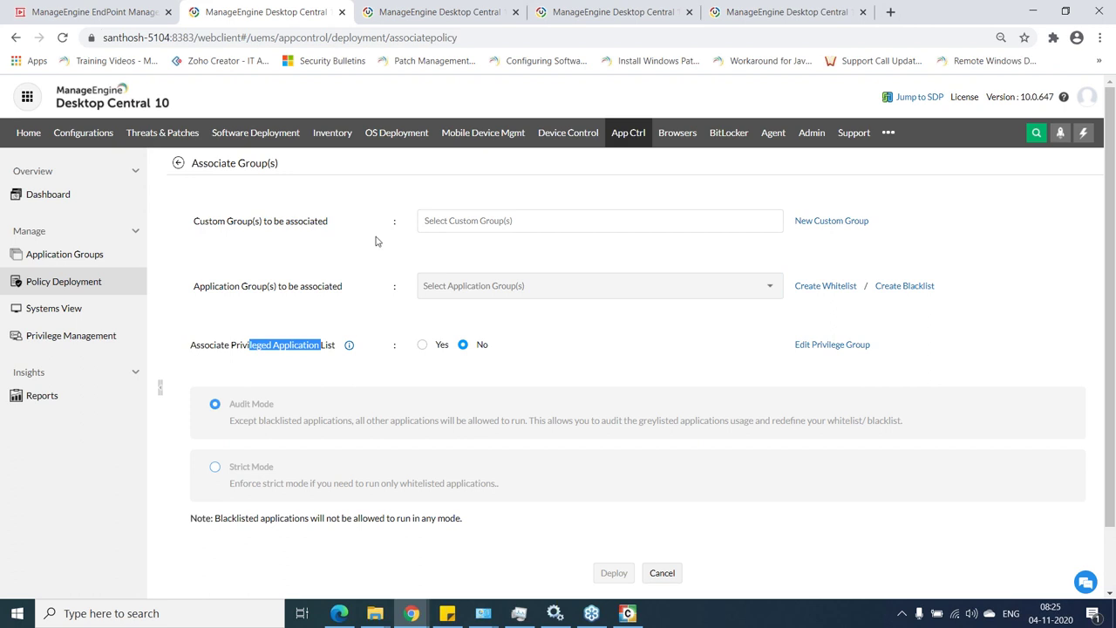
- Switch to the Zoho Show presentation and present from Endpoints Lockdown through to the Software deployment & Application control slide
{"action": "left_click", "coordinate": [61, 7]}
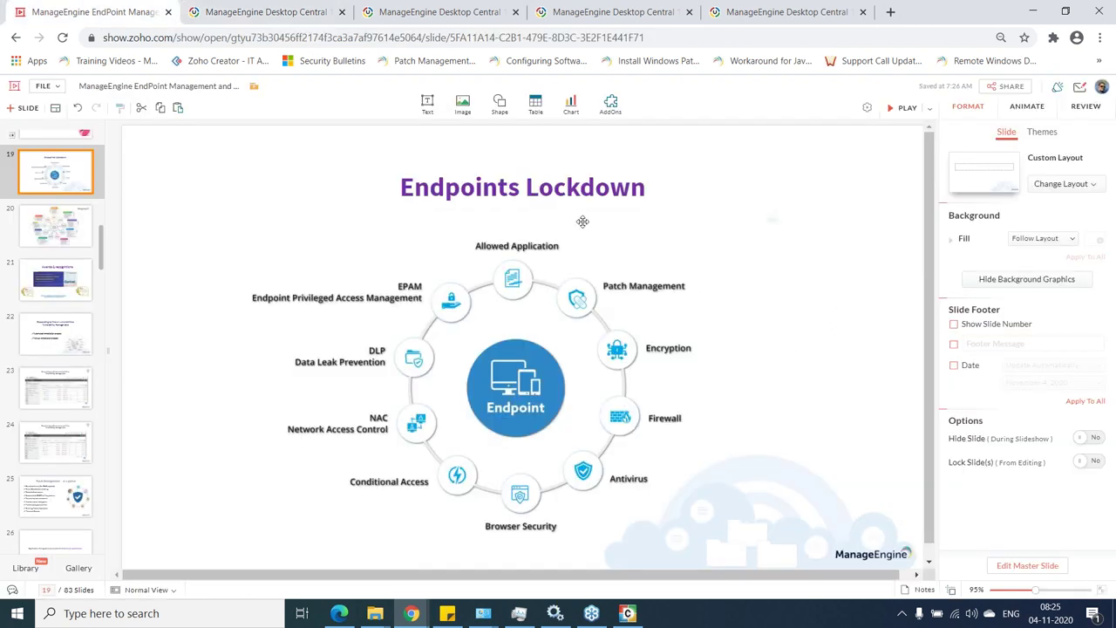
{"action": "left_click", "coordinate": [904, 109]}
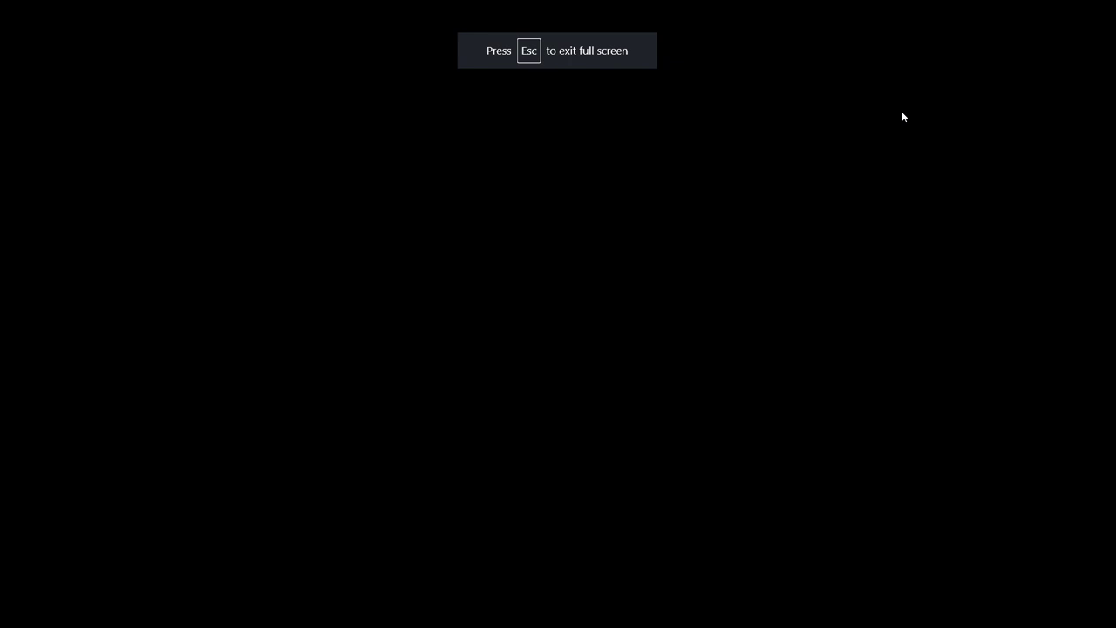
{"action": "key", "text": "Right"}
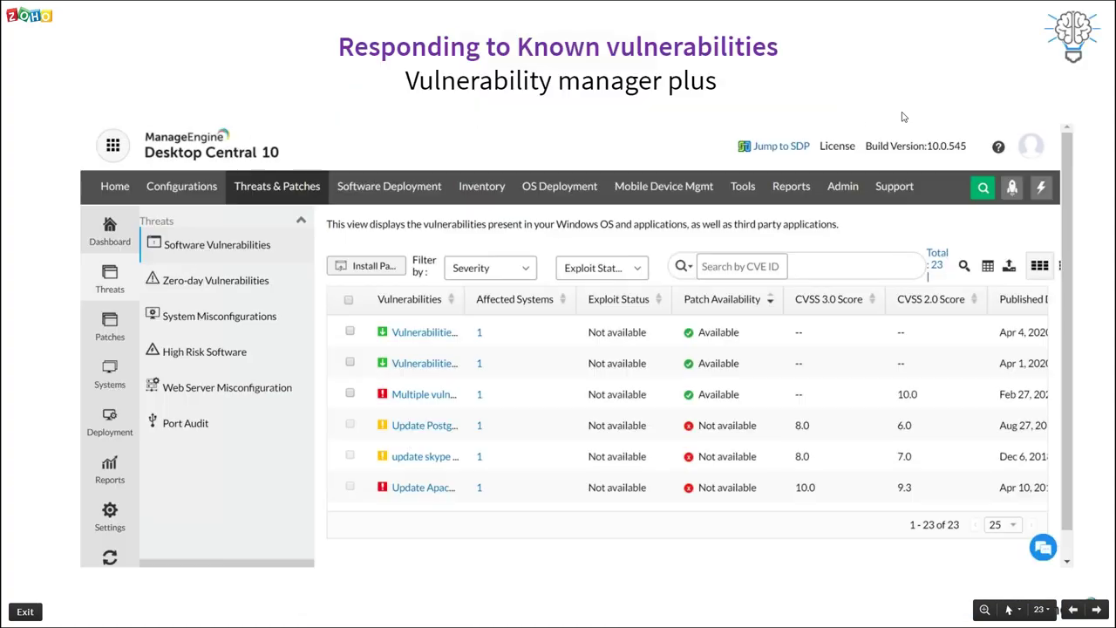
{"action": "key", "text": "Right"}
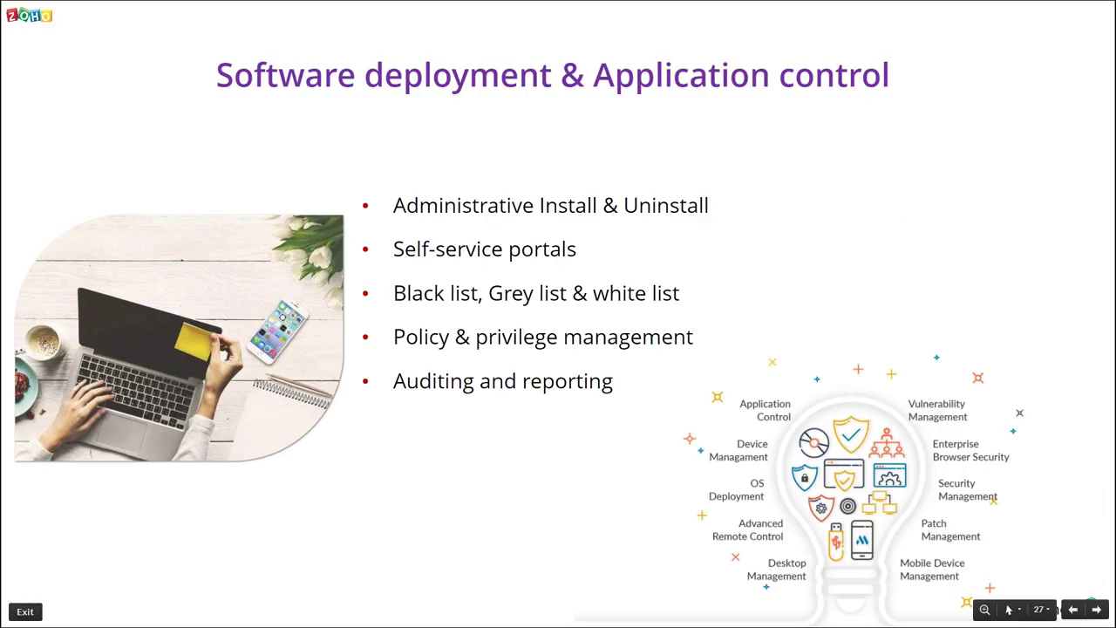
{"action": "key", "text": "Escape"}
- Return to Desktop Central and open the details of a scanned computer from the inventory
{"action": "key", "text": "ctrl+Tab"}
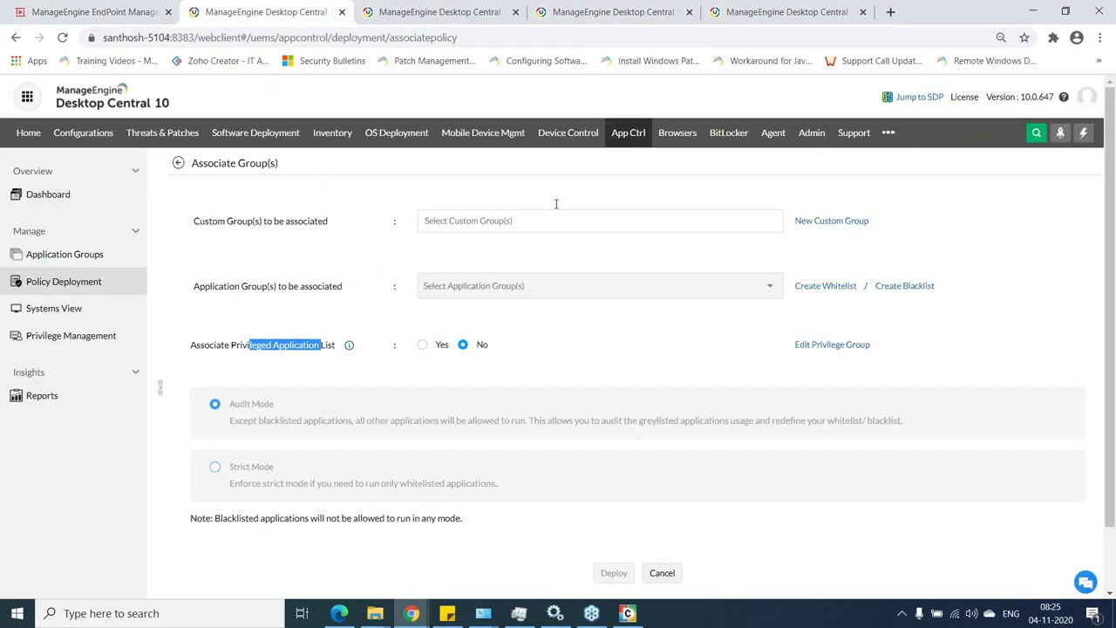
{"action": "left_click", "coordinate": [332, 141]}
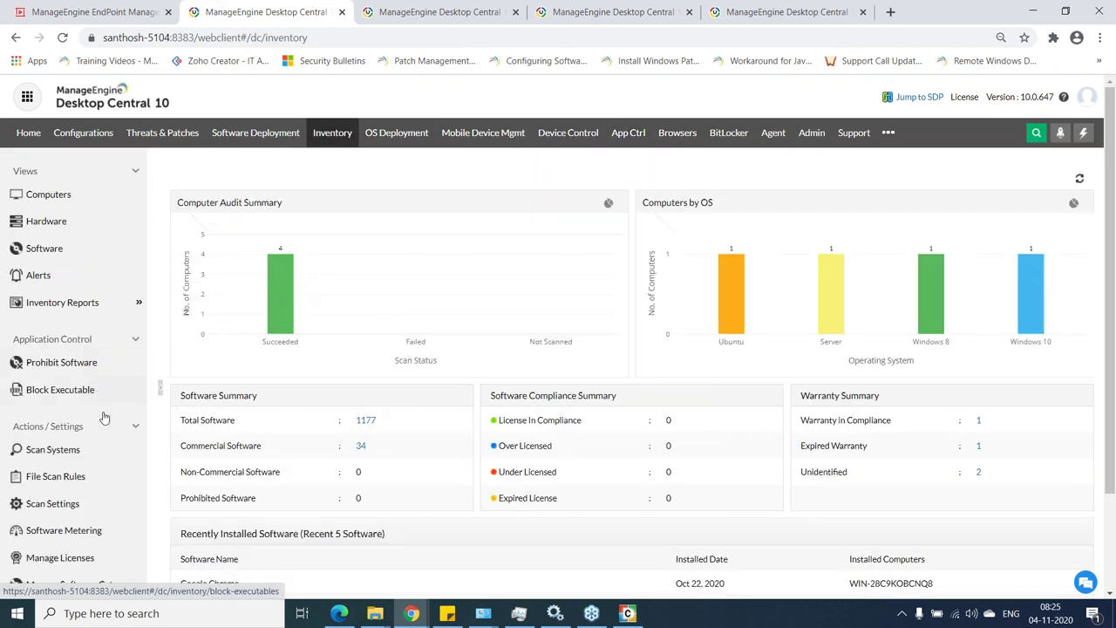
{"action": "scroll", "coordinate": [30, 427], "scroll_direction": "down", "scroll_amount": 1}
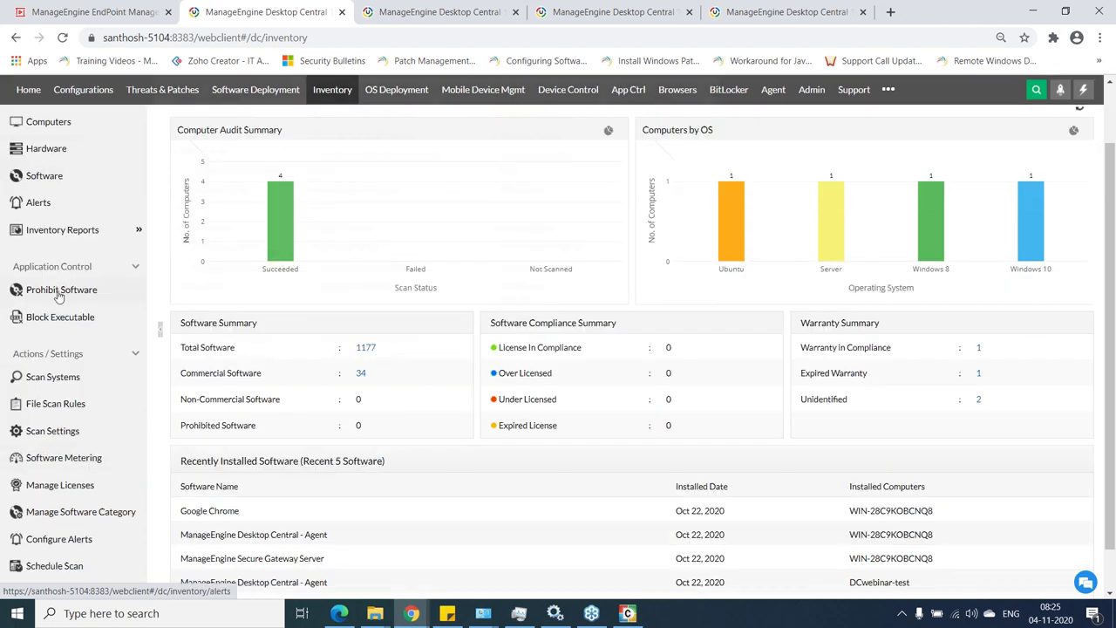
{"action": "scroll", "coordinate": [69, 202], "scroll_direction": "up", "scroll_amount": 1}
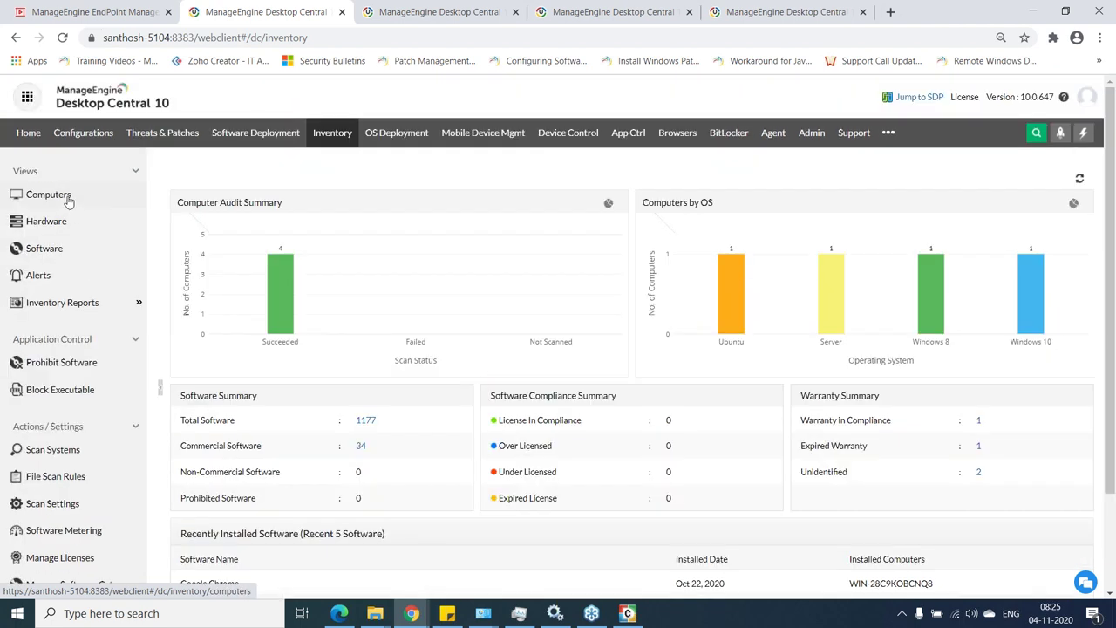
{"action": "left_click", "coordinate": [68, 197]}
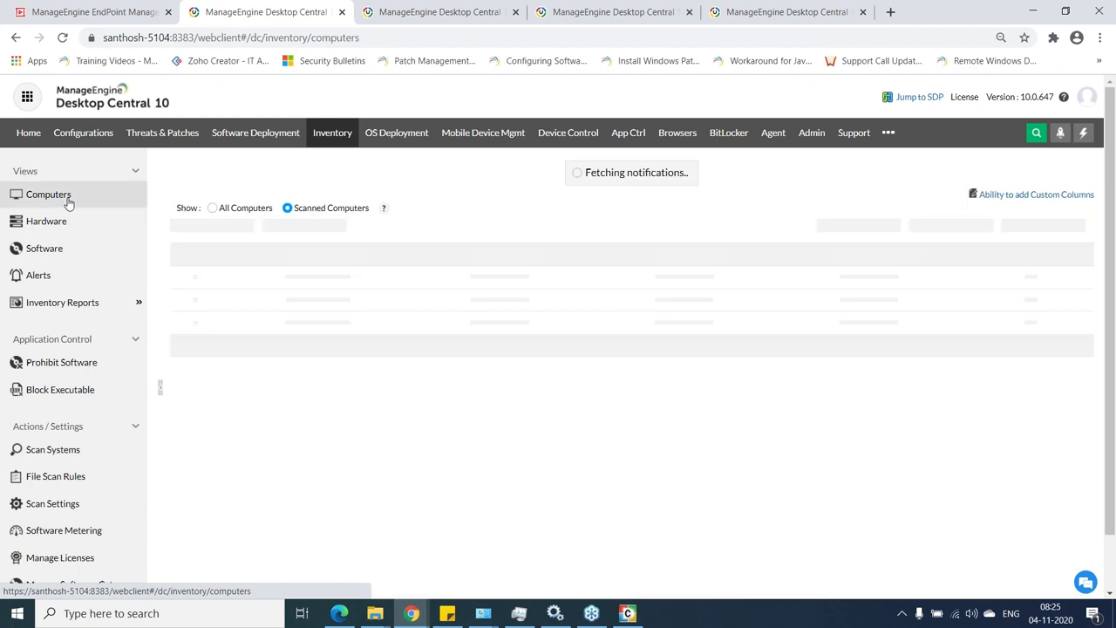
{"action": "left_click", "coordinate": [286, 310]}
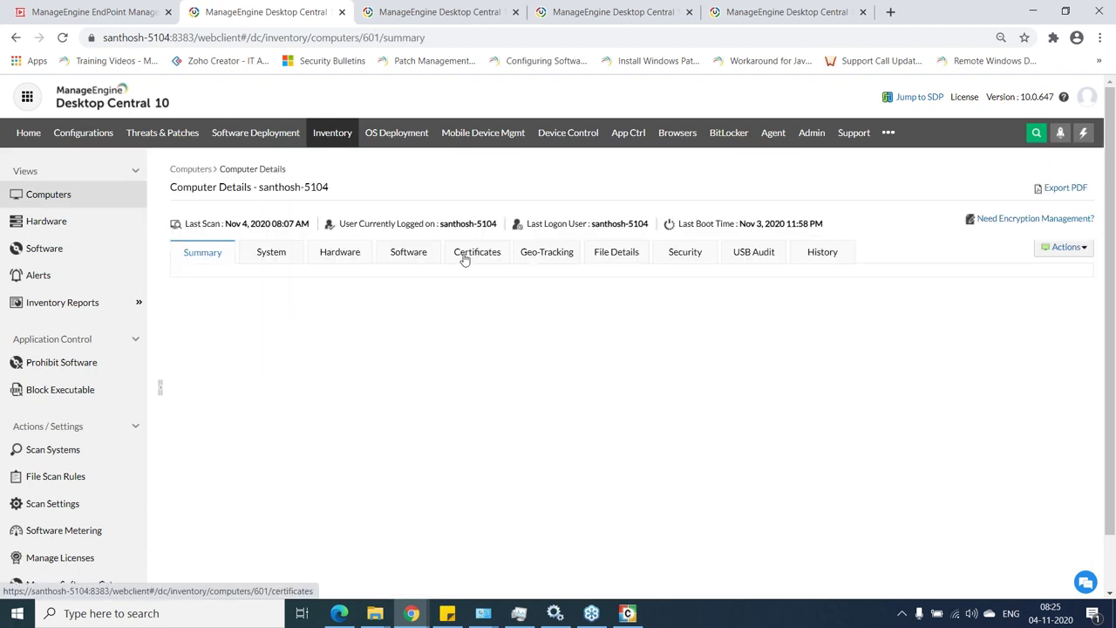
- Look through the computer's certificates, software, hardware and system details
{"action": "left_click", "coordinate": [470, 256]}
{"action": "left_click", "coordinate": [410, 260]}
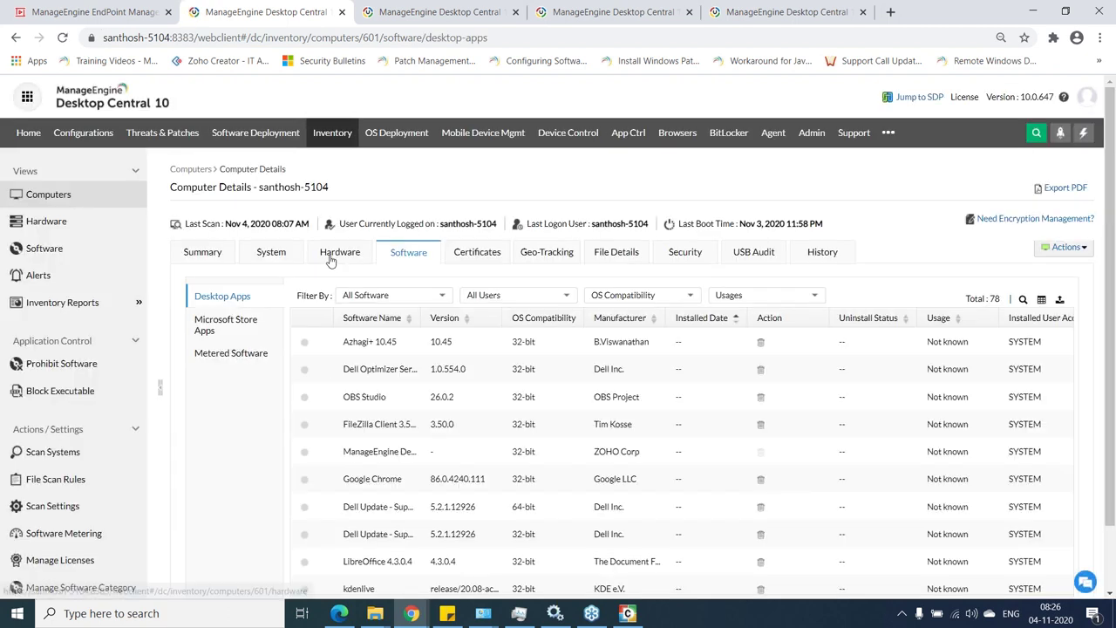
{"action": "left_click", "coordinate": [311, 259]}
{"action": "left_click", "coordinate": [270, 252]}
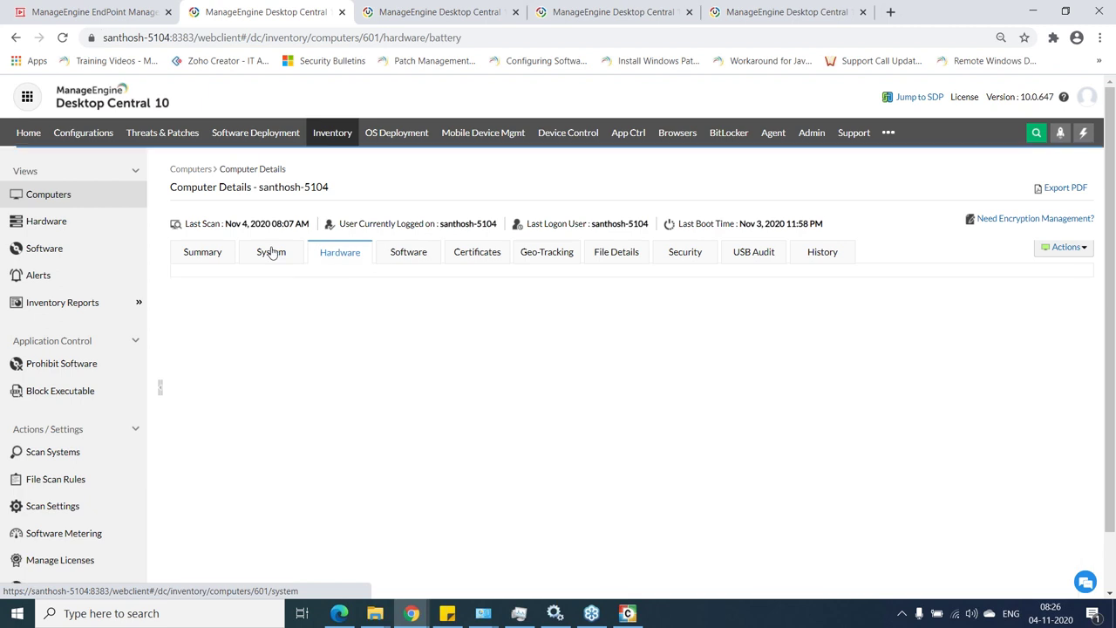
- Switch to the Zoho Show presentation and resume the slideshow at the Software deployment & Application control slide
{"action": "left_click", "coordinate": [68, 8]}
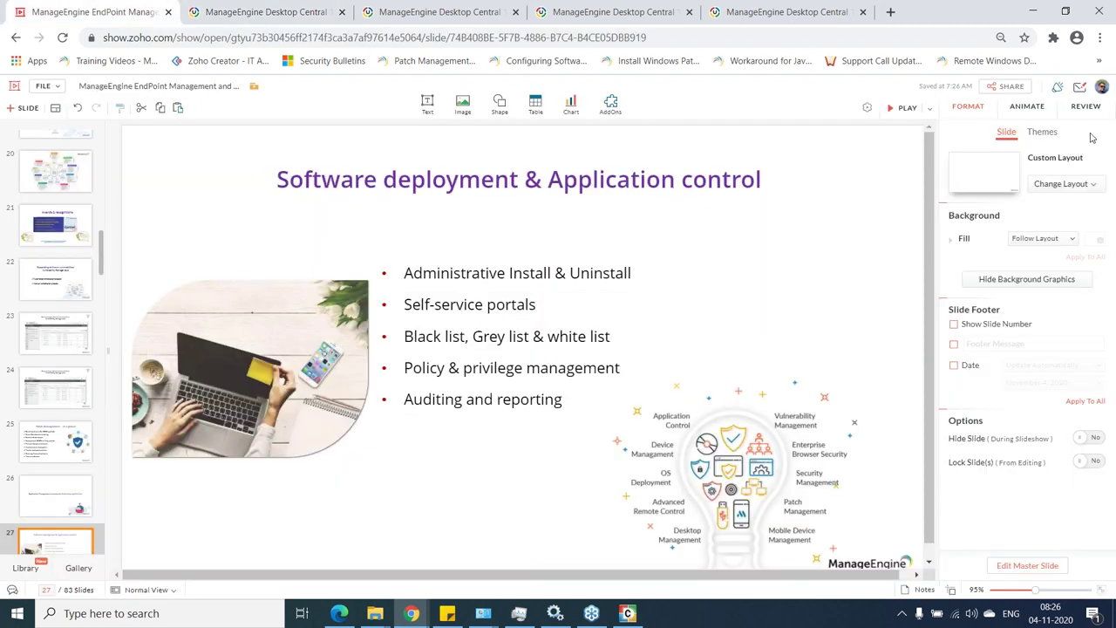
{"action": "left_click", "coordinate": [904, 108]}
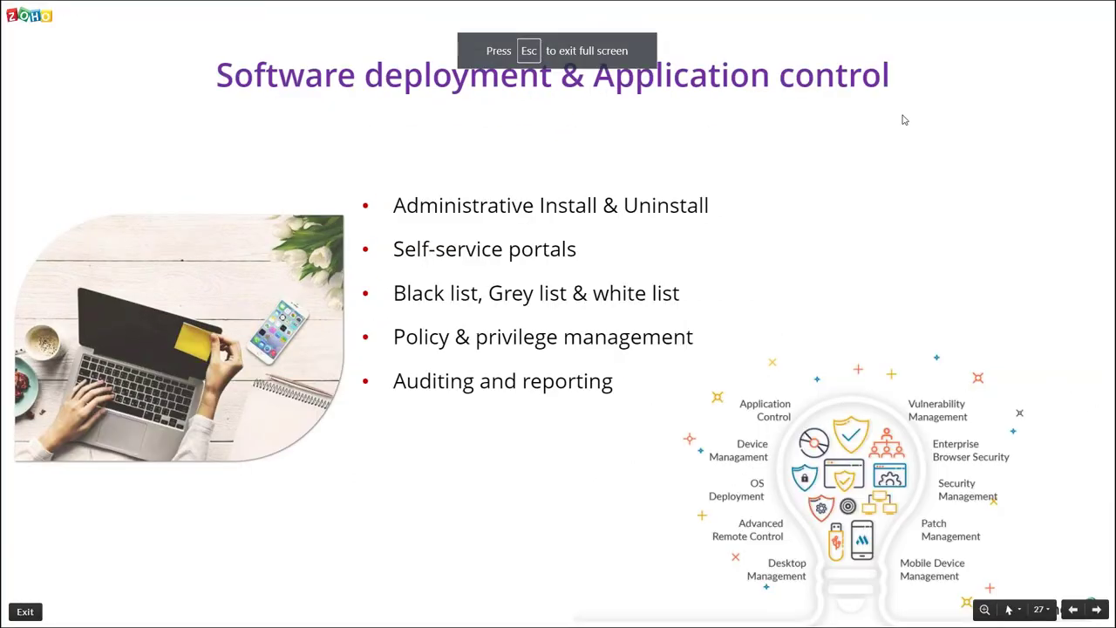
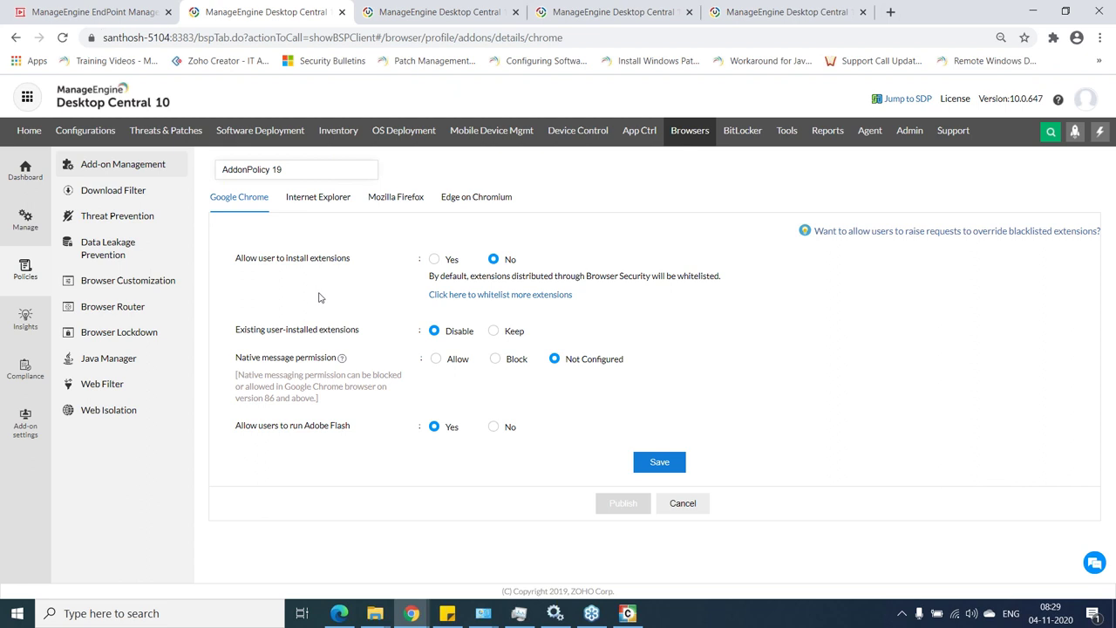
- Review the add-on policy's settings for Internet Explorer and Mozilla Firefox, and return to its Google Chrome settings
{"action": "left_click", "coordinate": [297, 203]}
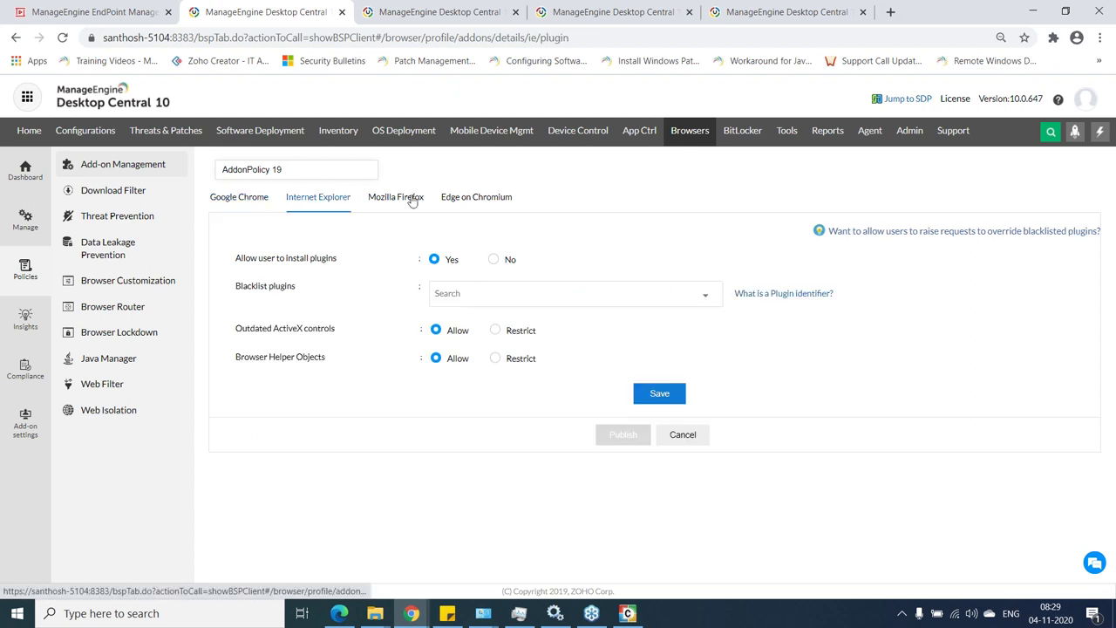
{"action": "left_click", "coordinate": [412, 202]}
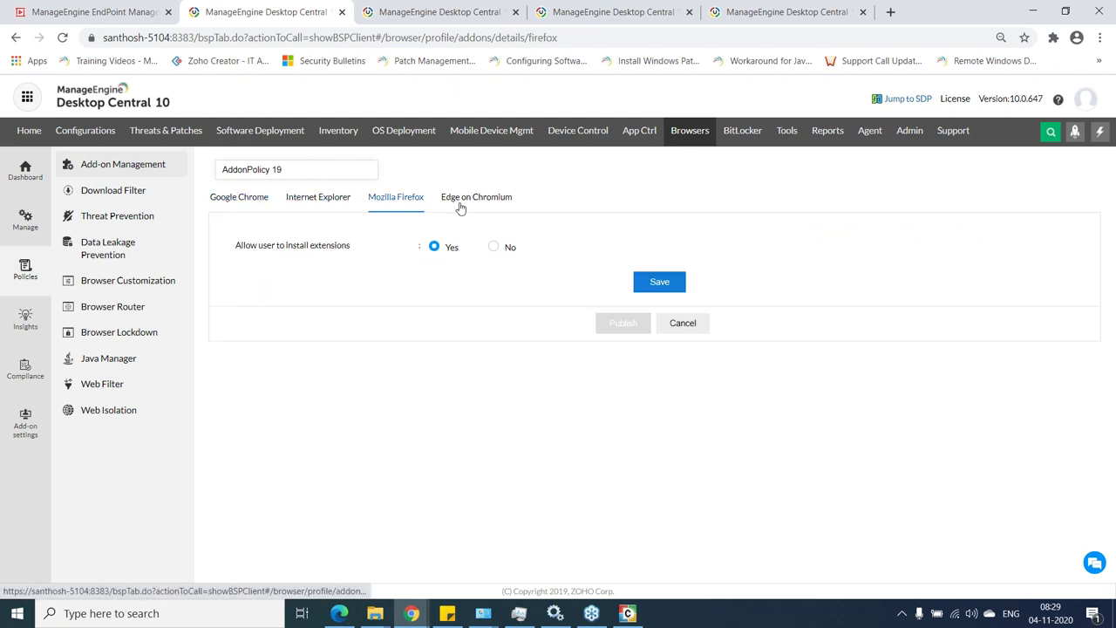
{"action": "left_click", "coordinate": [248, 201]}
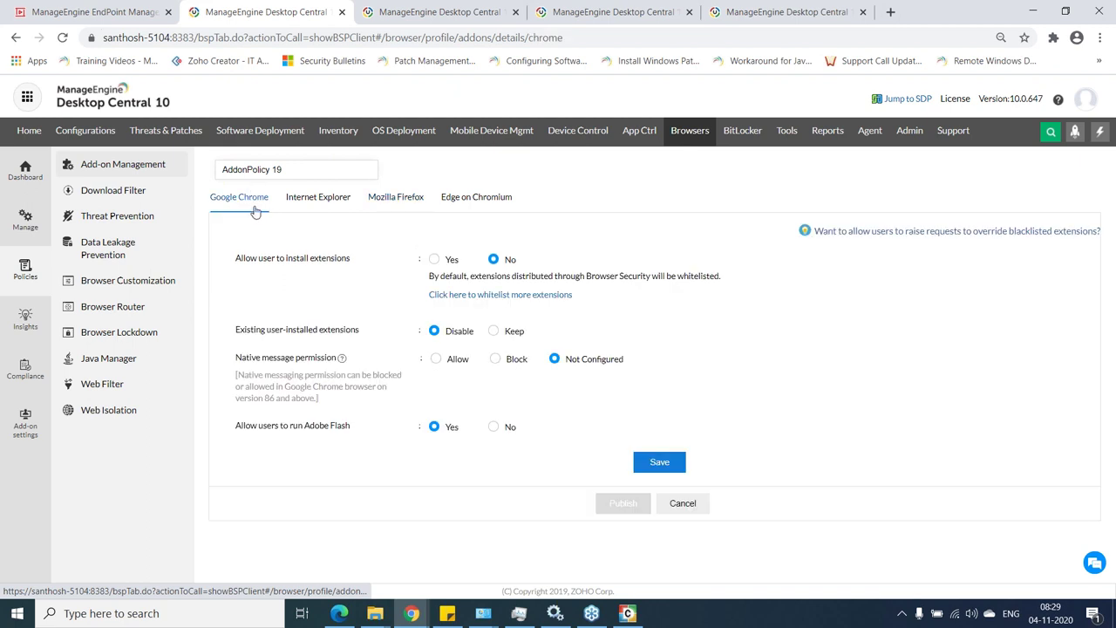
- Switch to the Zoho Show presentation and present the Browser Security Plus slides through 8.1.1 on Java permissions
{"action": "left_click", "coordinate": [58, 7]}
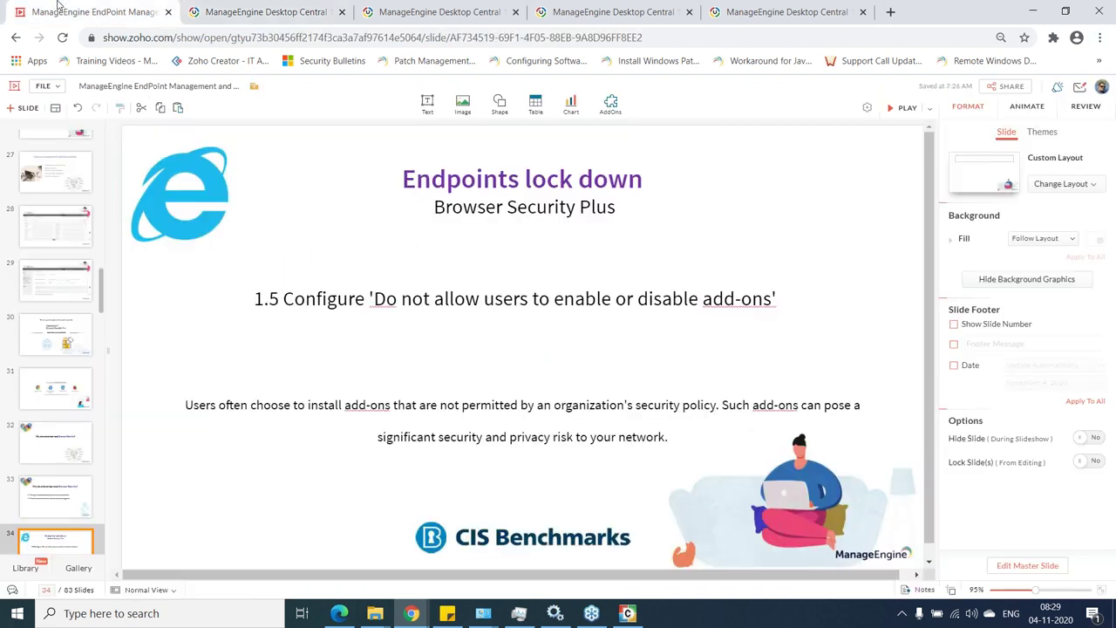
{"action": "left_click", "coordinate": [903, 117]}
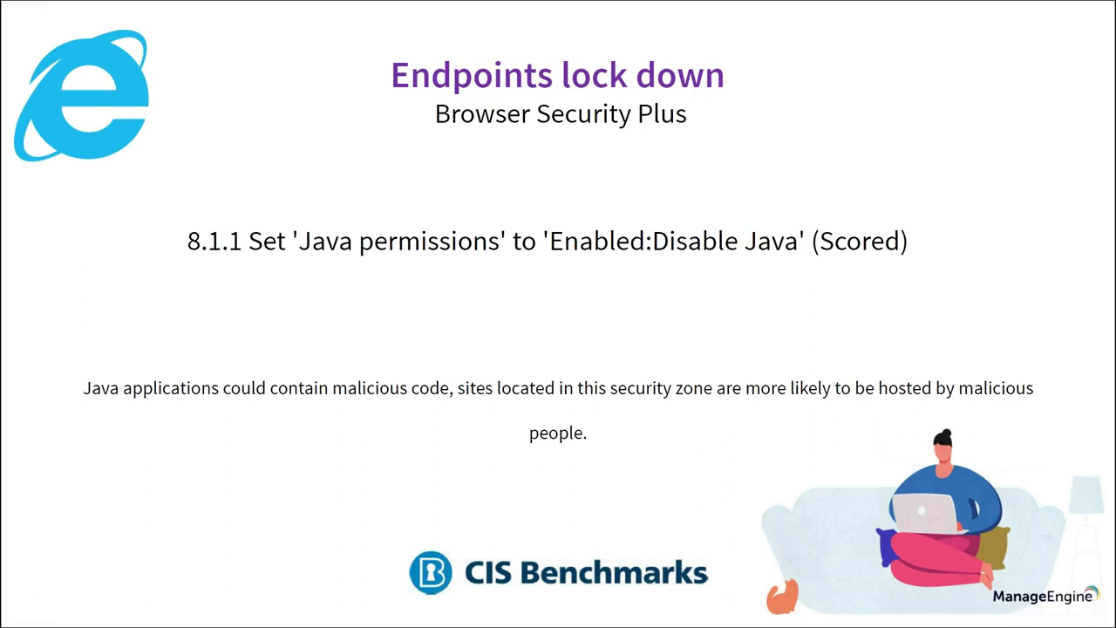
{"action": "key", "text": "Escape"}
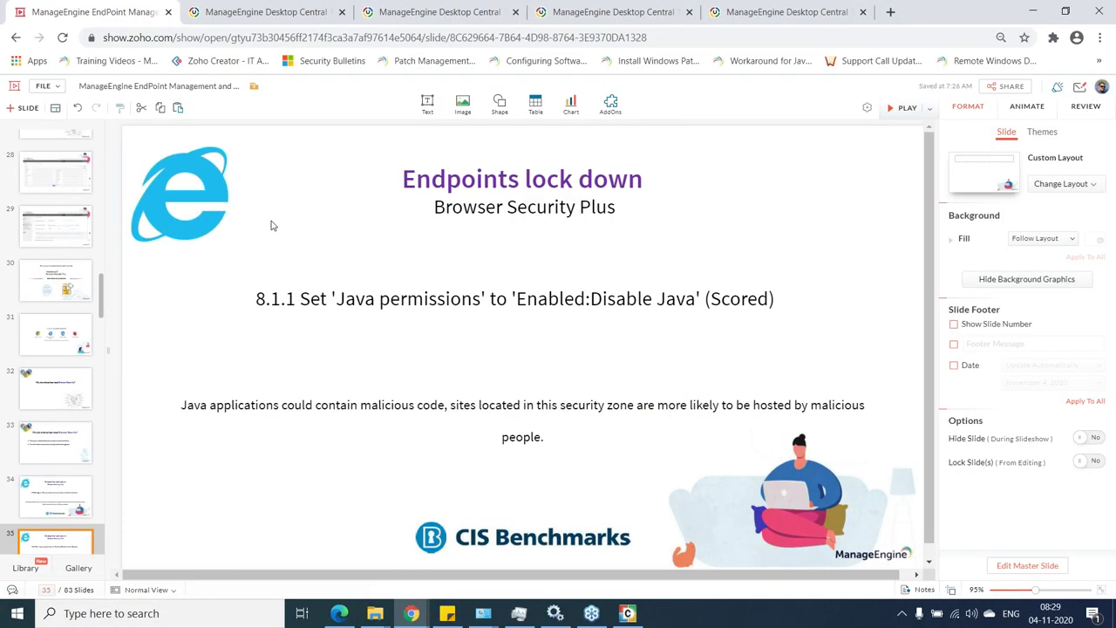
- Switch to Desktop Central and start creating a Java Manager policy for browsers
{"action": "left_click", "coordinate": [610, 11]}
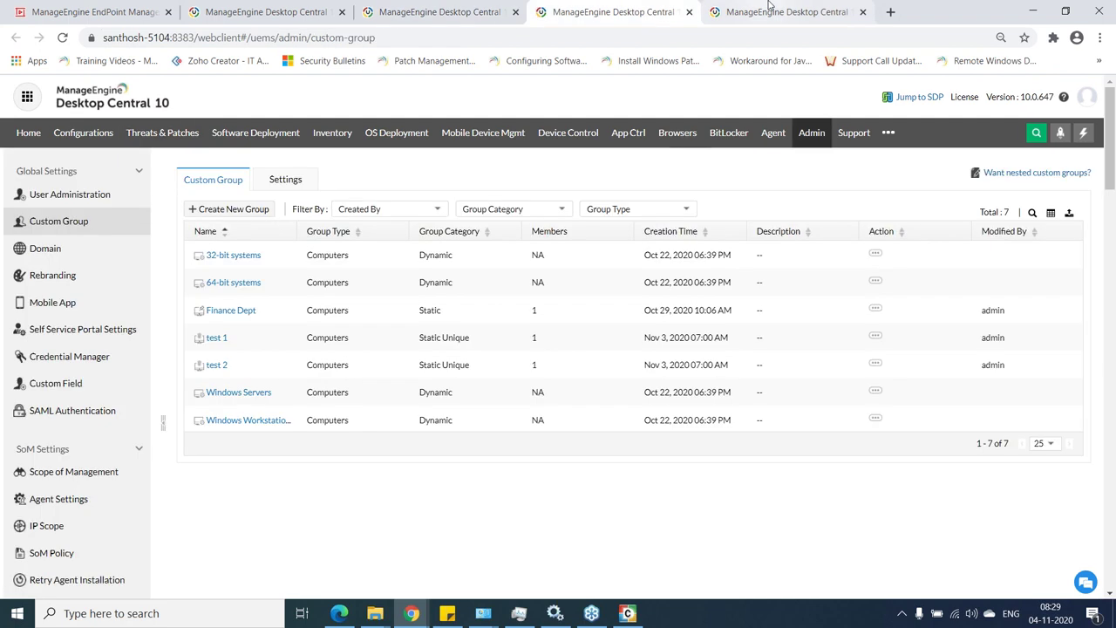
{"action": "left_click", "coordinate": [283, 10]}
{"action": "left_click", "coordinate": [108, 358]}
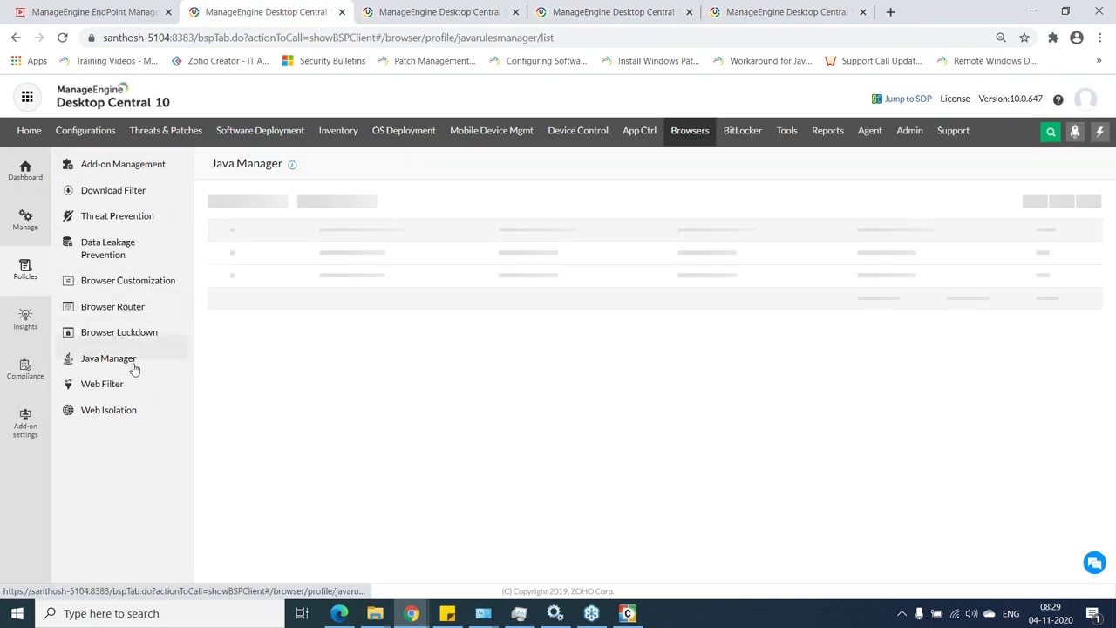
{"action": "left_click", "coordinate": [653, 369]}
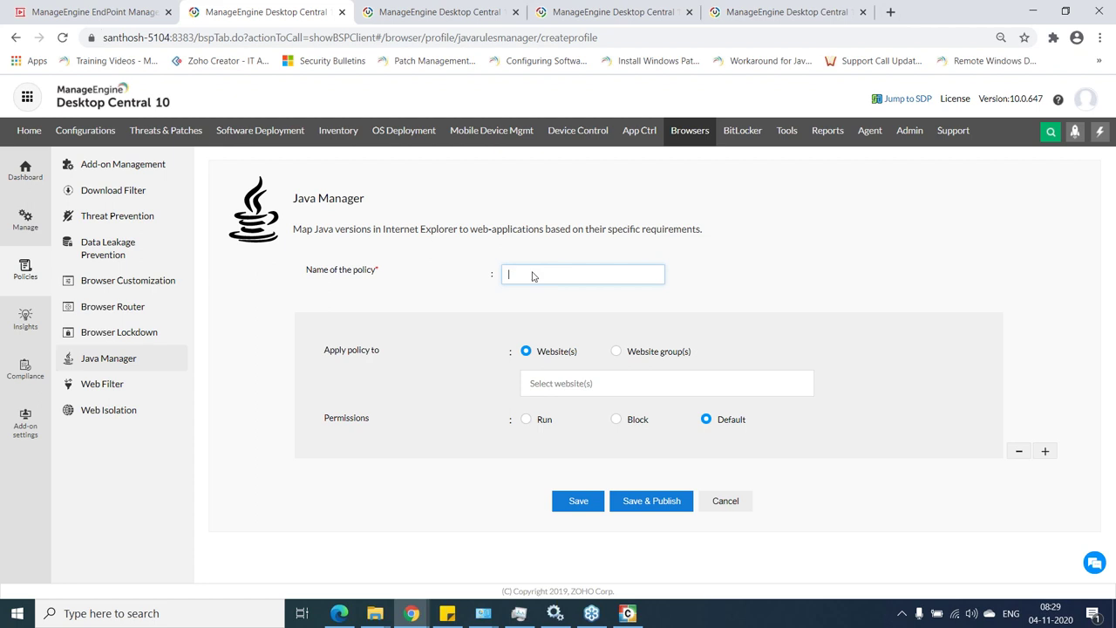
- Look at the website and website group targets of the Java policy and return to individual websites
{"action": "left_click", "coordinate": [590, 395]}
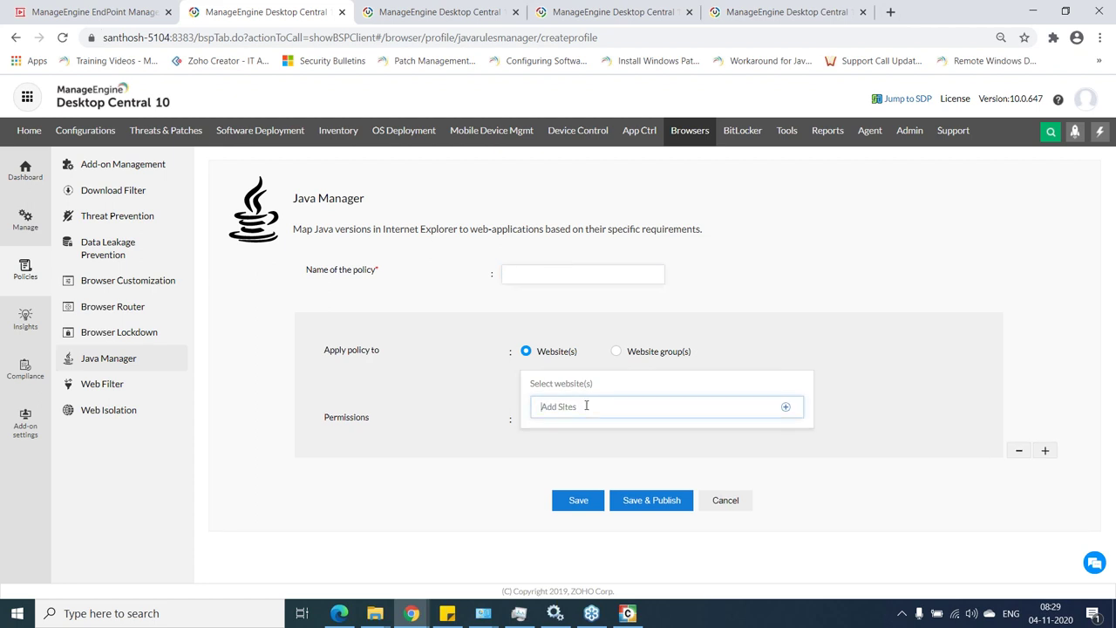
{"action": "triple_click", "coordinate": [600, 356]}
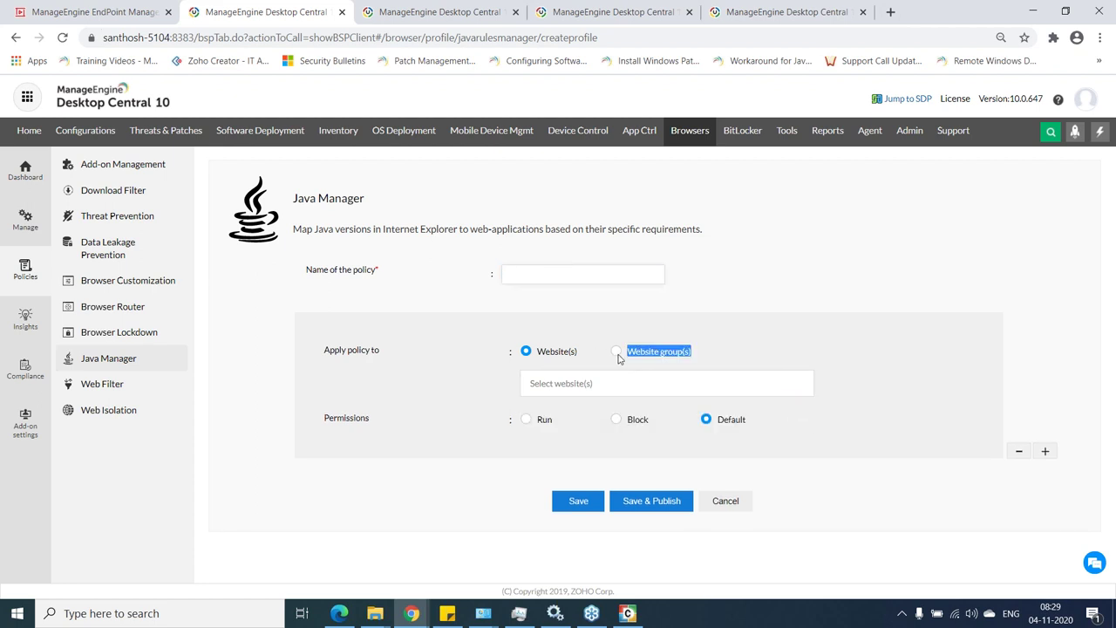
{"action": "left_click", "coordinate": [617, 352]}
{"action": "left_click", "coordinate": [605, 392]}
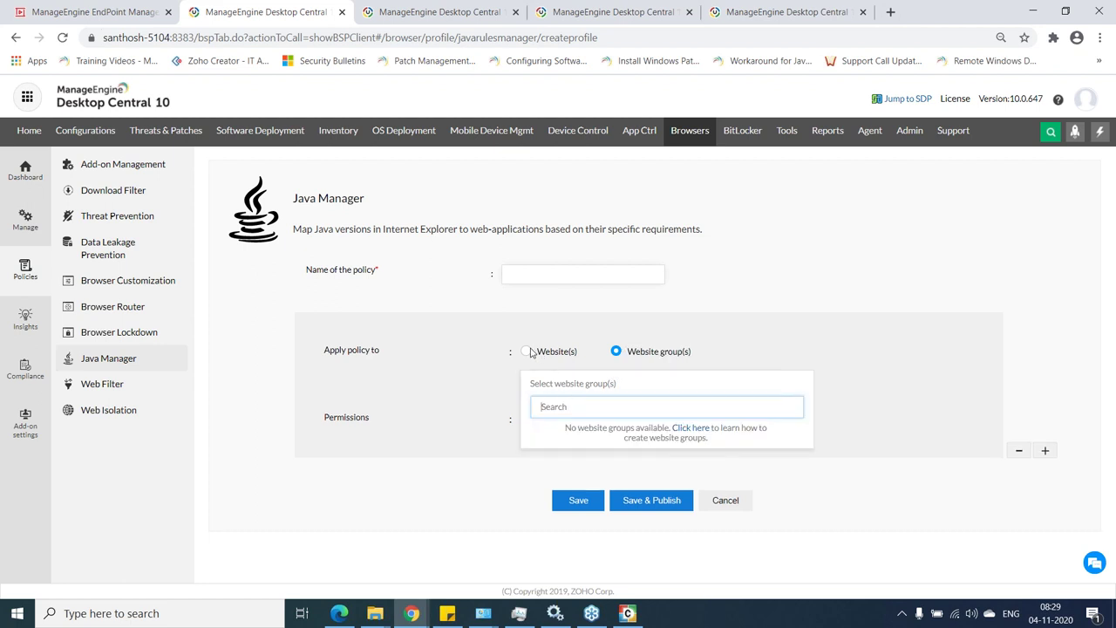
{"action": "left_click", "coordinate": [534, 352]}
- Add manageengine.com as the website the Java policy applies to
{"action": "left_click", "coordinate": [565, 384]}
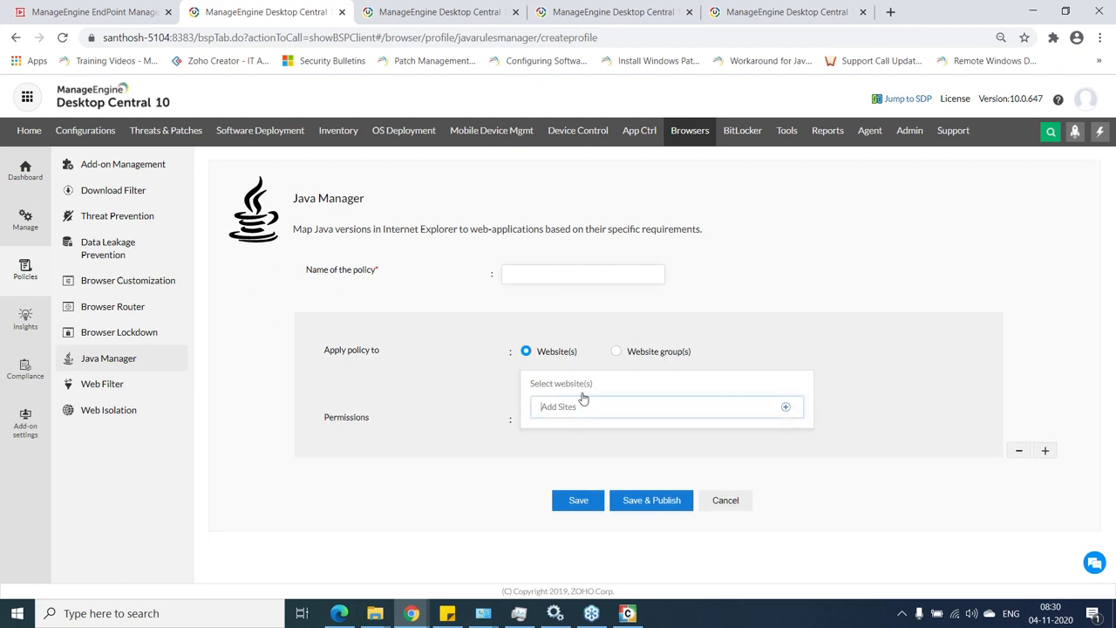
{"action": "type", "text": "mana"}
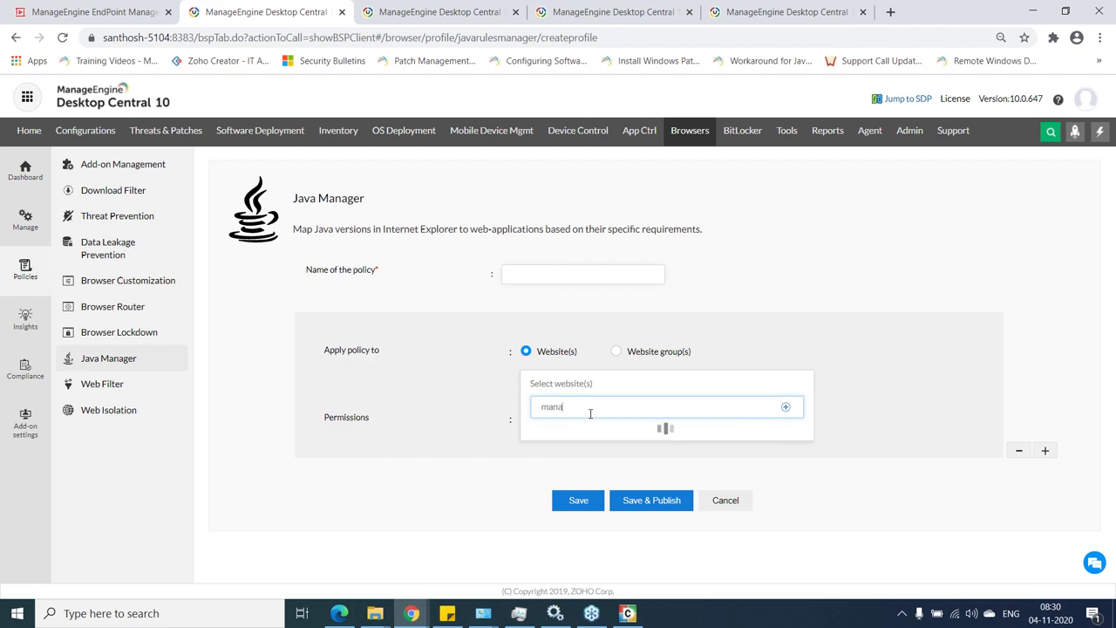
{"action": "type", "text": "geengine.com"}
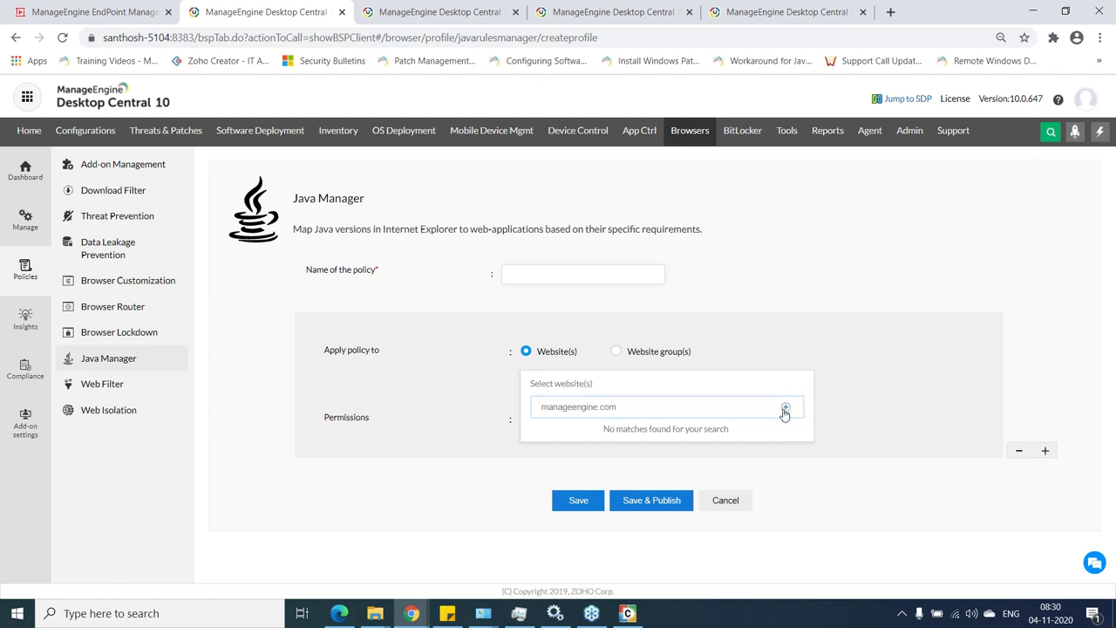
{"action": "left_click", "coordinate": [786, 407]}
{"action": "left_click", "coordinate": [422, 415]}
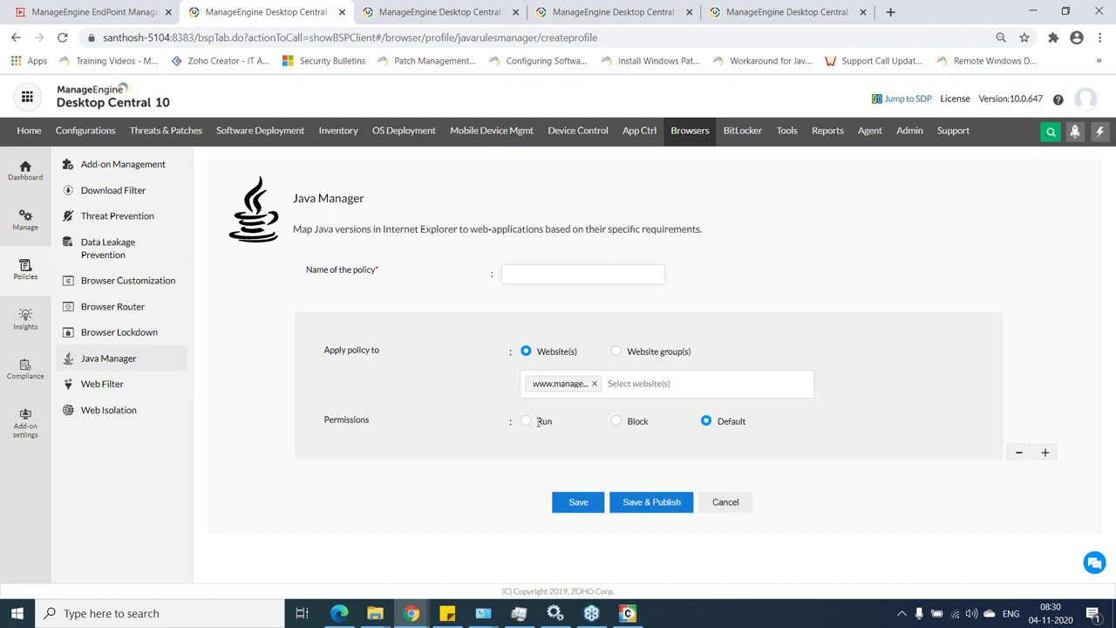
- Set the policy's permission to Run with Java 6, choosing Java SE 6 Update 21
{"action": "left_click", "coordinate": [526, 422]}
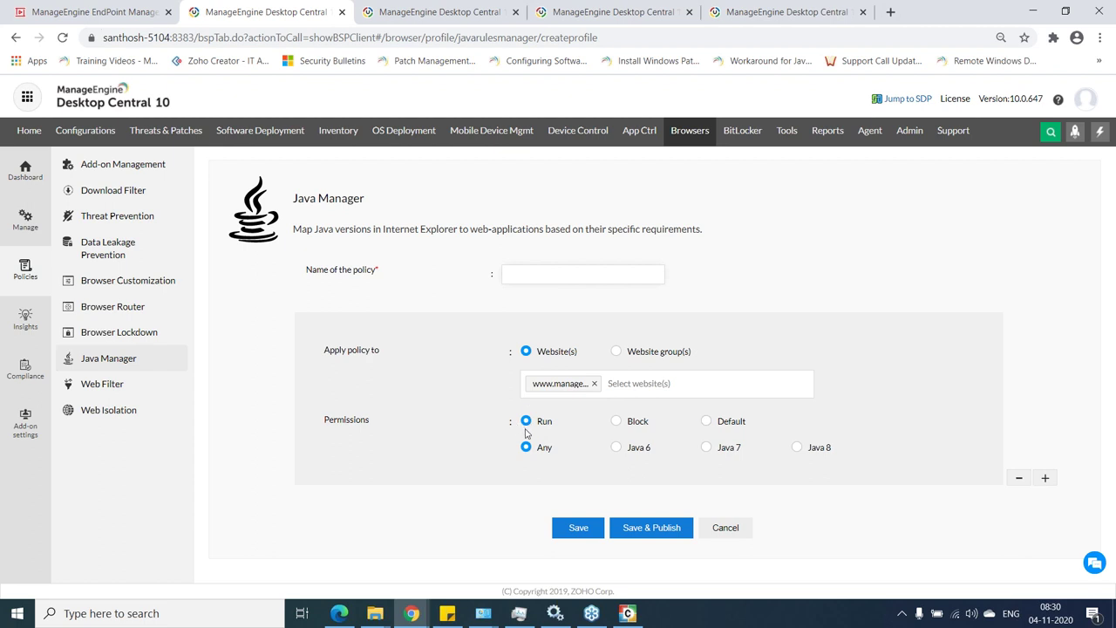
{"action": "left_click", "coordinate": [617, 448]}
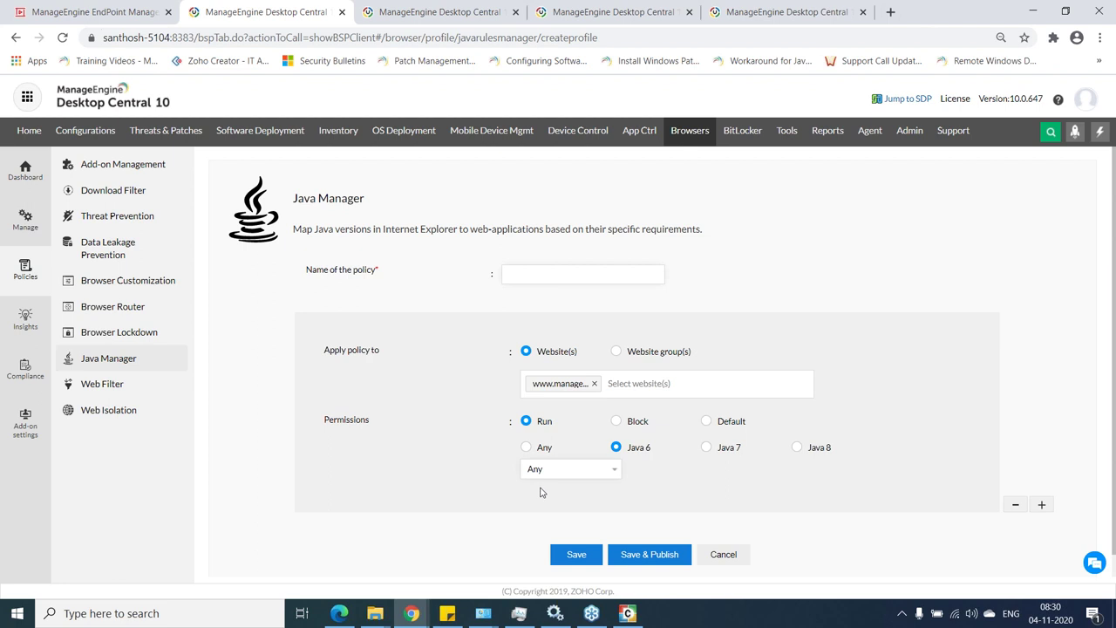
{"action": "left_click", "coordinate": [558, 469]}
{"action": "left_click", "coordinate": [539, 390]}
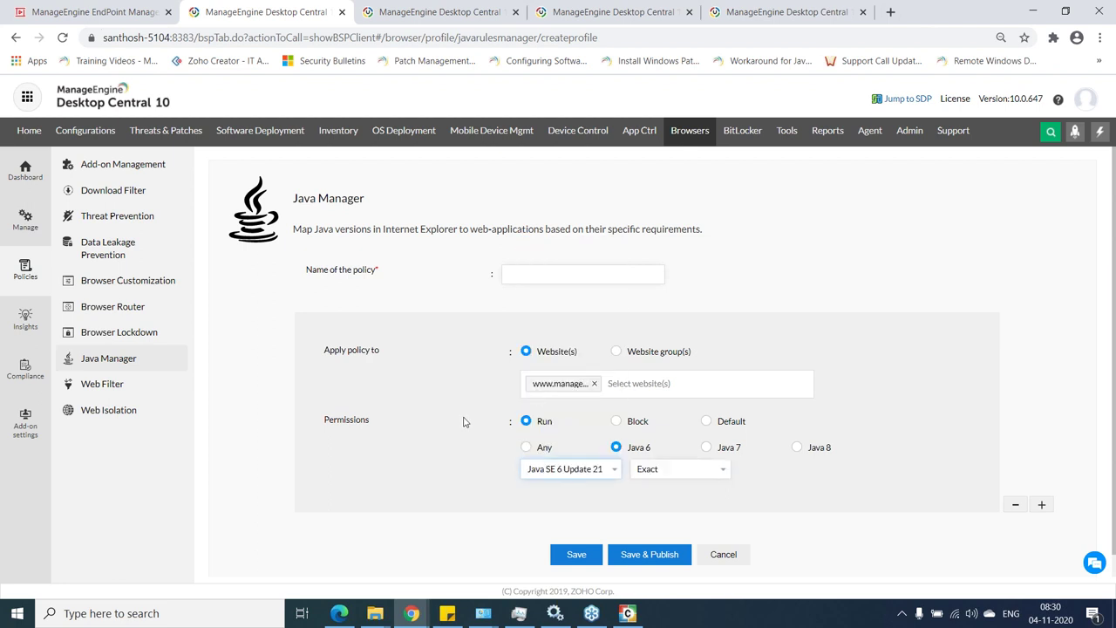
{"action": "scroll", "coordinate": [462, 423], "scroll_direction": "down", "scroll_amount": 1}
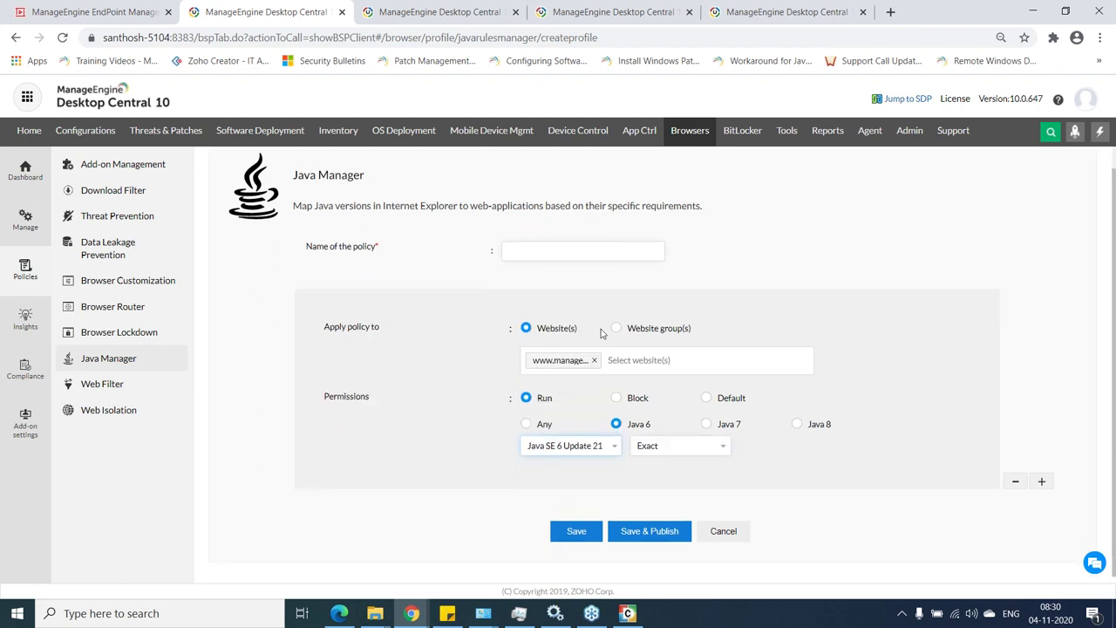
- Set the Java permission for the added website to Block
{"action": "left_click", "coordinate": [617, 397]}
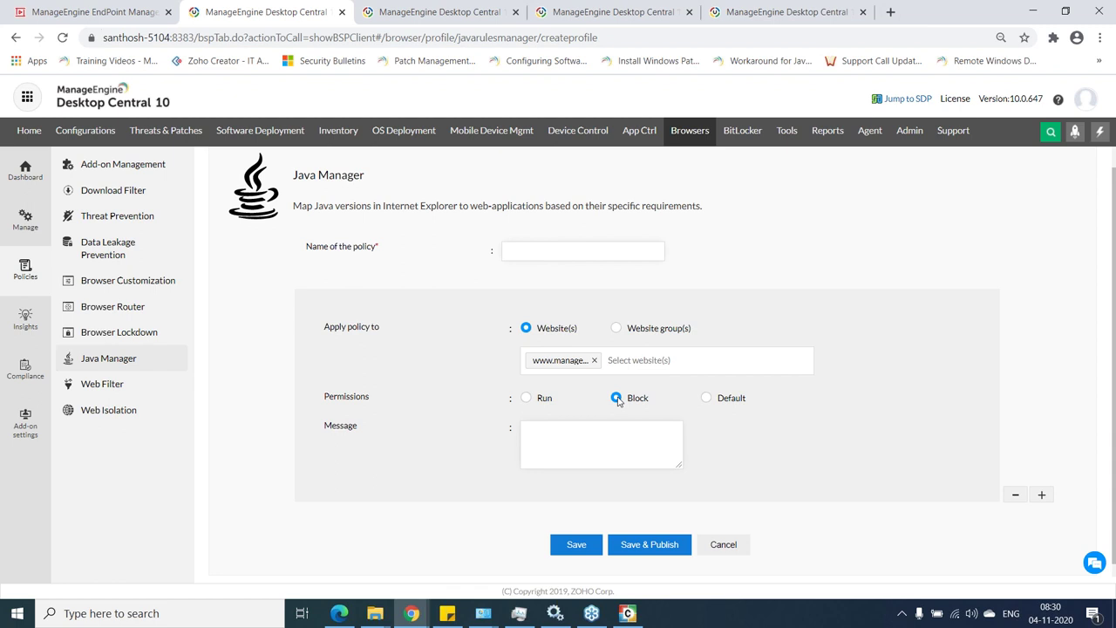
{"action": "key", "text": "alt+Tab"}
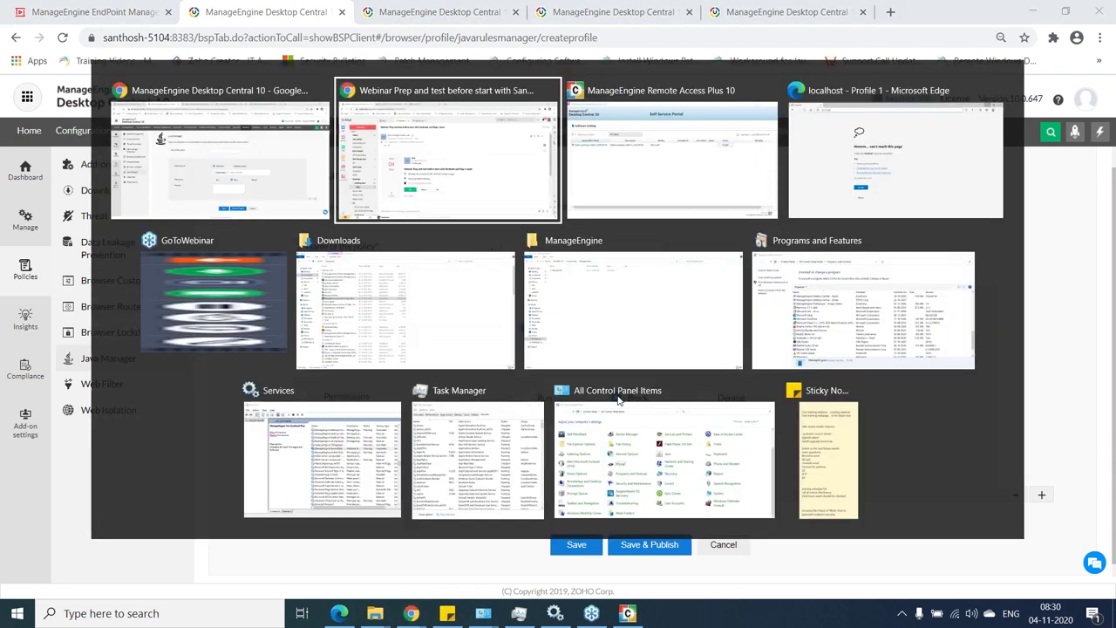
{"action": "key", "text": "alt+Tab"}
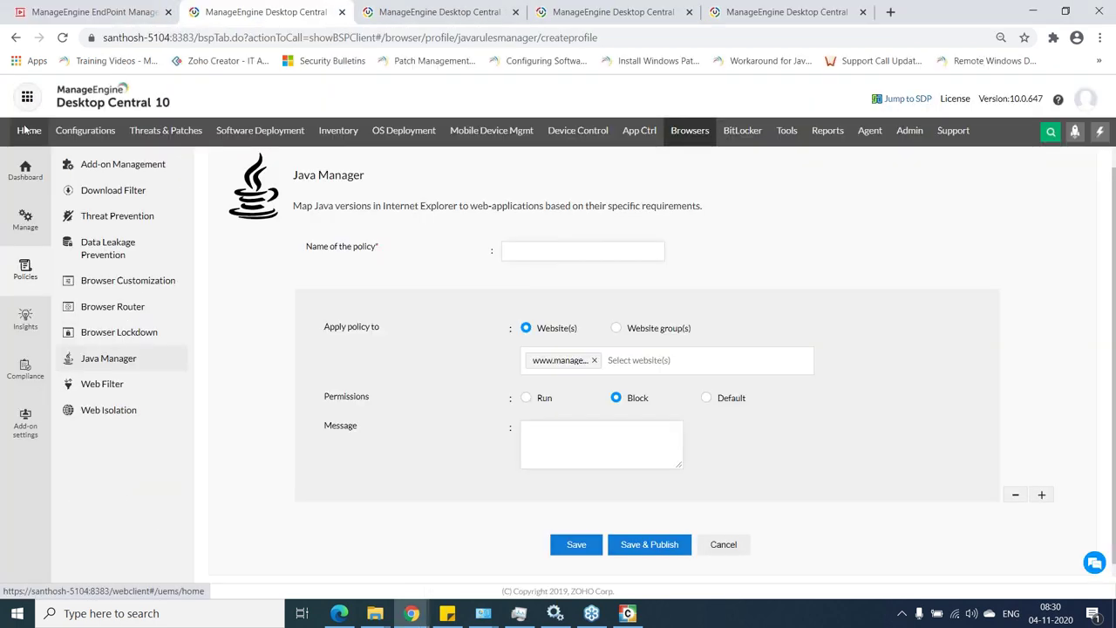
- Open a new Web Filter policy and examine its security restrictions, URL filter and block page appearance settings
{"action": "left_click", "coordinate": [126, 394]}
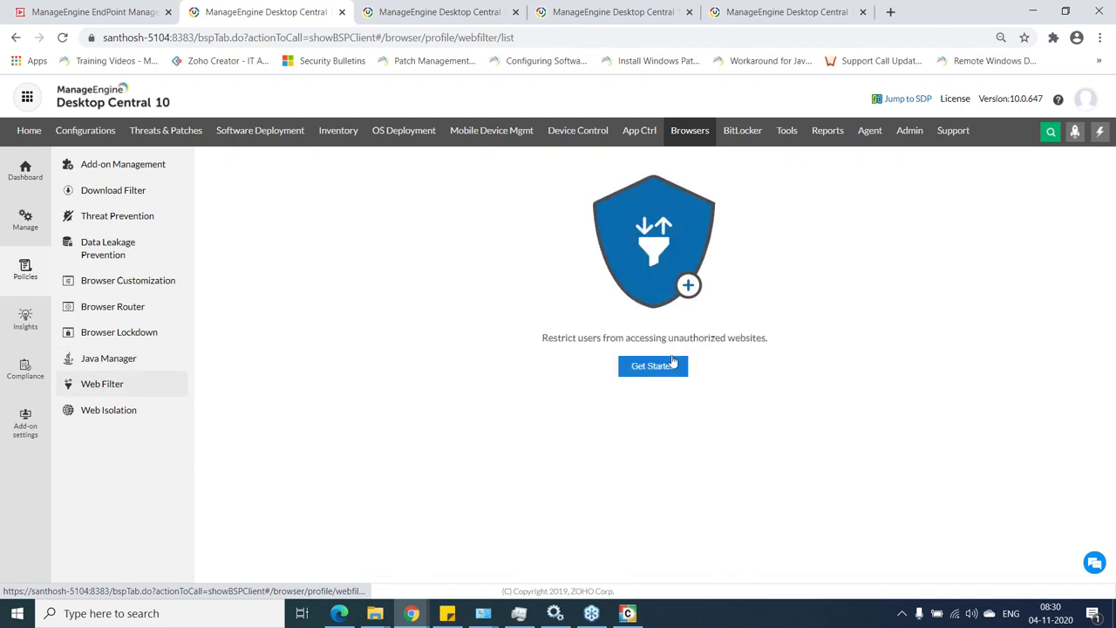
{"action": "left_click", "coordinate": [677, 367]}
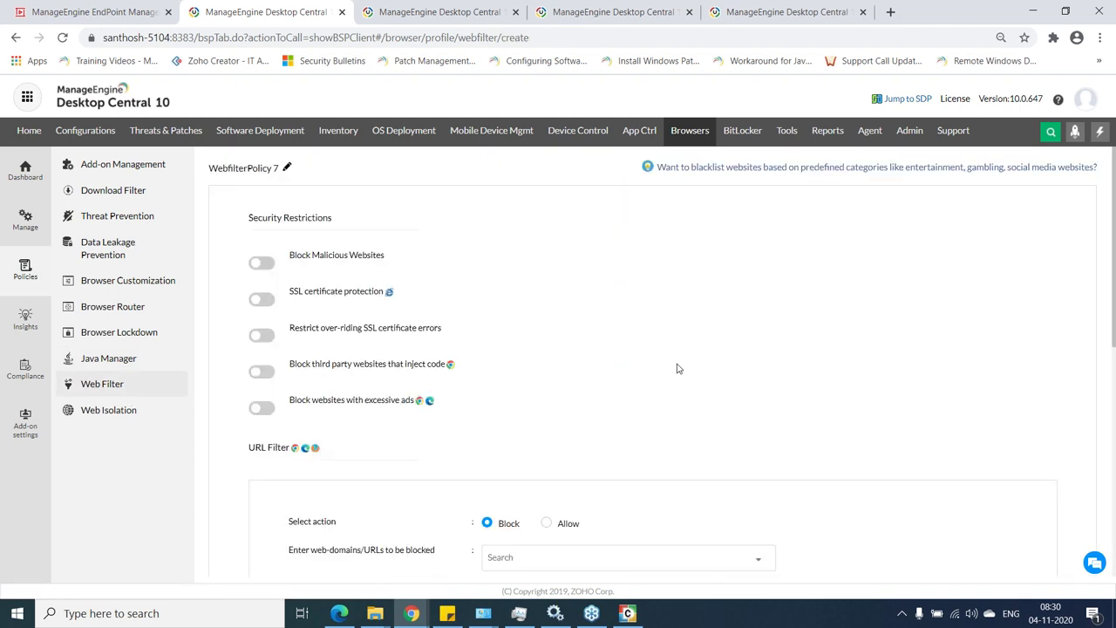
{"action": "scroll", "coordinate": [677, 368], "scroll_direction": "down", "scroll_amount": 1}
{"action": "scroll", "coordinate": [677, 368], "scroll_direction": "down", "scroll_amount": 1}
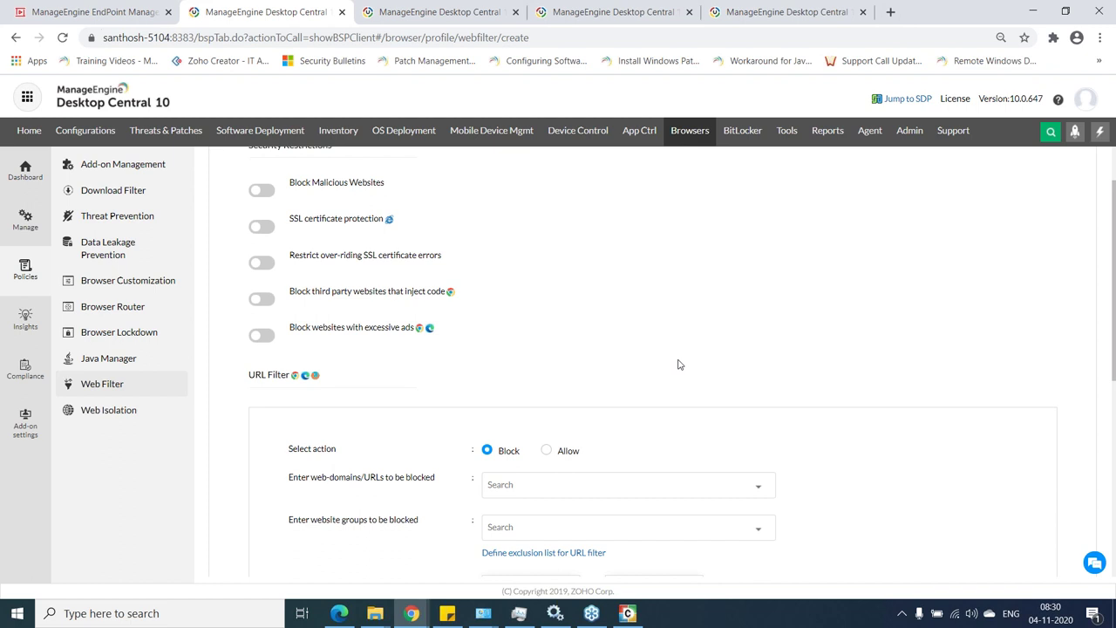
{"action": "scroll", "coordinate": [680, 365], "scroll_direction": "down", "scroll_amount": 3}
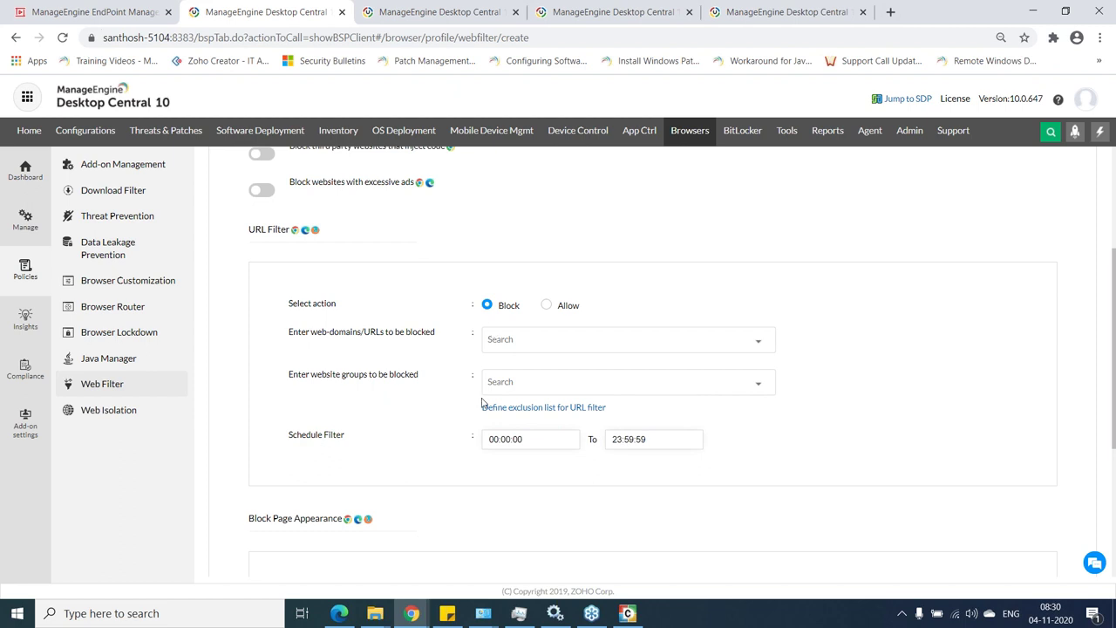
{"action": "scroll", "coordinate": [557, 443], "scroll_direction": "down", "scroll_amount": 2}
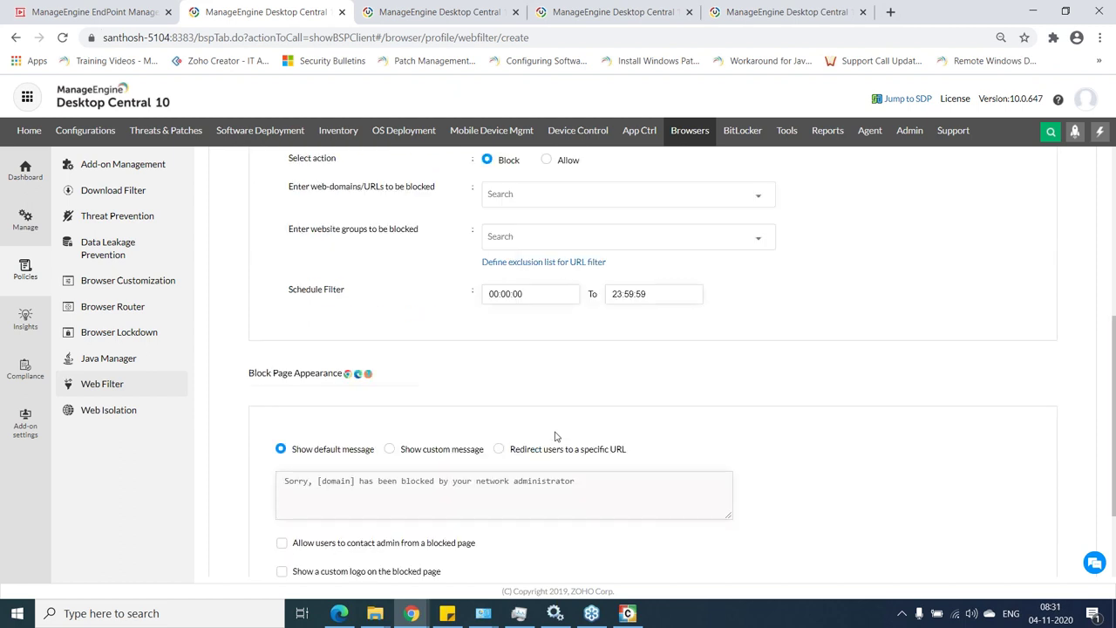
{"action": "scroll", "coordinate": [556, 436], "scroll_direction": "down", "scroll_amount": 2}
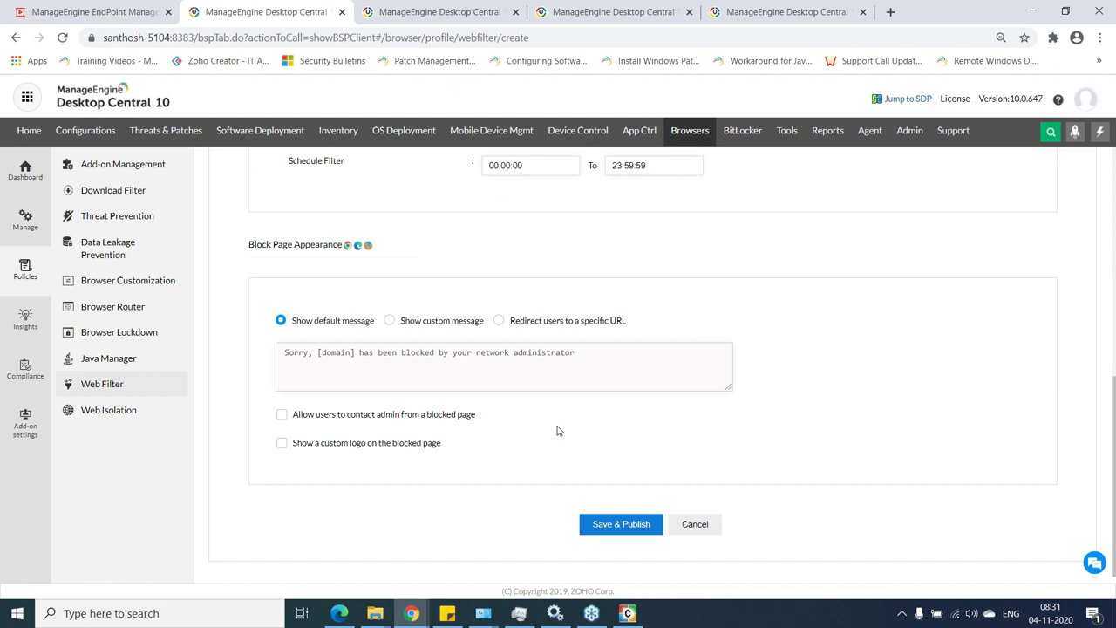
{"action": "scroll", "coordinate": [595, 444], "scroll_direction": "up", "scroll_amount": 4}
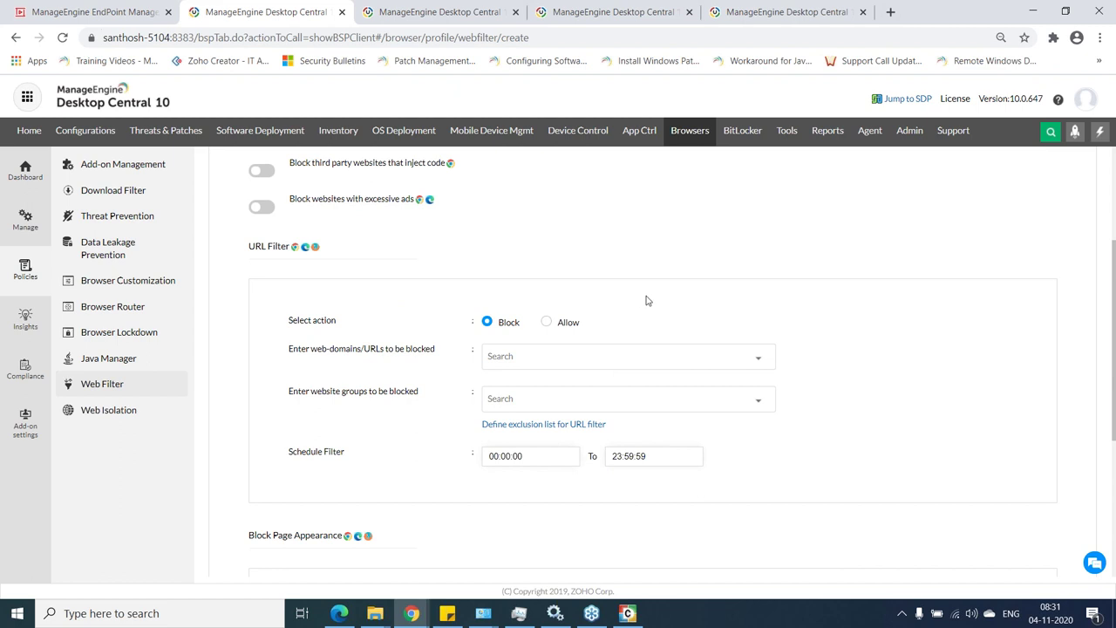
{"action": "scroll", "coordinate": [647, 301], "scroll_direction": "up", "scroll_amount": 3}
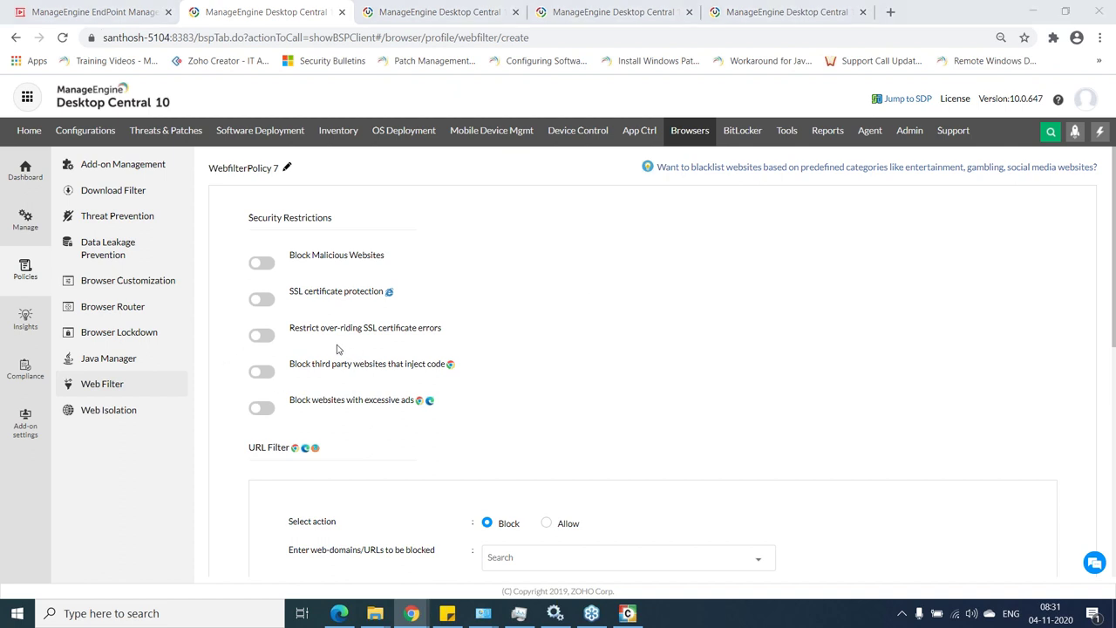
- Switch to the Zoho Show presentation, preview the slideshow as far as the USB management slide, and return to the Java permissions slide
{"action": "key", "text": "alt+Tab"}
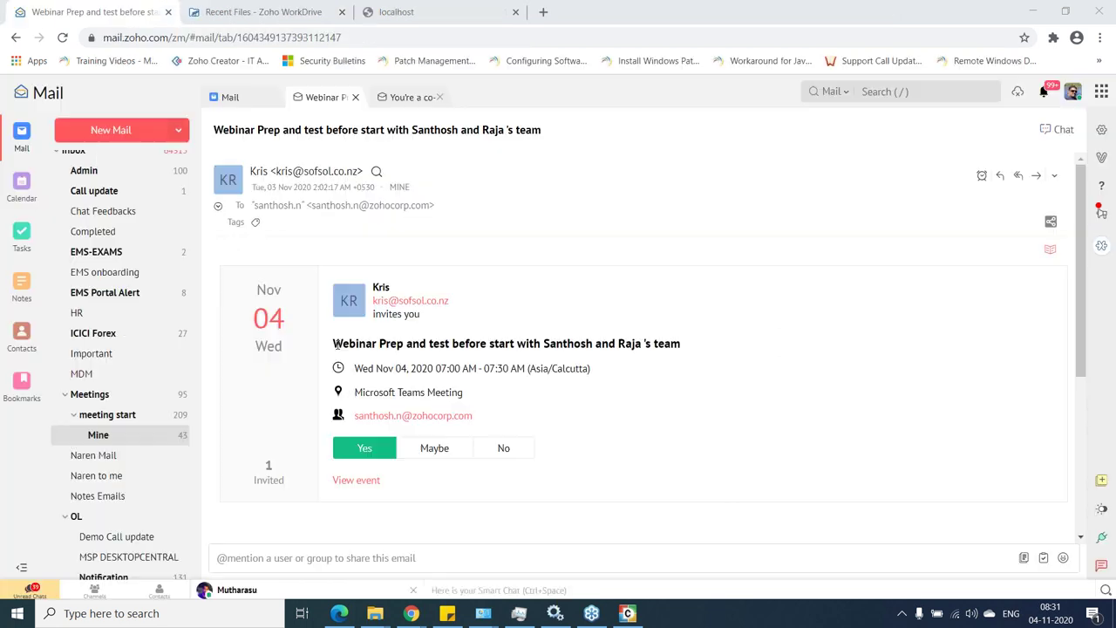
{"action": "key", "text": "alt+Tab"}
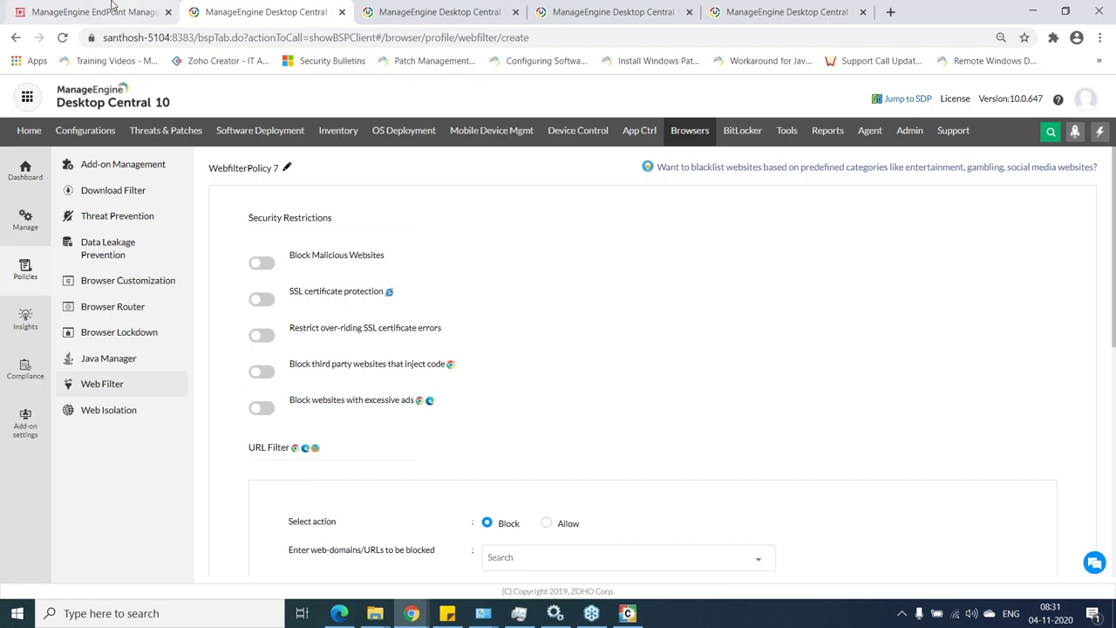
{"action": "left_click", "coordinate": [112, 5]}
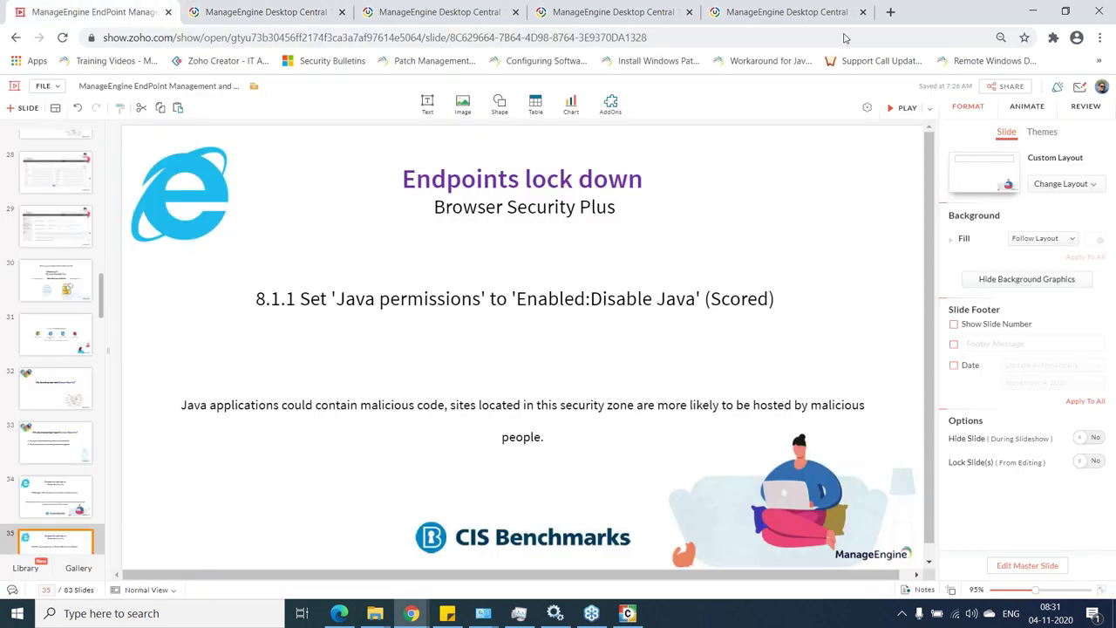
{"action": "left_click", "coordinate": [894, 110]}
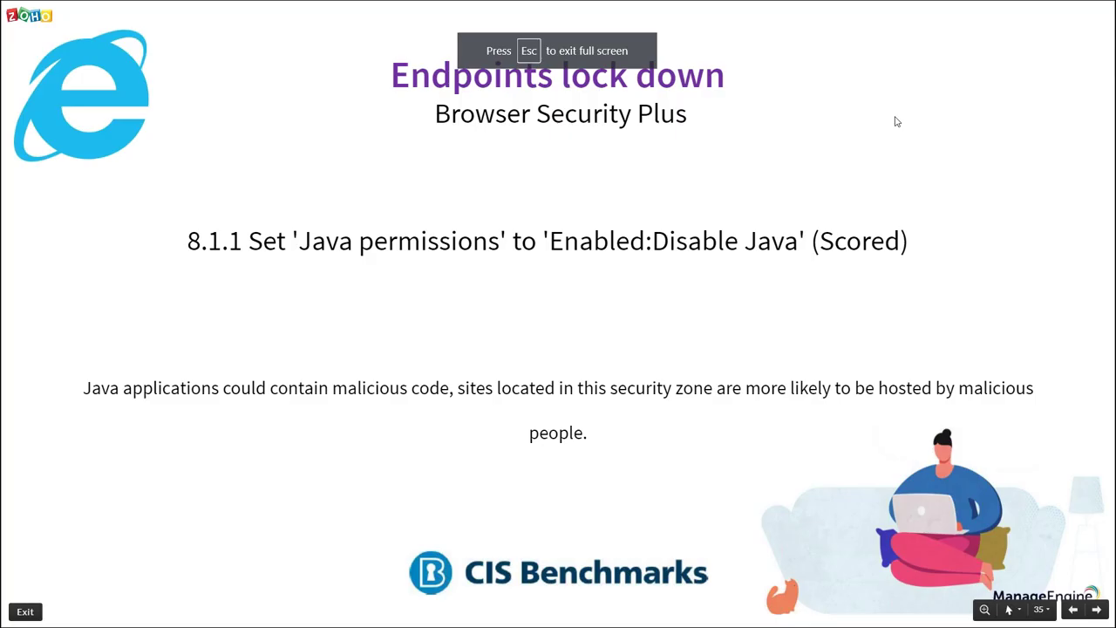
{"action": "key", "text": "Right"}
{"action": "key", "text": "Right"}
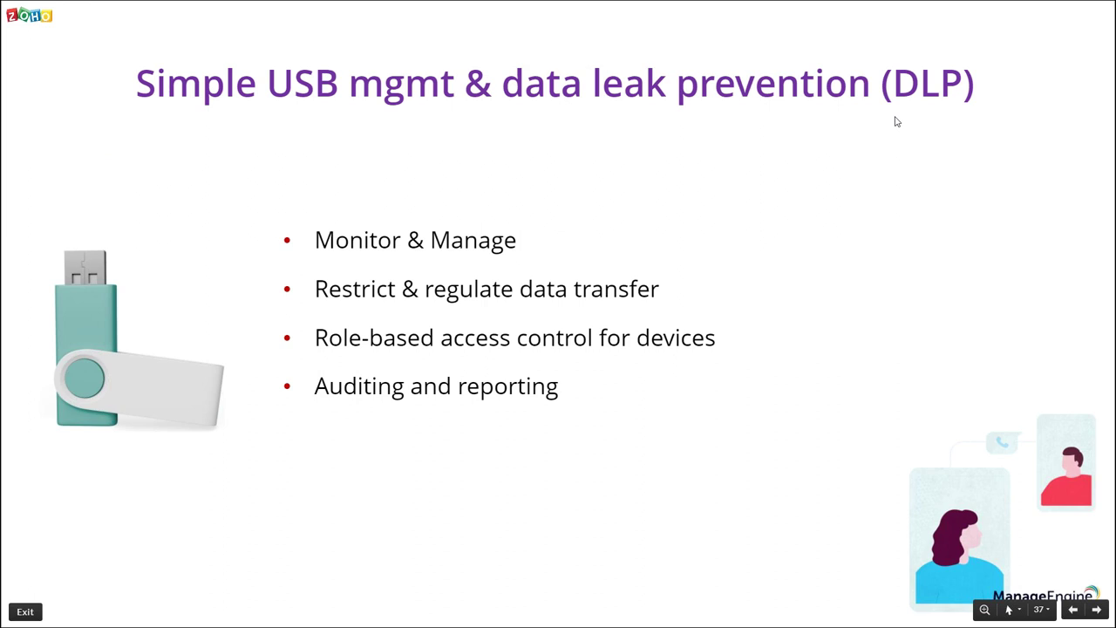
{"action": "key", "text": "Left"}
{"action": "key", "text": "Left"}
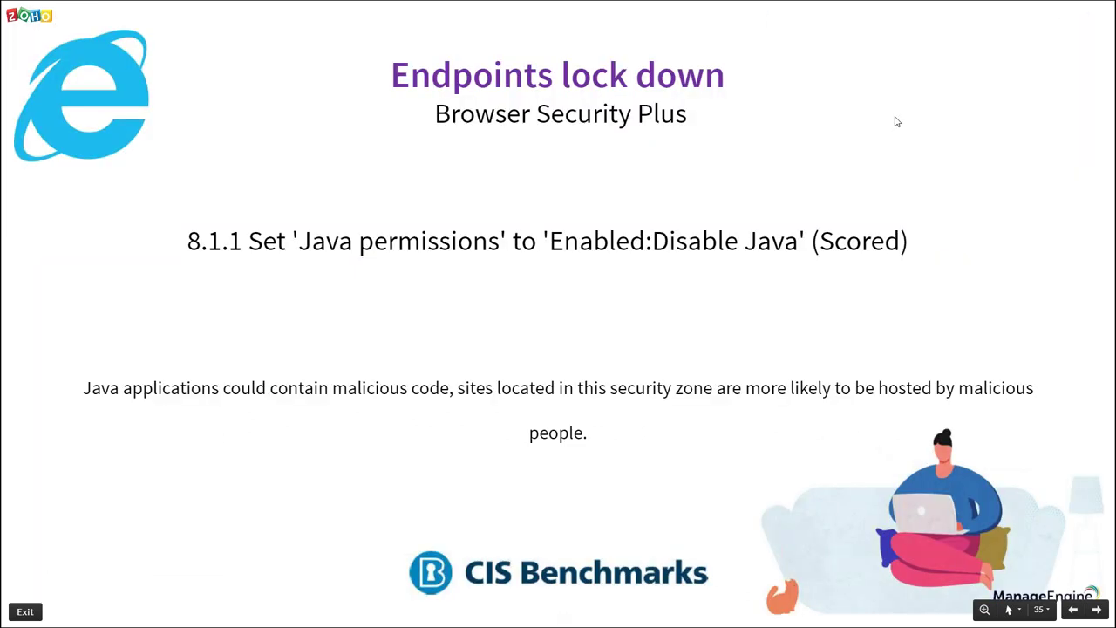
- Exit the slideshow and move the presentation into its own browser window
{"action": "key", "text": "alt+Tab"}
{"action": "key", "text": "alt+shift+Tab"}
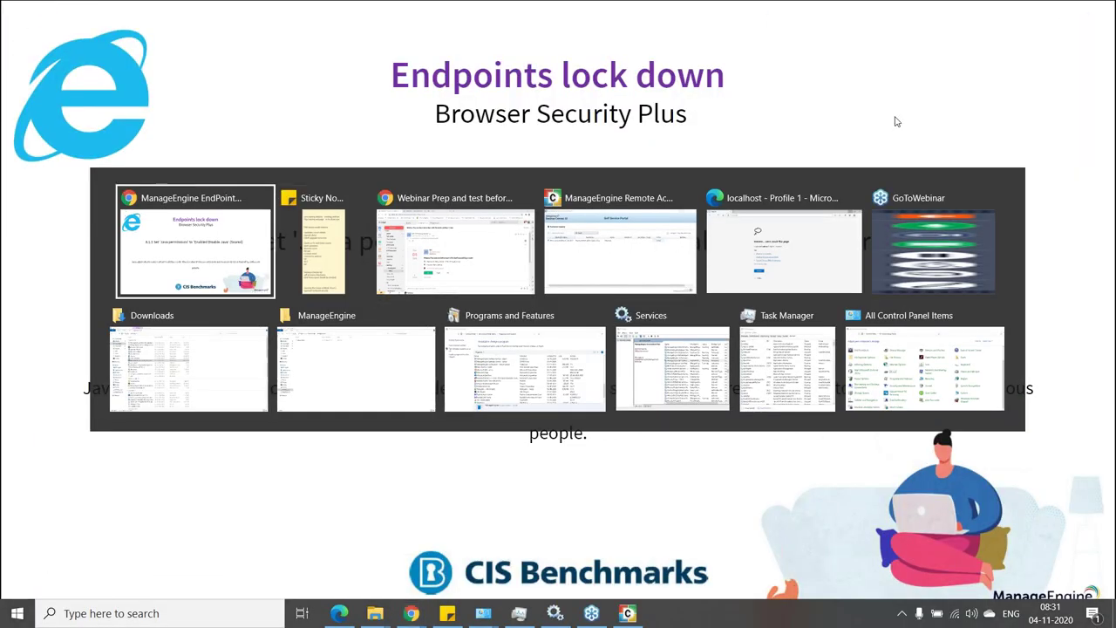
{"action": "key", "text": "Escape"}
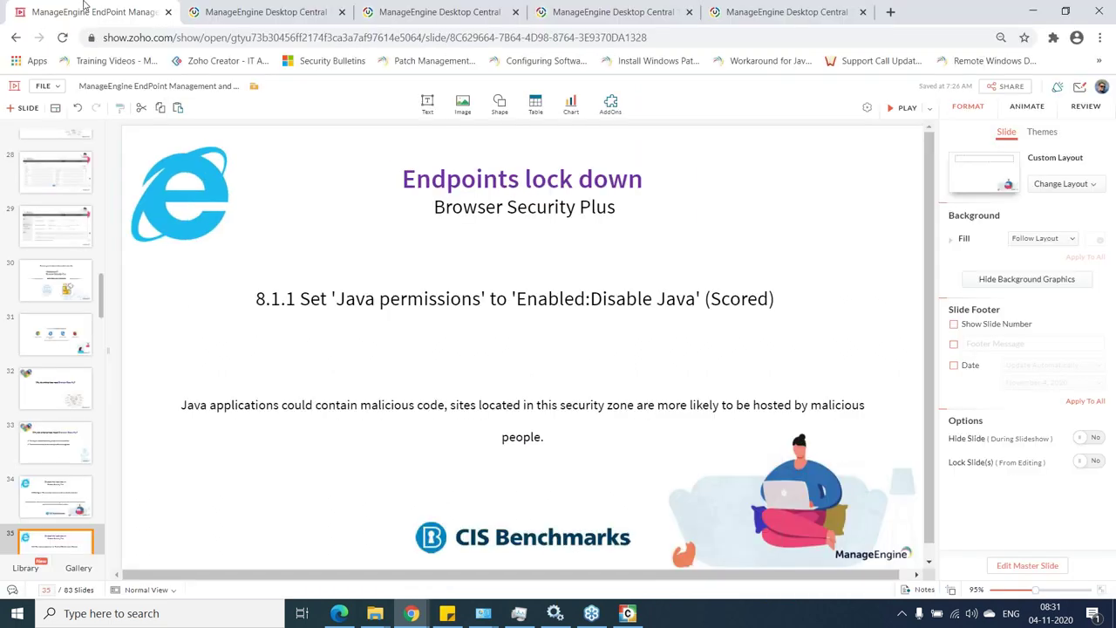
{"action": "left_click_drag", "start_coordinate": [88, 9], "coordinate": [85, 64]}
- Switch to Desktop Central, open a new Threat Prevention policy and examine its browser security settings
{"action": "key", "text": "alt+Tab"}
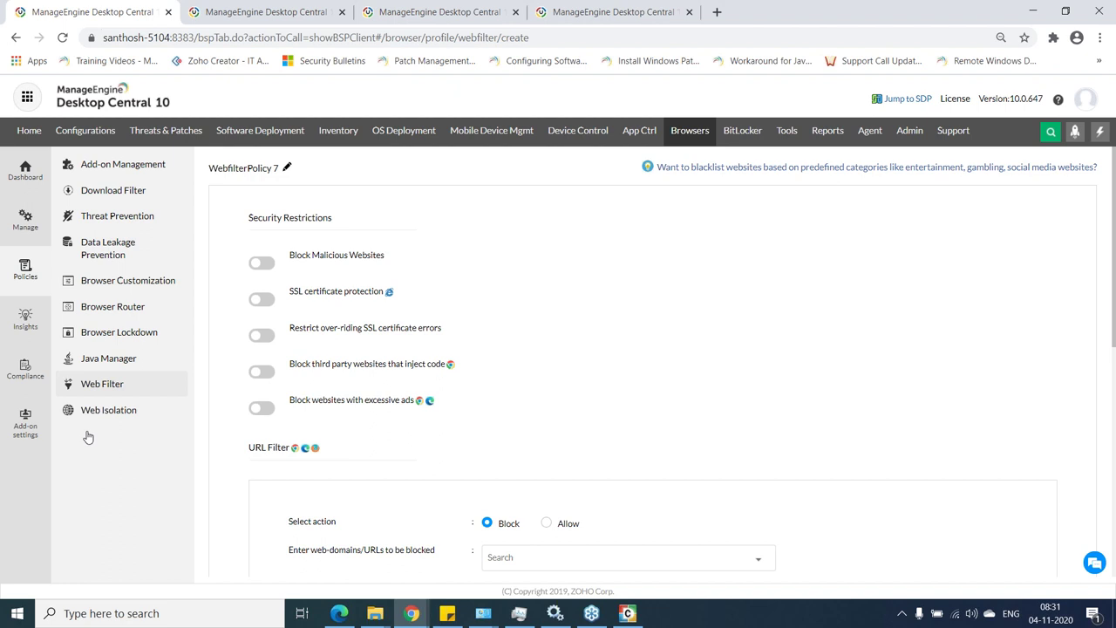
{"action": "left_click", "coordinate": [133, 216]}
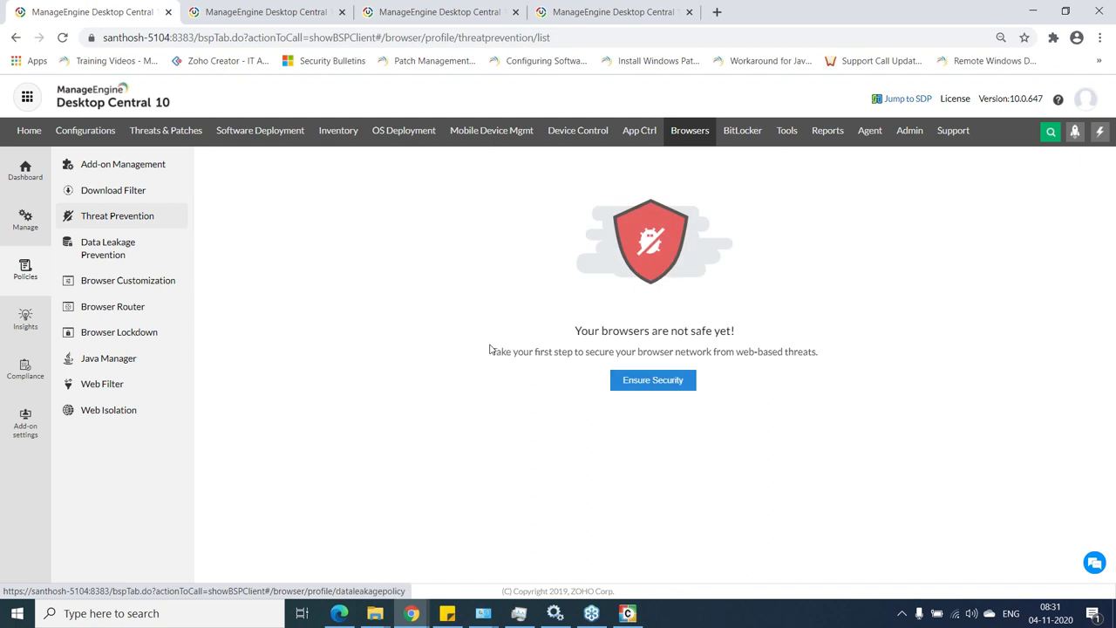
{"action": "left_click", "coordinate": [624, 382]}
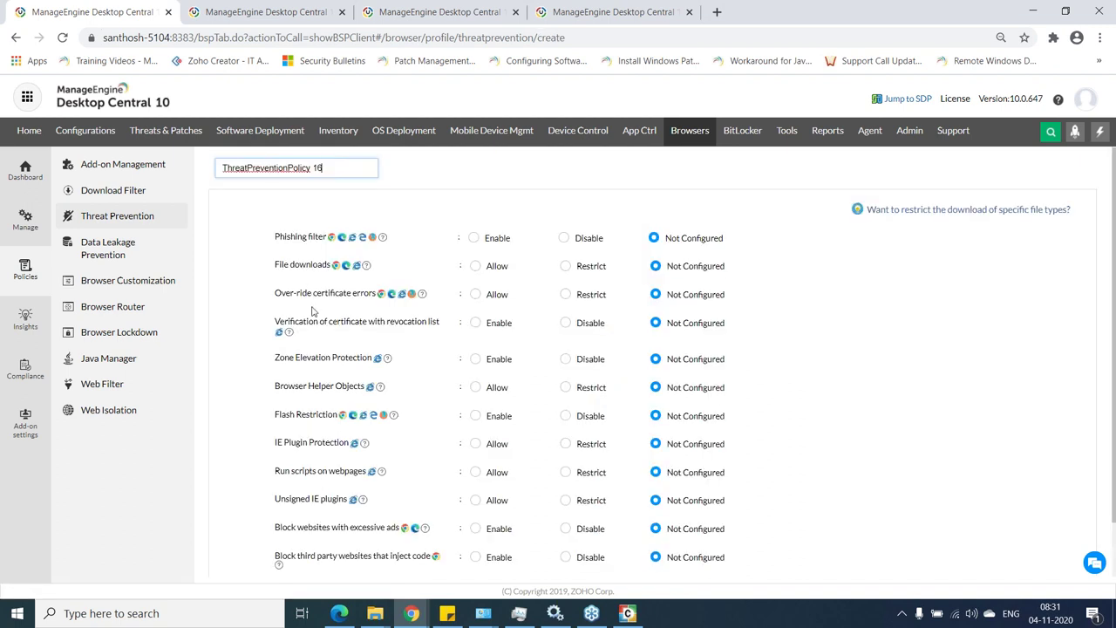
{"action": "scroll", "coordinate": [312, 310], "scroll_direction": "down", "scroll_amount": 1}
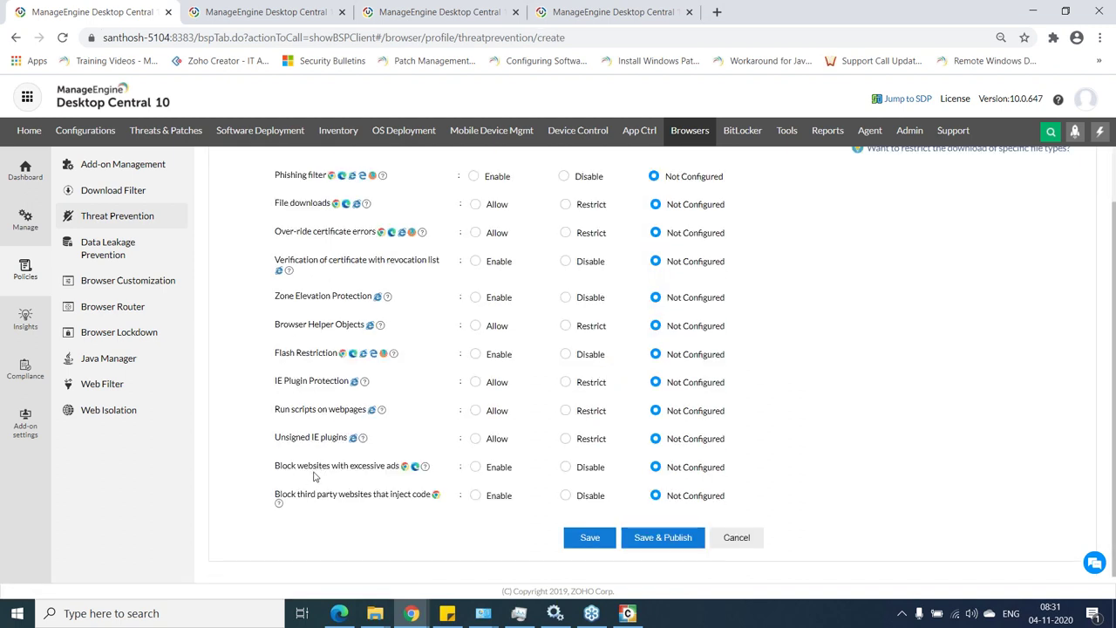
{"action": "scroll", "coordinate": [319, 475], "scroll_direction": "up", "scroll_amount": 1}
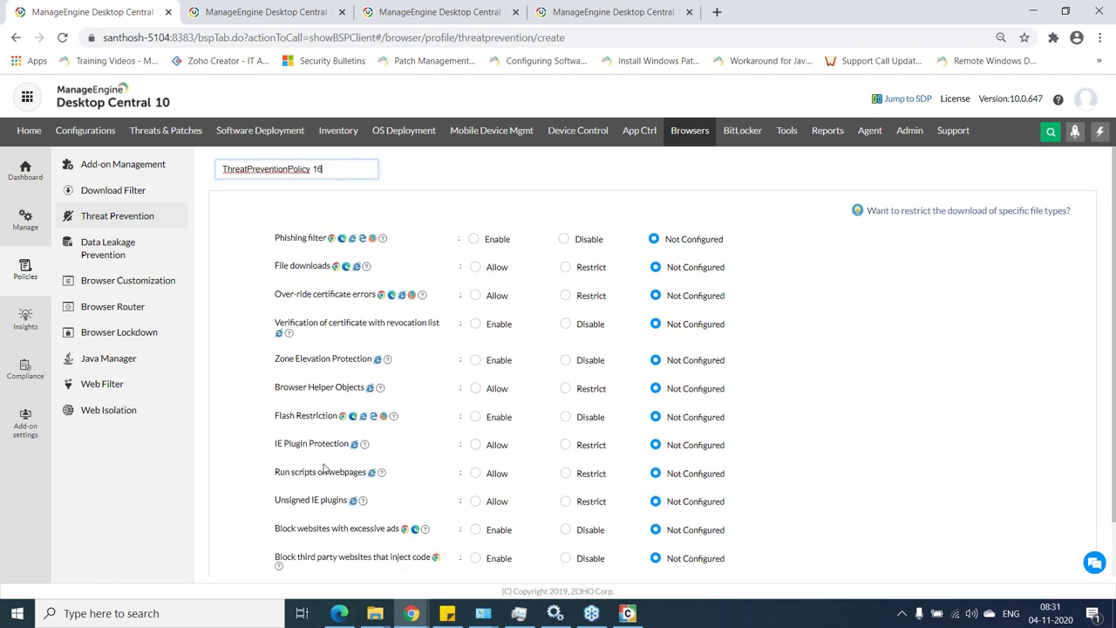
{"action": "scroll", "coordinate": [323, 468], "scroll_direction": "down", "scroll_amount": 1}
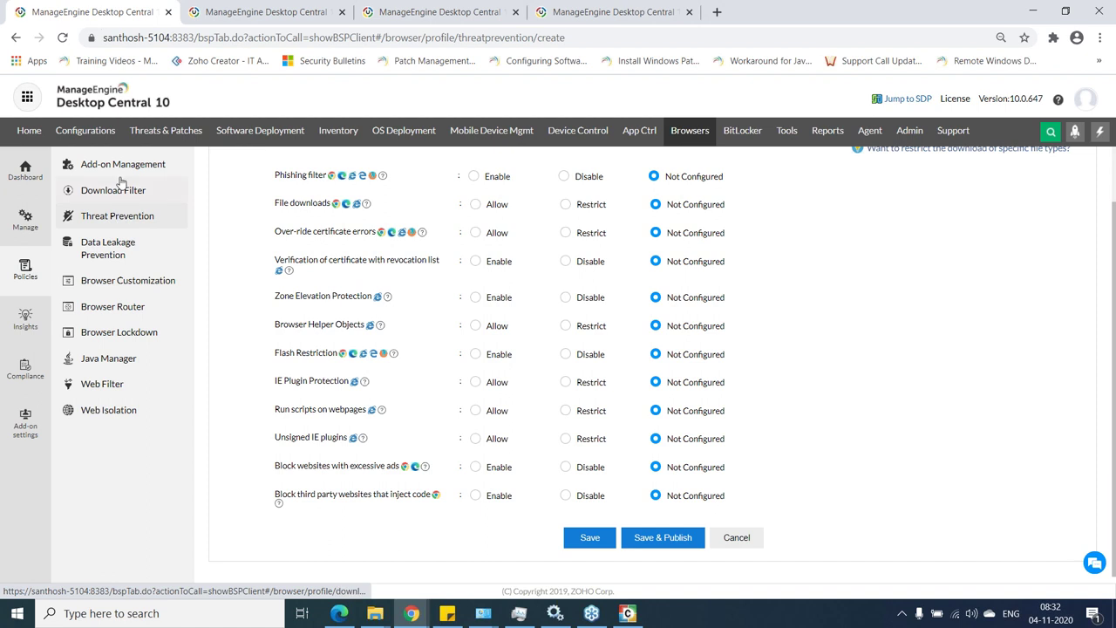
- Start a new Data Leakage Prevention policy and set Background processing to Disable
{"action": "left_click", "coordinate": [132, 255]}
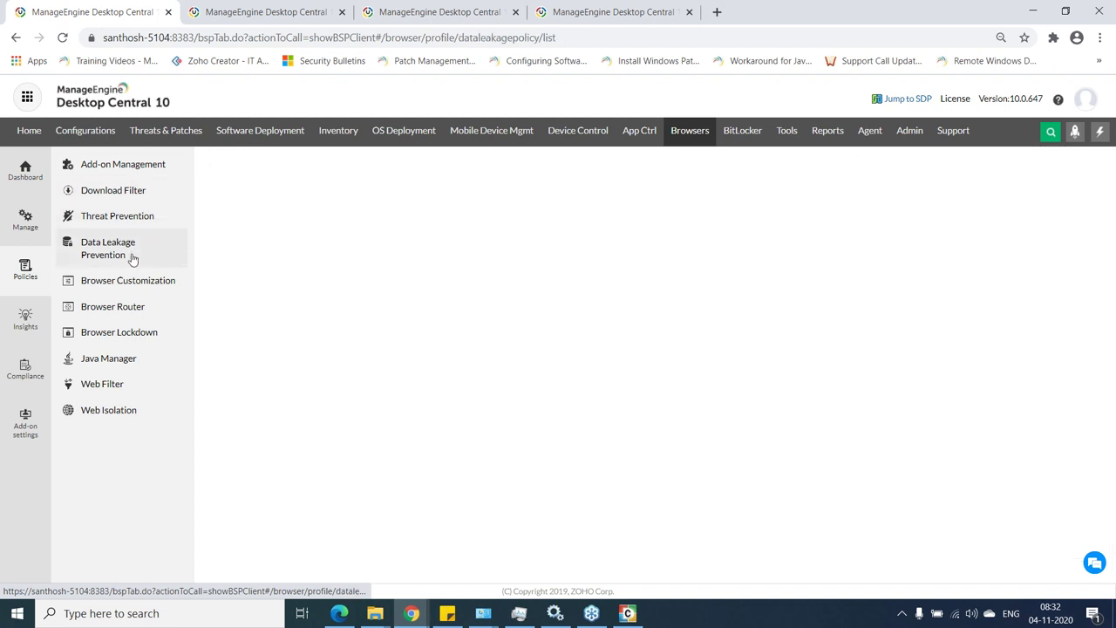
{"action": "left_click", "coordinate": [740, 350]}
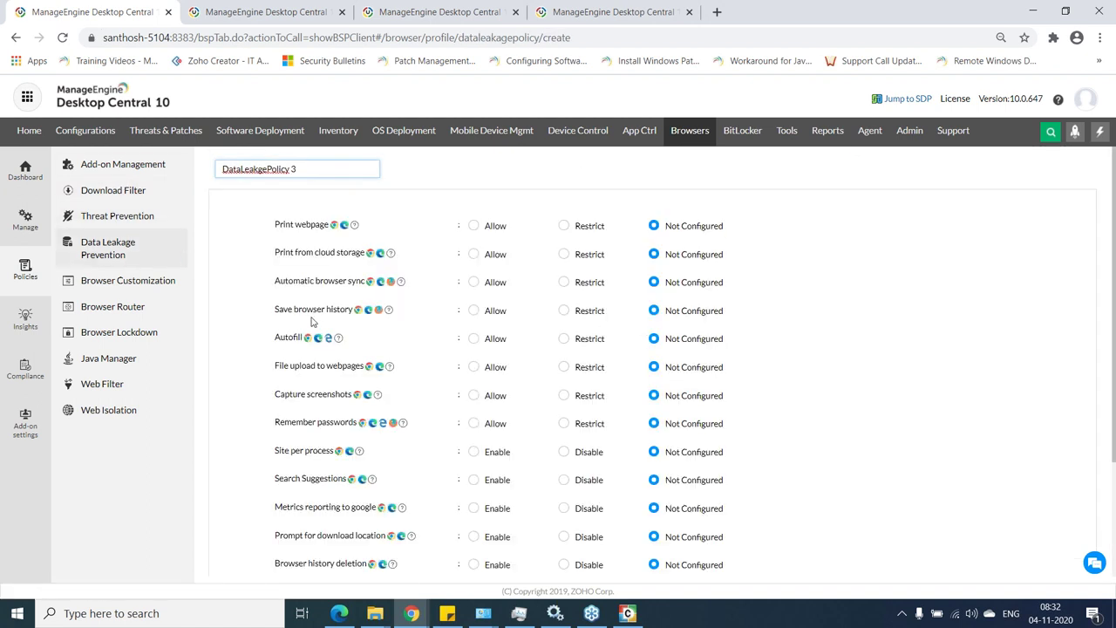
{"action": "scroll", "coordinate": [314, 314], "scroll_direction": "down", "scroll_amount": 2}
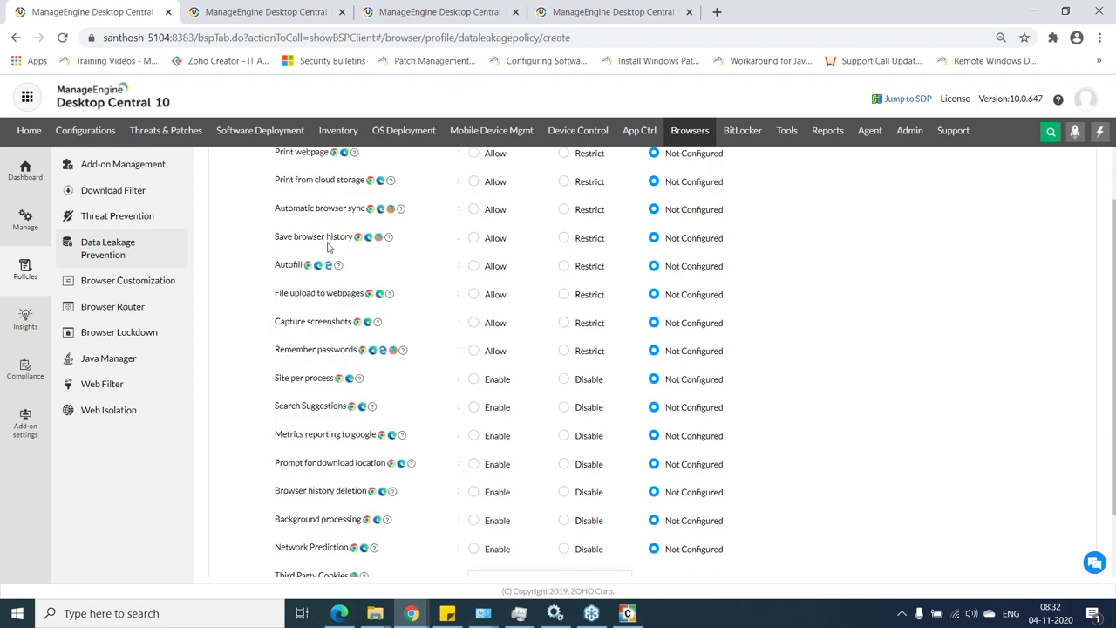
{"action": "scroll", "coordinate": [329, 253], "scroll_direction": "down", "scroll_amount": 2}
{"action": "triple_click", "coordinate": [314, 455]}
{"action": "triple_click", "coordinate": [360, 455]}
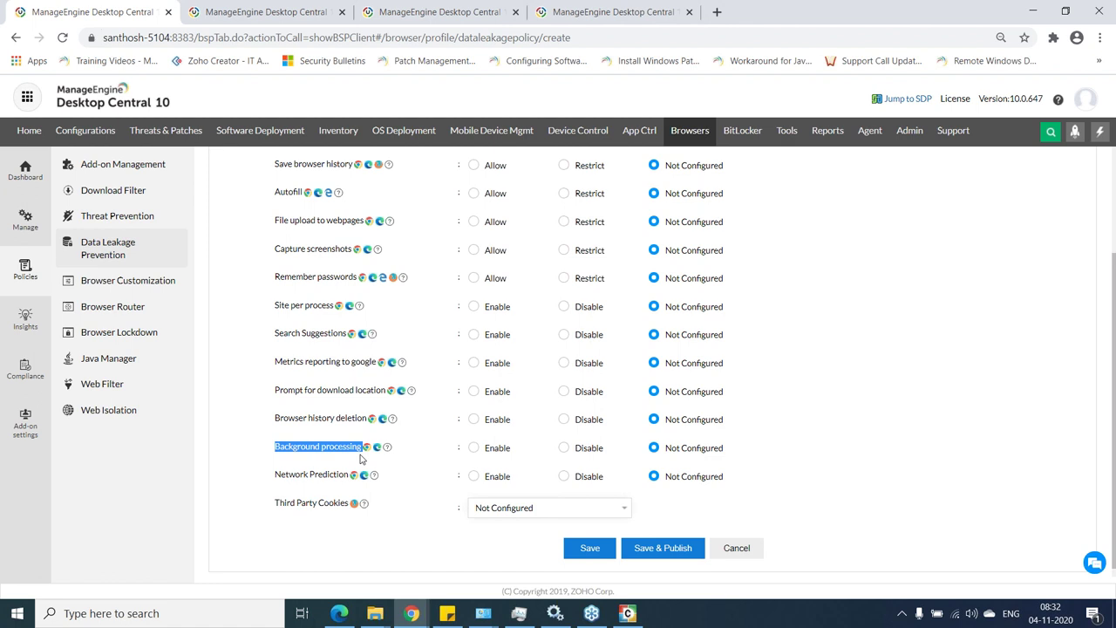
{"action": "left_click", "coordinate": [565, 450]}
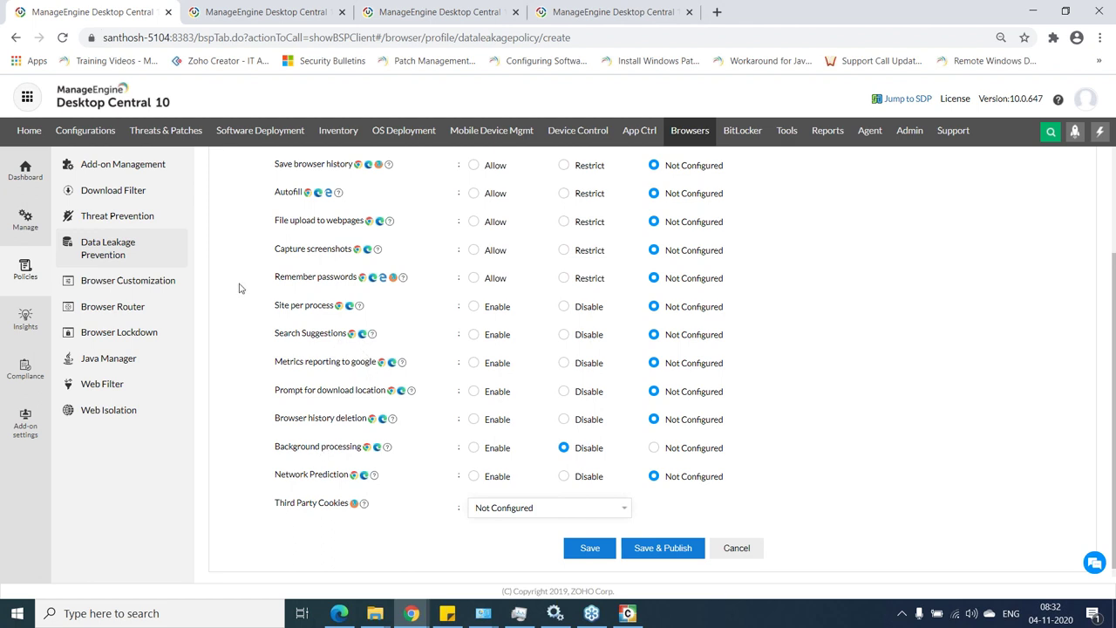
- Review the CIS Compliance details and the ZOHOCORP computer's non-compliant configurations, and return to the compliance overview
{"action": "left_click", "coordinate": [26, 366]}
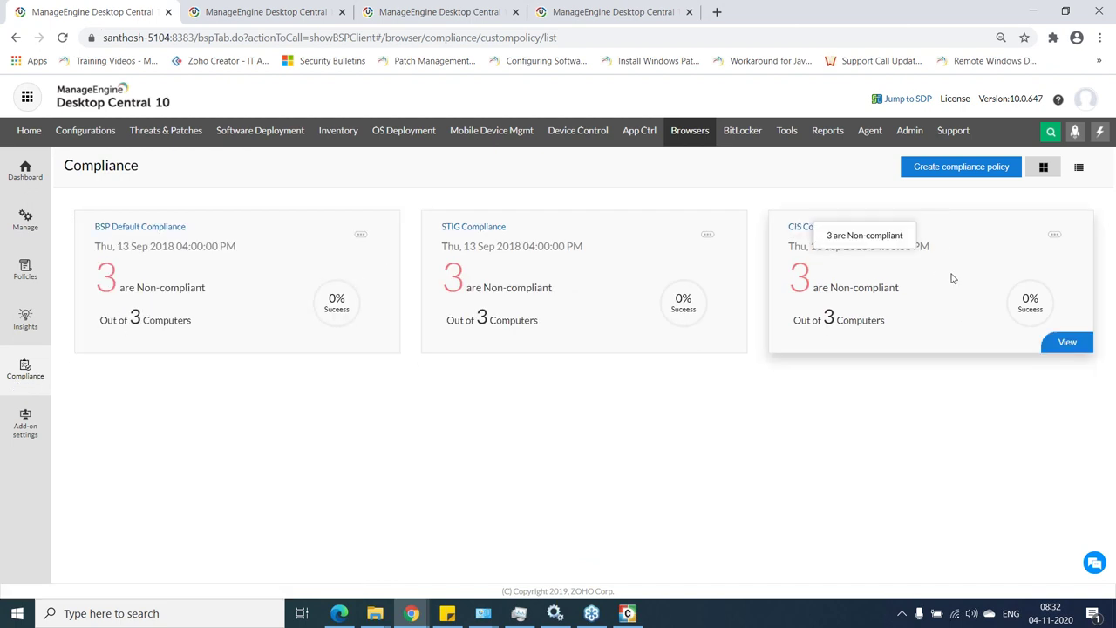
{"action": "left_click", "coordinate": [1062, 346]}
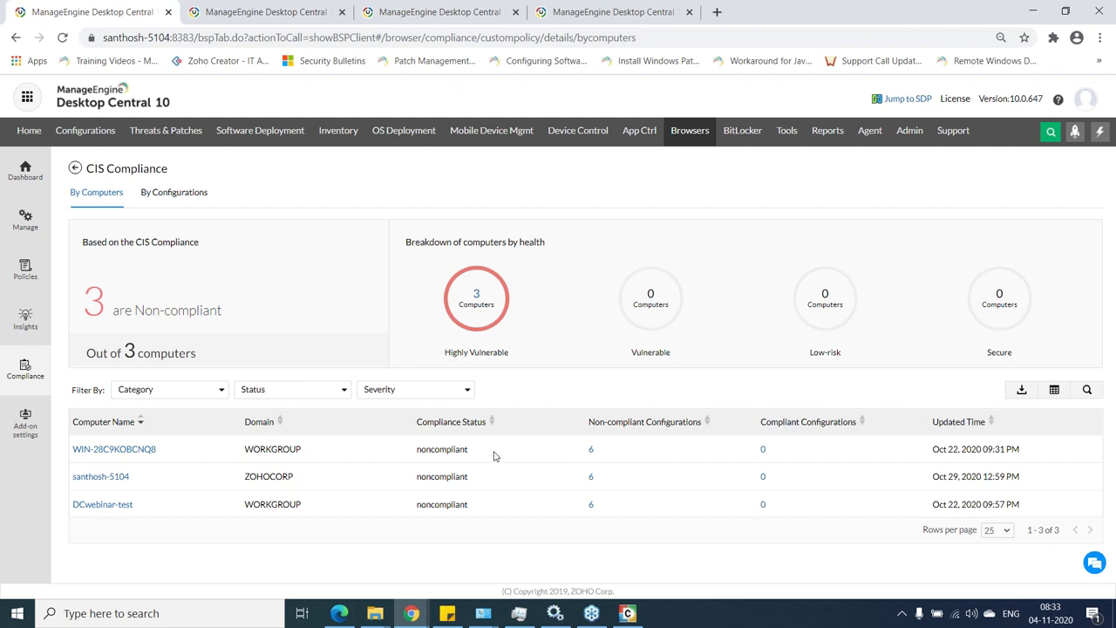
{"action": "left_click", "coordinate": [591, 478]}
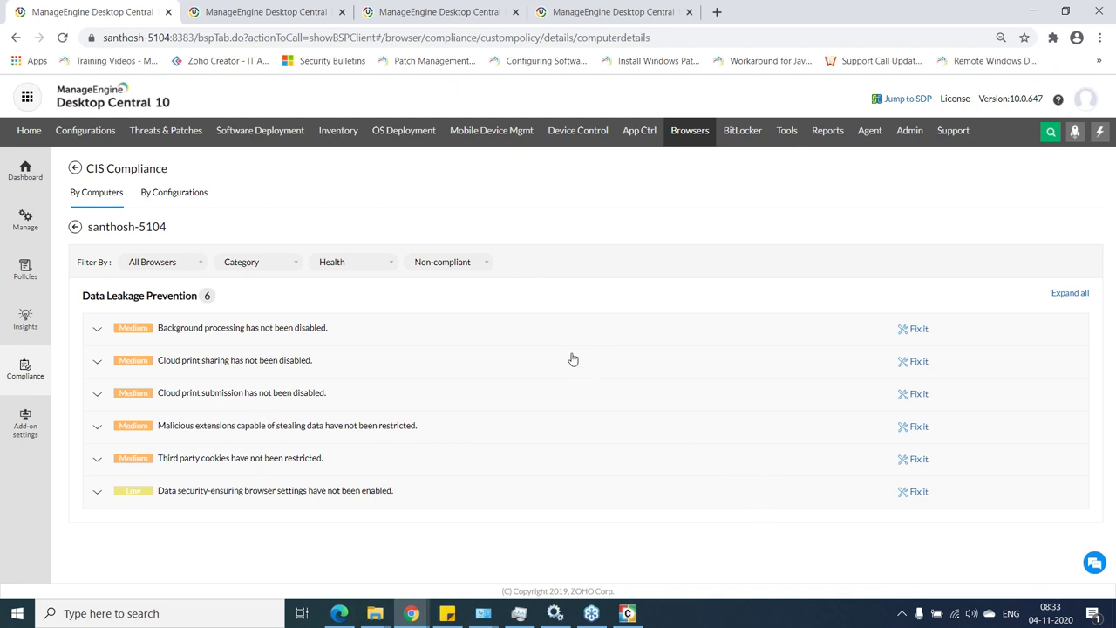
{"action": "left_click", "coordinate": [25, 371]}
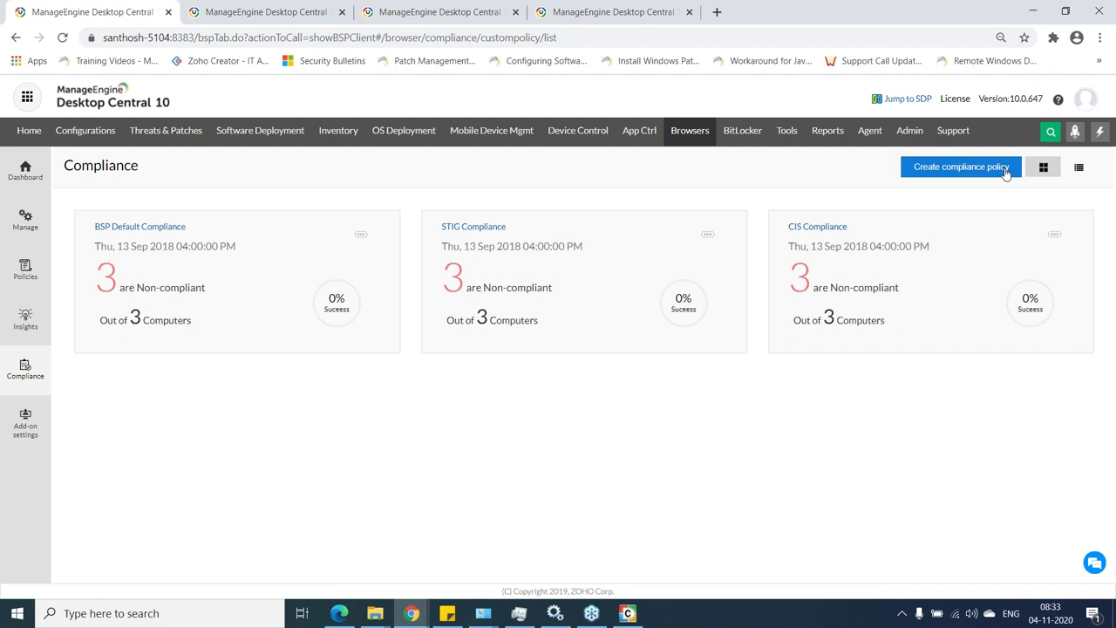
- Open the ZOHOCORP computer's details in the browser insights and view its web activity and installed browsers
{"action": "left_click", "coordinate": [24, 320]}
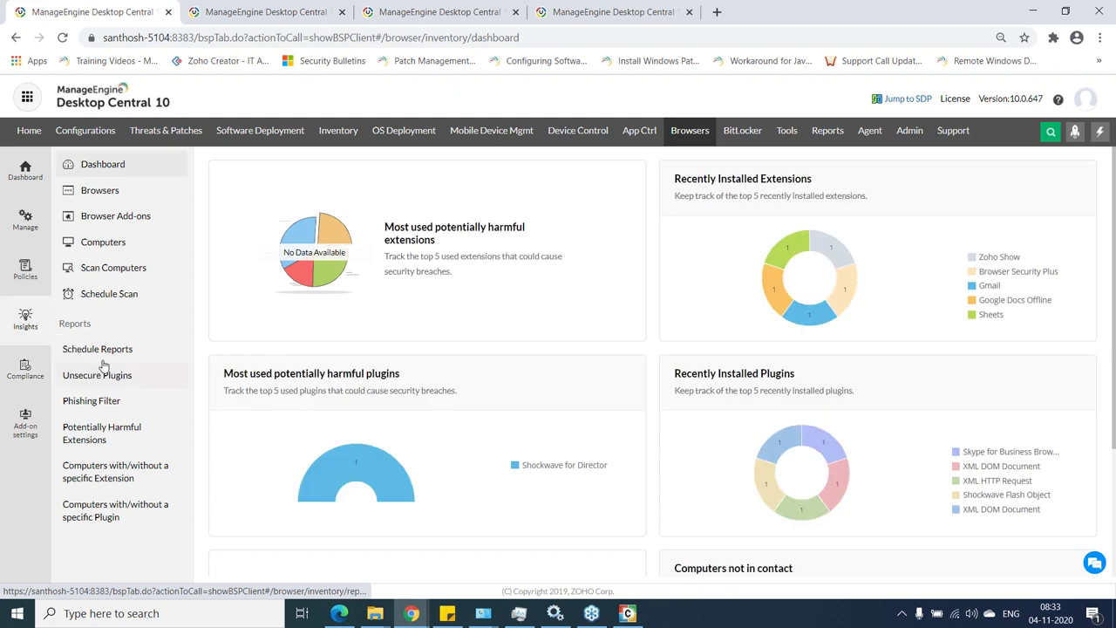
{"action": "left_click", "coordinate": [128, 249]}
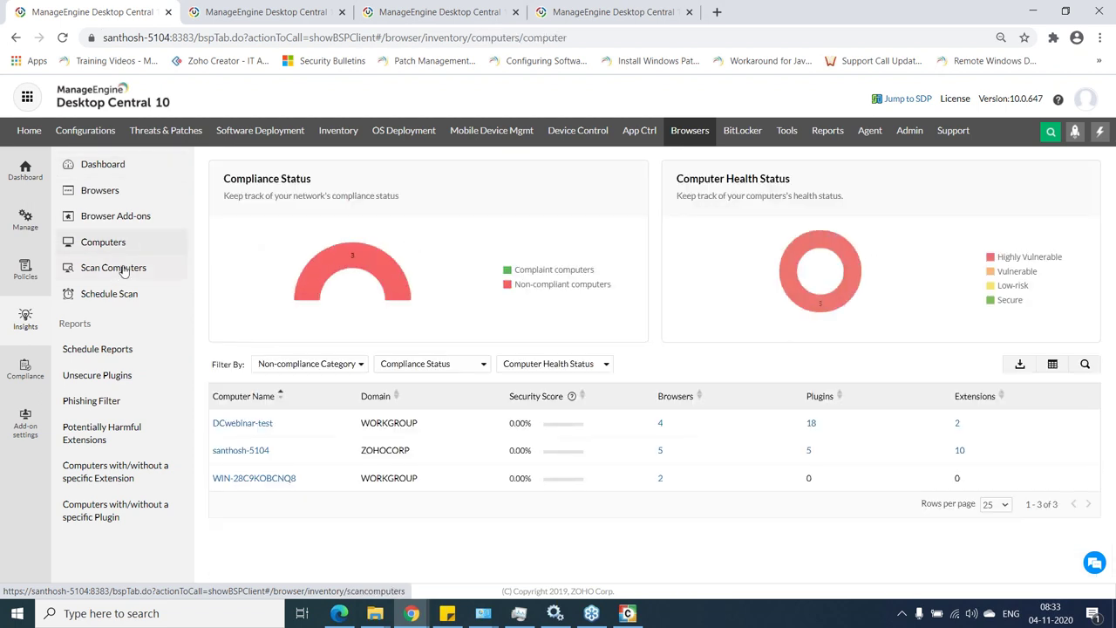
{"action": "left_click", "coordinate": [246, 454]}
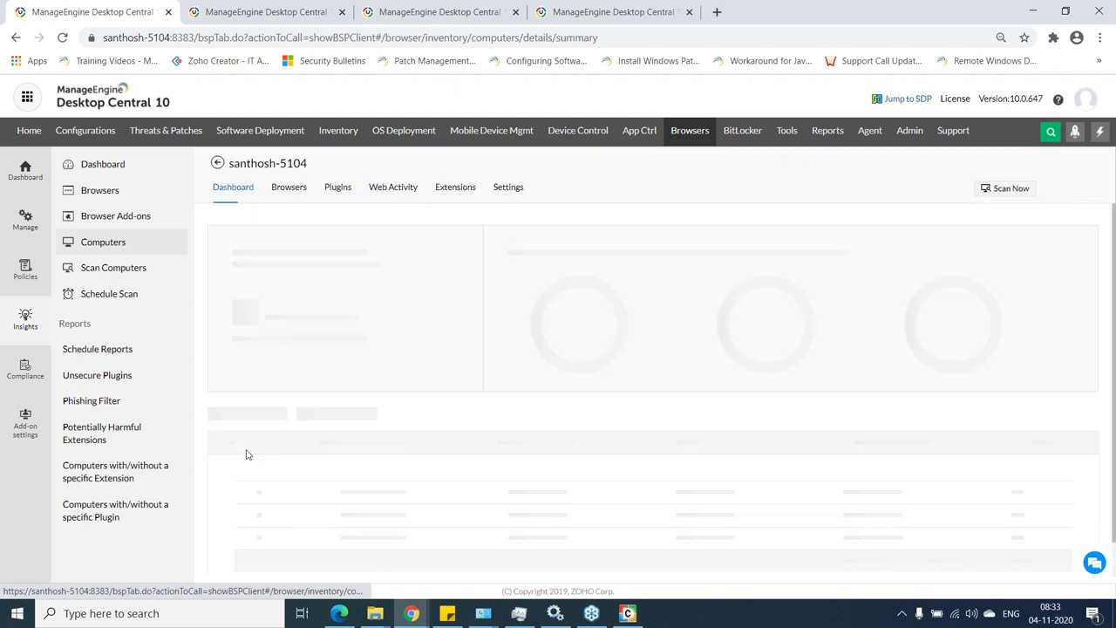
{"action": "left_click", "coordinate": [392, 189]}
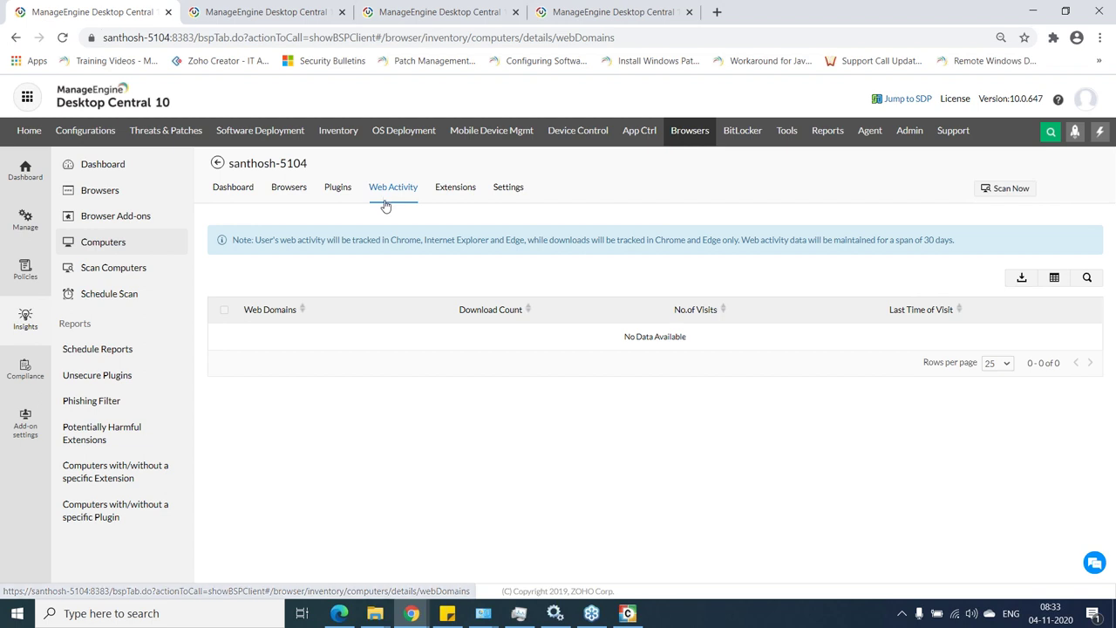
{"action": "left_click", "coordinate": [281, 196]}
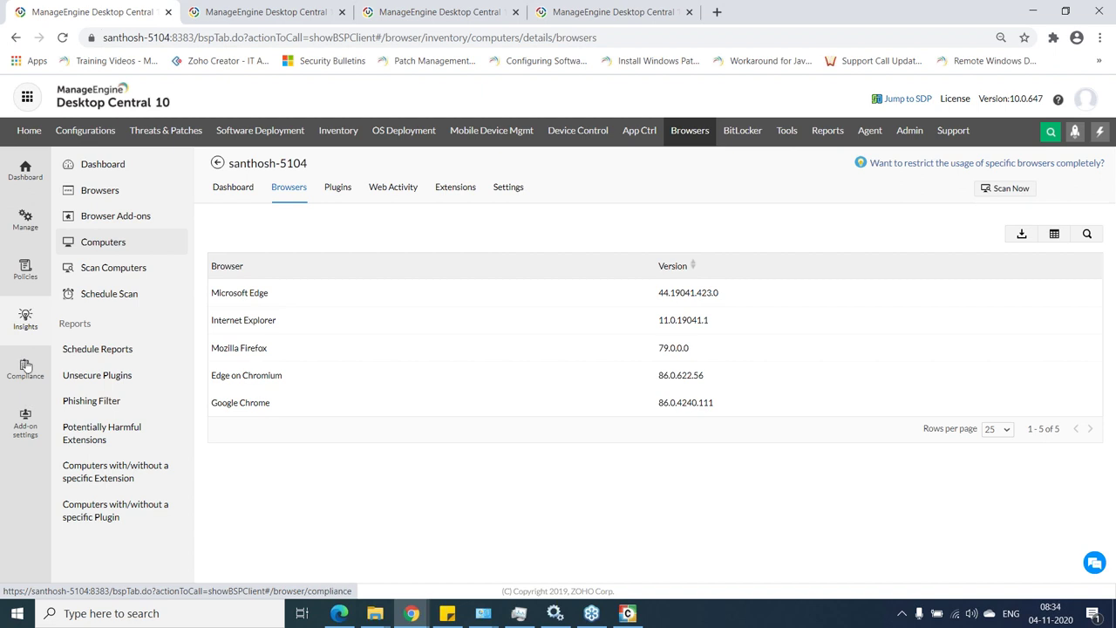
- View the Browser Lockdown and Web Isolation policy pages
{"action": "left_click", "coordinate": [27, 271]}
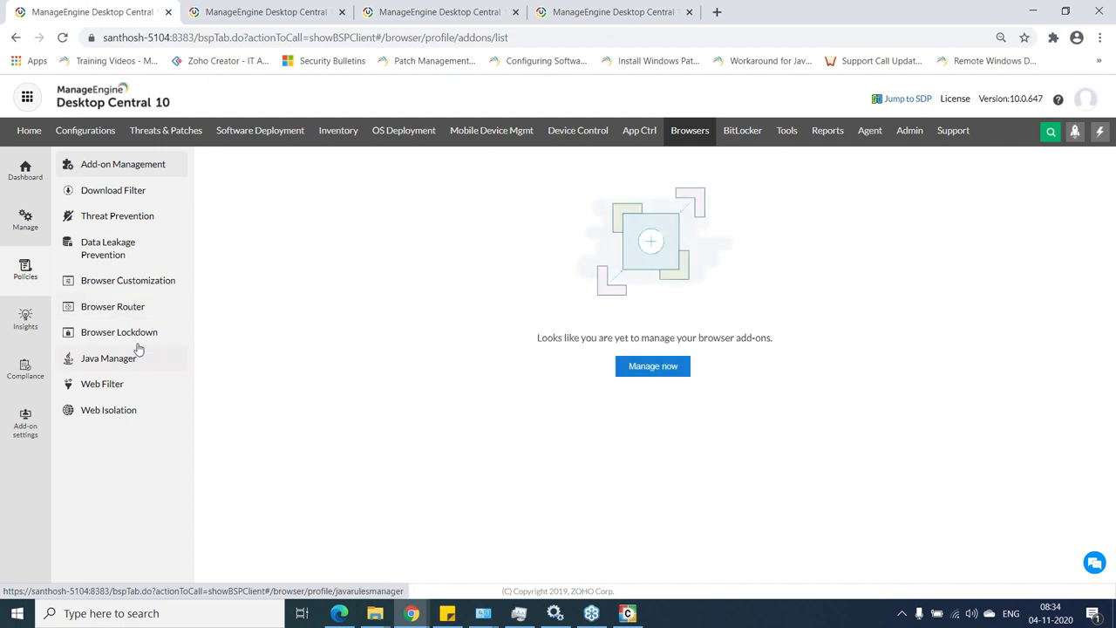
{"action": "left_click", "coordinate": [136, 342]}
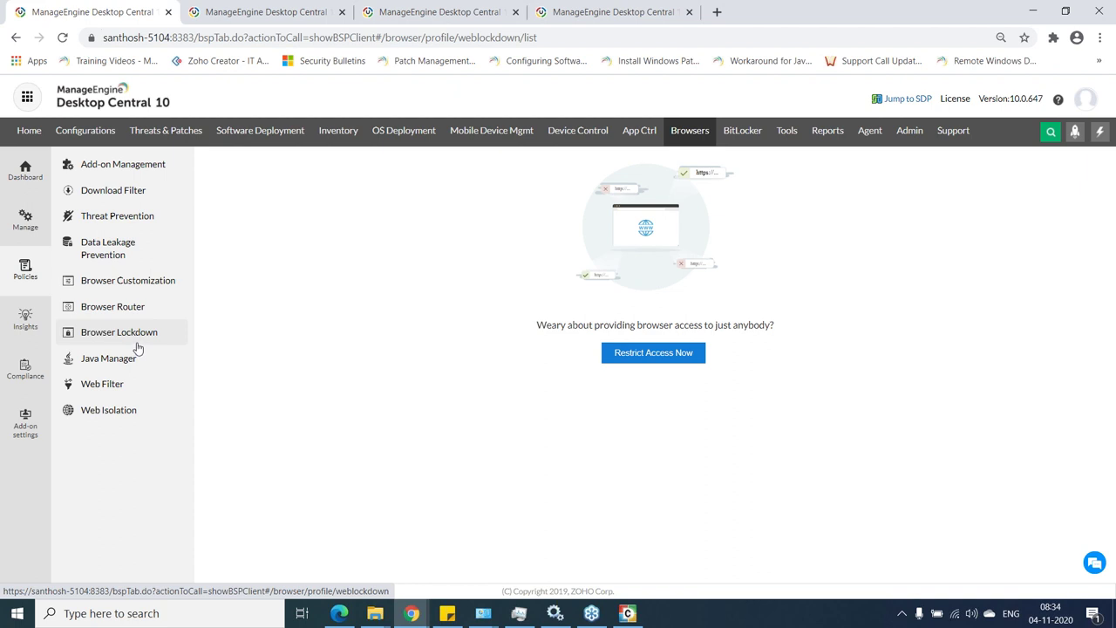
{"action": "left_click", "coordinate": [161, 416]}
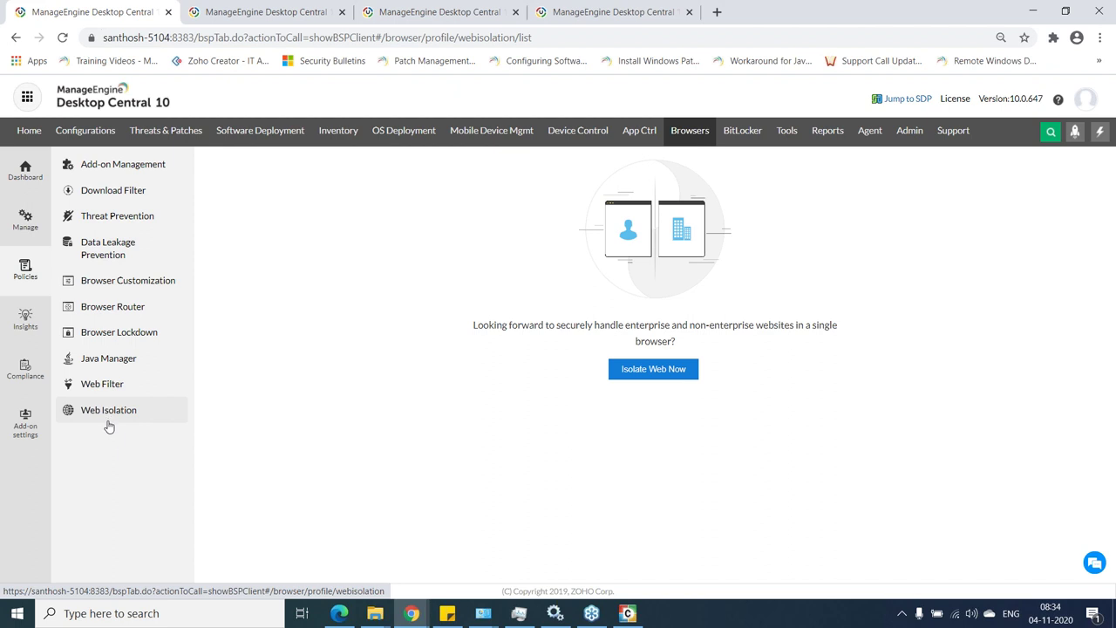
- Switch to the Zoho Show presentation, play the slideshow from the Java permissions slide and advance to the USB management and data leak prevention slide
{"action": "key", "text": "alt+Tab"}
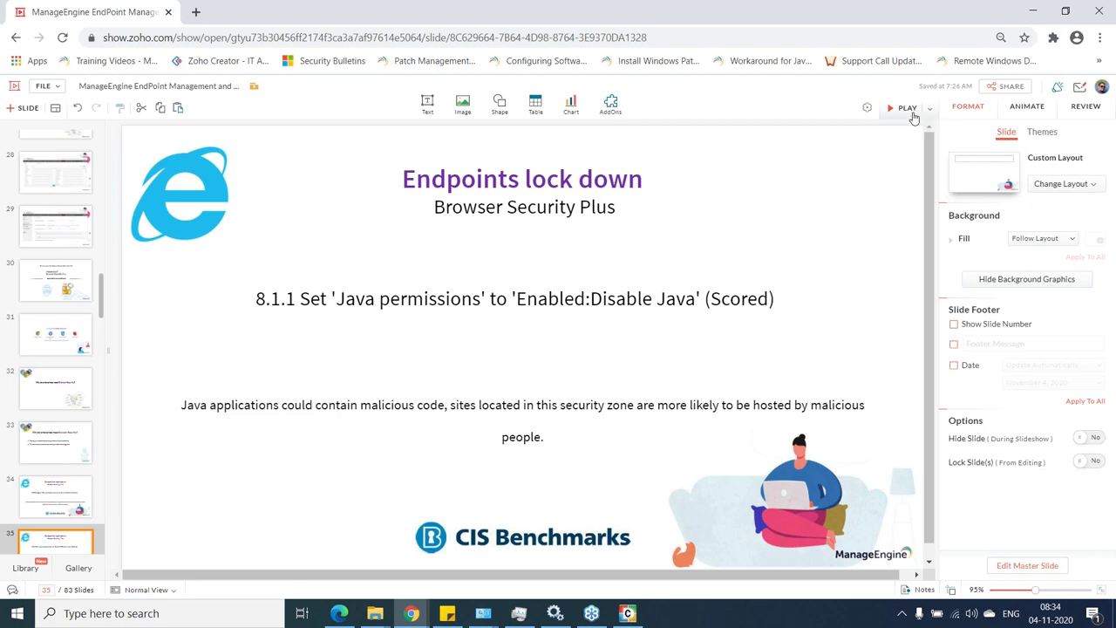
{"action": "left_click", "coordinate": [907, 108]}
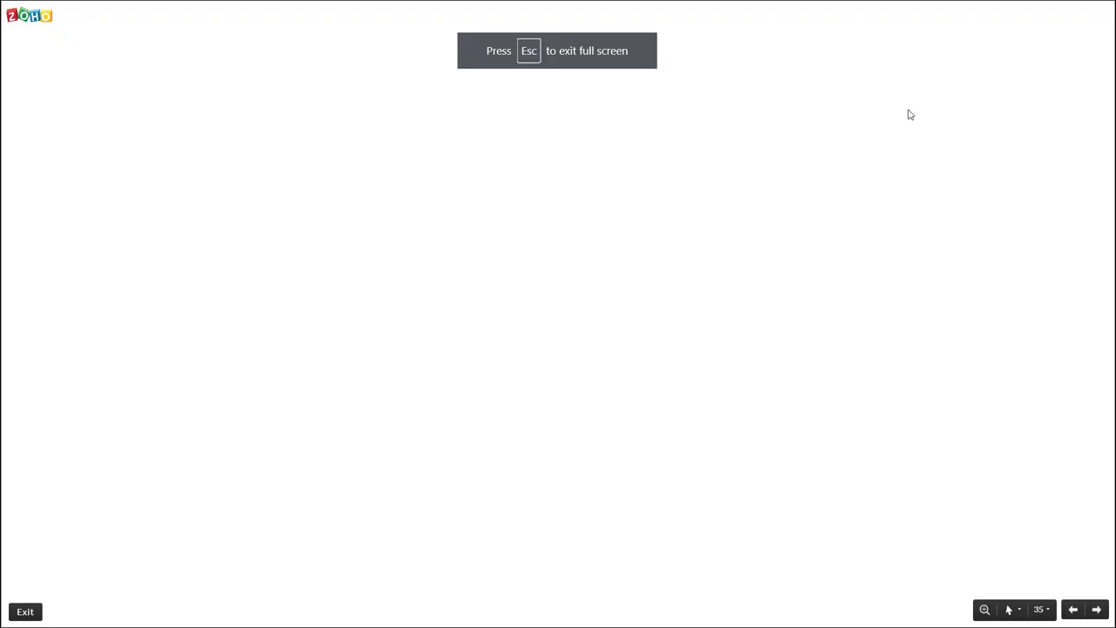
{"action": "key", "text": "Right"}
{"action": "key", "text": "Right"}
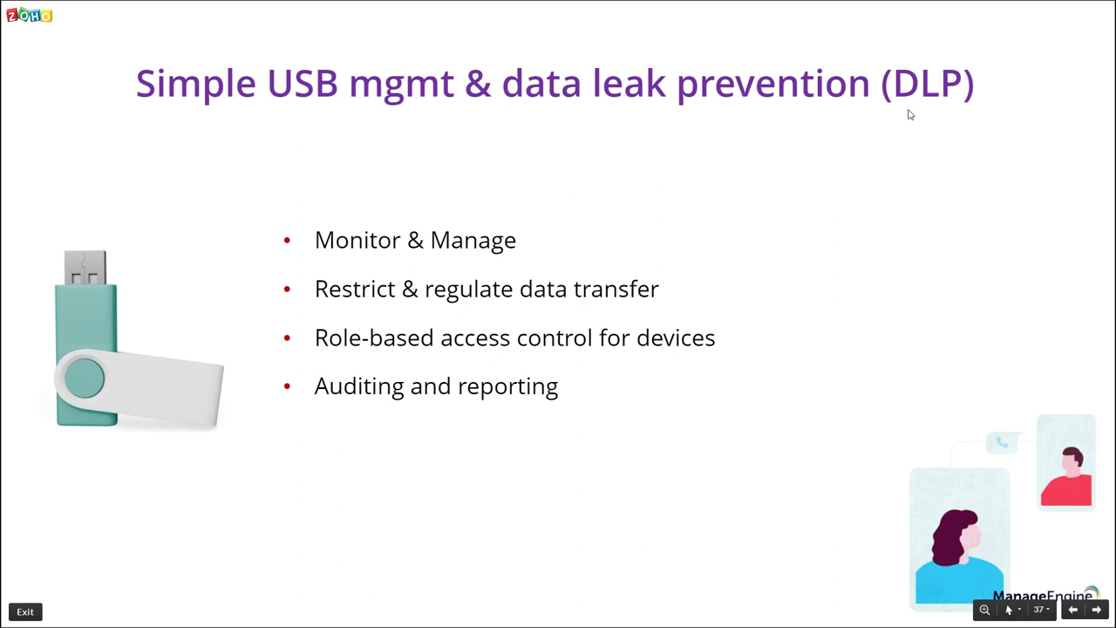
- Switch to Desktop Central and start a new Device Control policy with removable storage devices set to Allow
{"action": "key", "text": "alt+Tab"}
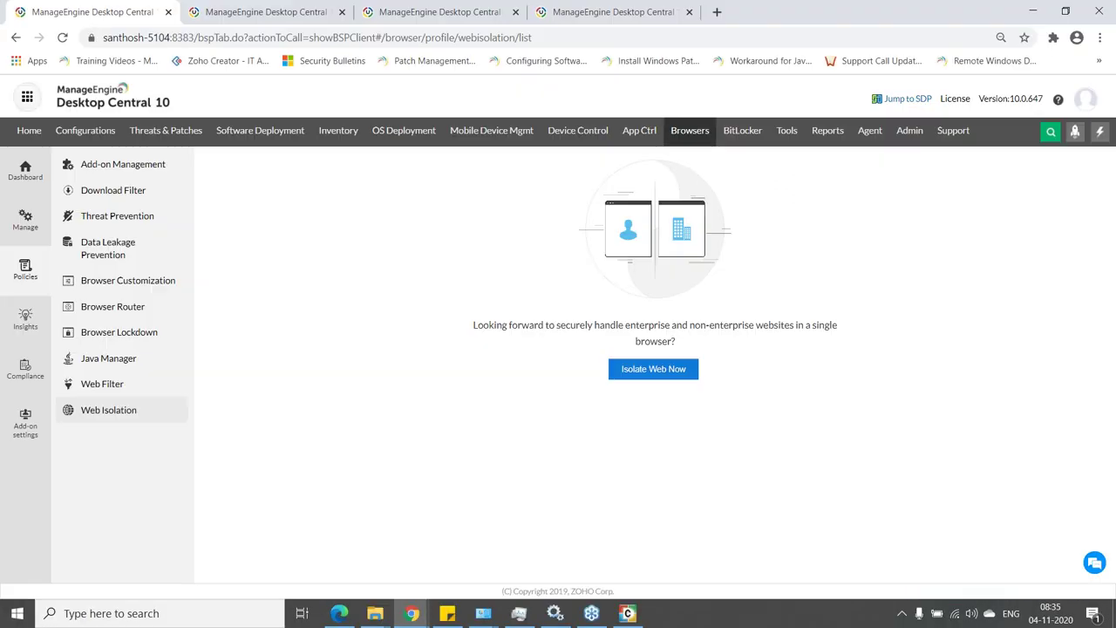
{"action": "left_click", "coordinate": [593, 139]}
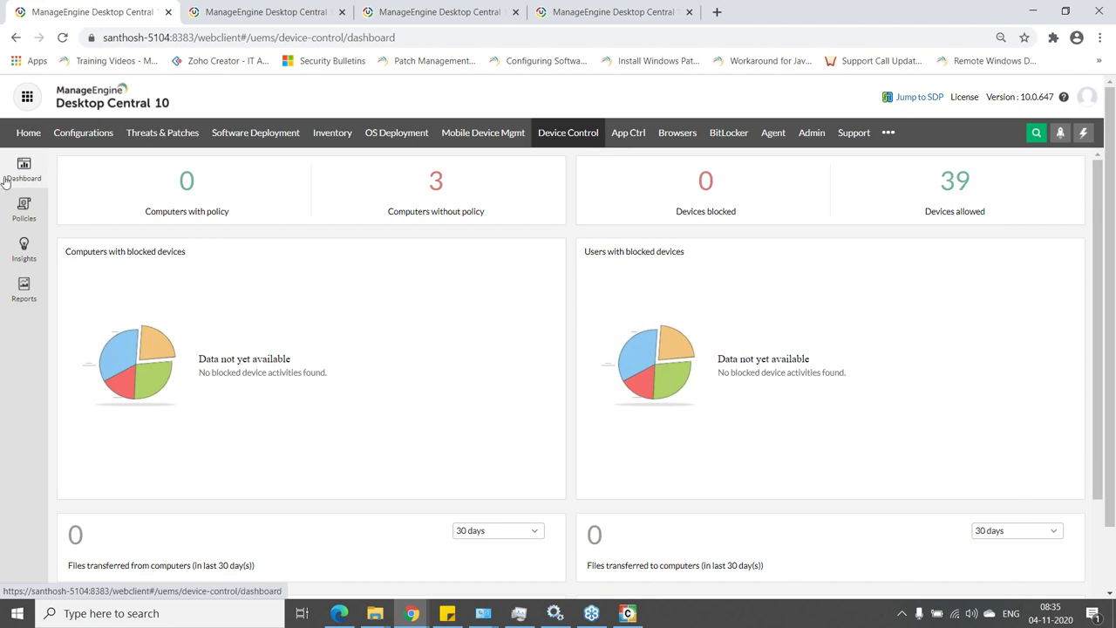
{"action": "left_click", "coordinate": [24, 209]}
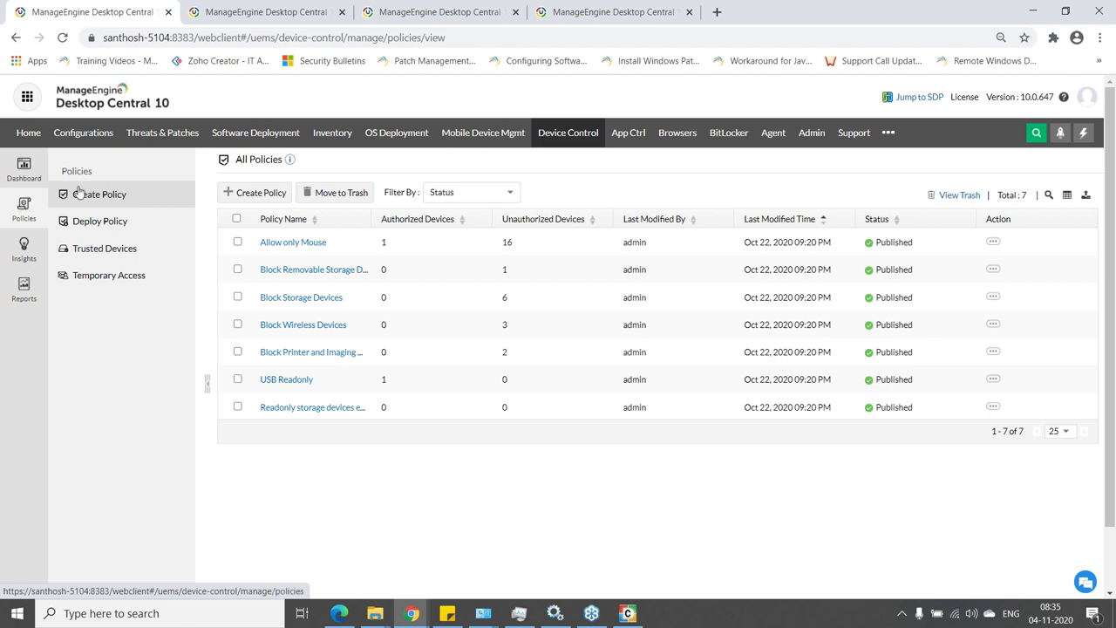
{"action": "left_click", "coordinate": [248, 193]}
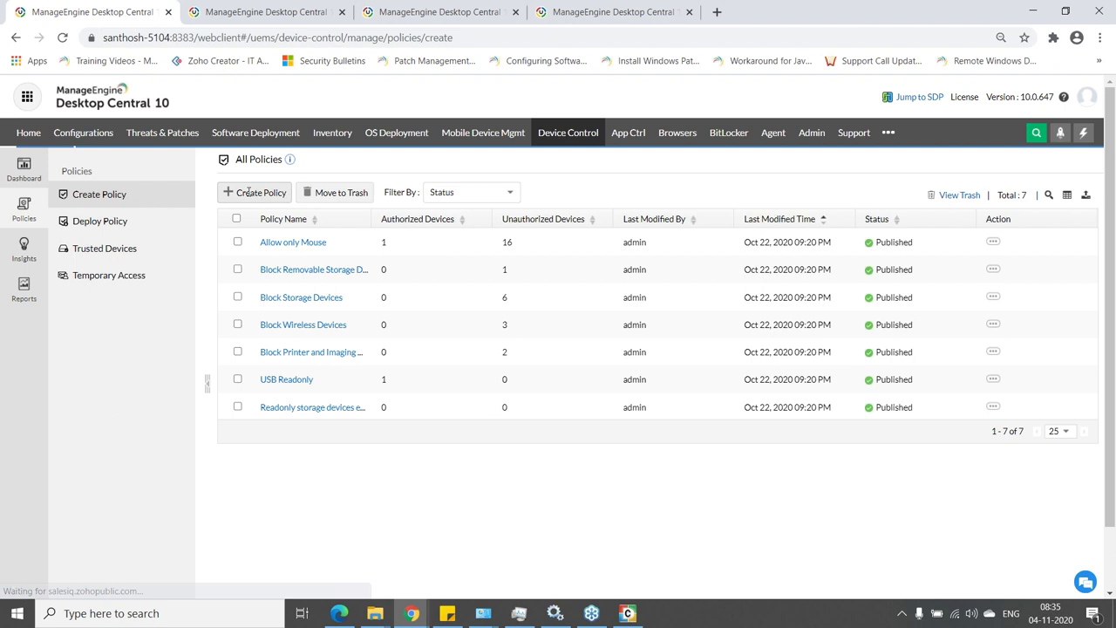
{"action": "left_click", "coordinate": [667, 228]}
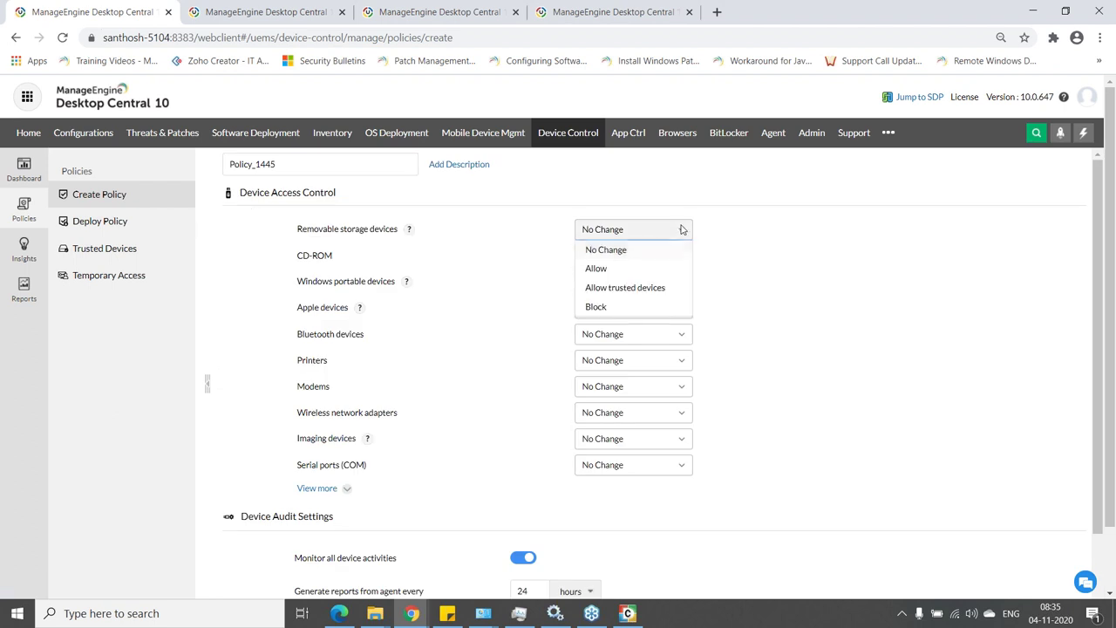
{"action": "left_click", "coordinate": [650, 274]}
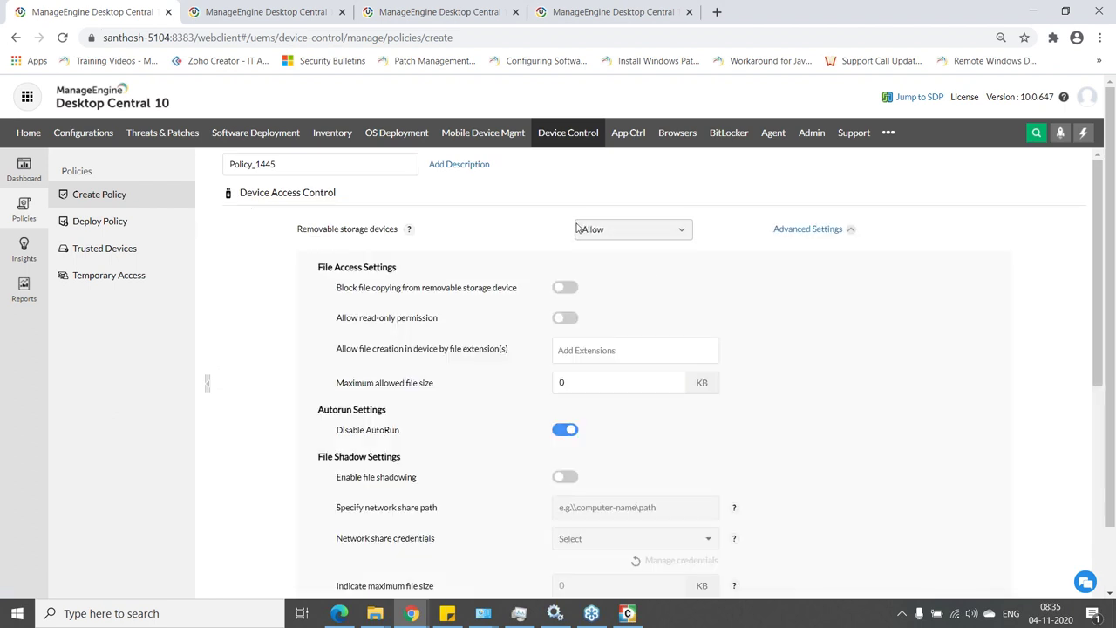
- Enable file shadowing in the removable storage devices' advanced settings and review its options
{"action": "scroll", "coordinate": [576, 224], "scroll_direction": "down", "scroll_amount": 3}
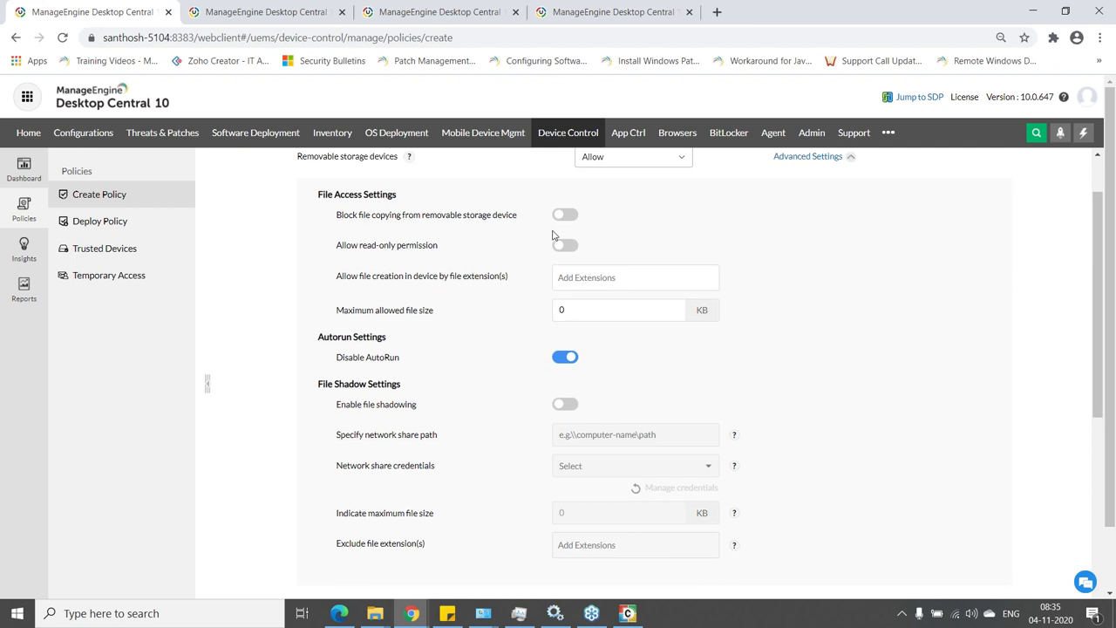
{"action": "left_click", "coordinate": [568, 407]}
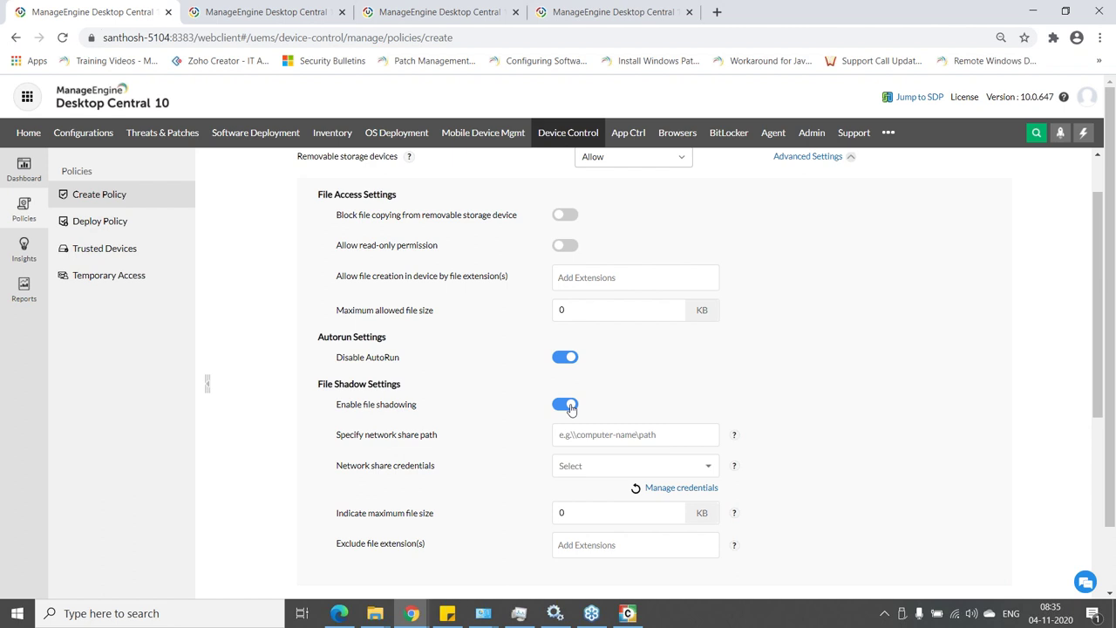
{"action": "scroll", "coordinate": [532, 471], "scroll_direction": "down", "scroll_amount": 3}
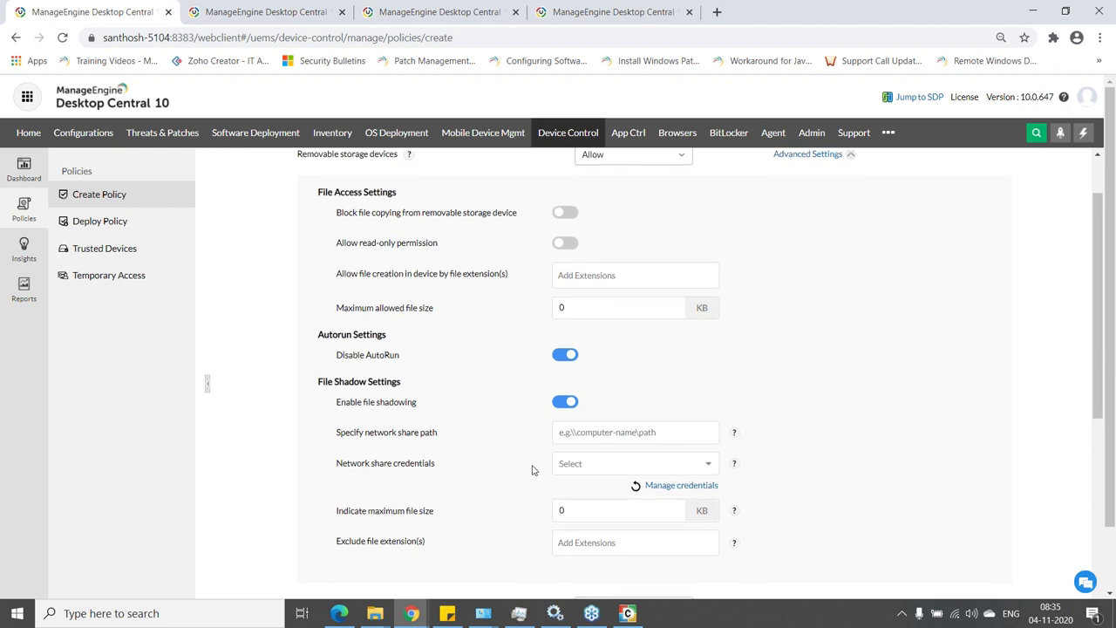
- Review the access options available for removable storage devices without changing the current choice
{"action": "scroll", "coordinate": [516, 466], "scroll_direction": "up", "scroll_amount": 4}
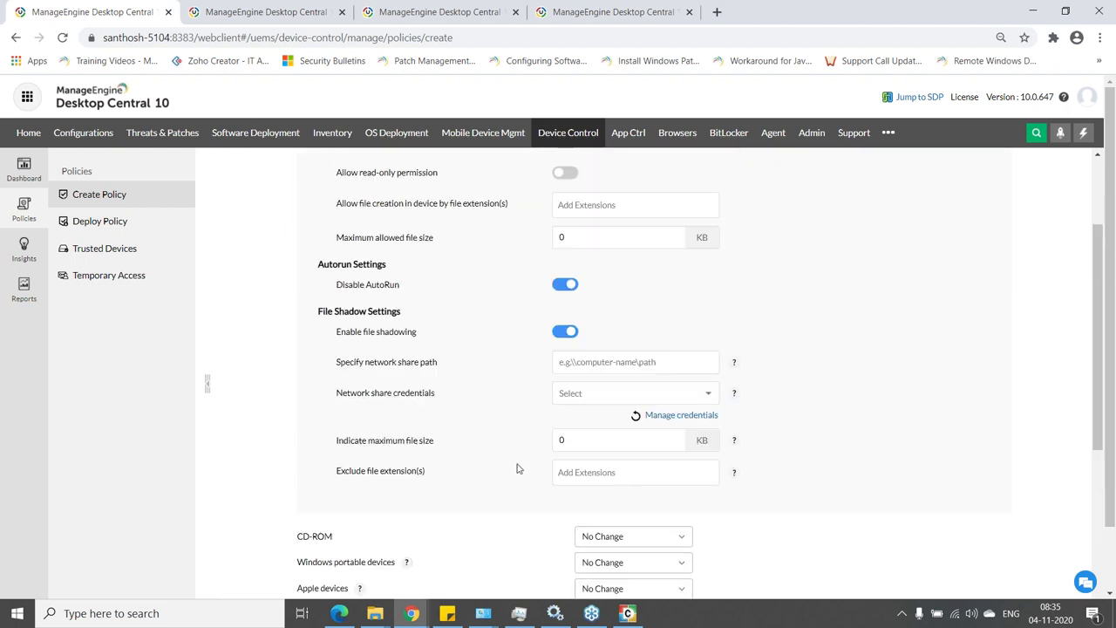
{"action": "left_click", "coordinate": [638, 229]}
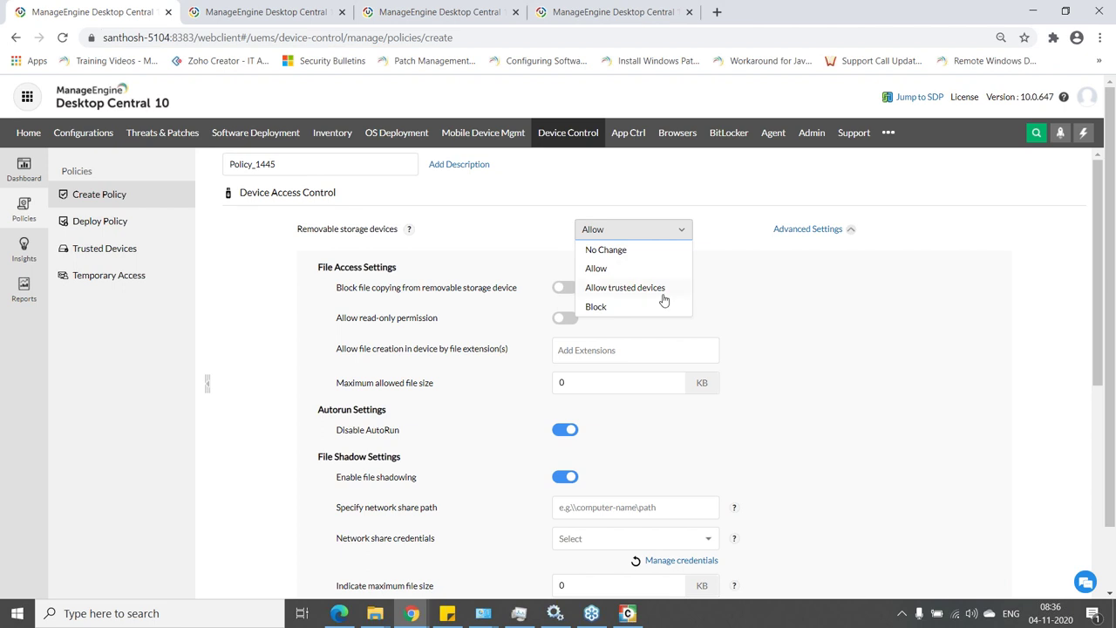
{"action": "left_click", "coordinate": [776, 327]}
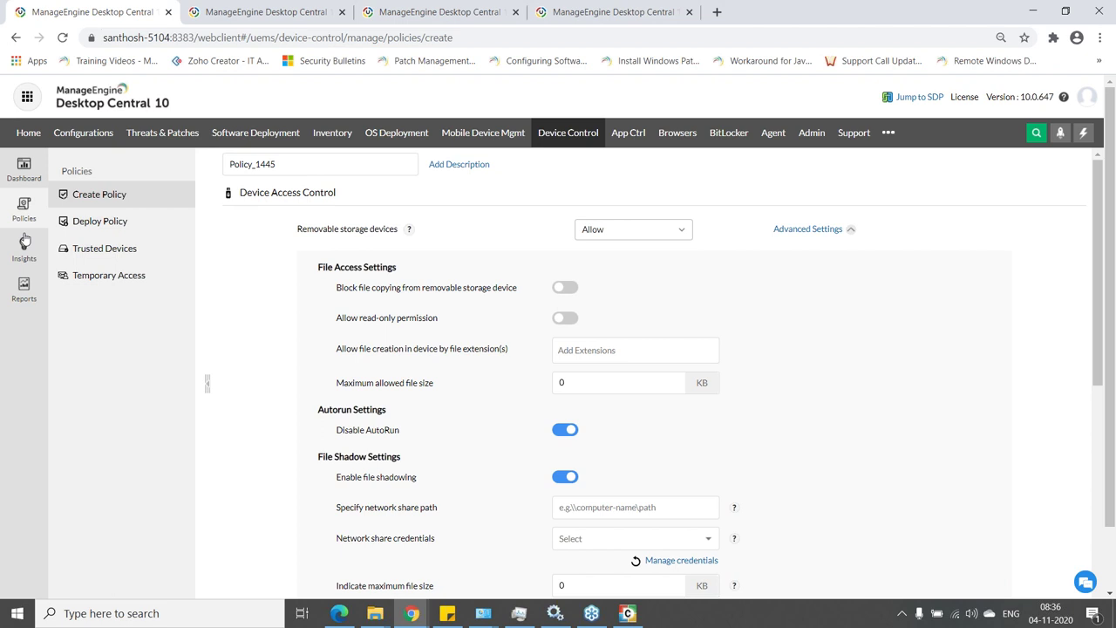
- Open the temporary access policy Access Name_0412 for editing and review its target, duration and allowed device settings
{"action": "left_click", "coordinate": [121, 275]}
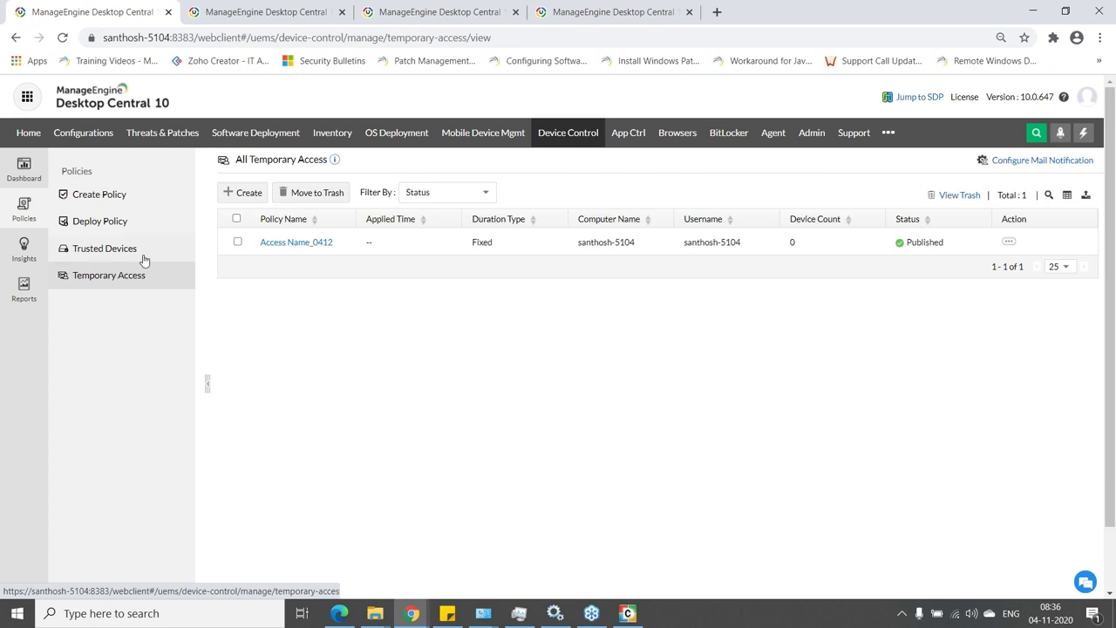
{"action": "left_click", "coordinate": [1009, 241]}
{"action": "left_click", "coordinate": [924, 213]}
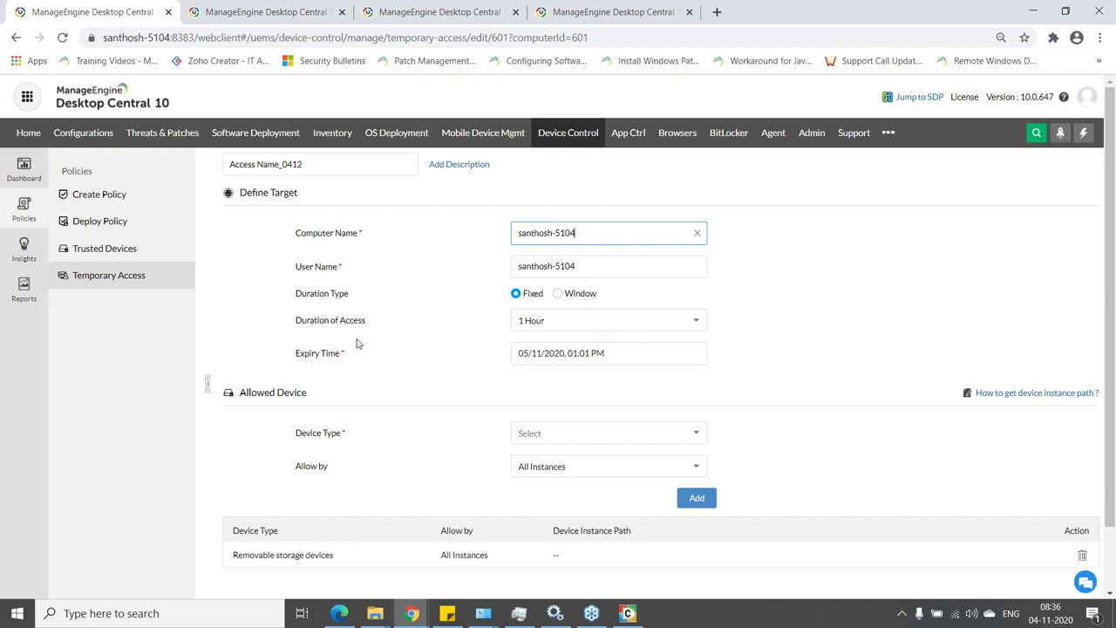
{"action": "scroll", "coordinate": [358, 342], "scroll_direction": "down", "scroll_amount": 2}
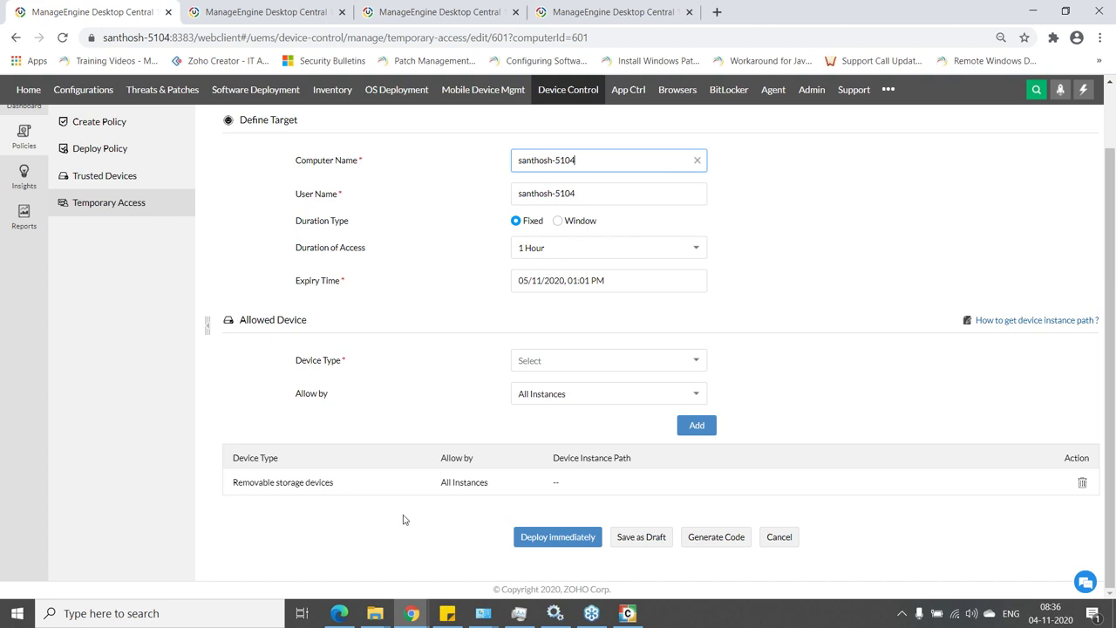
{"action": "scroll", "coordinate": [404, 519], "scroll_direction": "up", "scroll_amount": 2}
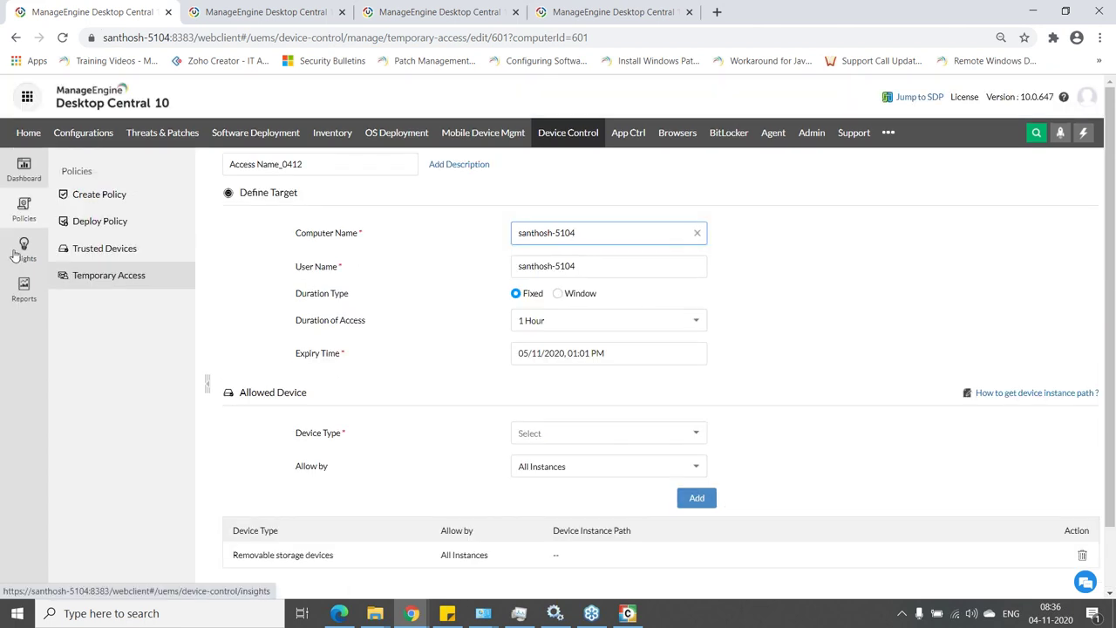
- View the Device Control managed computers insights and the Device Audit, File Shadowing and File Tracing reports
{"action": "left_click", "coordinate": [19, 250]}
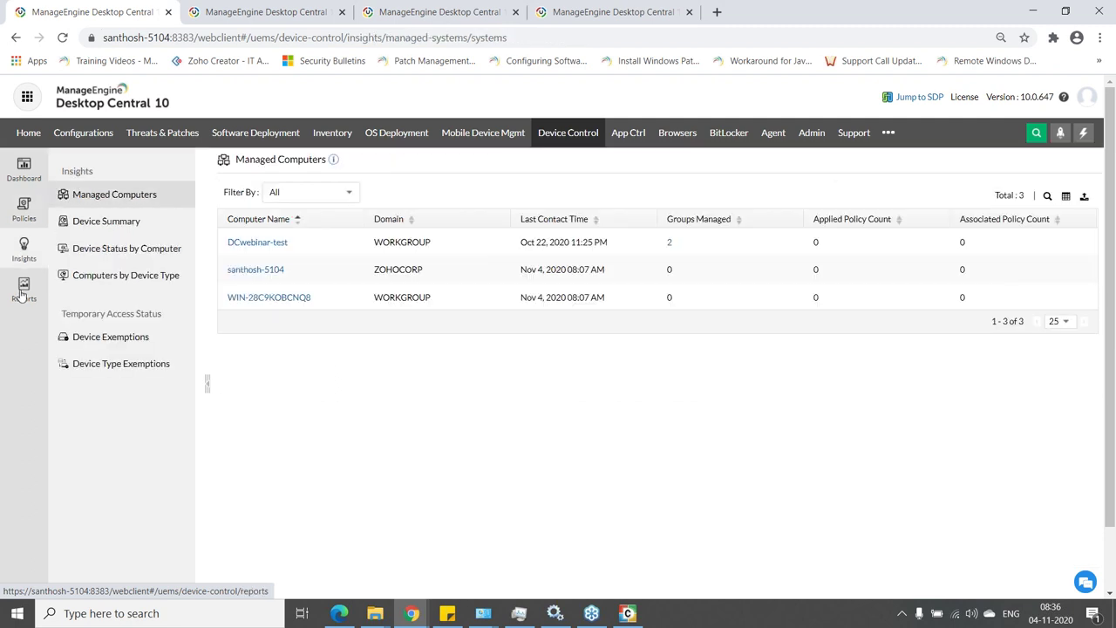
{"action": "left_click", "coordinate": [22, 292]}
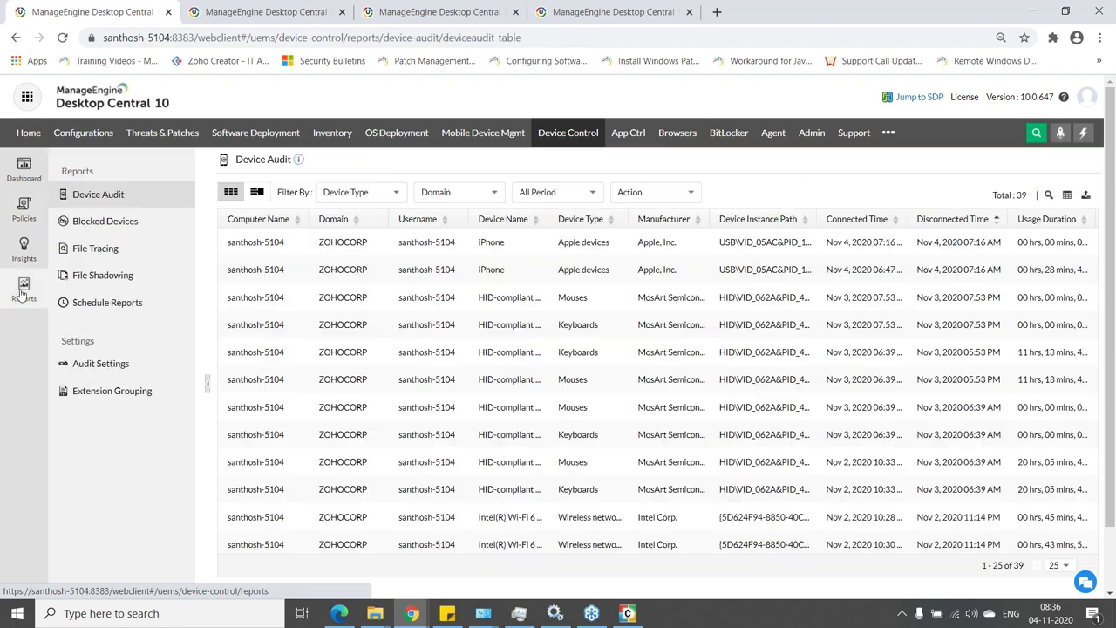
{"action": "left_click", "coordinate": [118, 284]}
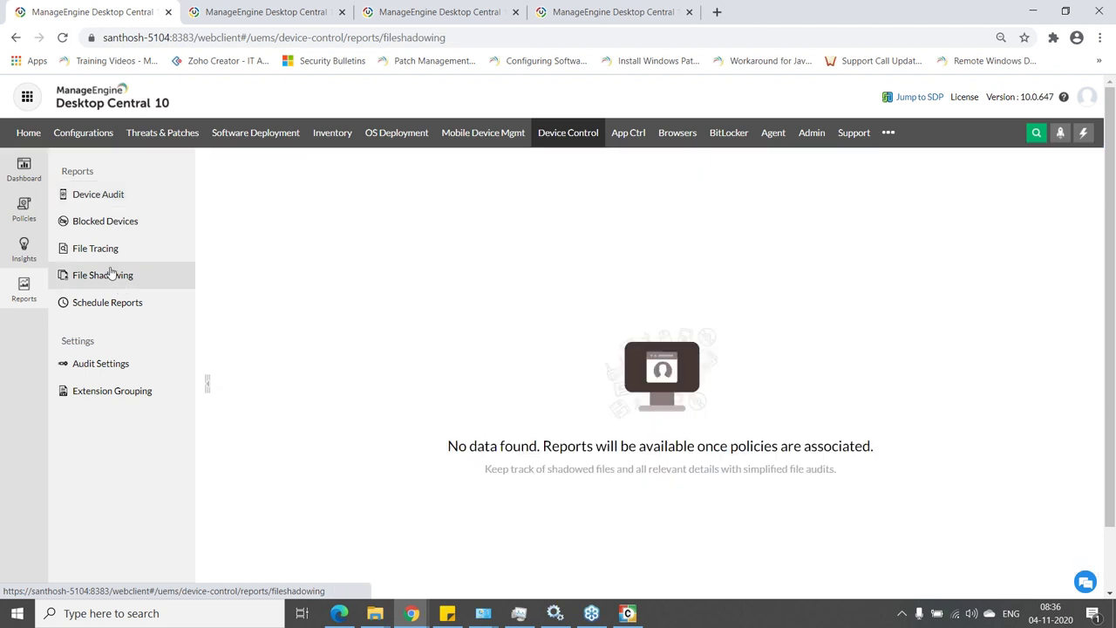
{"action": "left_click", "coordinate": [111, 259]}
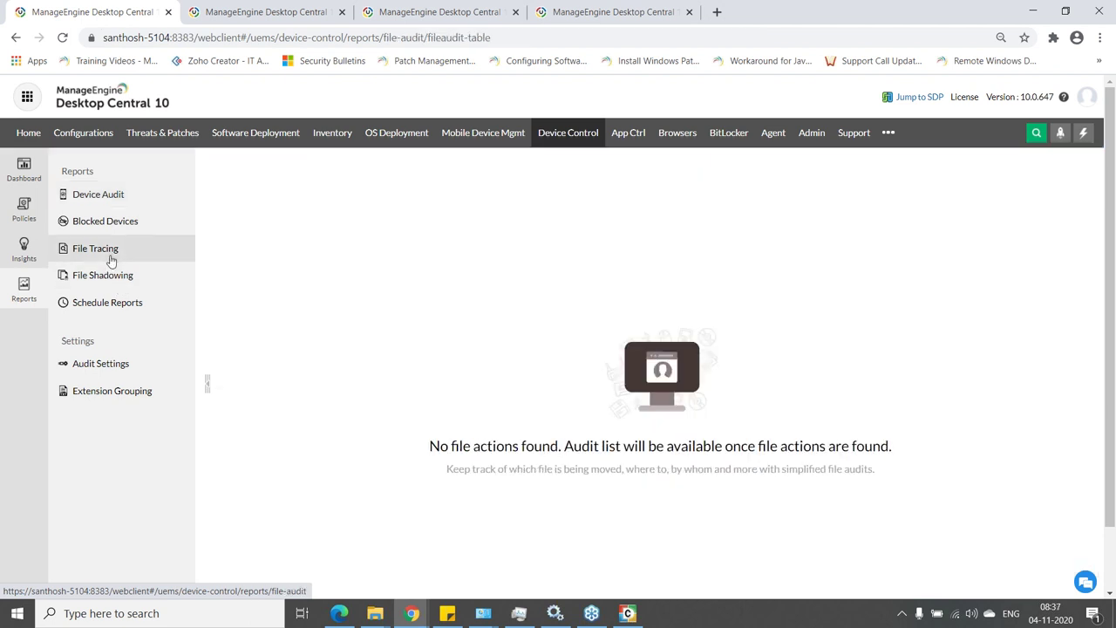
- Open the Device Control Plus online demo at demo.devicecontrolplus.com in a new browser tab and enter it as Administrator
{"action": "left_click", "coordinate": [715, 16]}
{"action": "type", "text": "demo"}
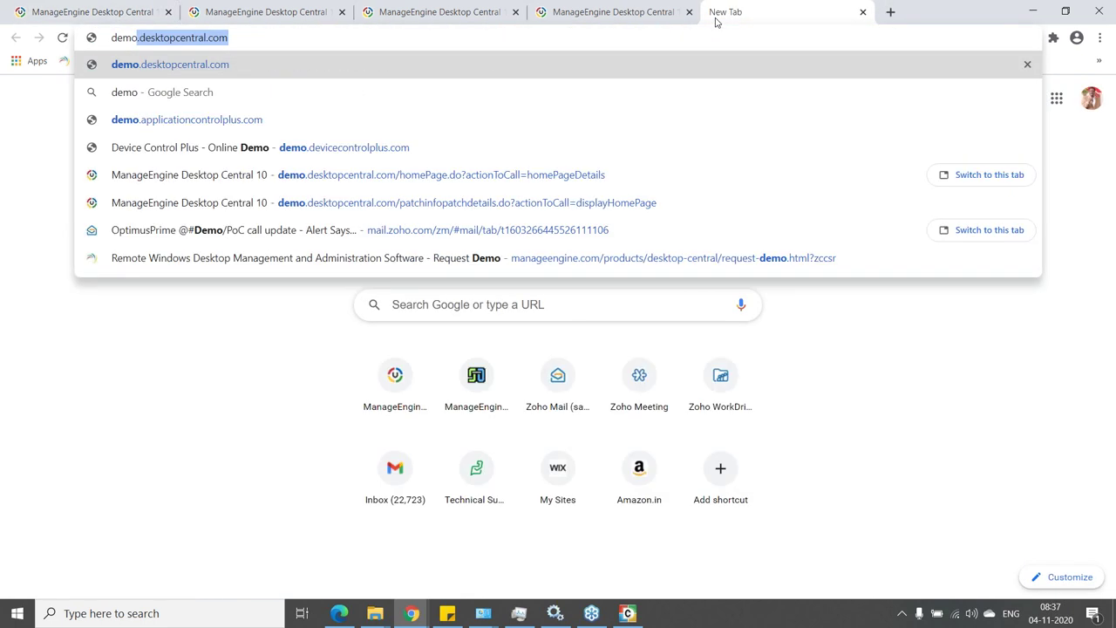
{"action": "type", "text": ".de"}
{"action": "key", "text": "Return"}
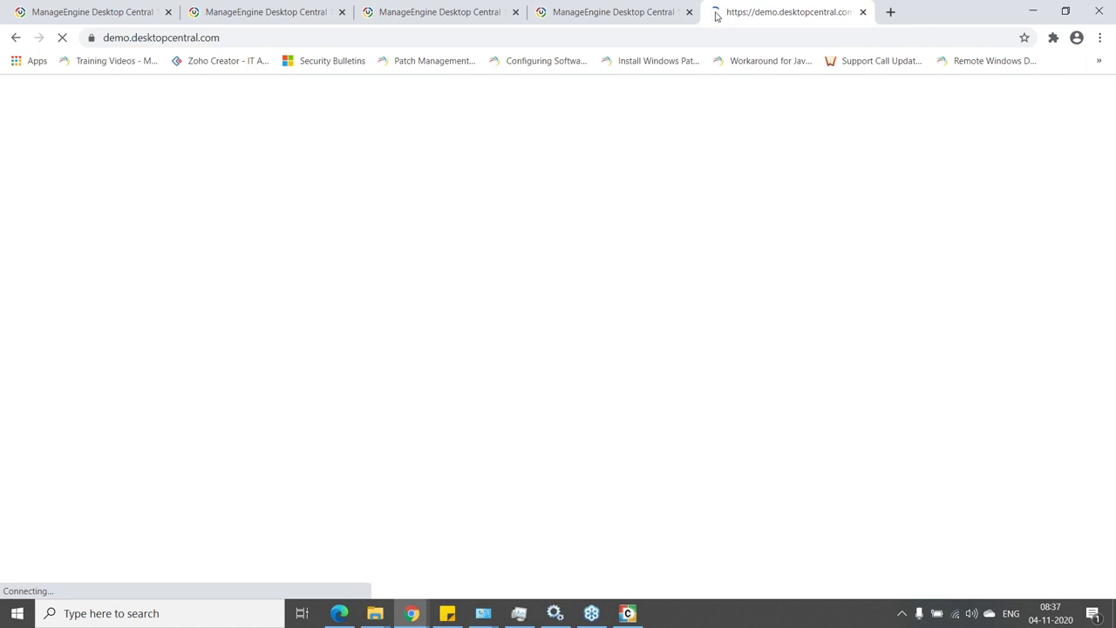
{"action": "left_click", "coordinate": [712, 32]}
{"action": "type", "text": "d"}
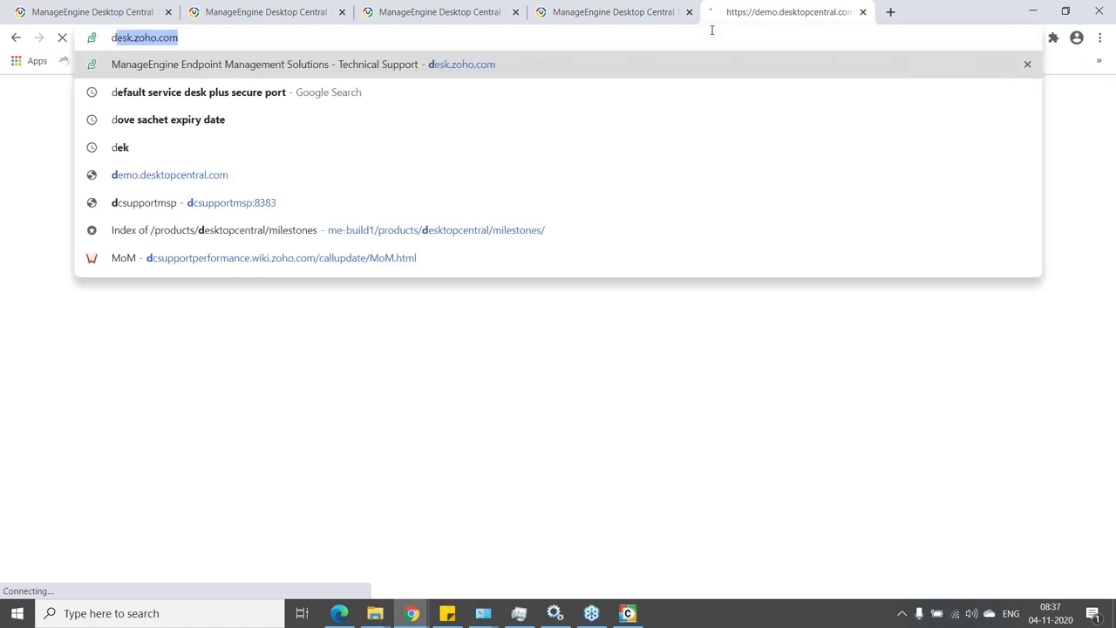
{"action": "type", "text": "emo.de"}
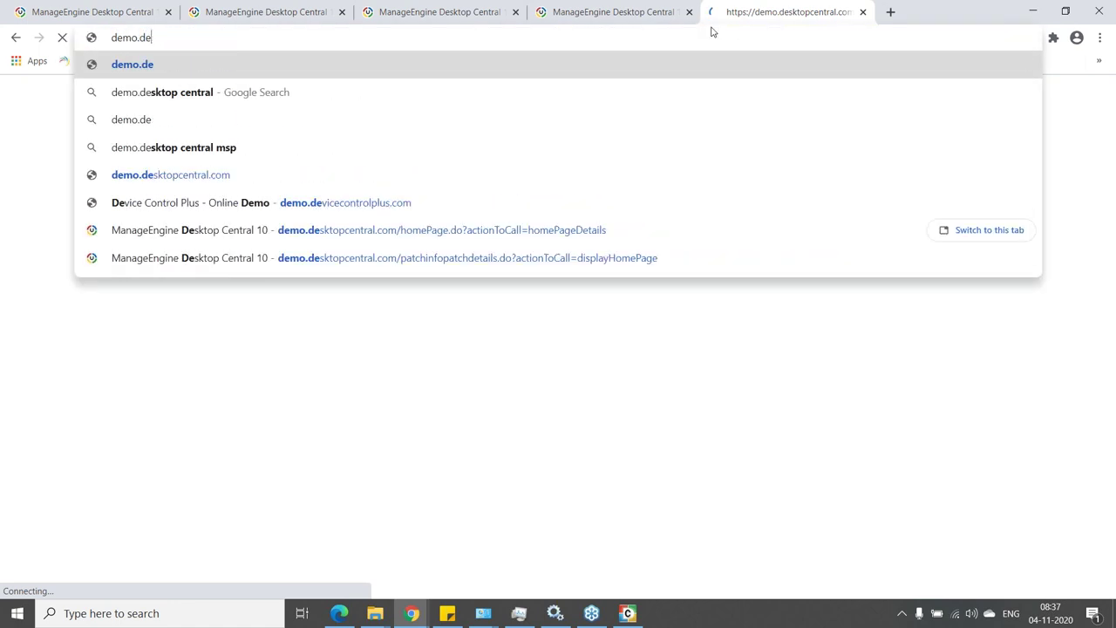
{"action": "type", "text": "vice"}
{"action": "key", "text": "Return"}
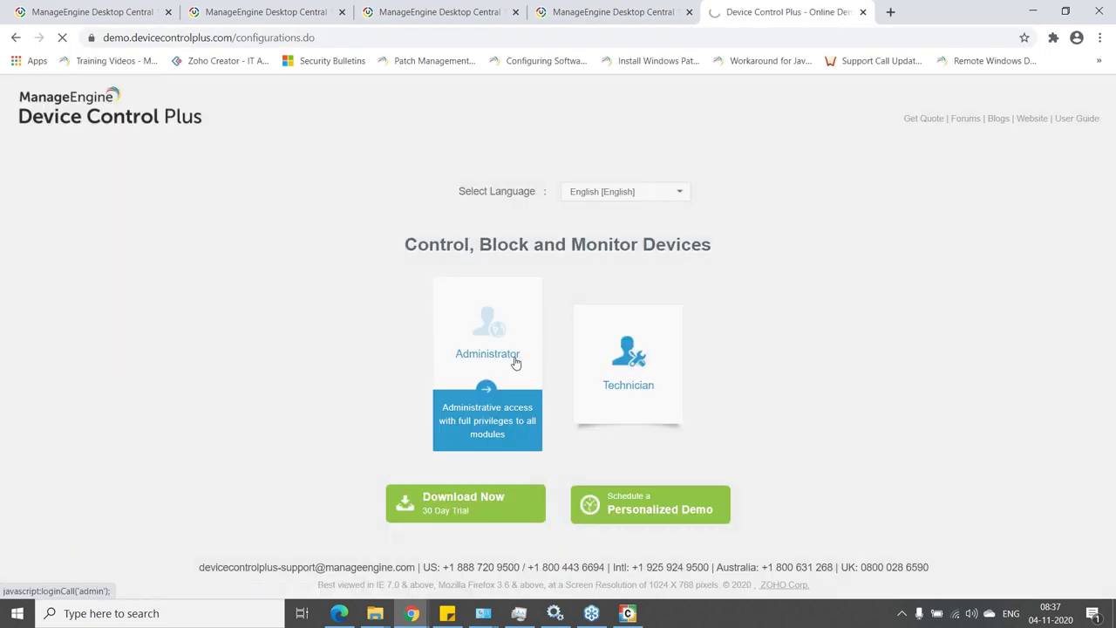
{"action": "left_click", "coordinate": [485, 420]}
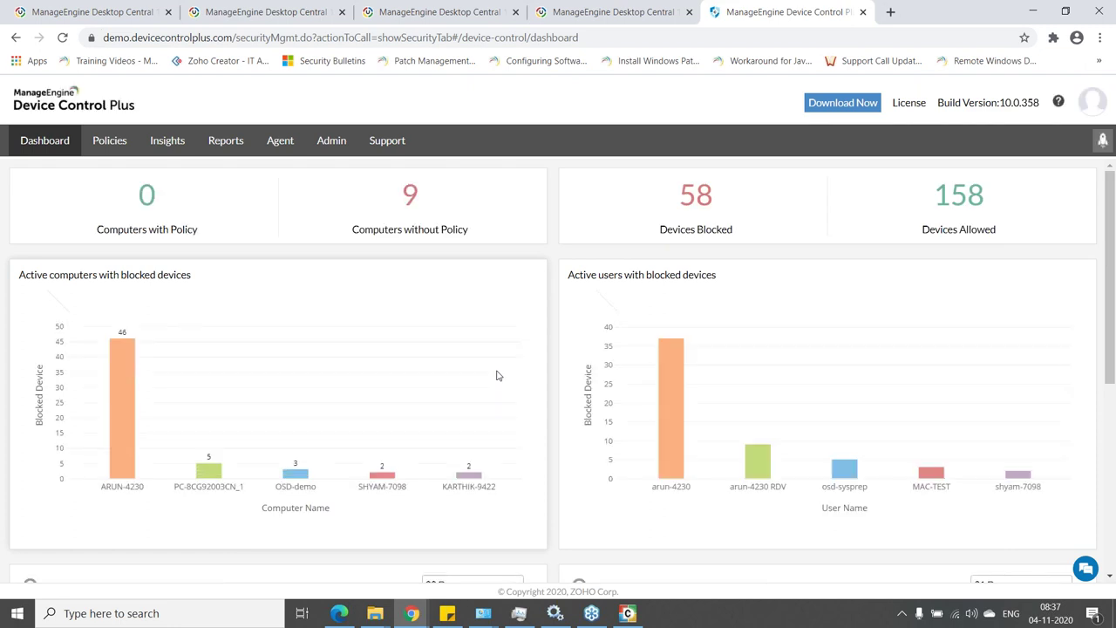
- View the demo's managed computers insights, and examine the File Shadowing and File Tracing reports
{"action": "left_click", "coordinate": [169, 143]}
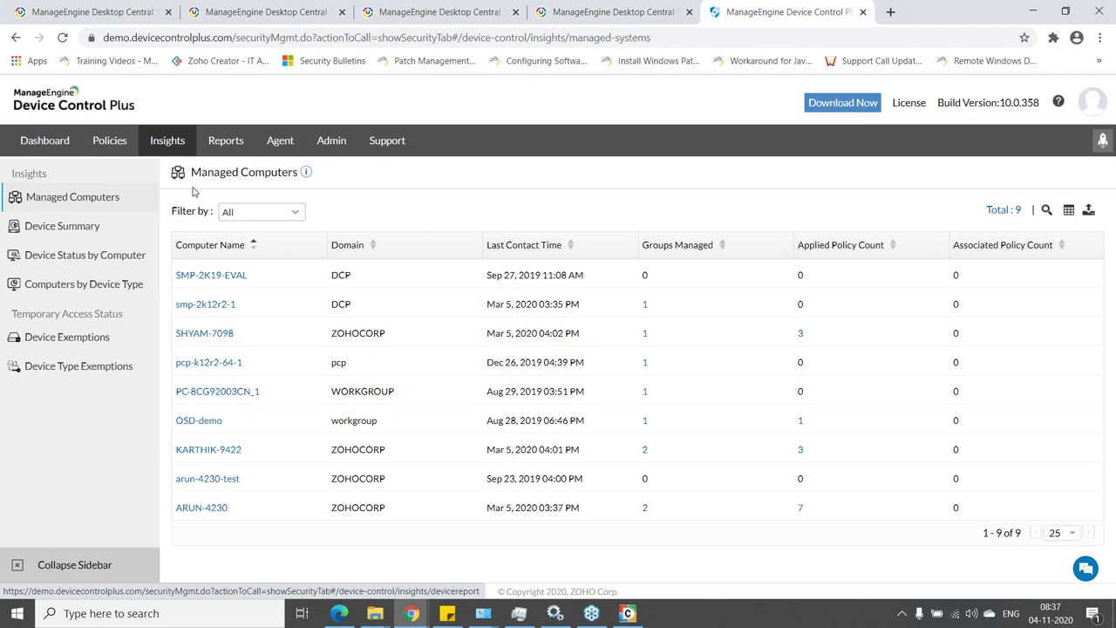
{"action": "left_click", "coordinate": [231, 143]}
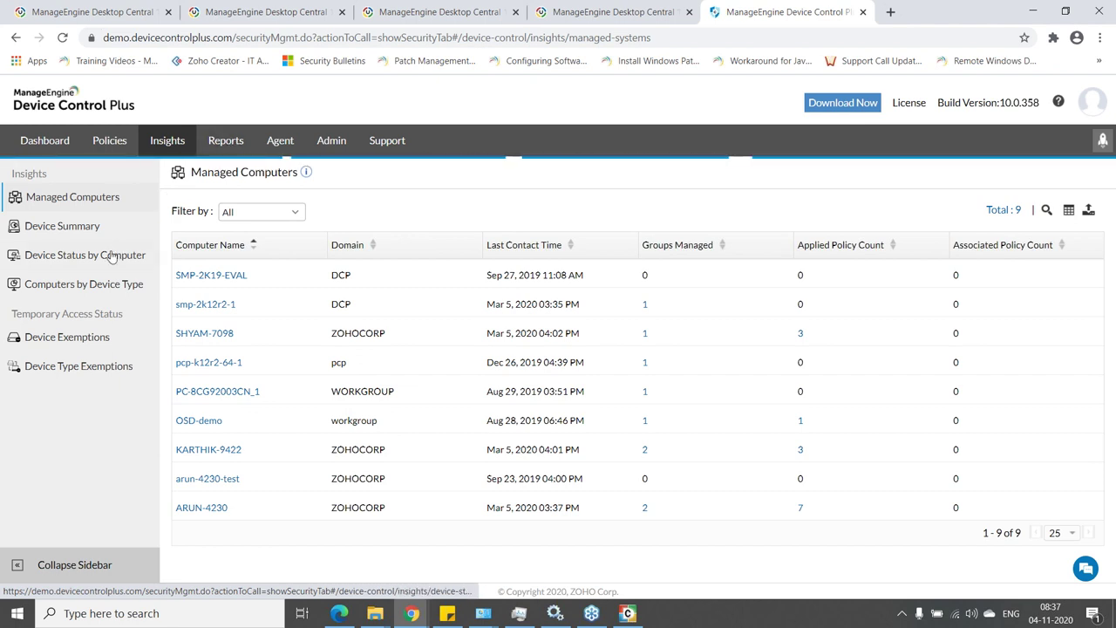
{"action": "left_click", "coordinate": [88, 289]}
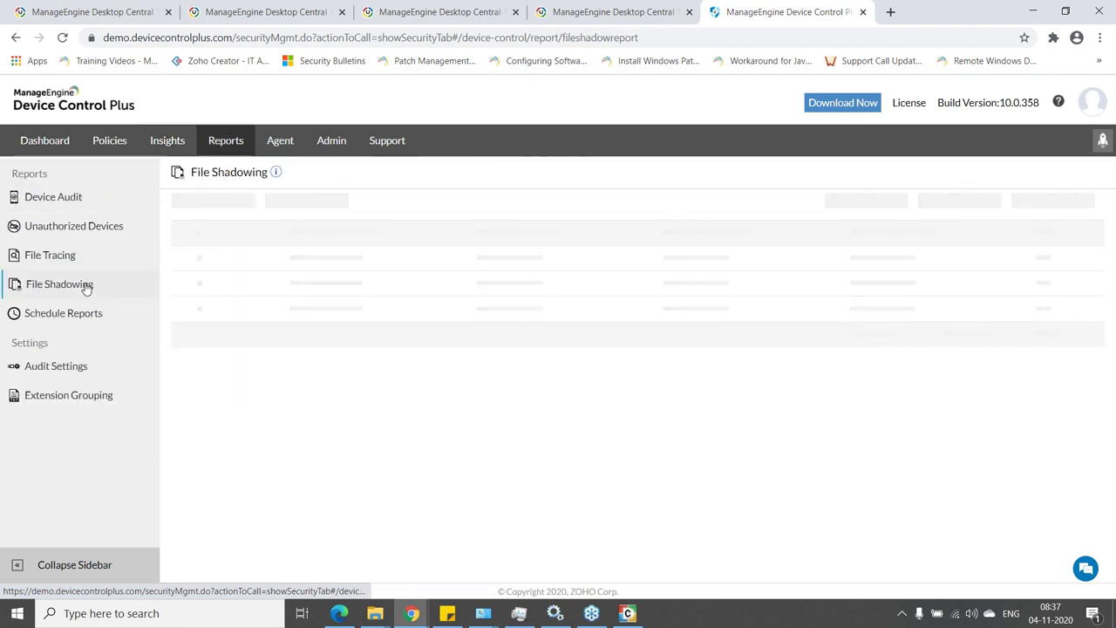
{"action": "scroll", "coordinate": [483, 322], "scroll_direction": "down", "scroll_amount": 1}
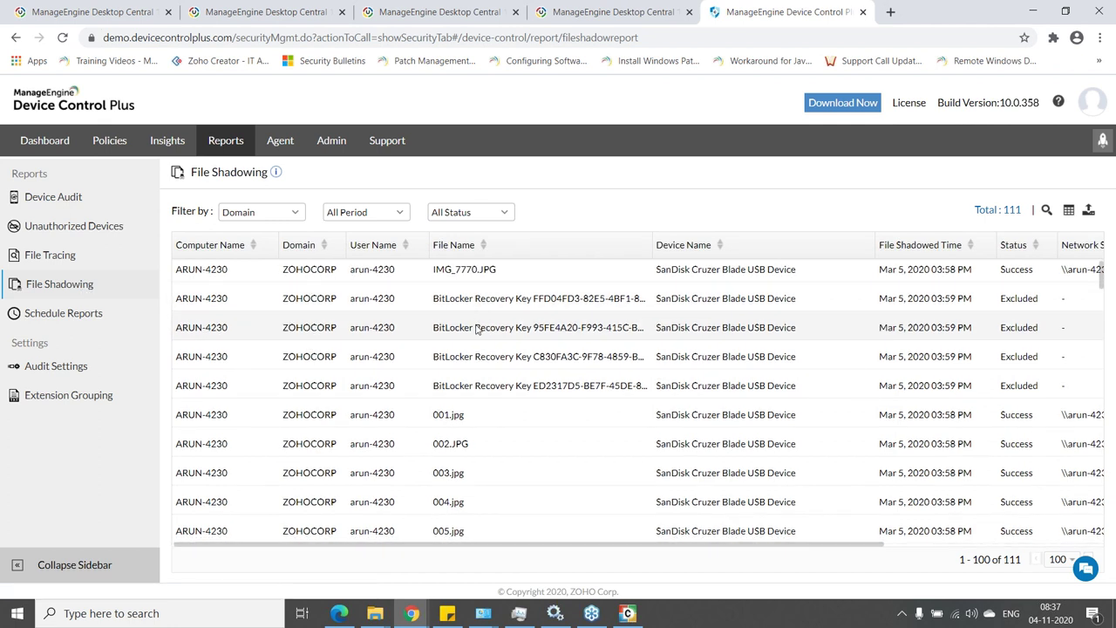
{"action": "scroll", "coordinate": [792, 351], "scroll_direction": "down", "scroll_amount": 1}
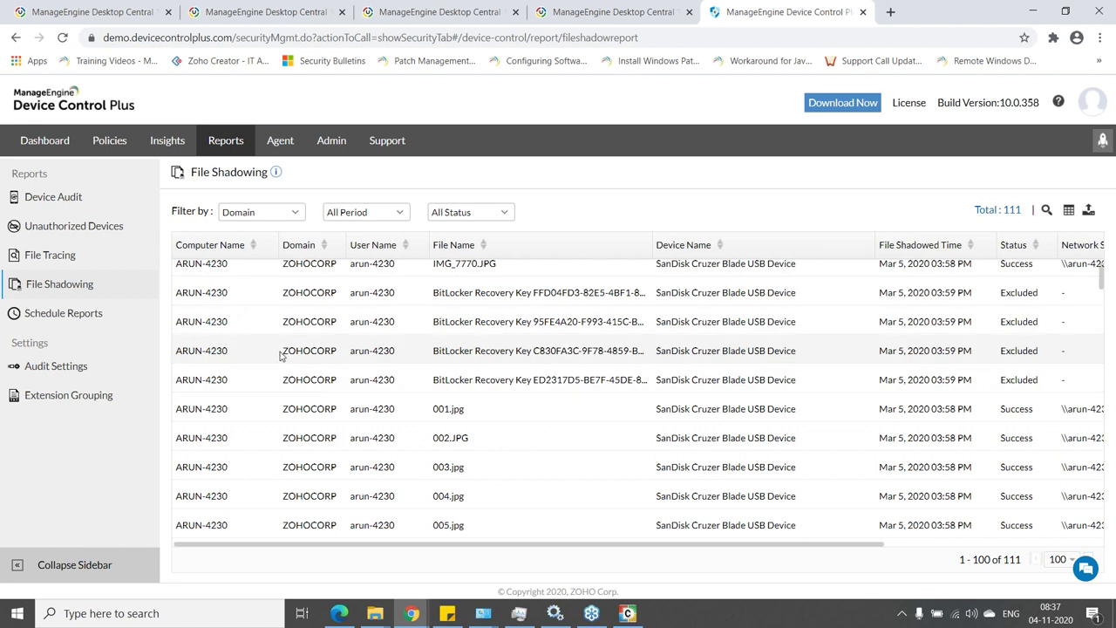
{"action": "left_click", "coordinate": [101, 259]}
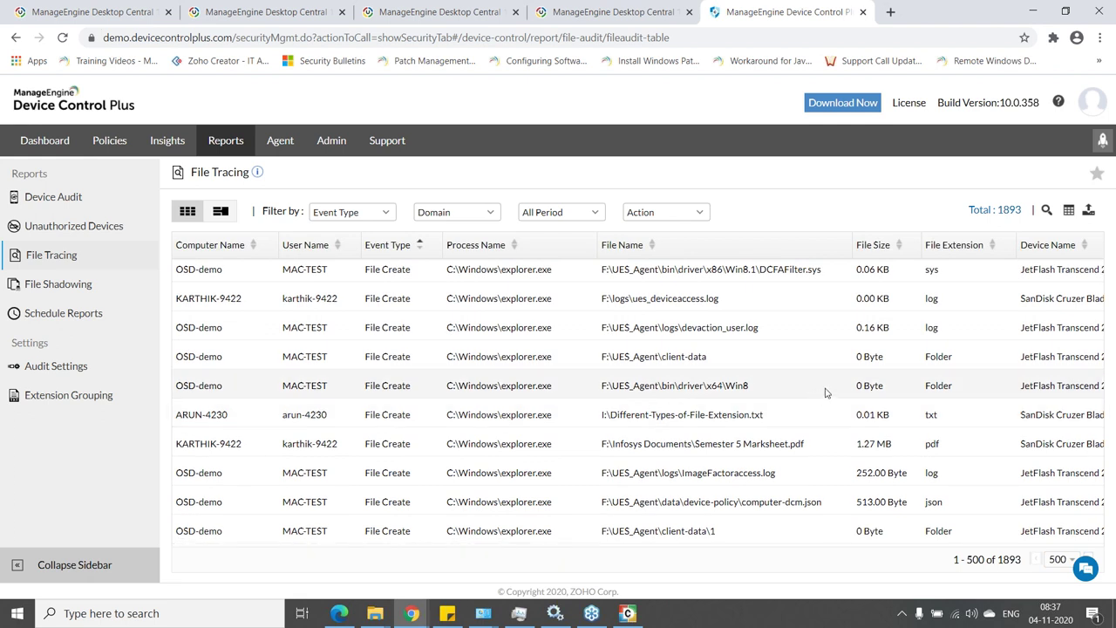
{"action": "scroll", "coordinate": [827, 393], "scroll_direction": "down", "scroll_amount": 1}
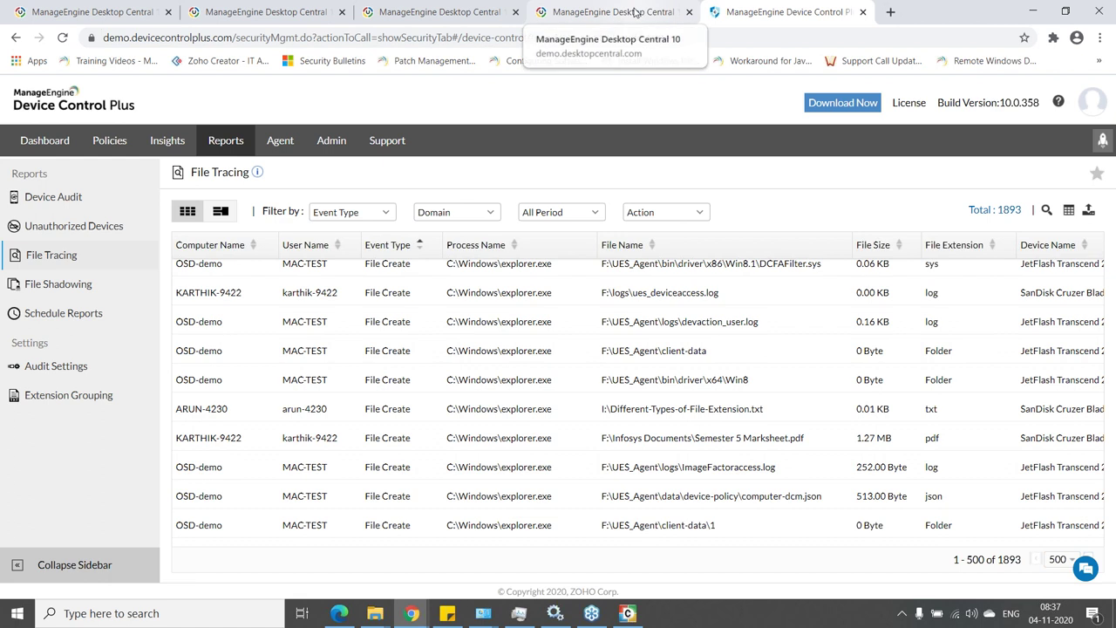
- Switch back to Desktop Central and view the Device Control and BitLocker dashboards
{"action": "left_click", "coordinate": [230, 6]}
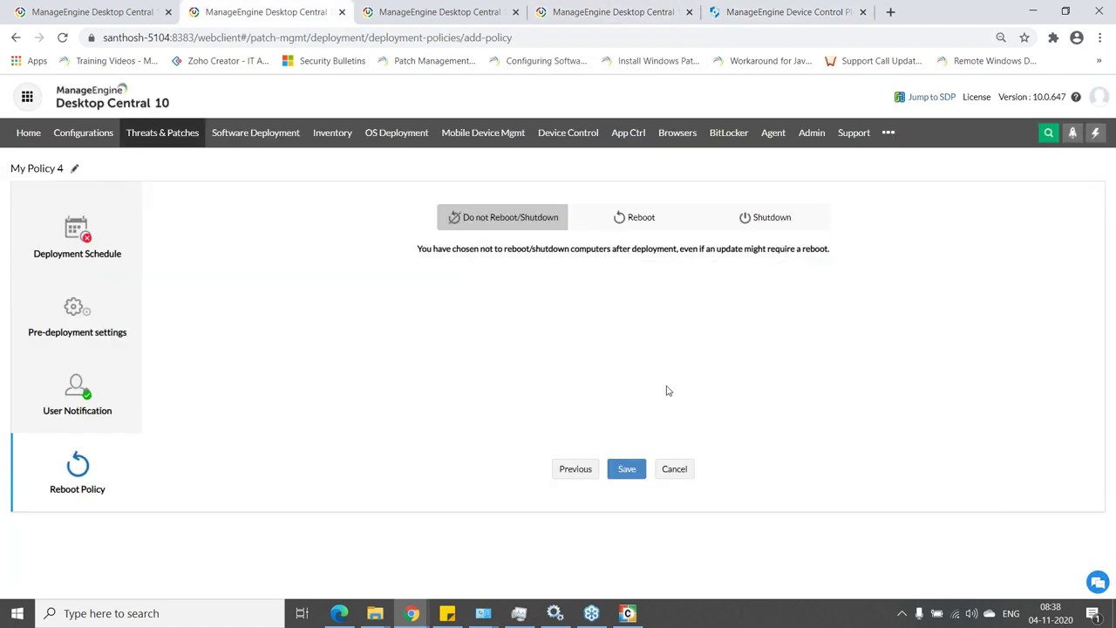
{"action": "left_click", "coordinate": [591, 136]}
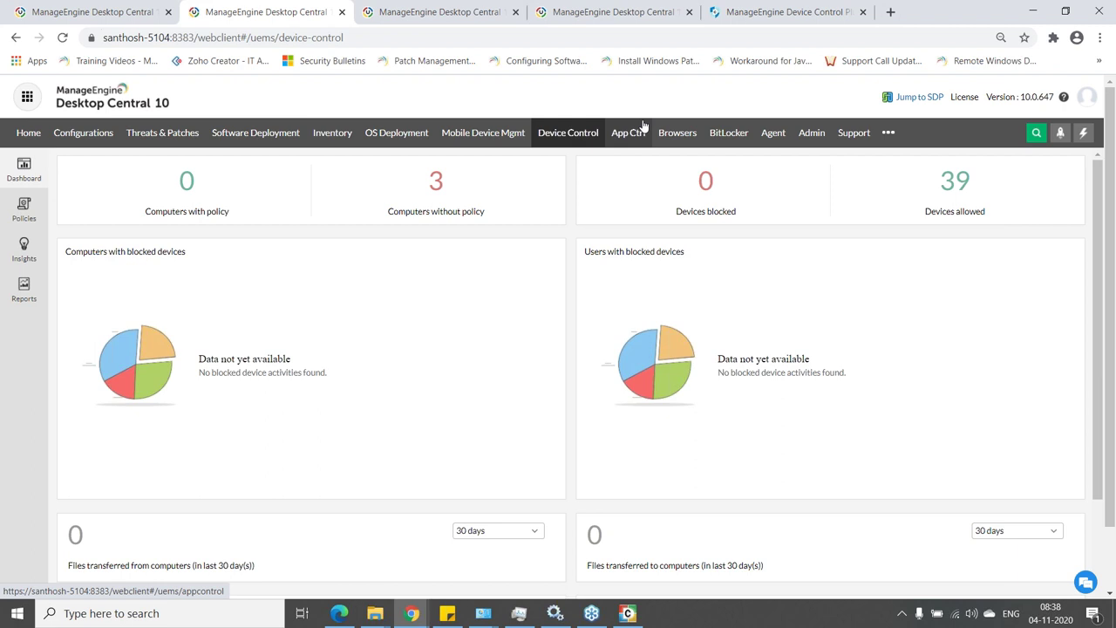
{"action": "left_click", "coordinate": [723, 139]}
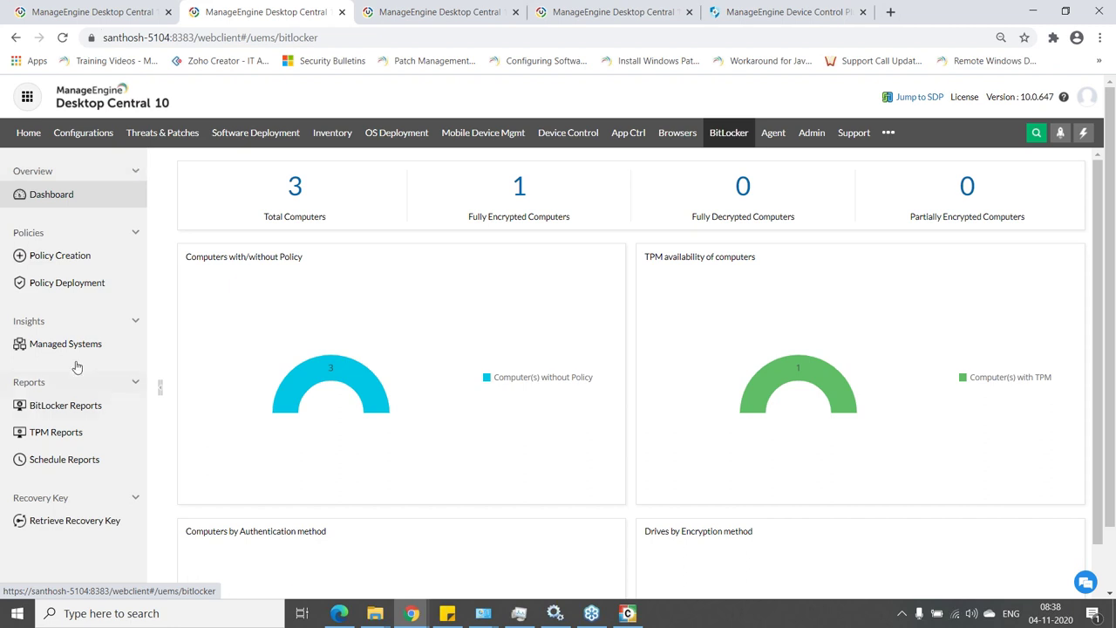
- Start a new BitLocker policy and review its drive encryption, passphrase protection and recovery key settings
{"action": "left_click", "coordinate": [94, 258]}
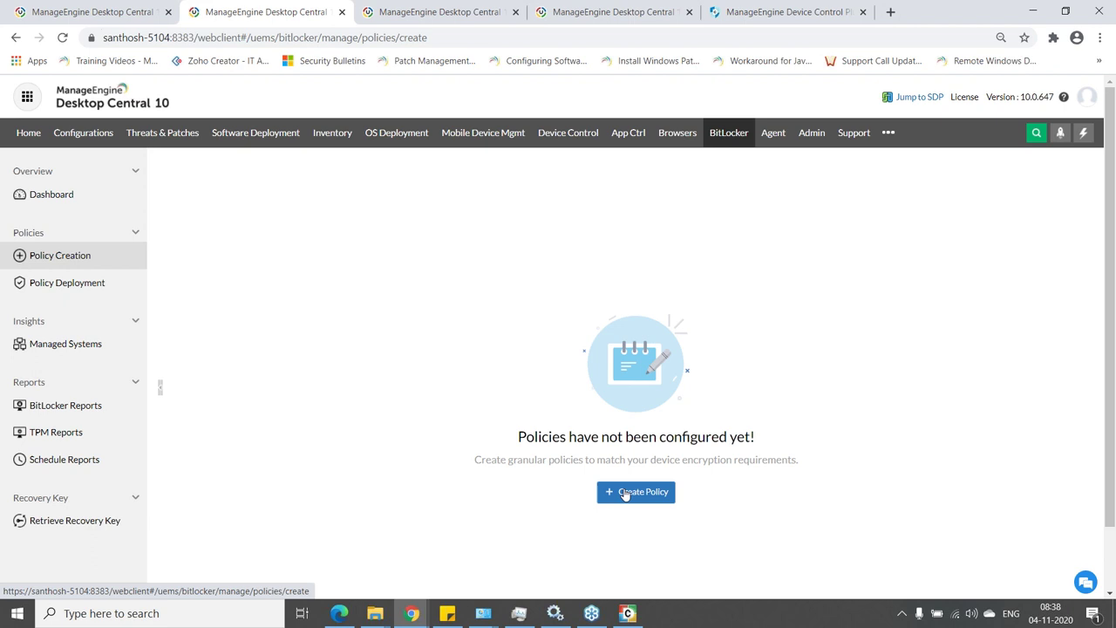
{"action": "left_click", "coordinate": [624, 492]}
{"action": "scroll", "coordinate": [436, 386], "scroll_direction": "down", "scroll_amount": 1}
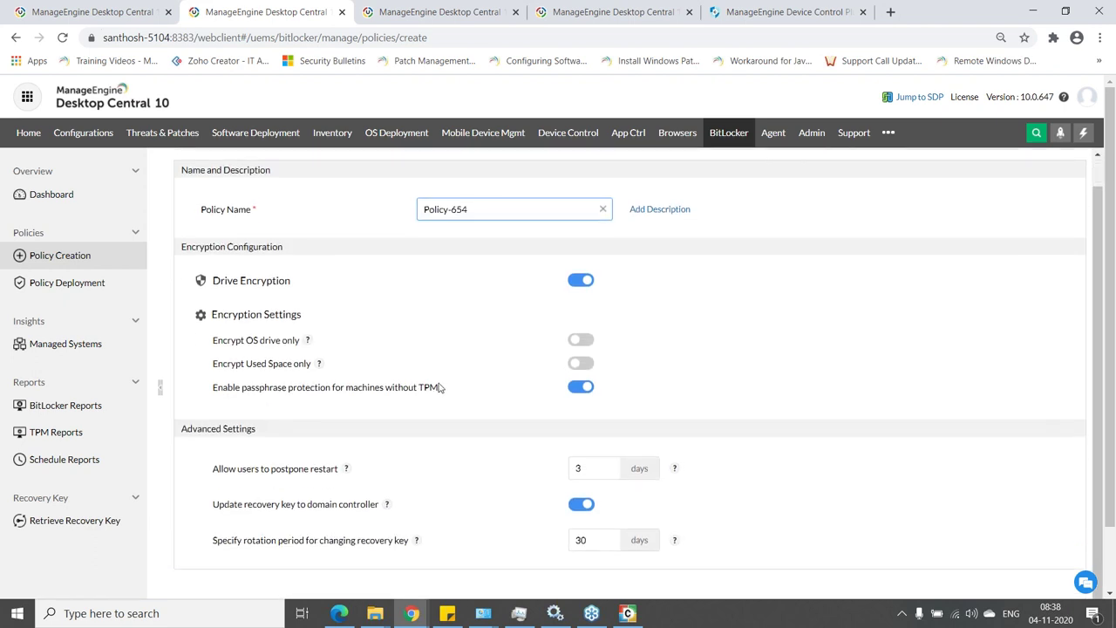
{"action": "scroll", "coordinate": [453, 365], "scroll_direction": "down", "scroll_amount": 1}
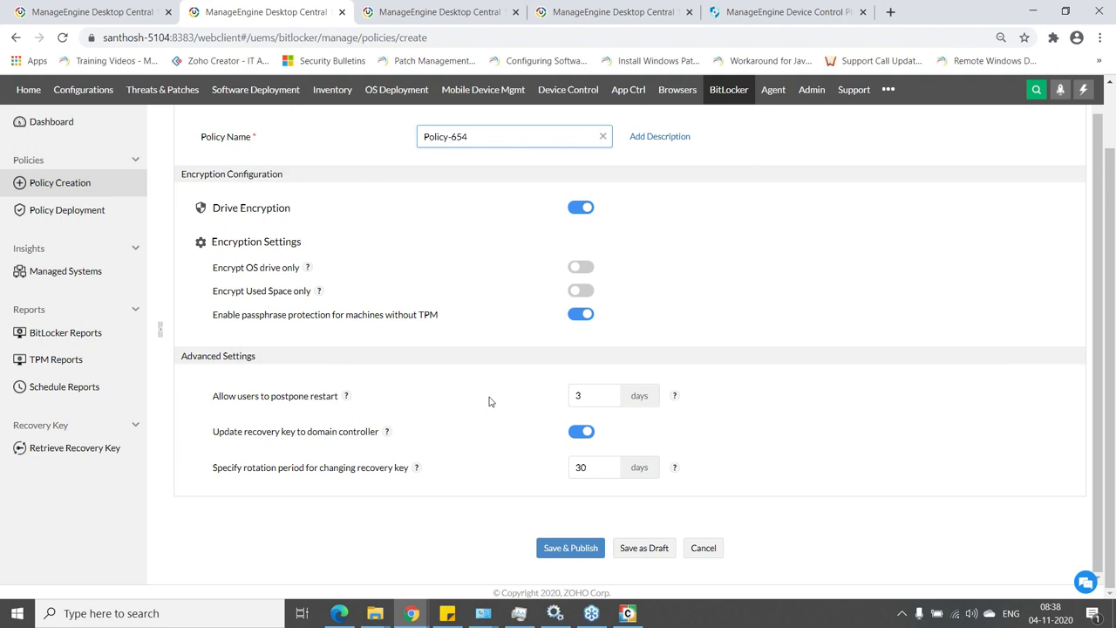
{"action": "scroll", "coordinate": [493, 398], "scroll_direction": "up", "scroll_amount": 1}
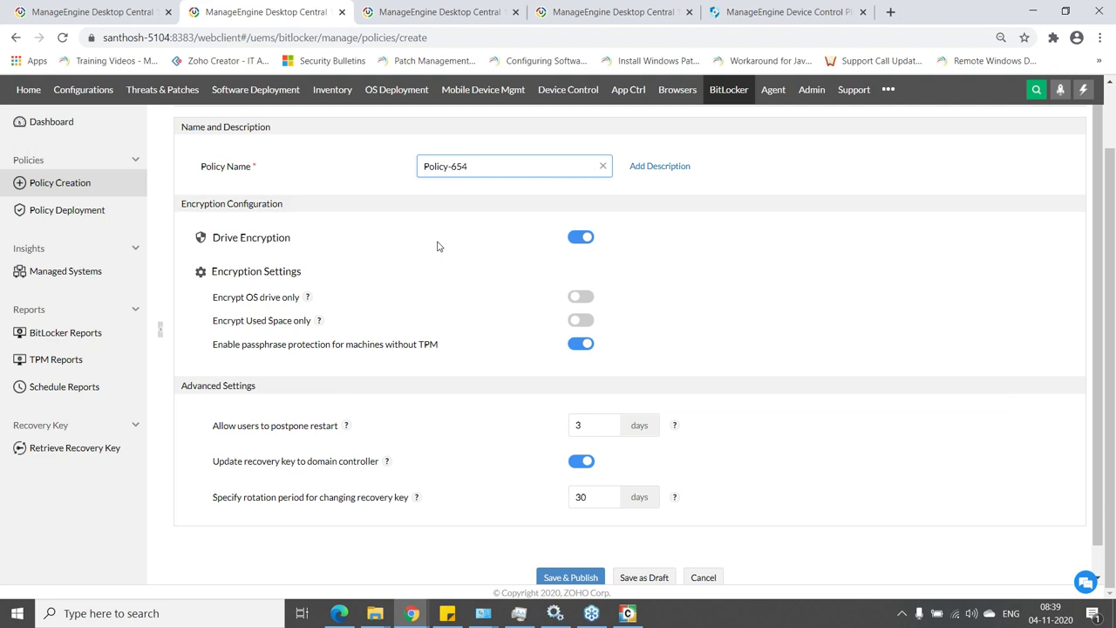
{"action": "scroll", "coordinate": [431, 238], "scroll_direction": "down", "scroll_amount": 1}
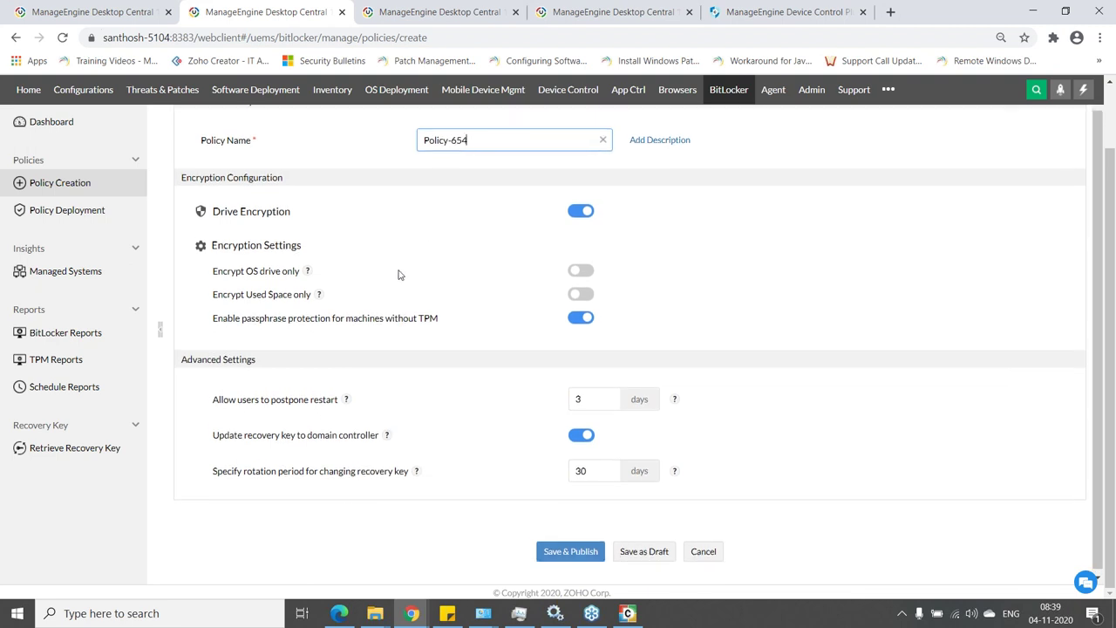
{"action": "scroll", "coordinate": [397, 275], "scroll_direction": "up", "scroll_amount": 1}
- View the BitLocker policy deployment page and BitLocker report, and open the encryption details of the computer with the E: drive
{"action": "left_click", "coordinate": [87, 210]}
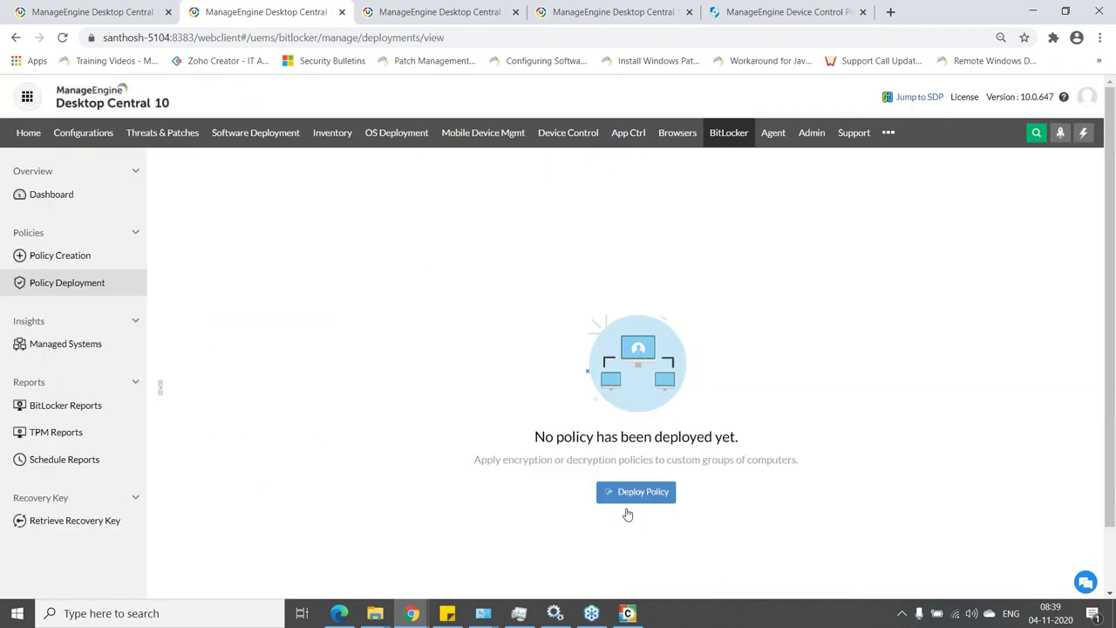
{"action": "left_click", "coordinate": [47, 417]}
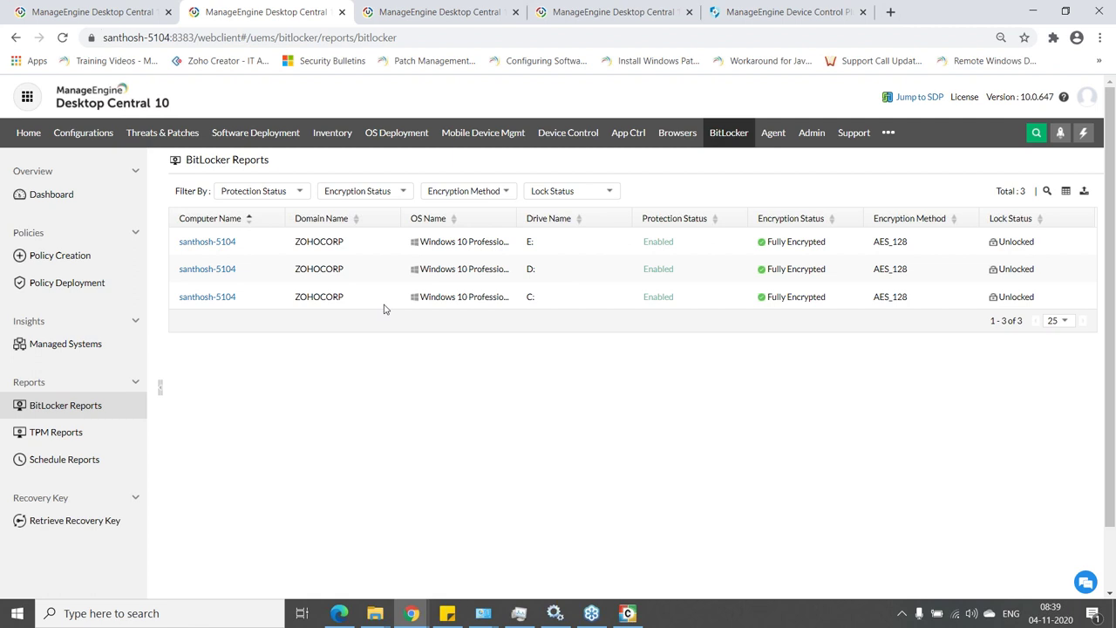
{"action": "left_click", "coordinate": [219, 243]}
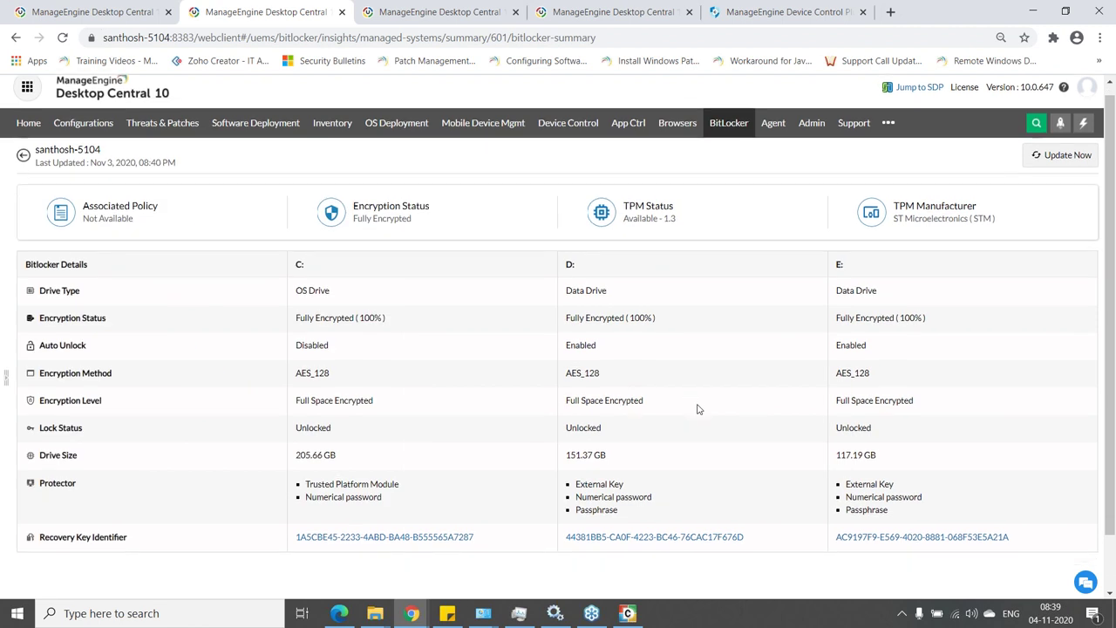
- Review the computer's per-drive BitLocker details, view the Retrieve Recovery Key page, and switch to the slides
{"action": "scroll", "coordinate": [698, 409], "scroll_direction": "down", "scroll_amount": 1}
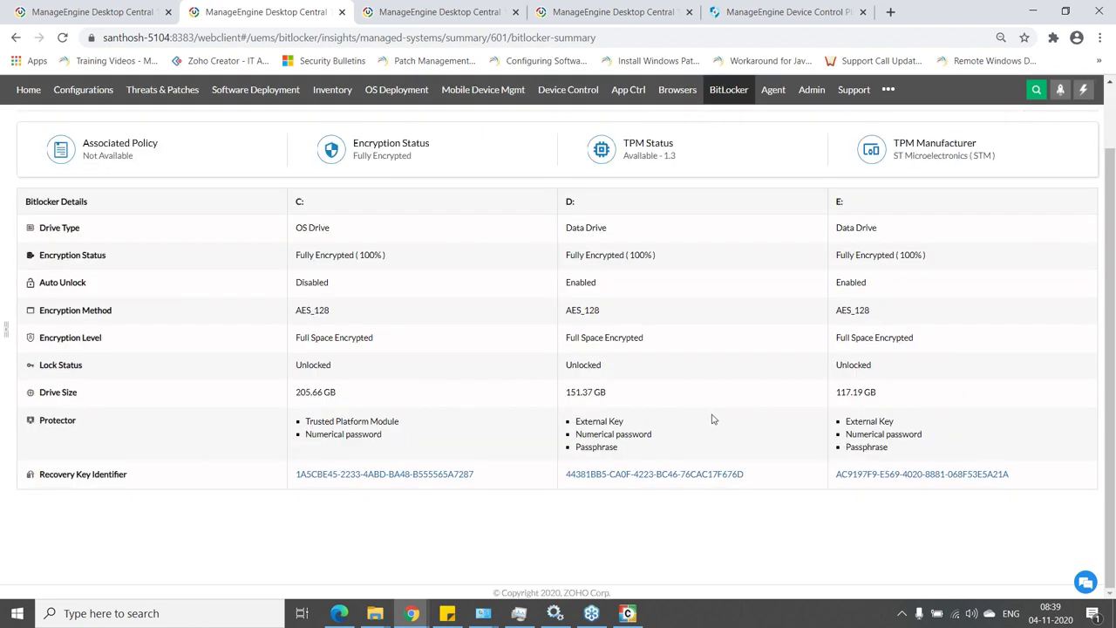
{"action": "scroll", "coordinate": [710, 417], "scroll_direction": "up", "scroll_amount": 1}
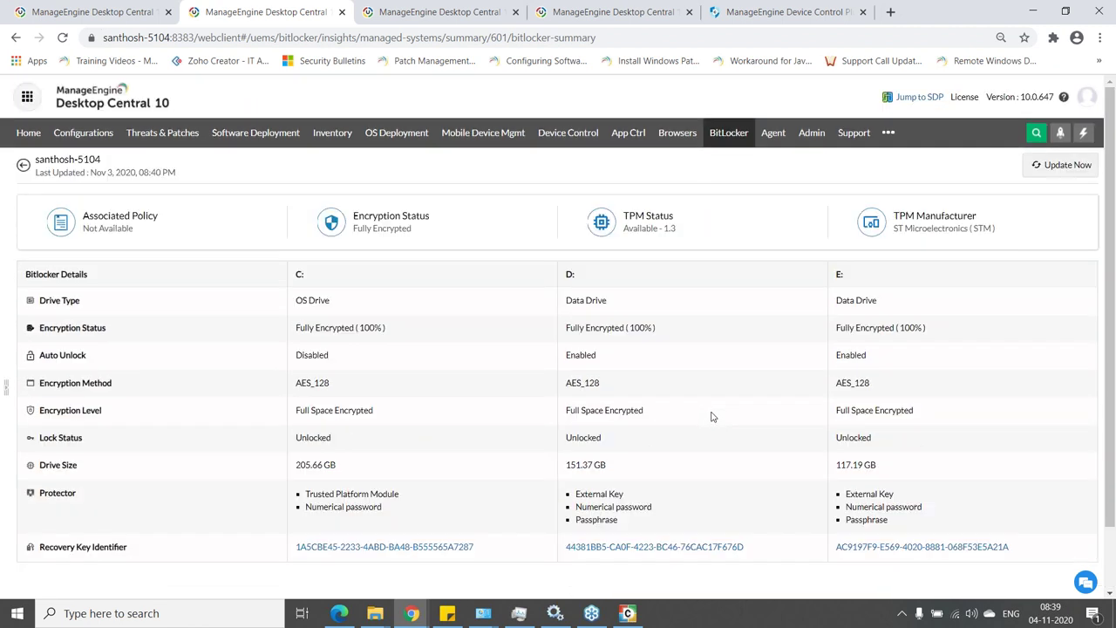
{"action": "left_click", "coordinate": [731, 137]}
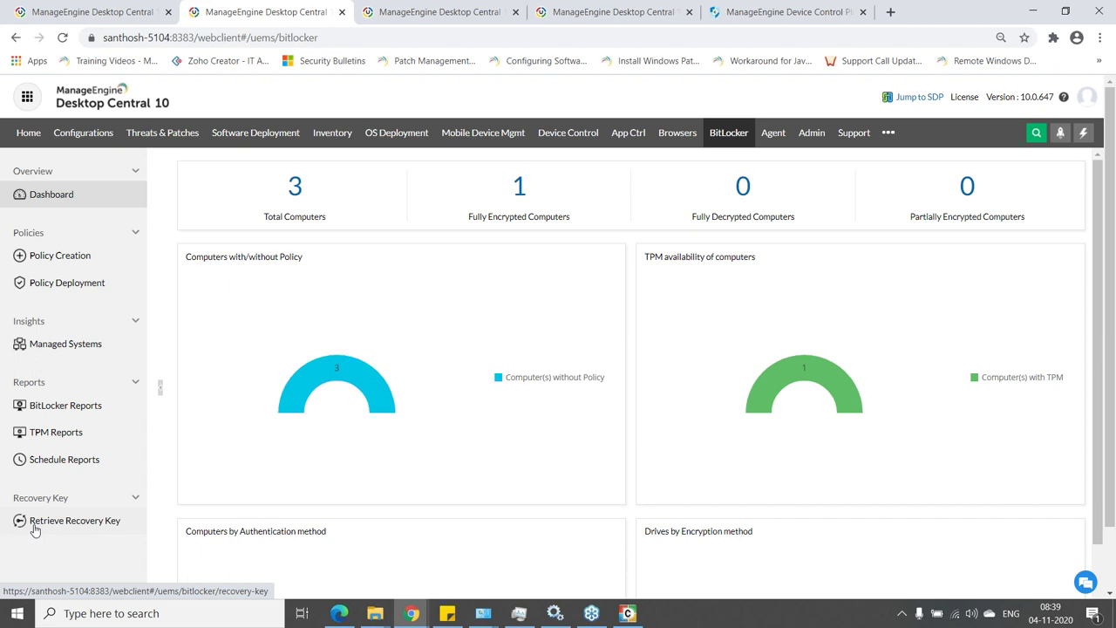
{"action": "left_click", "coordinate": [78, 527]}
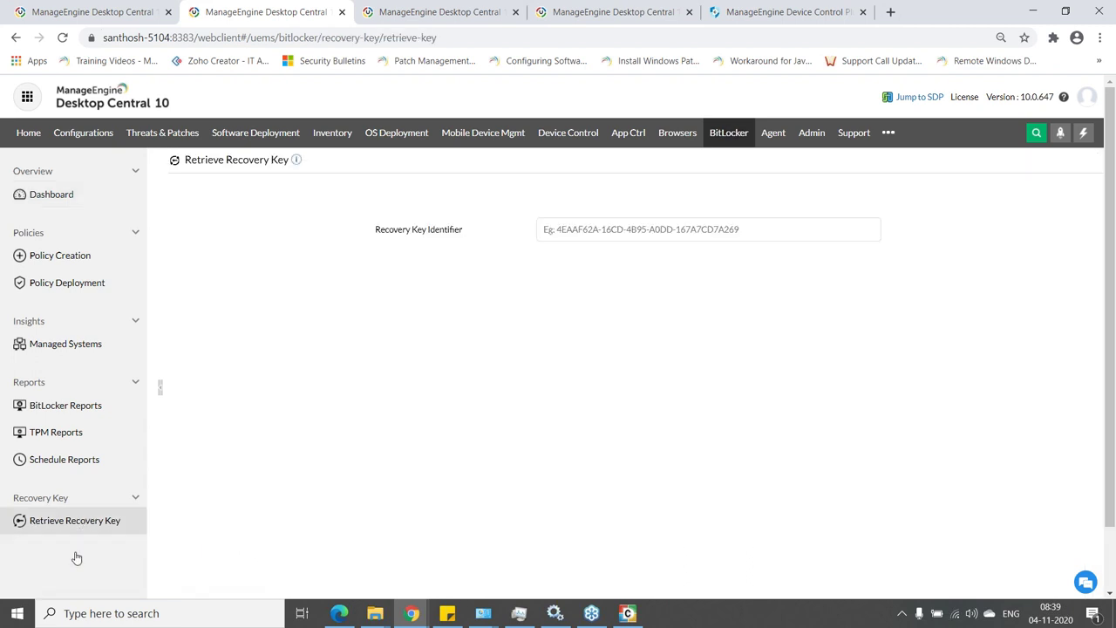
{"action": "left_click", "coordinate": [555, 233]}
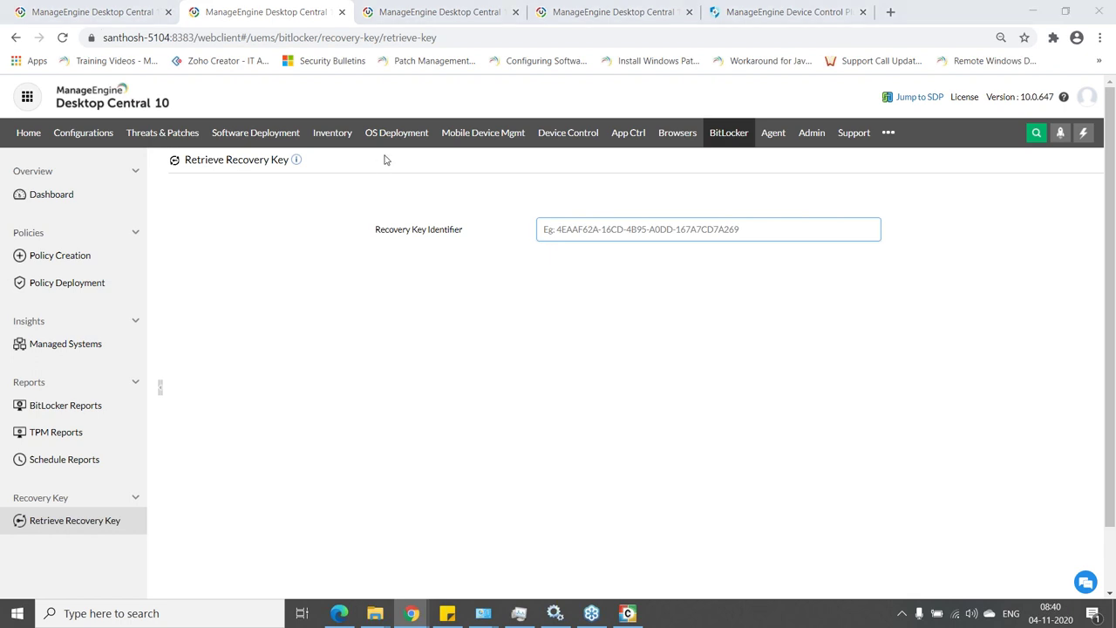
{"action": "key", "text": "alt+Tab"}
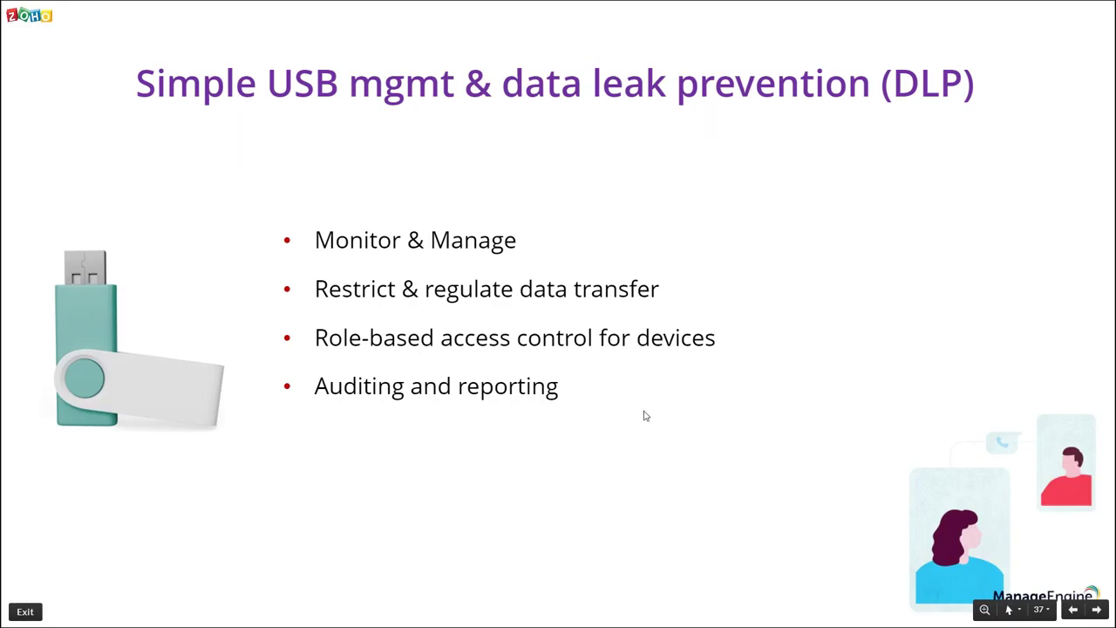
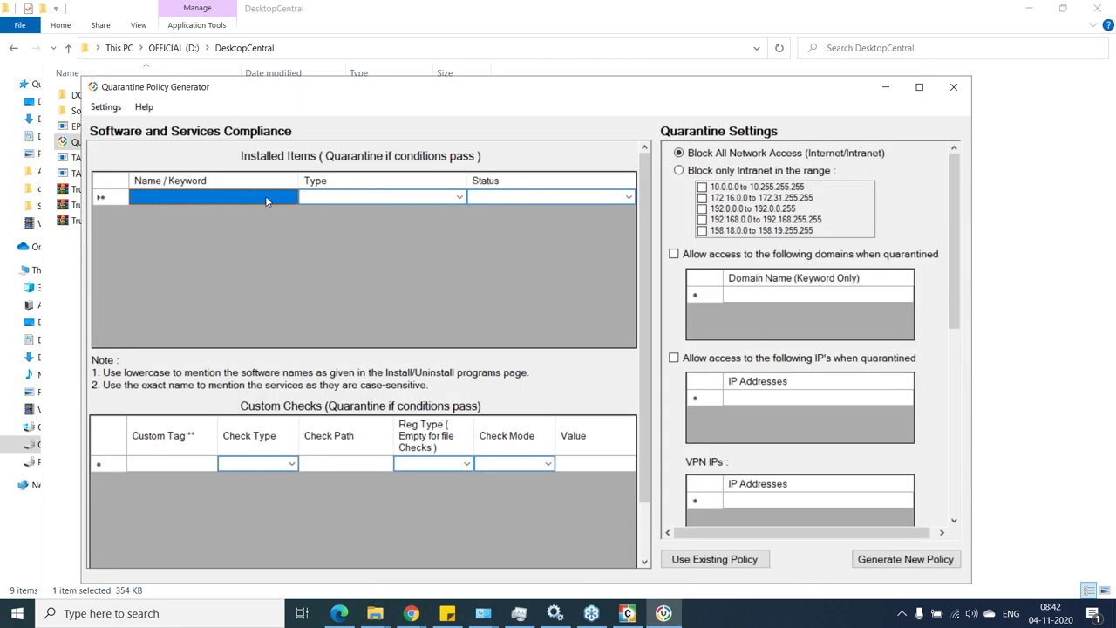
- Add an installed-item quarantine condition with the keyword manageengine, type Software and status NotExist
{"action": "left_click", "coordinate": [261, 196]}
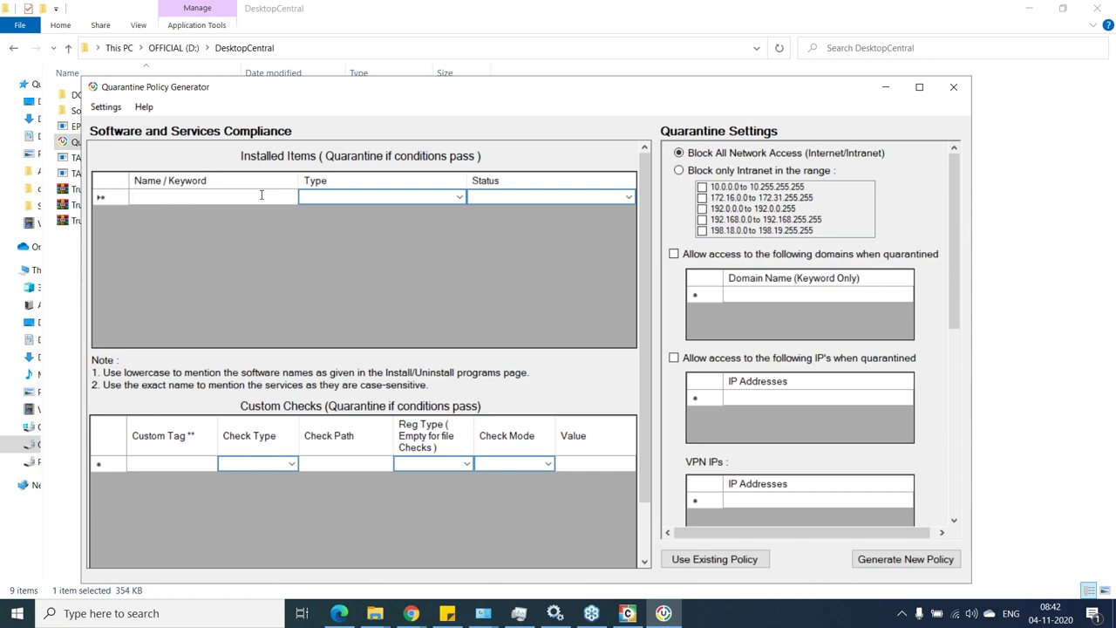
{"action": "type", "text": "manageengine"}
{"action": "left_click", "coordinate": [459, 200]}
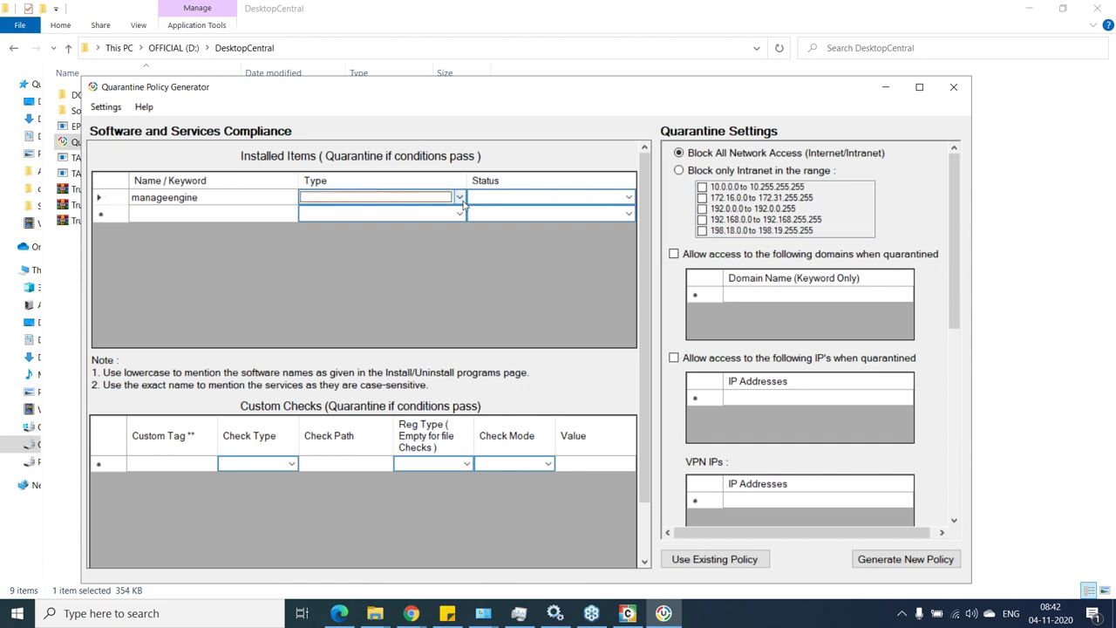
{"action": "left_click", "coordinate": [460, 199]}
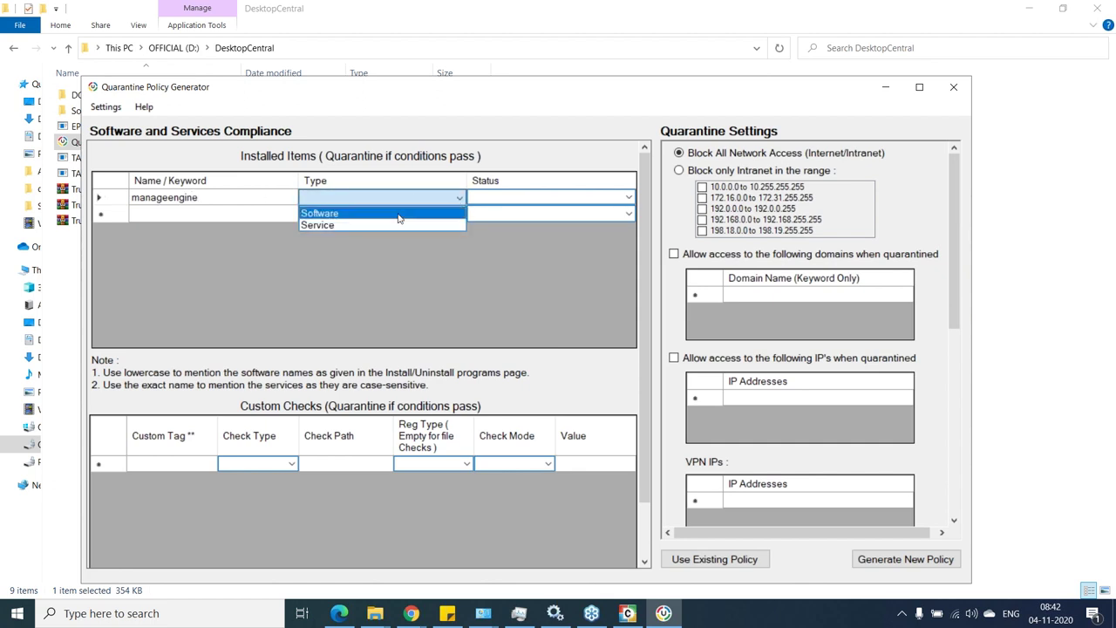
{"action": "left_click", "coordinate": [399, 215]}
{"action": "left_click", "coordinate": [530, 203]}
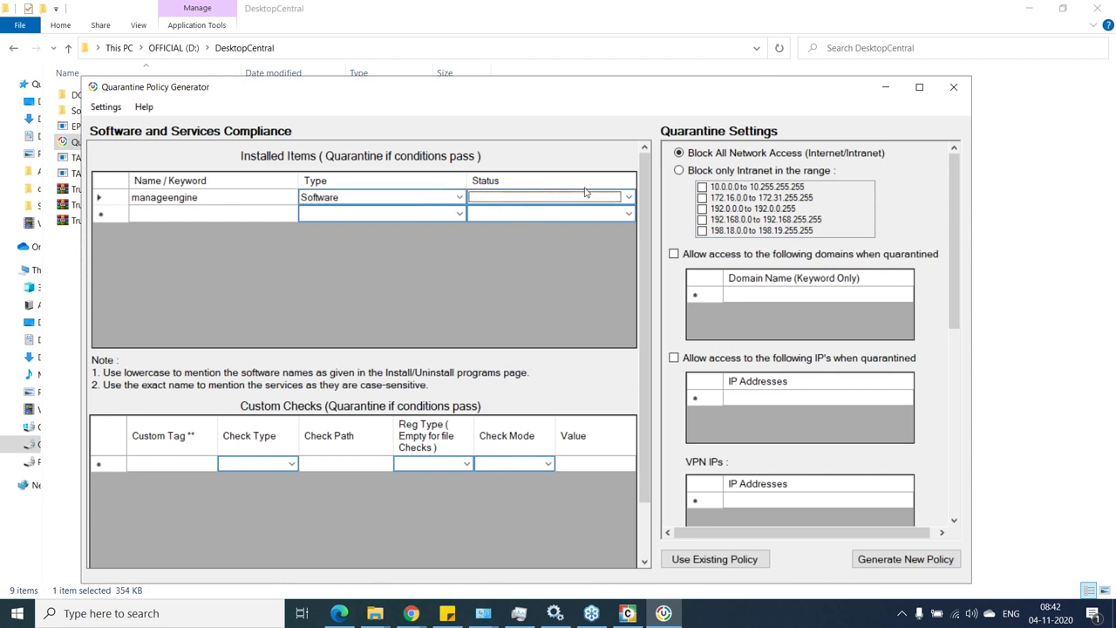
{"action": "left_click", "coordinate": [628, 200]}
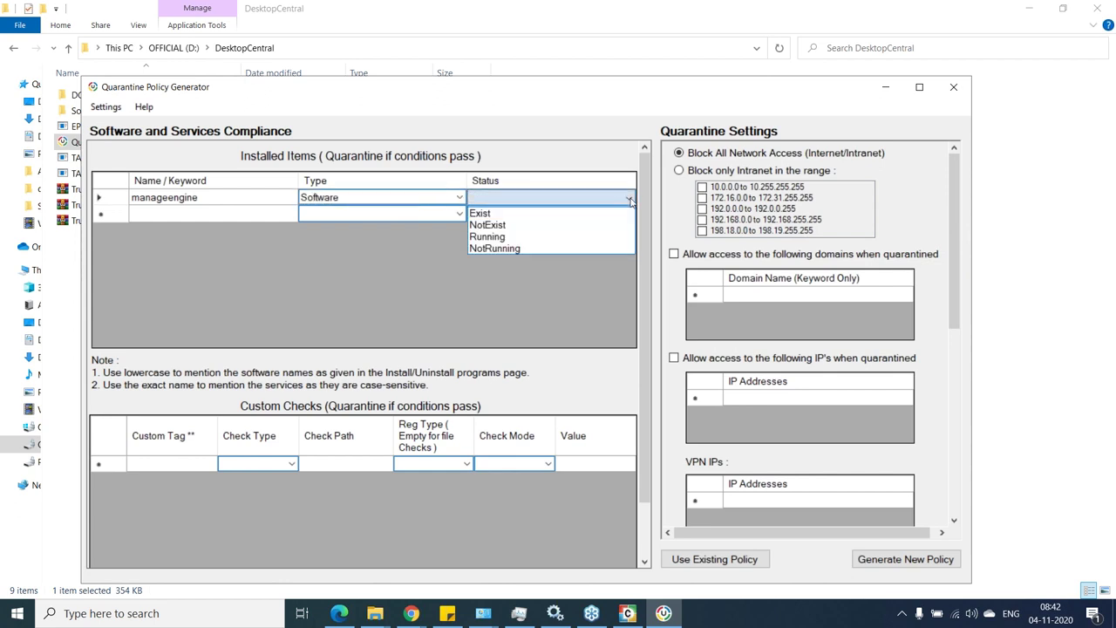
{"action": "left_click", "coordinate": [558, 213]}
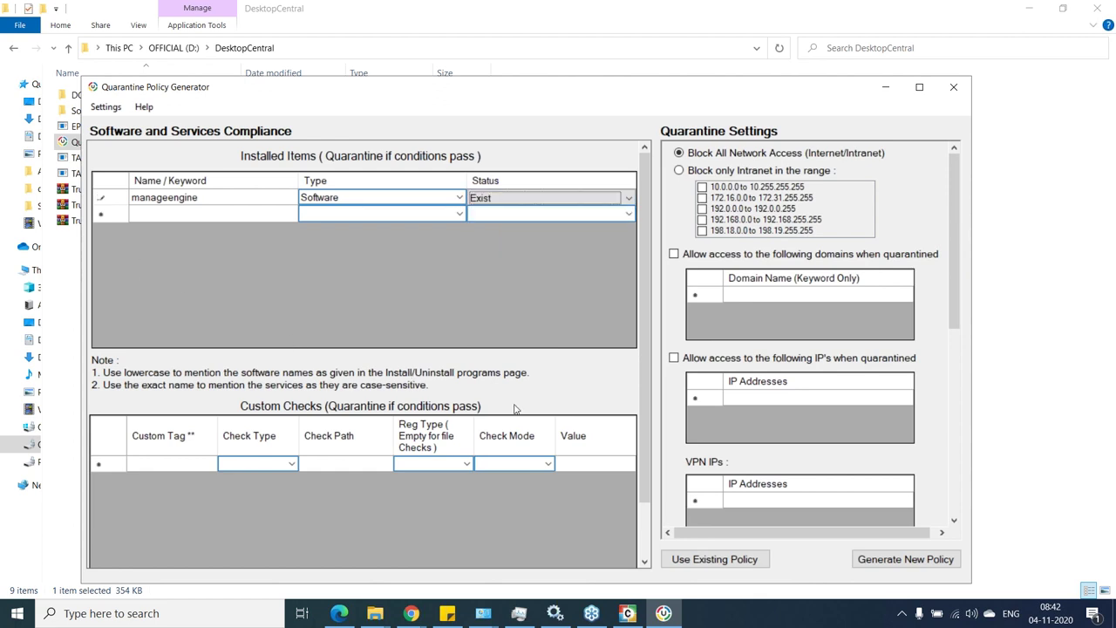
{"action": "left_click", "coordinate": [634, 201]}
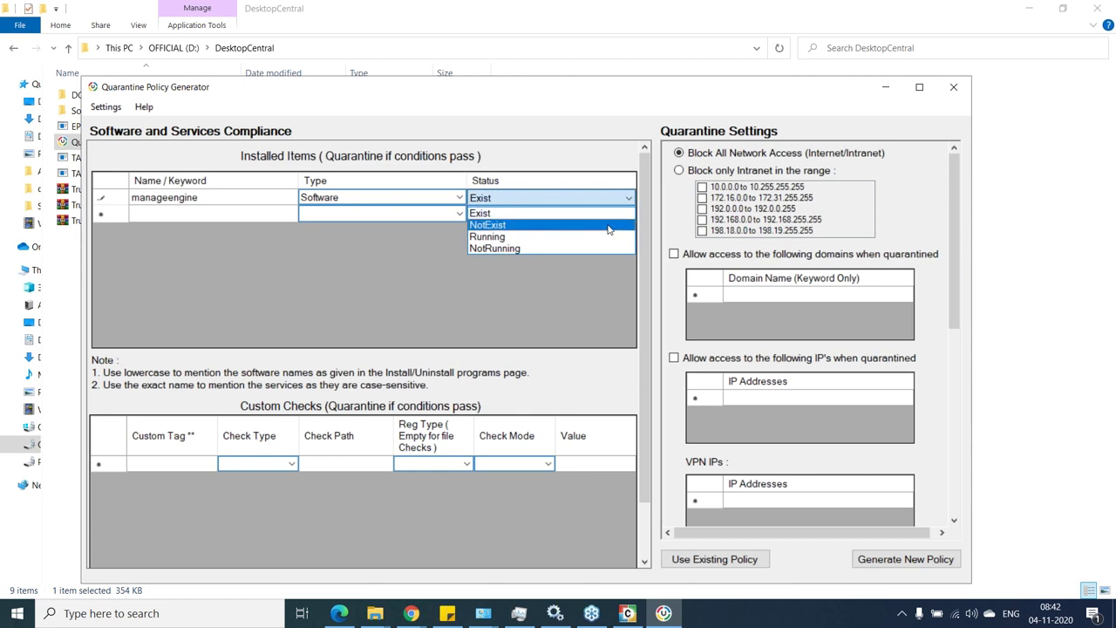
{"action": "left_click", "coordinate": [558, 225]}
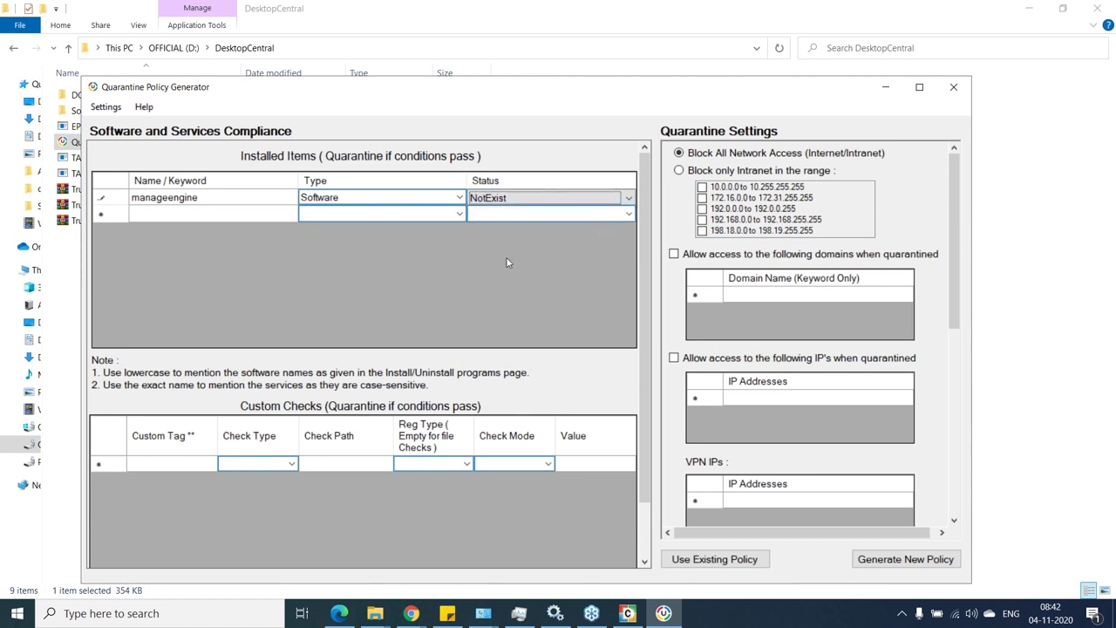
- View the check types available for custom checks without choosing one
{"action": "scroll", "coordinate": [290, 305], "scroll_direction": "down", "scroll_amount": 1}
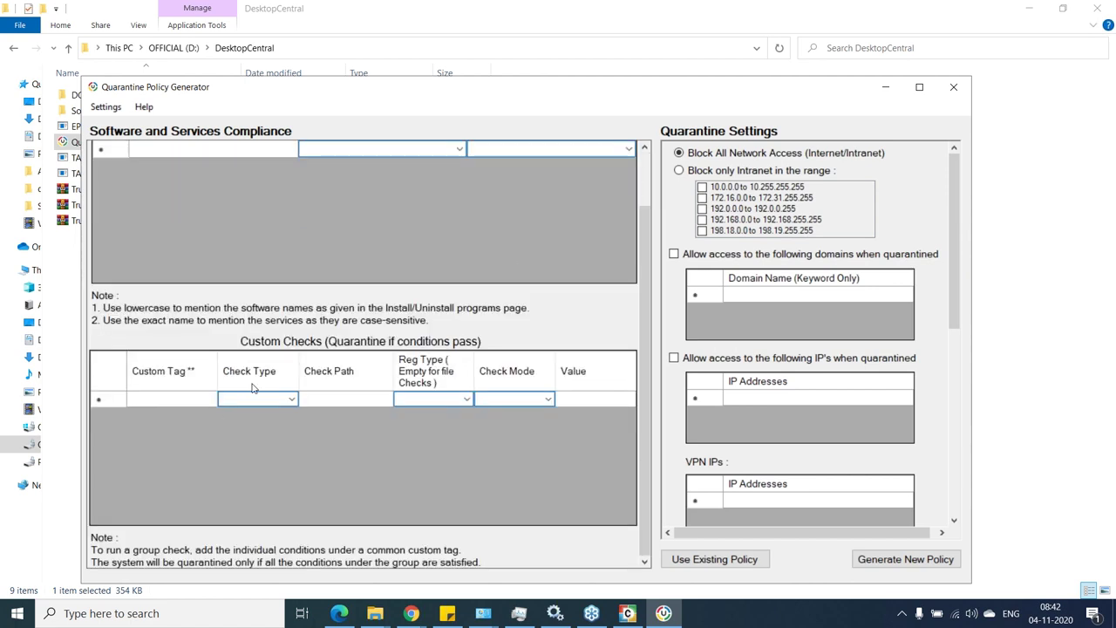
{"action": "left_click", "coordinate": [186, 399]}
{"action": "left_click", "coordinate": [290, 398]}
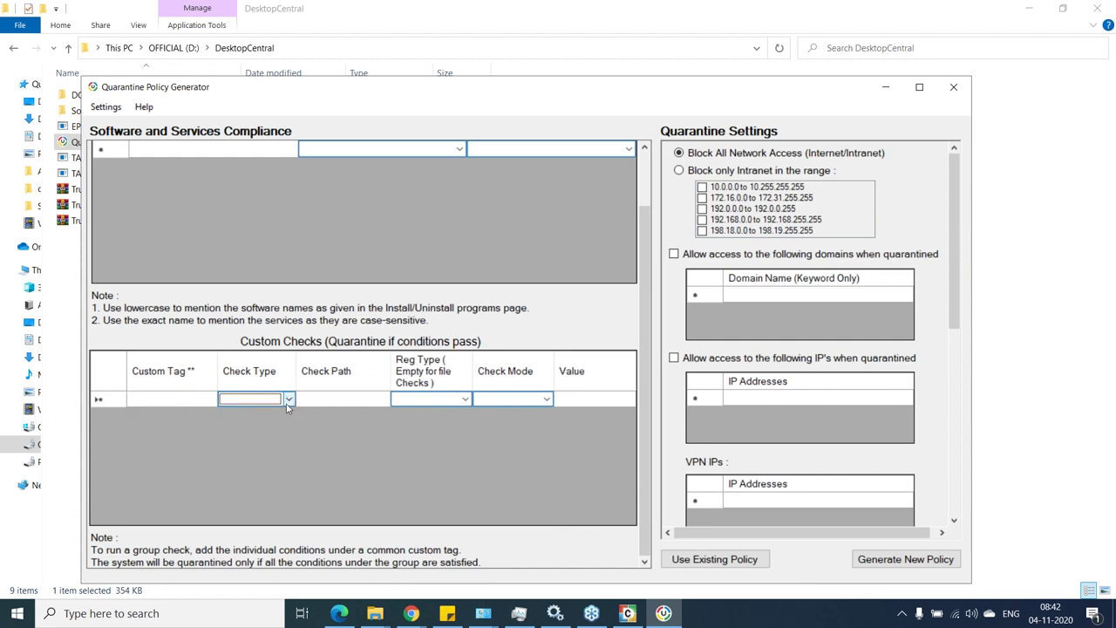
{"action": "left_click", "coordinate": [289, 399]}
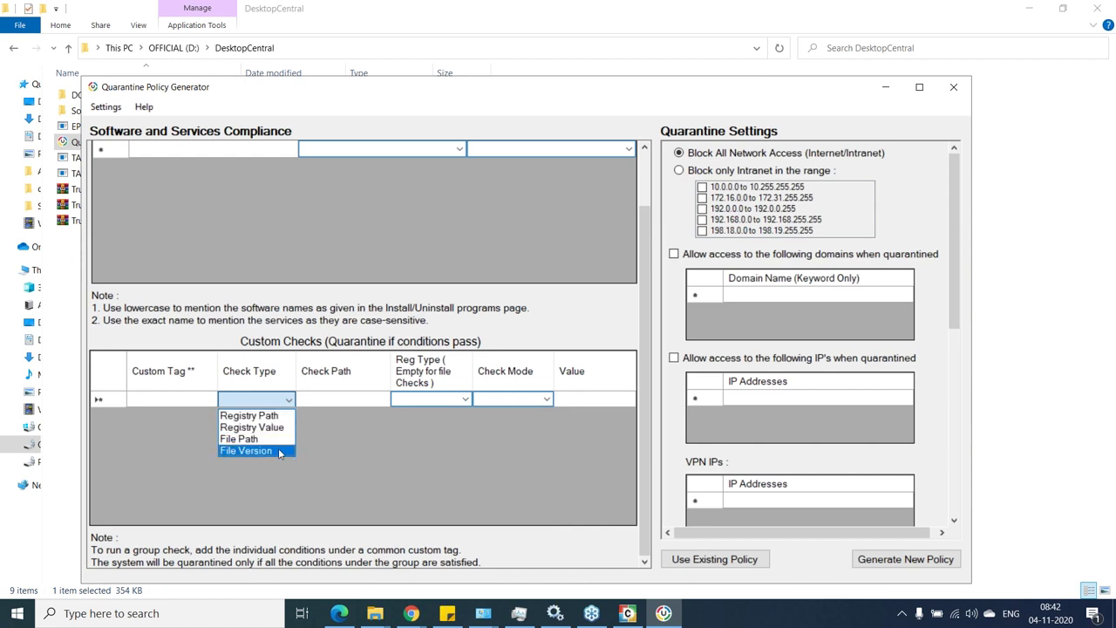
{"action": "left_click", "coordinate": [351, 465]}
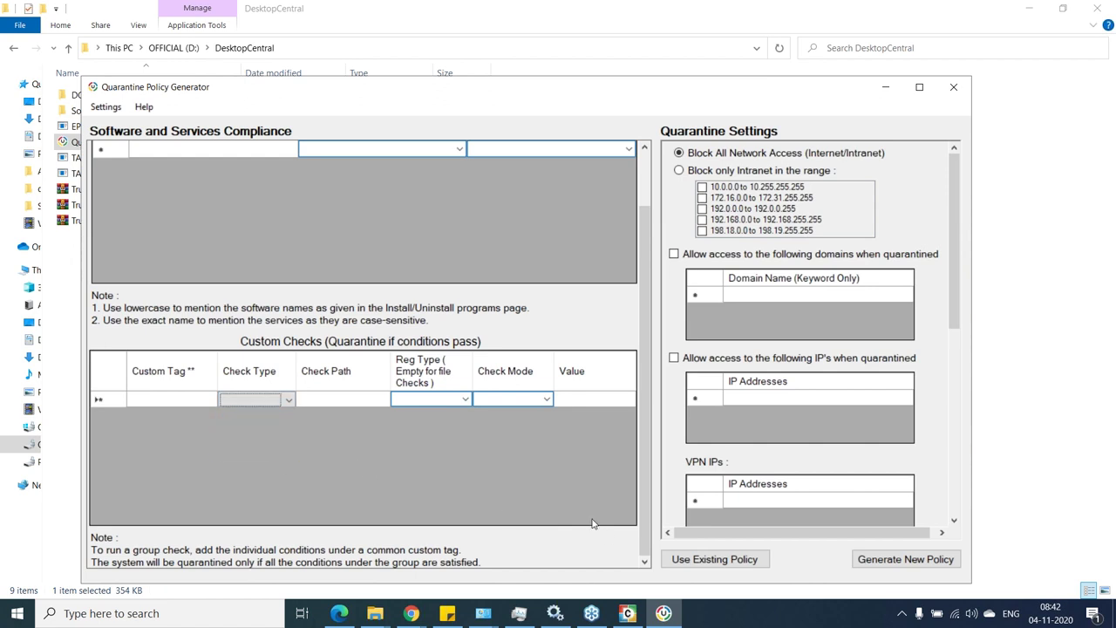
- Start generating a new quarantine policy with qpolicy.json as the file name, and cancel the save
{"action": "left_click", "coordinate": [890, 567]}
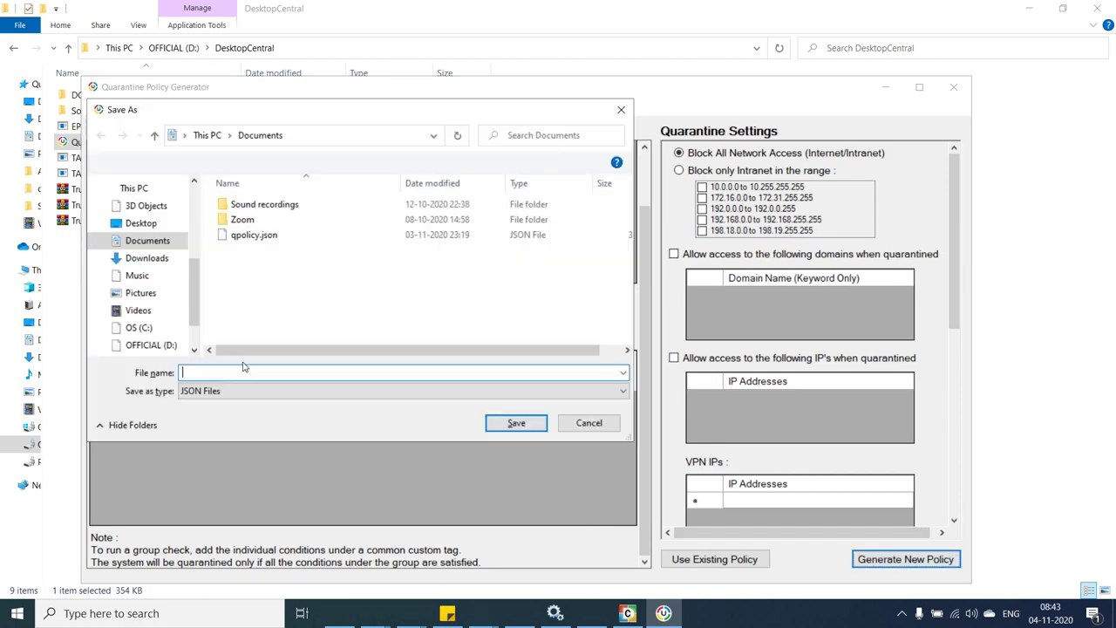
{"action": "left_click", "coordinate": [250, 239]}
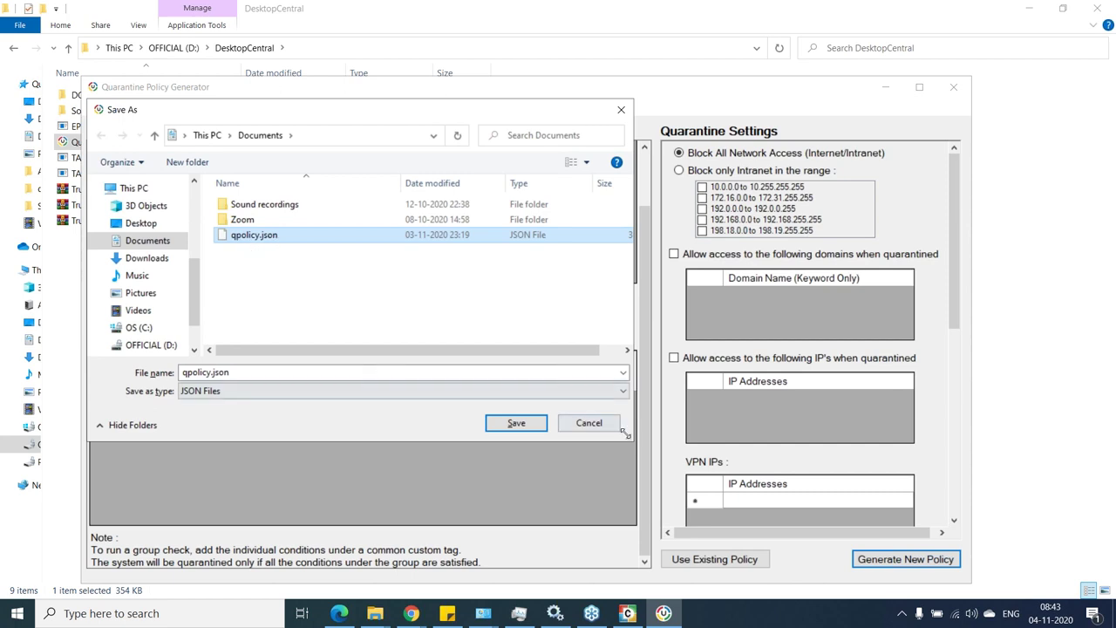
{"action": "left_click", "coordinate": [588, 424]}
- Minimise the policy generator, switch back to Desktop Central, and open the Quarantine Policy configuration for modification
{"action": "left_click", "coordinate": [884, 87]}
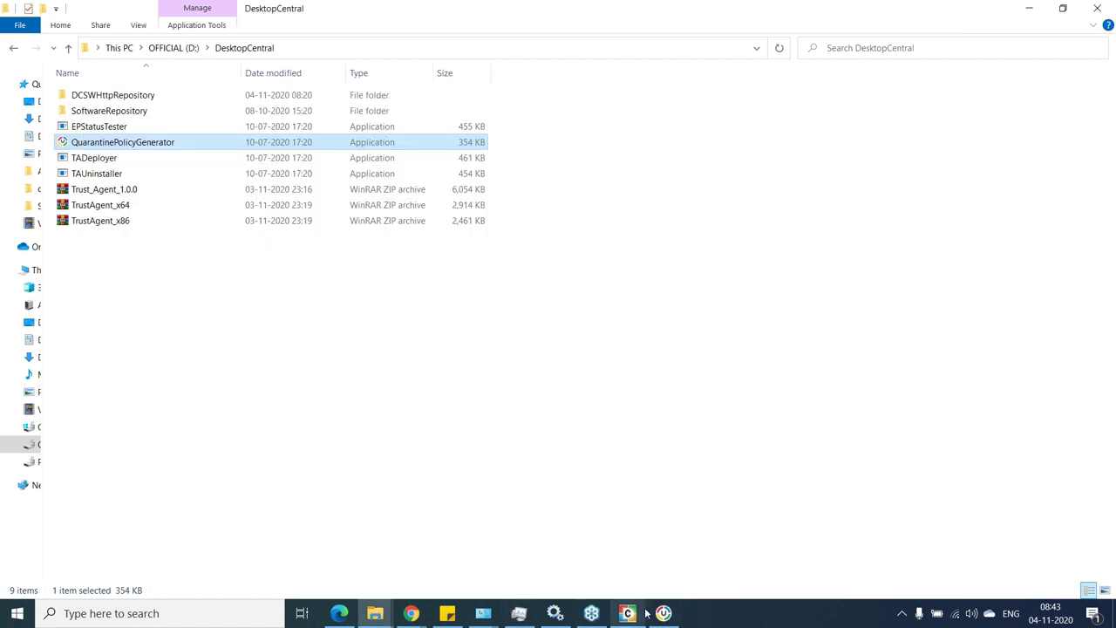
{"action": "left_click", "coordinate": [411, 613]}
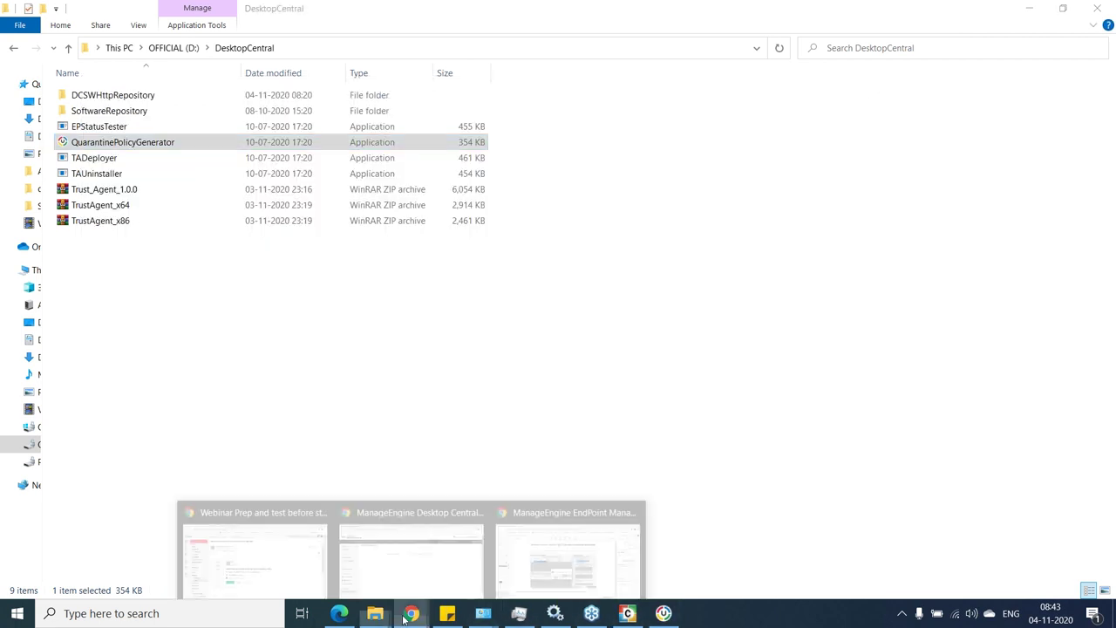
{"action": "left_click", "coordinate": [294, 541]}
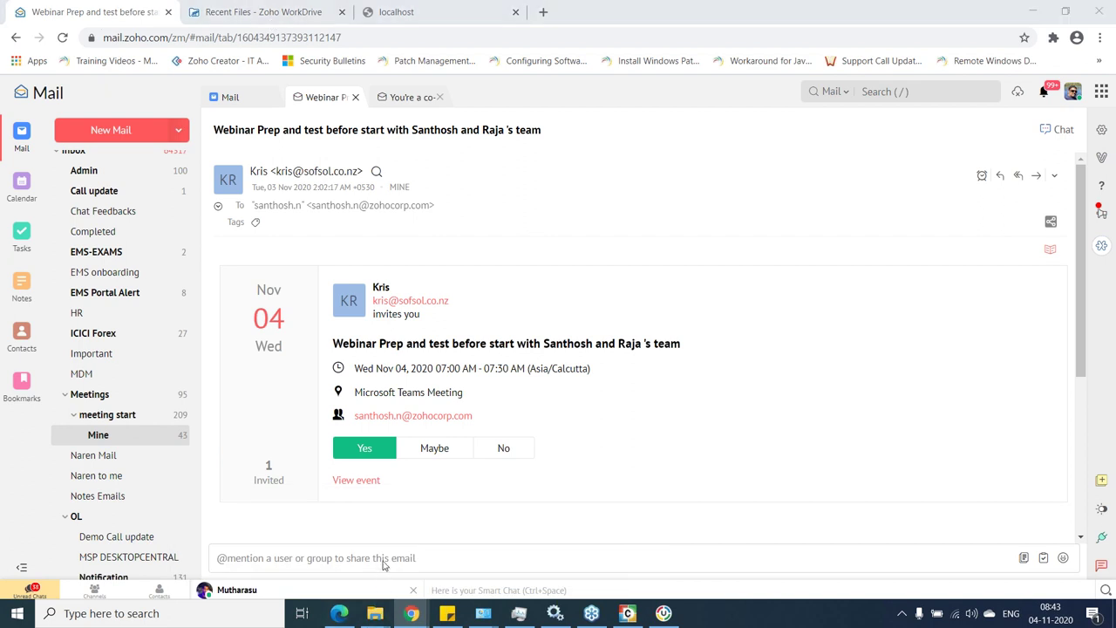
{"action": "key", "text": "alt+Tab"}
{"action": "key", "text": "alt+Tab"}
{"action": "key", "text": "alt+Tab"}
{"action": "key", "text": "alt+Tab"}
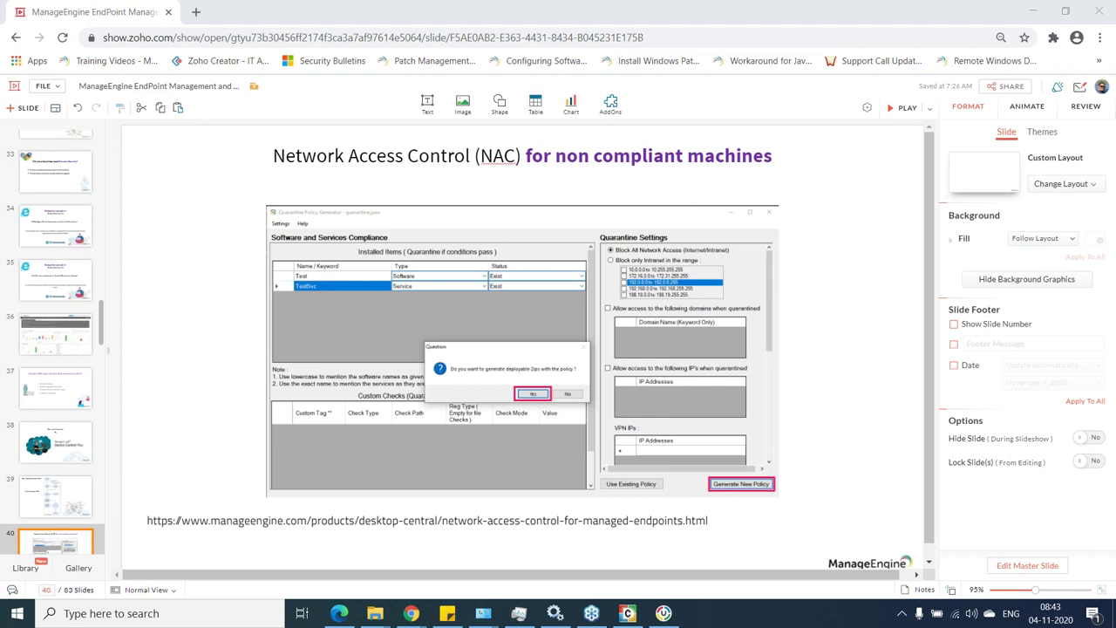
{"action": "key", "text": "alt+Tab"}
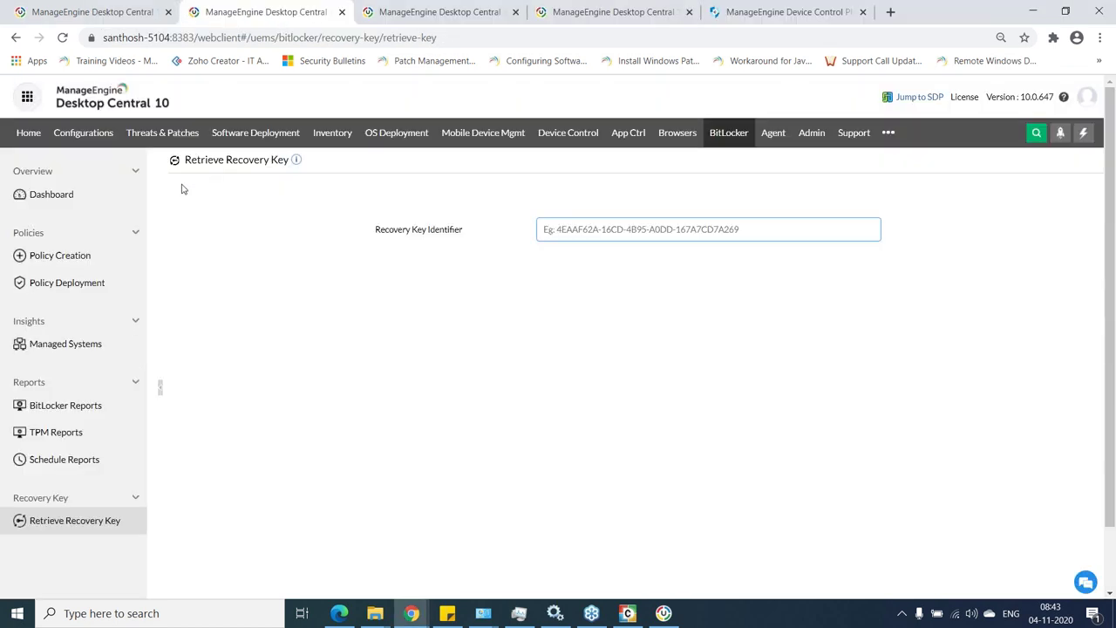
{"action": "left_click", "coordinate": [87, 137]}
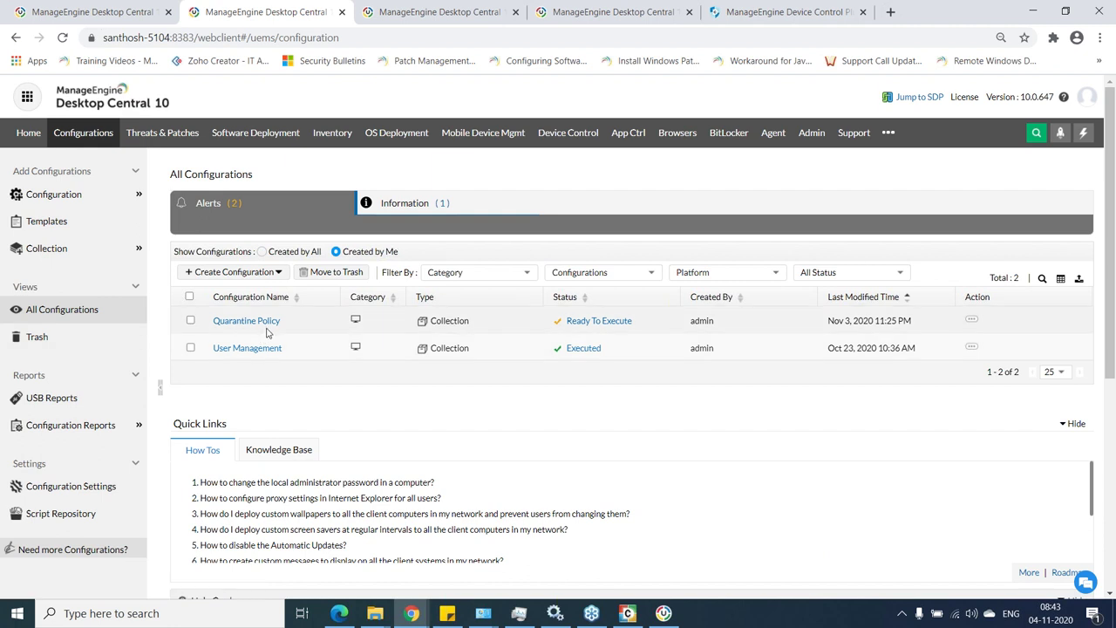
{"action": "left_click", "coordinate": [969, 321]}
{"action": "left_click", "coordinate": [912, 249]}
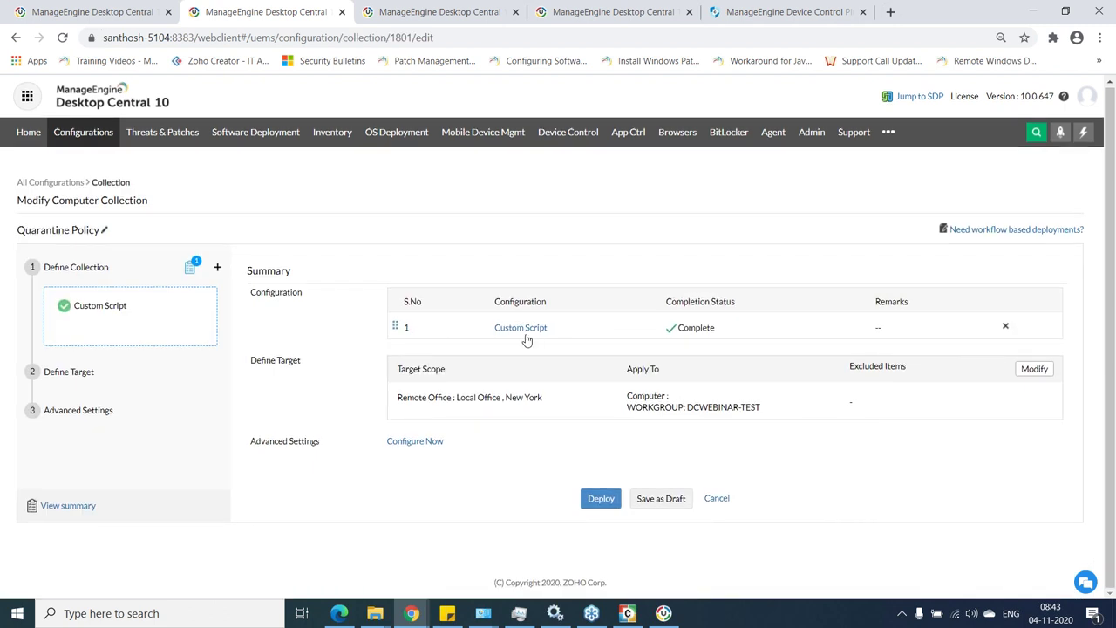
- Open ManageEngine's Network Access Control documentation in a new browser tab and read through the workflow and quarantine policy deployment steps
{"action": "left_click", "coordinate": [890, 12]}
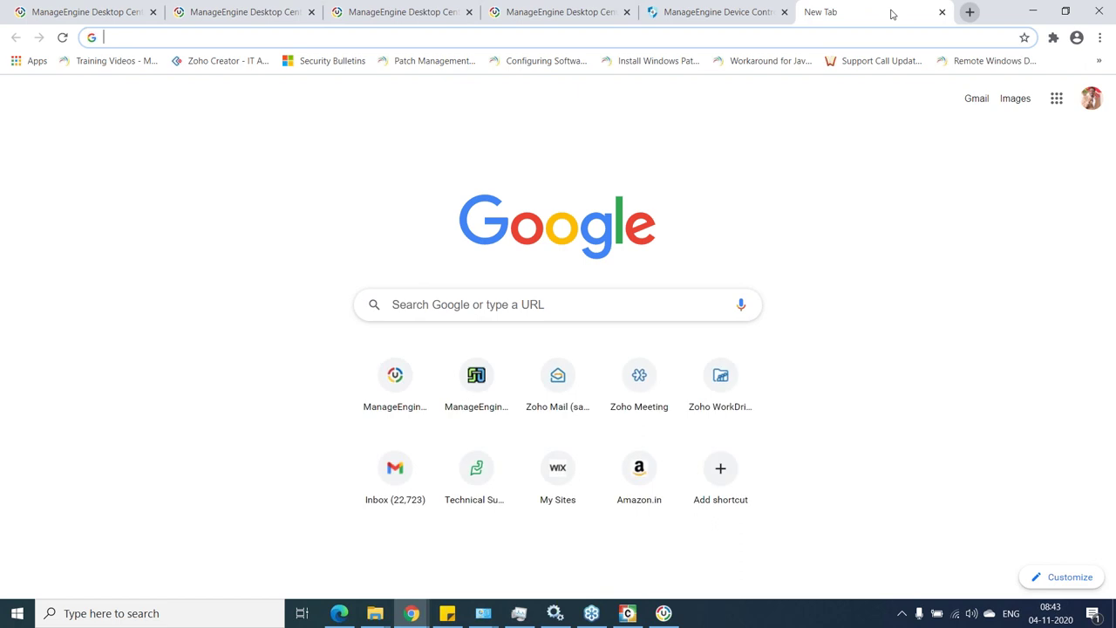
{"action": "type", "text": "netw"}
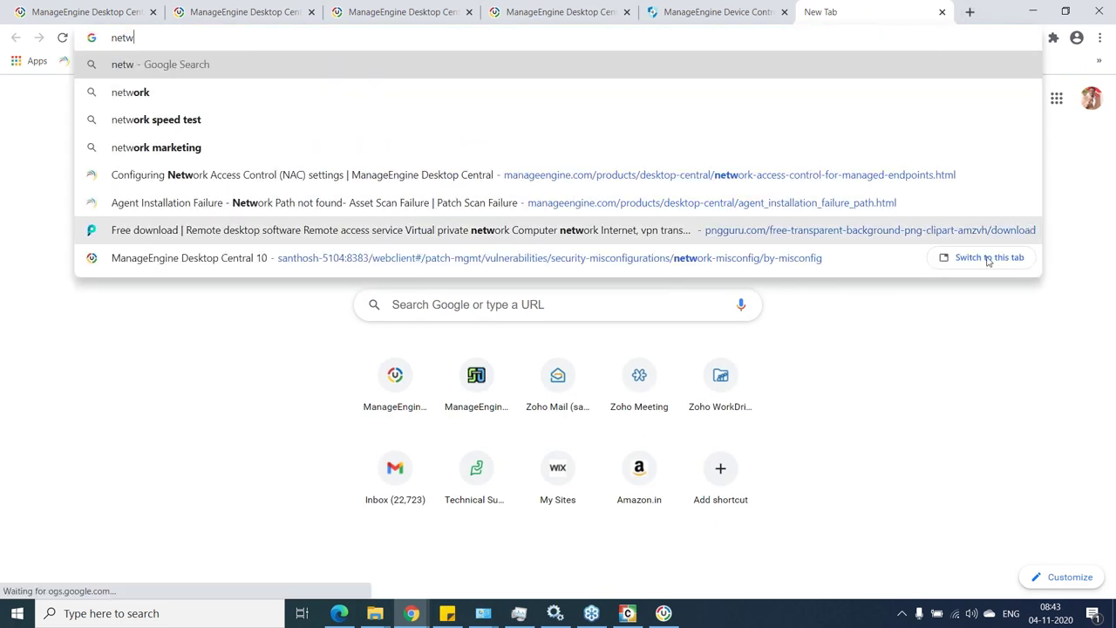
{"action": "left_click", "coordinate": [887, 180]}
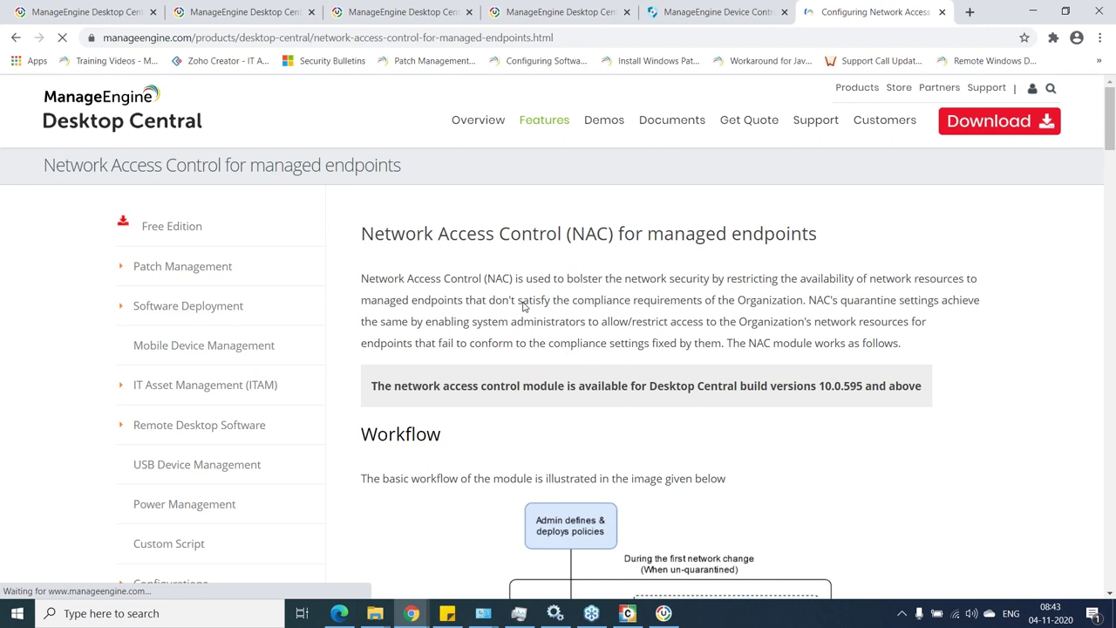
{"action": "scroll", "coordinate": [531, 294], "scroll_direction": "down", "scroll_amount": 8}
{"action": "scroll", "coordinate": [659, 295], "scroll_direction": "down", "scroll_amount": 2}
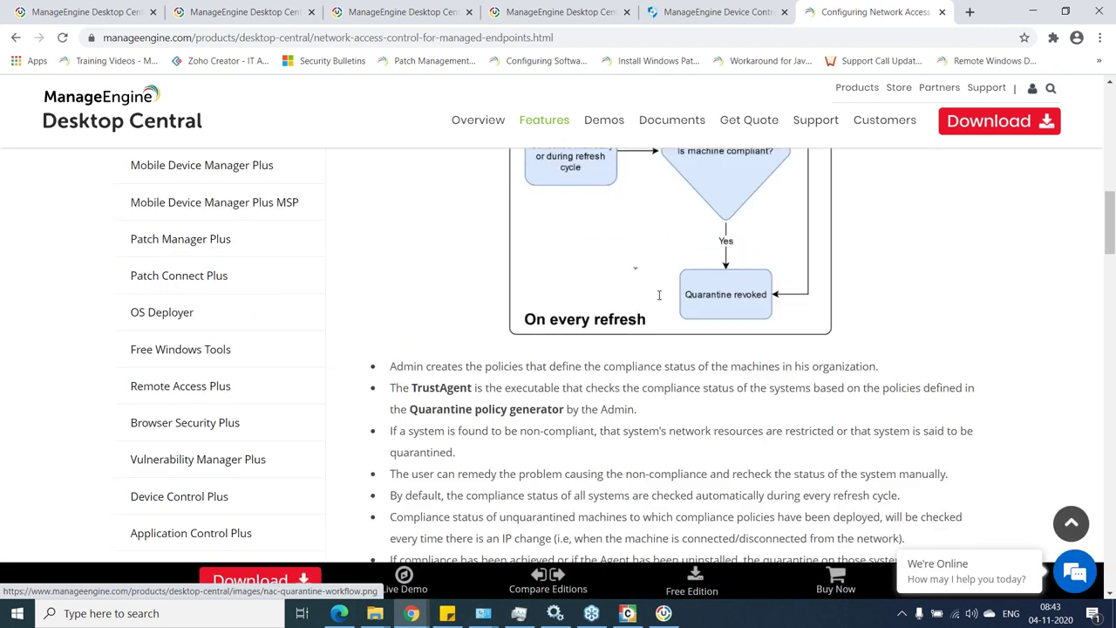
{"action": "scroll", "coordinate": [659, 294], "scroll_direction": "down", "scroll_amount": 7}
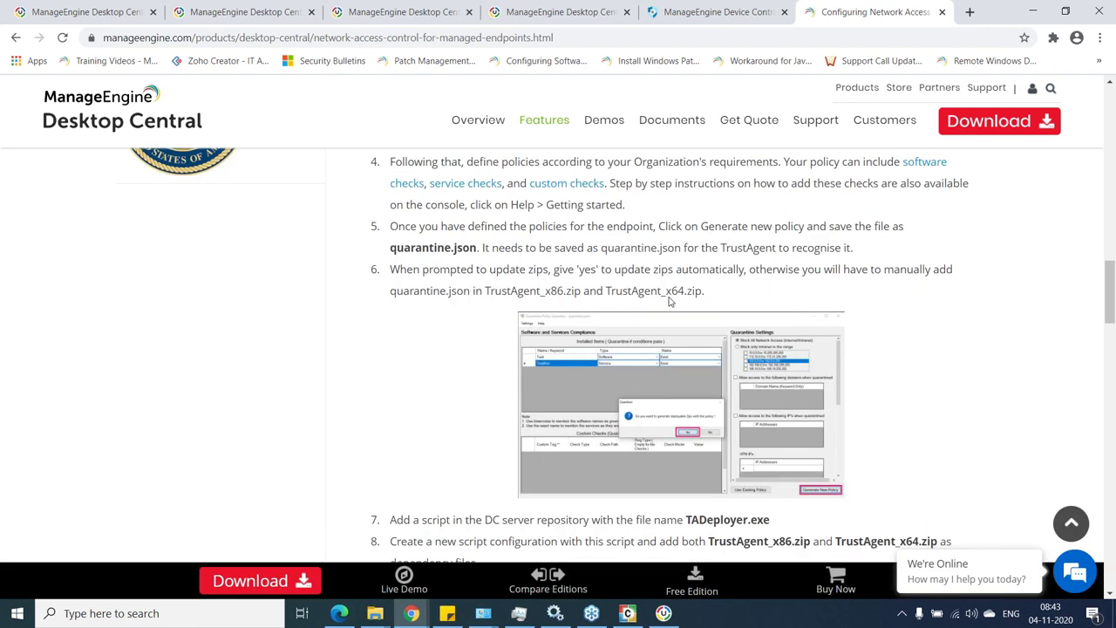
{"action": "scroll", "coordinate": [670, 300], "scroll_direction": "down", "scroll_amount": 2}
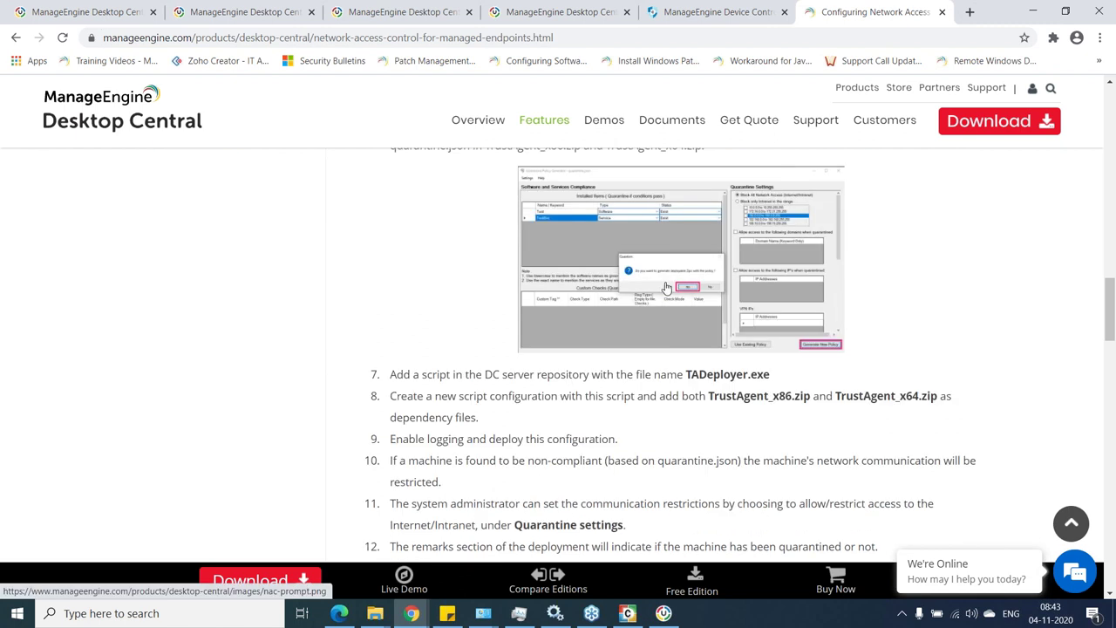
{"action": "scroll", "coordinate": [667, 287], "scroll_direction": "down", "scroll_amount": 2}
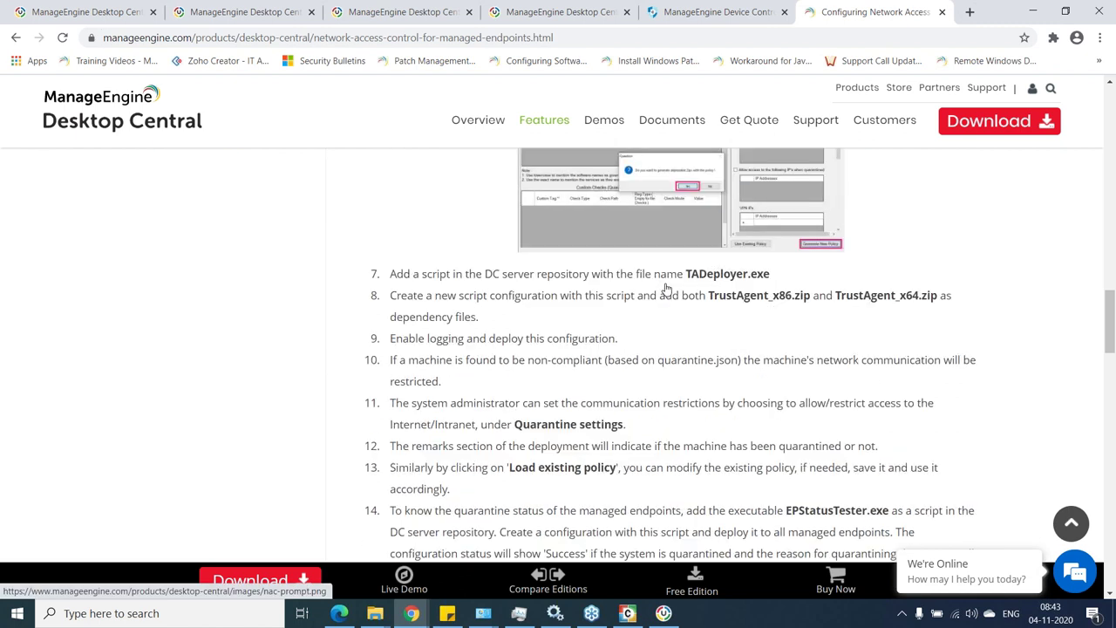
- Read the documentation's sections on software and service checks, and return to the Quarantine Policy configuration summary in Desktop Central
{"action": "scroll", "coordinate": [667, 287], "scroll_direction": "down", "scroll_amount": 9}
{"action": "scroll", "coordinate": [671, 299], "scroll_direction": "down", "scroll_amount": 4}
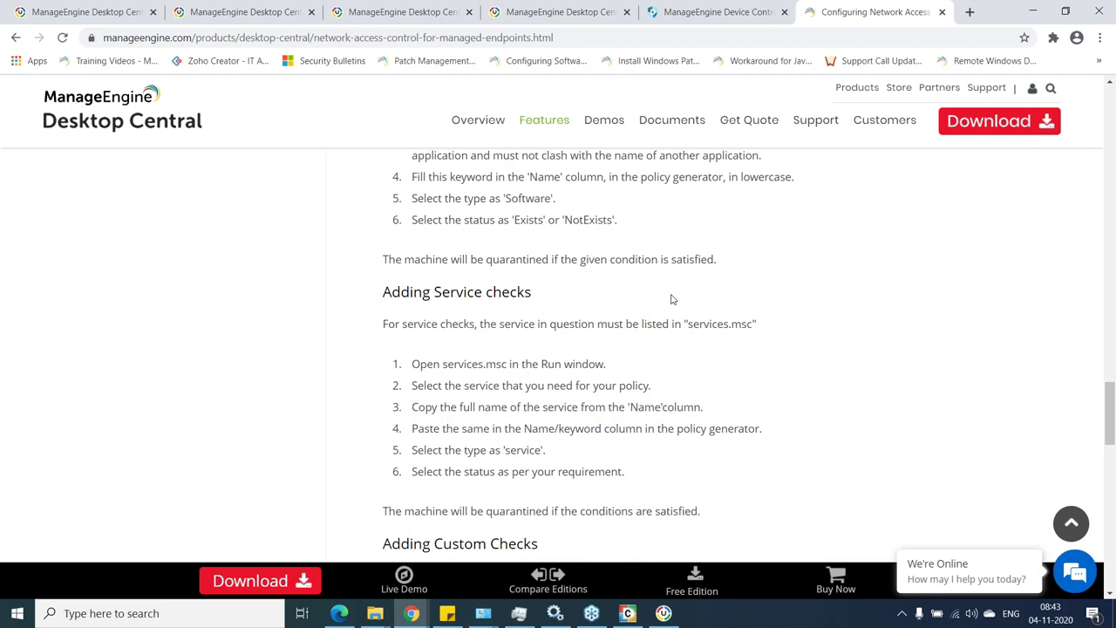
{"action": "left_click", "coordinate": [489, 11]}
{"action": "left_click", "coordinate": [397, 11]}
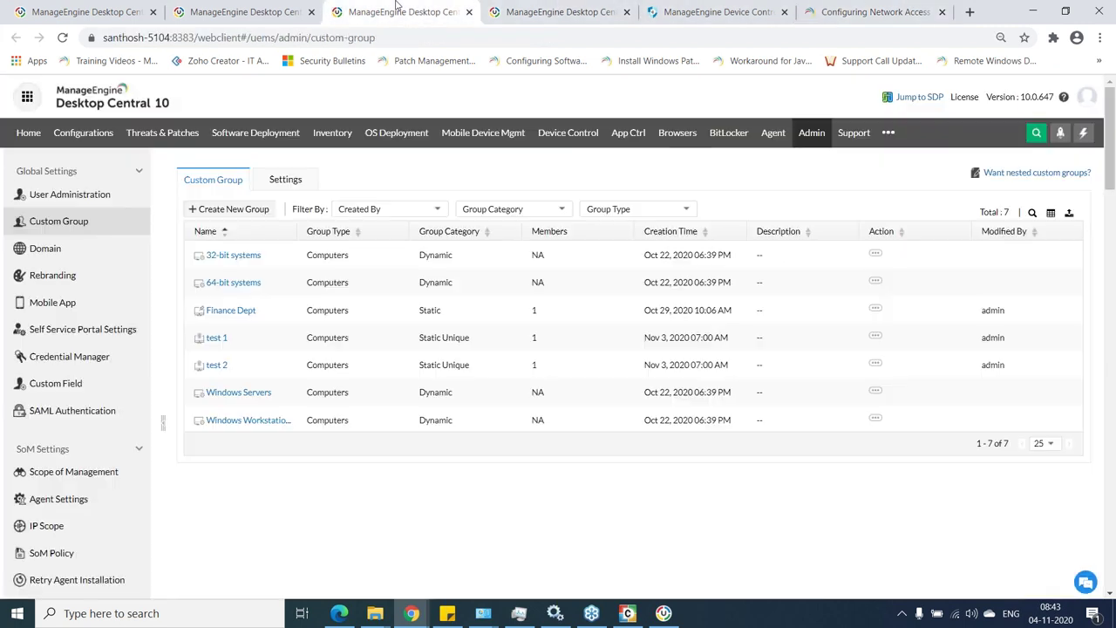
{"action": "left_click", "coordinate": [122, 11]}
{"action": "left_click", "coordinate": [239, 11]}
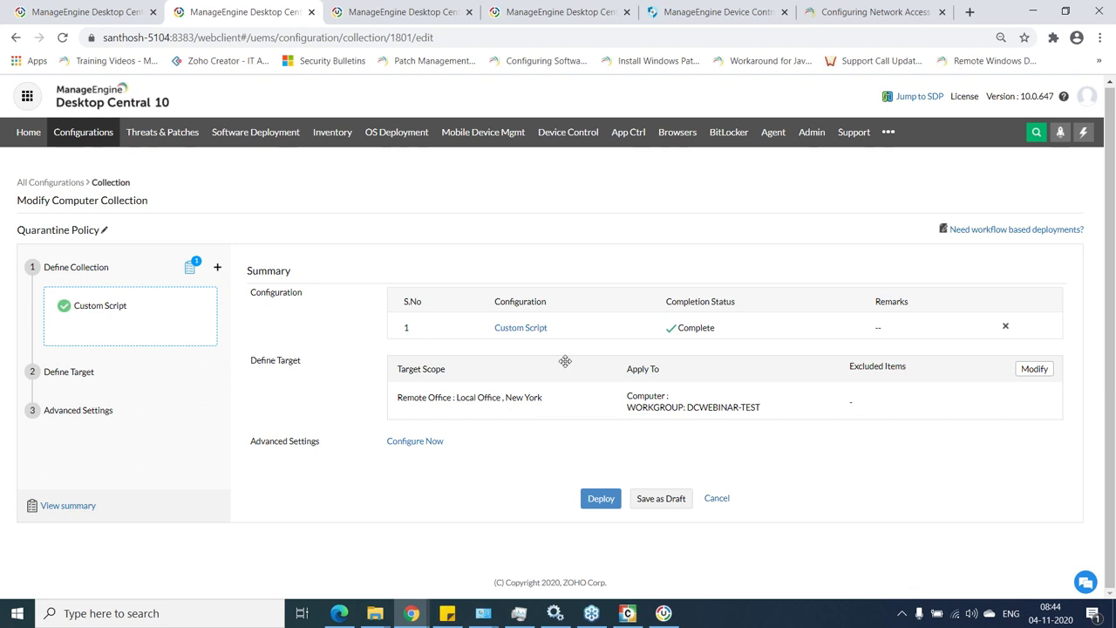
- Bring up the Quarantine Policy Generator to review its custom checks and network quarantine settings, and minimise it
{"action": "left_click", "coordinate": [602, 504]}
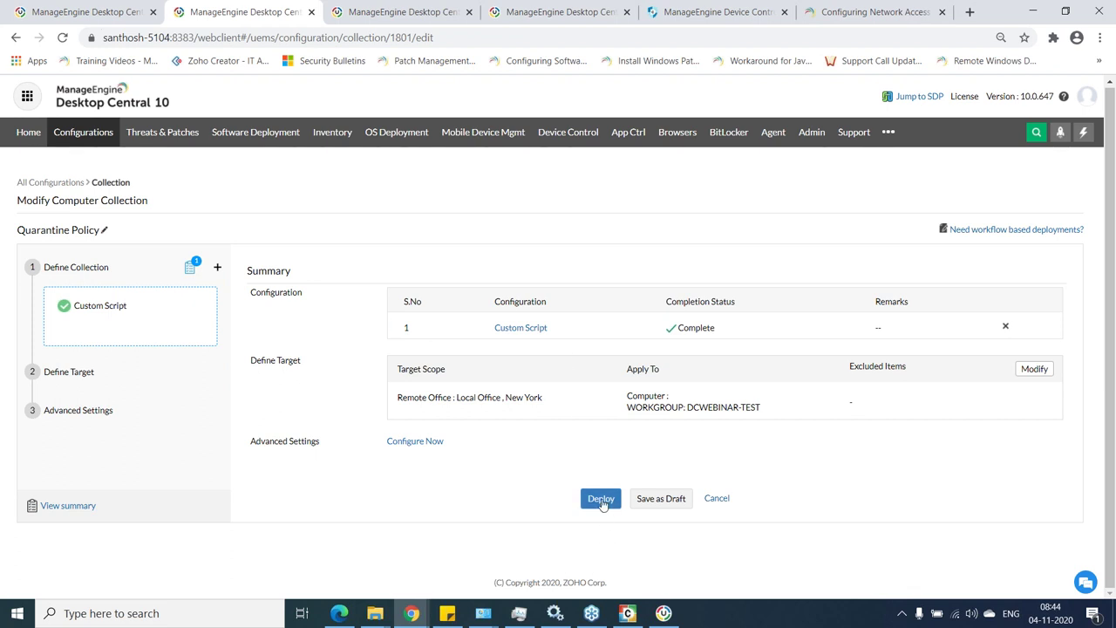
{"action": "mouse_move", "coordinate": [664, 613]}
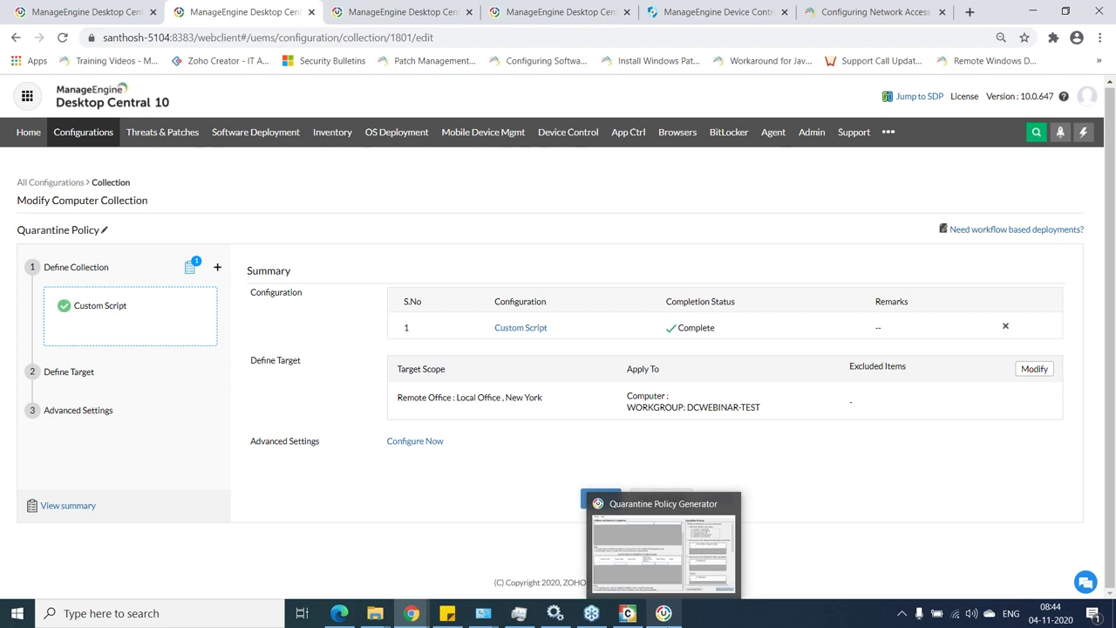
{"action": "left_click", "coordinate": [664, 613]}
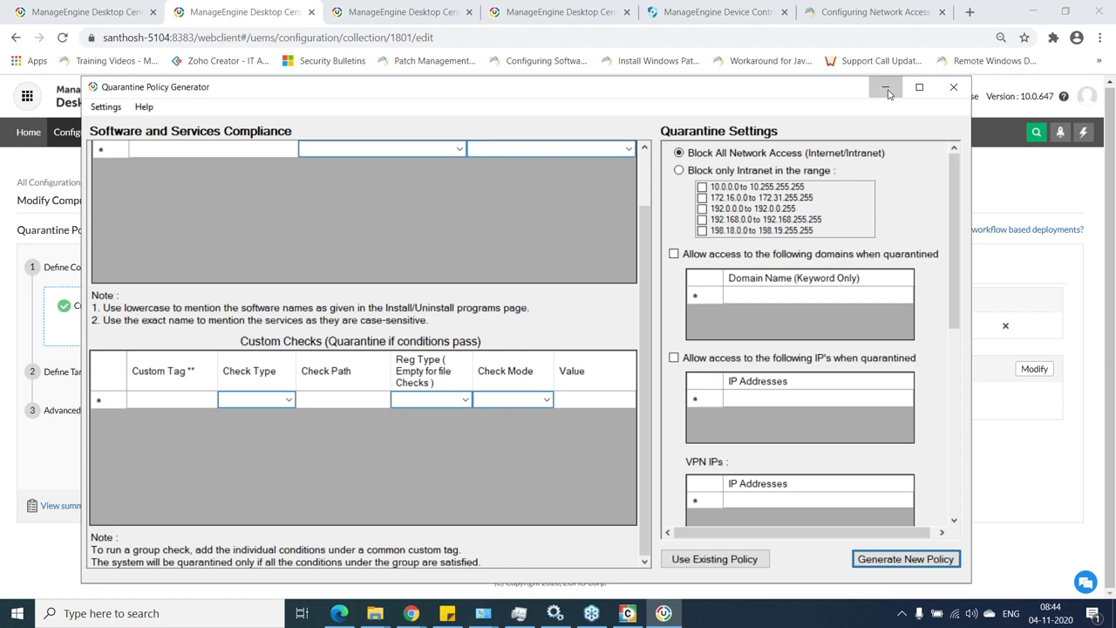
{"action": "left_click", "coordinate": [886, 88]}
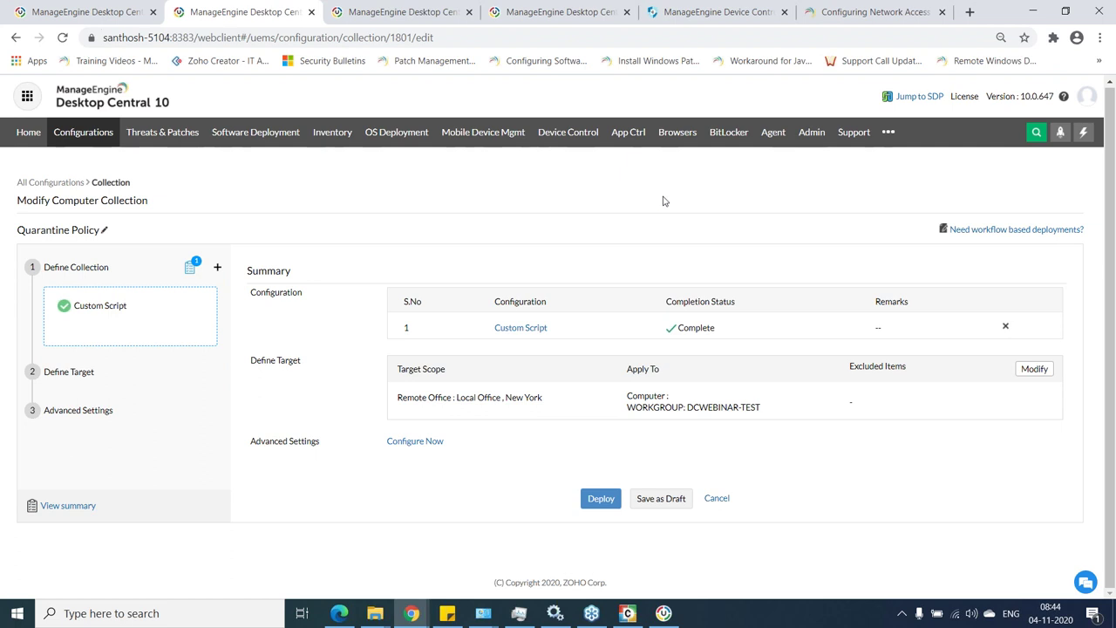
- Switch to the Zoho Show presentation and start the slide show from the Network Access Control slide
{"action": "key", "text": "alt+Tab"}
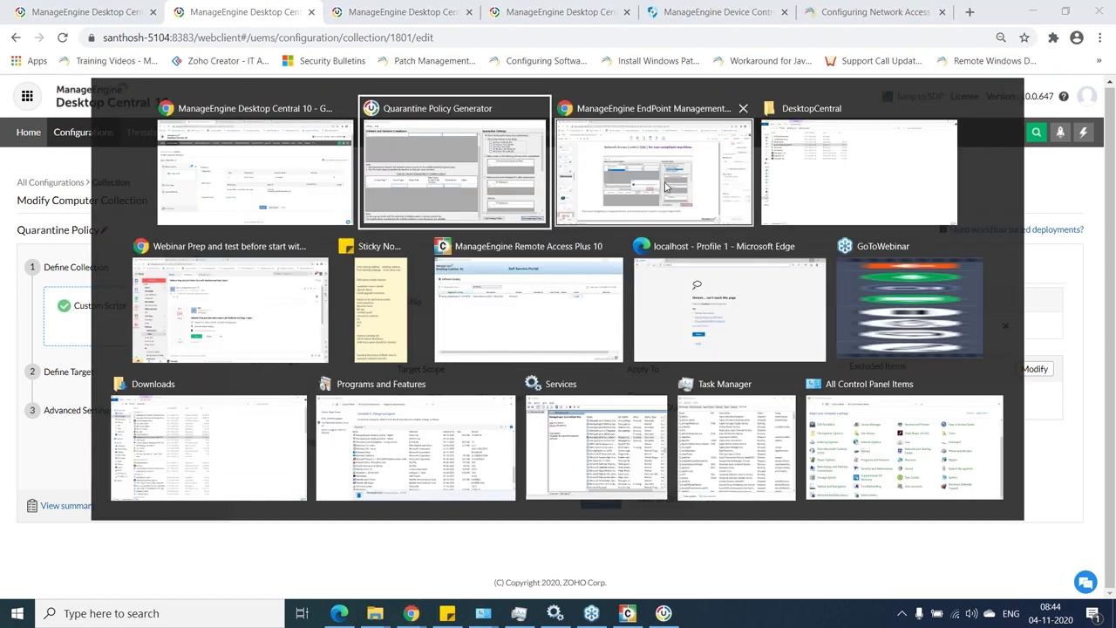
{"action": "left_click", "coordinate": [665, 187]}
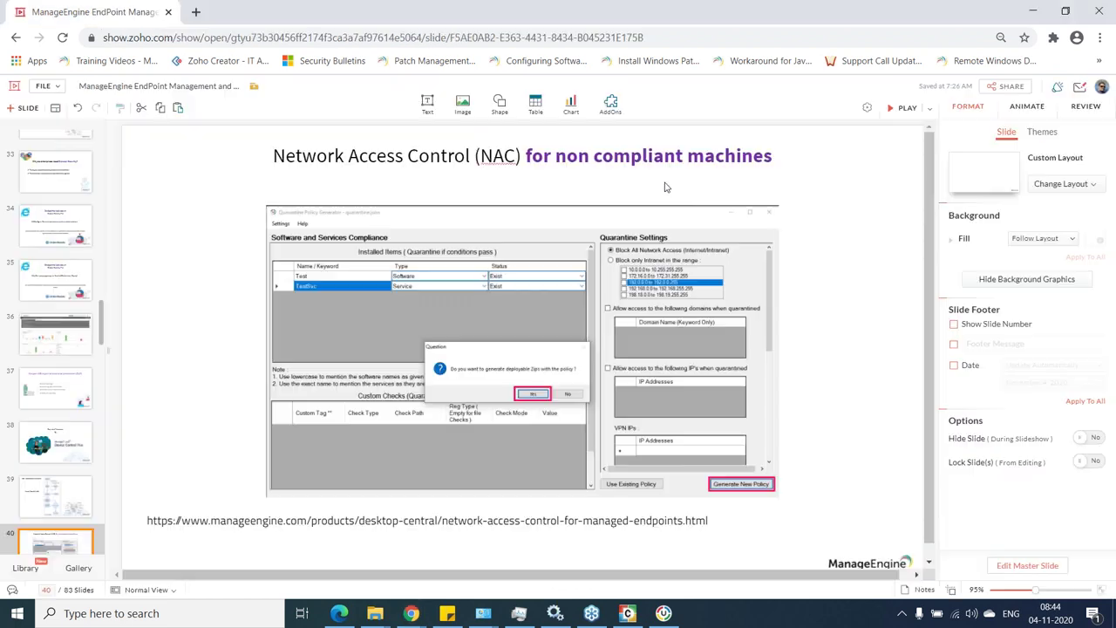
{"action": "left_click", "coordinate": [905, 109]}
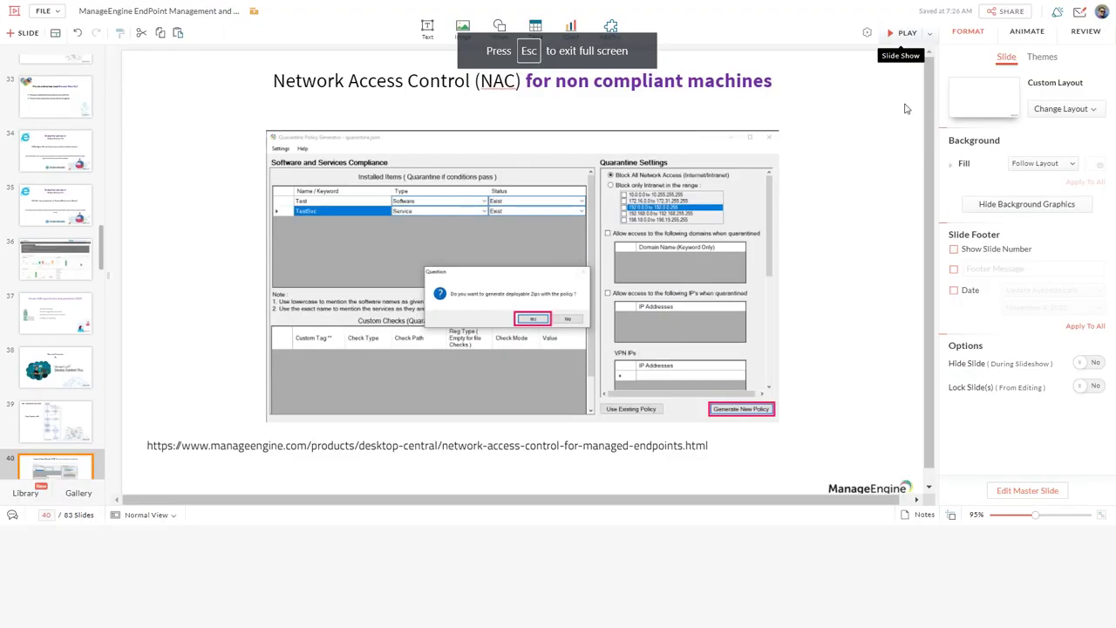
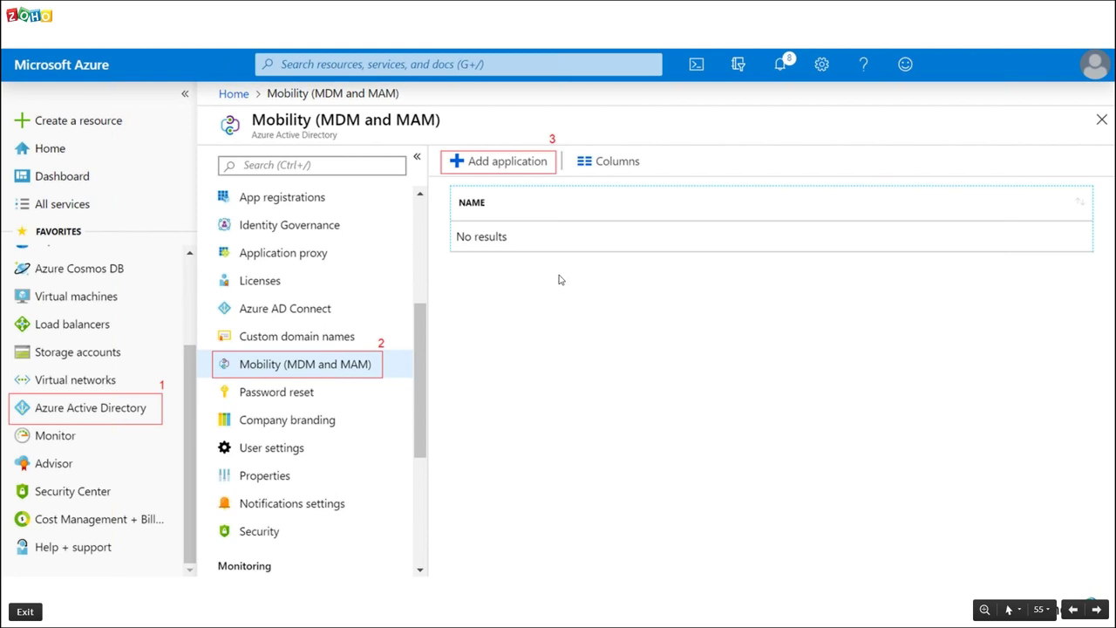
- Exit the slide show, switch back to Desktop Central, and view the inventory summary of the Windows 10 computer in the ZOHOCORP domain
{"action": "key", "text": "Escape"}
{"action": "key", "text": "alt+Tab"}
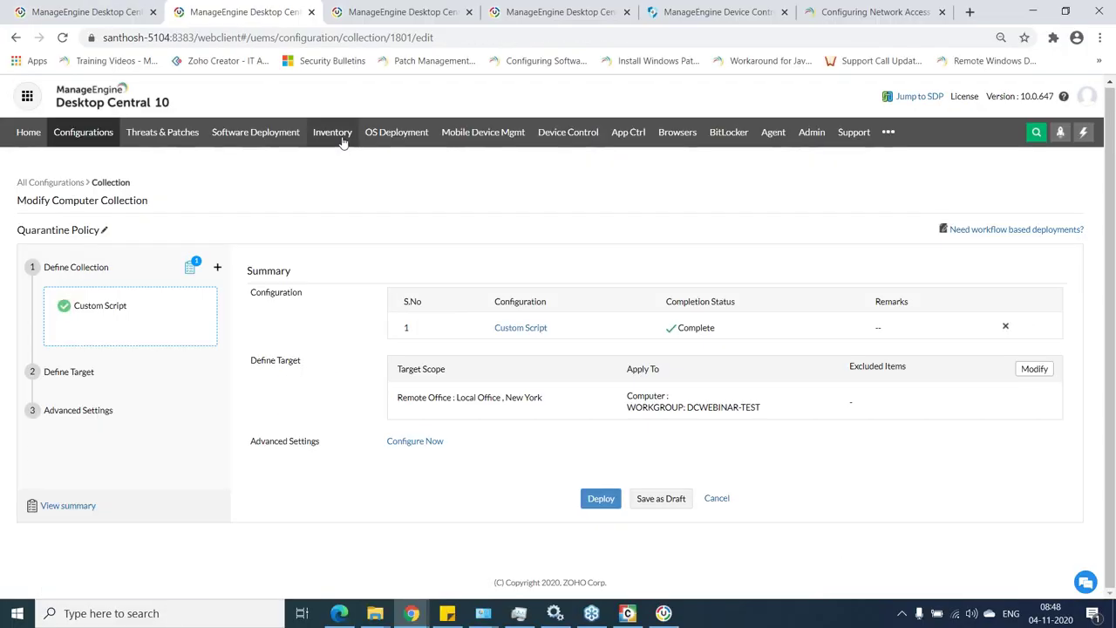
{"action": "left_click", "coordinate": [331, 139]}
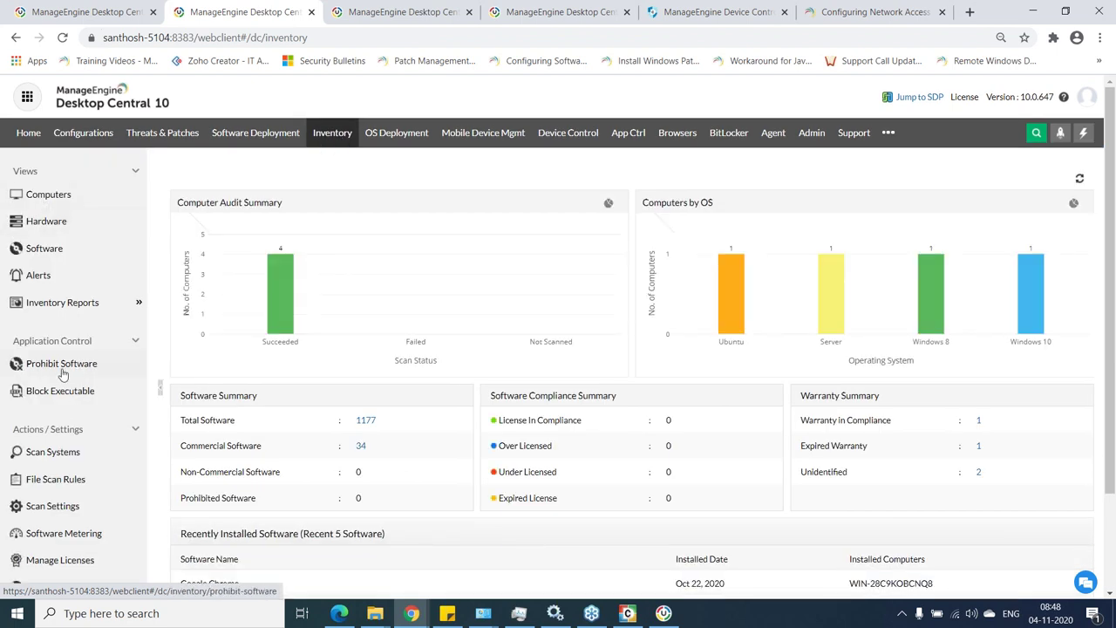
{"action": "left_click", "coordinate": [61, 201]}
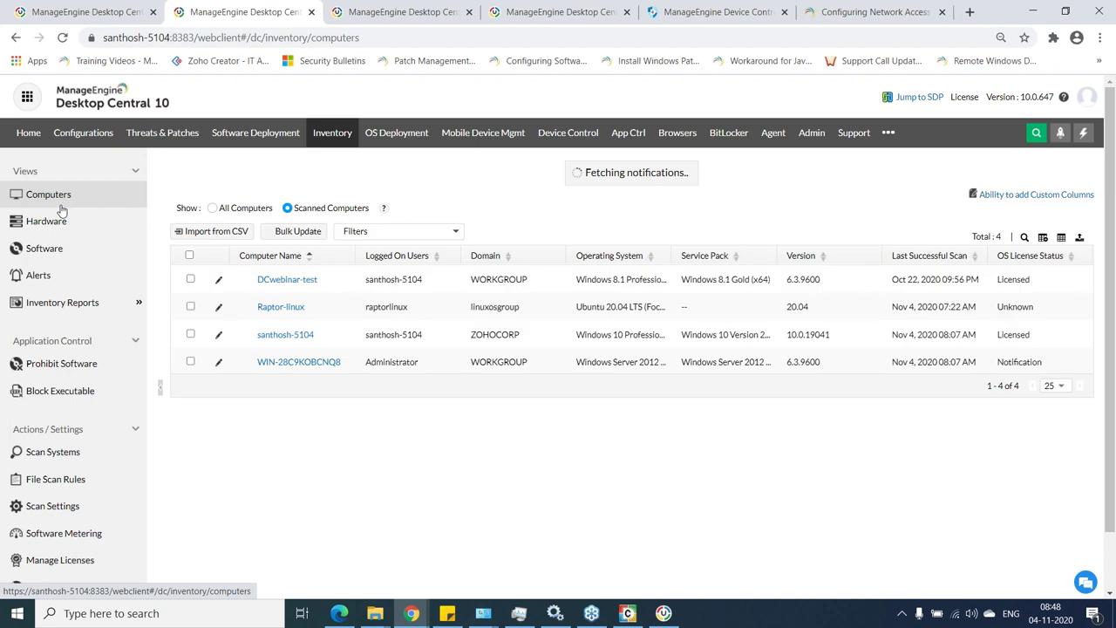
{"action": "left_click", "coordinate": [284, 309]}
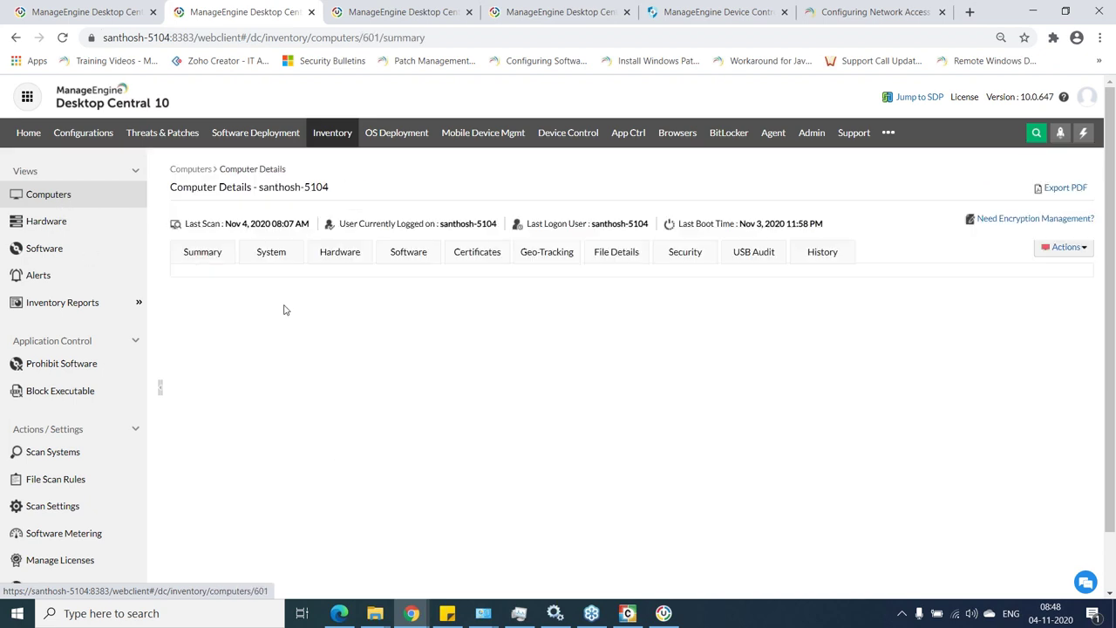
{"action": "scroll", "coordinate": [615, 311], "scroll_direction": "down", "scroll_amount": 2}
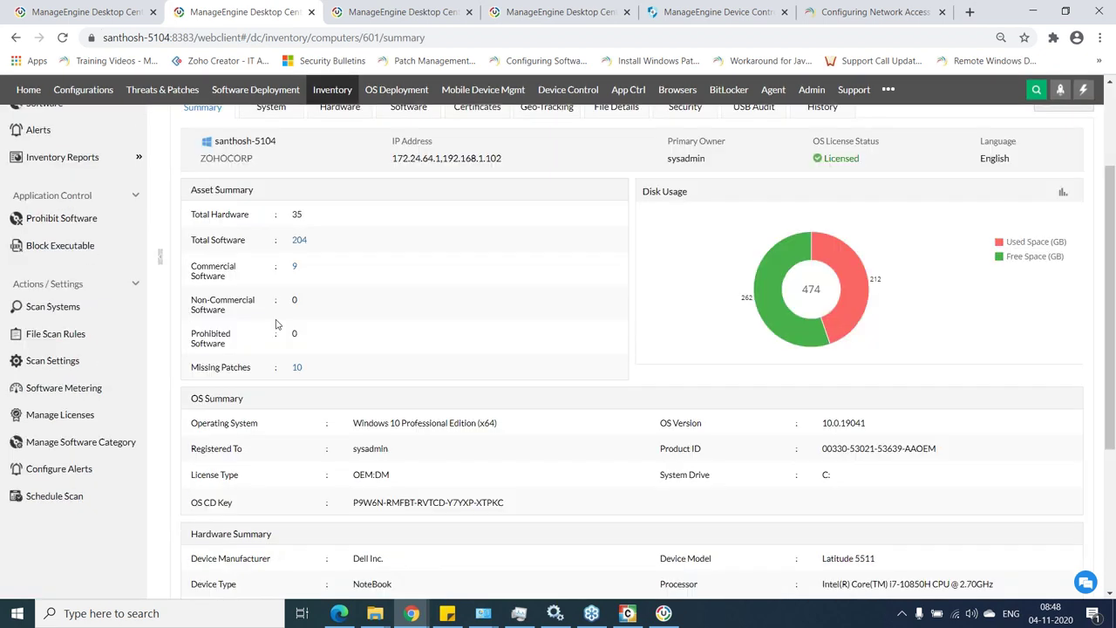
{"action": "scroll", "coordinate": [615, 310], "scroll_direction": "up", "scroll_amount": 1}
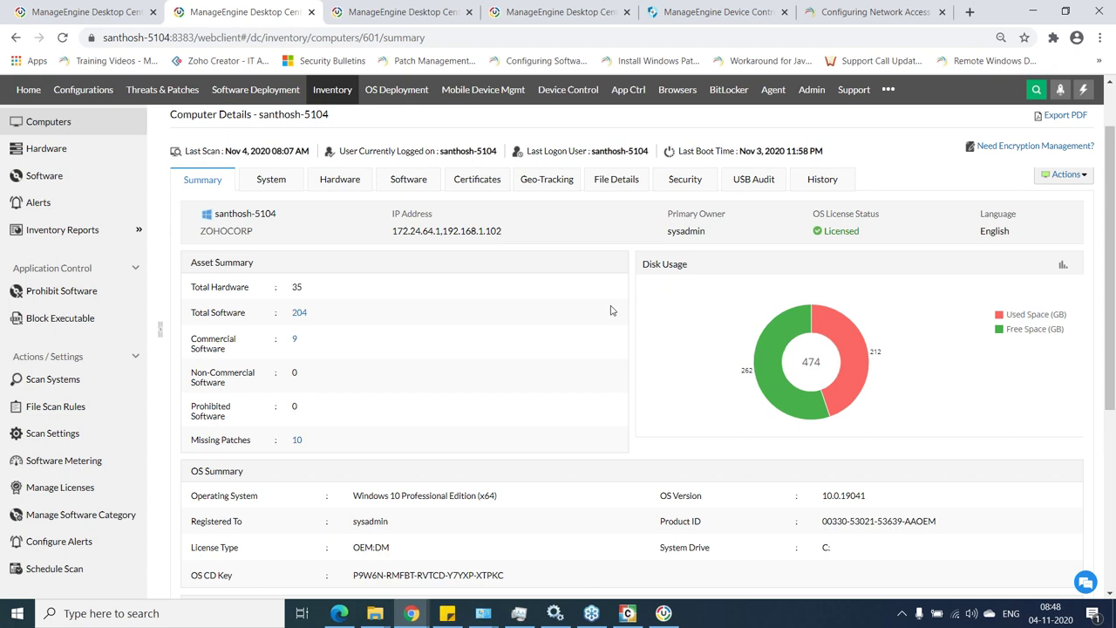
- Examine the computer's geo-tracking location and list the available remote actions, including the wipe and locate options
{"action": "left_click", "coordinate": [552, 182]}
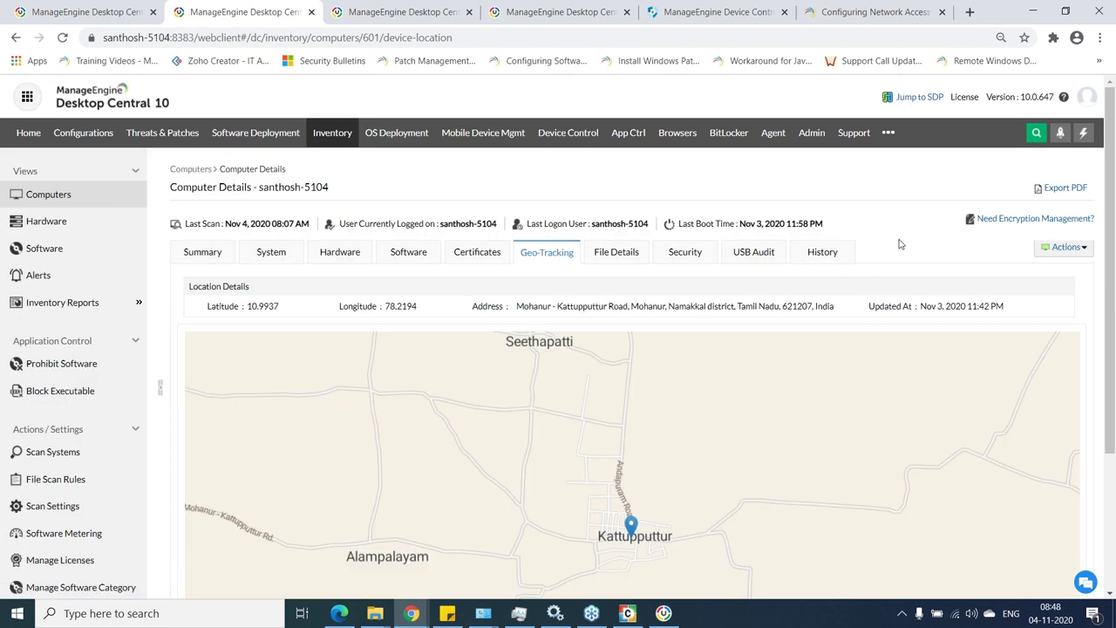
{"action": "scroll", "coordinate": [898, 244], "scroll_direction": "down", "scroll_amount": 1}
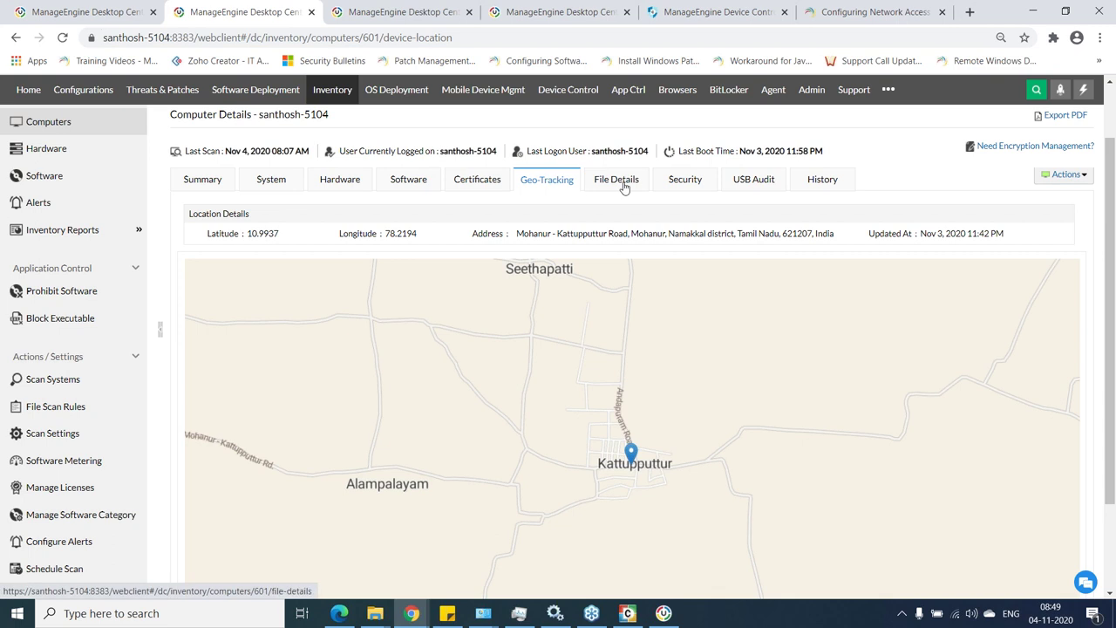
{"action": "left_click", "coordinate": [1067, 176]}
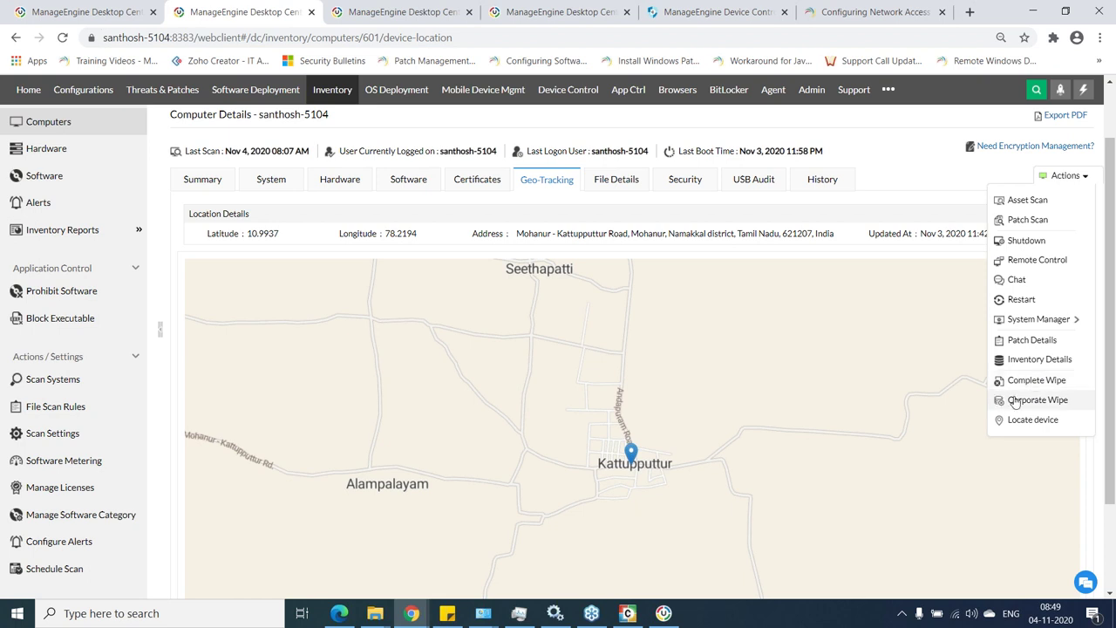
- Create a Windows profile in Mobile Device Management, keeping the default name MyProfile1
{"action": "left_click", "coordinate": [506, 98]}
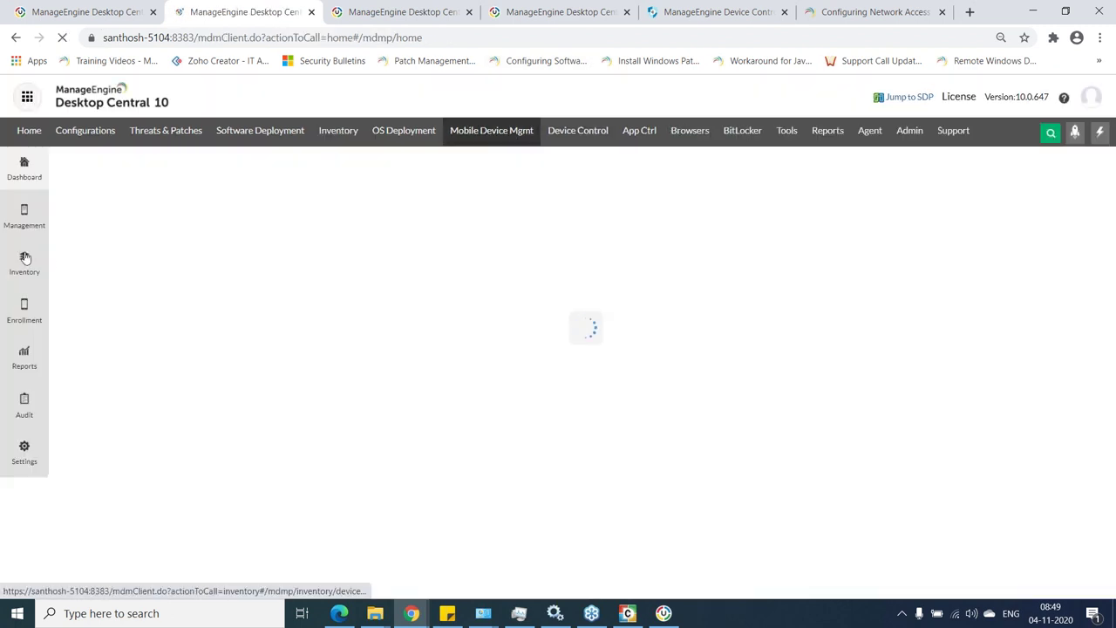
{"action": "left_click", "coordinate": [25, 224]}
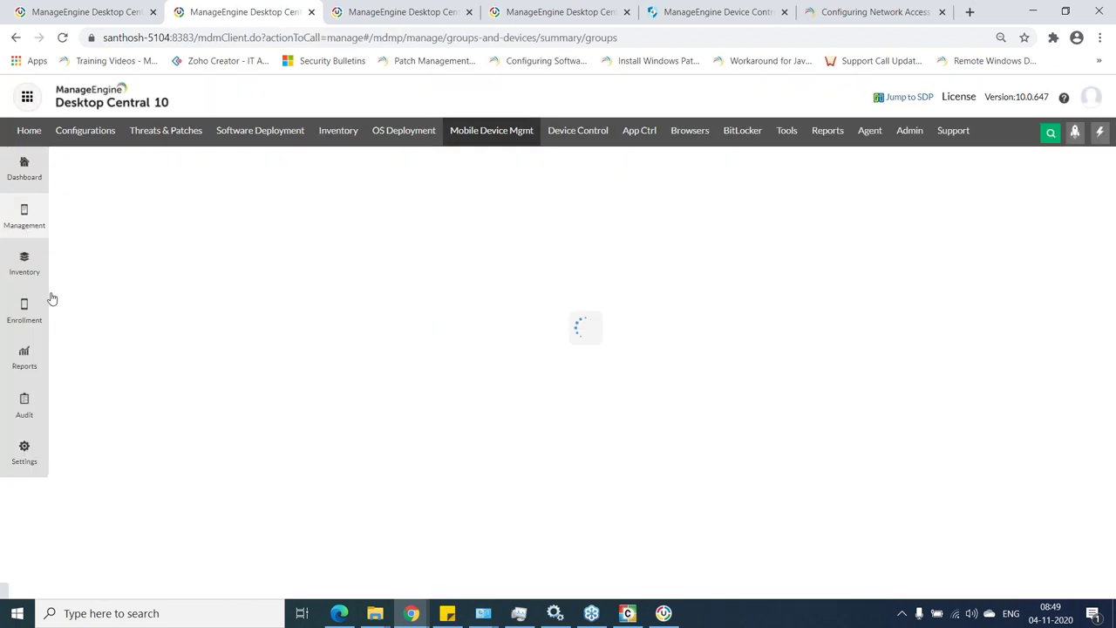
{"action": "left_click", "coordinate": [100, 217]}
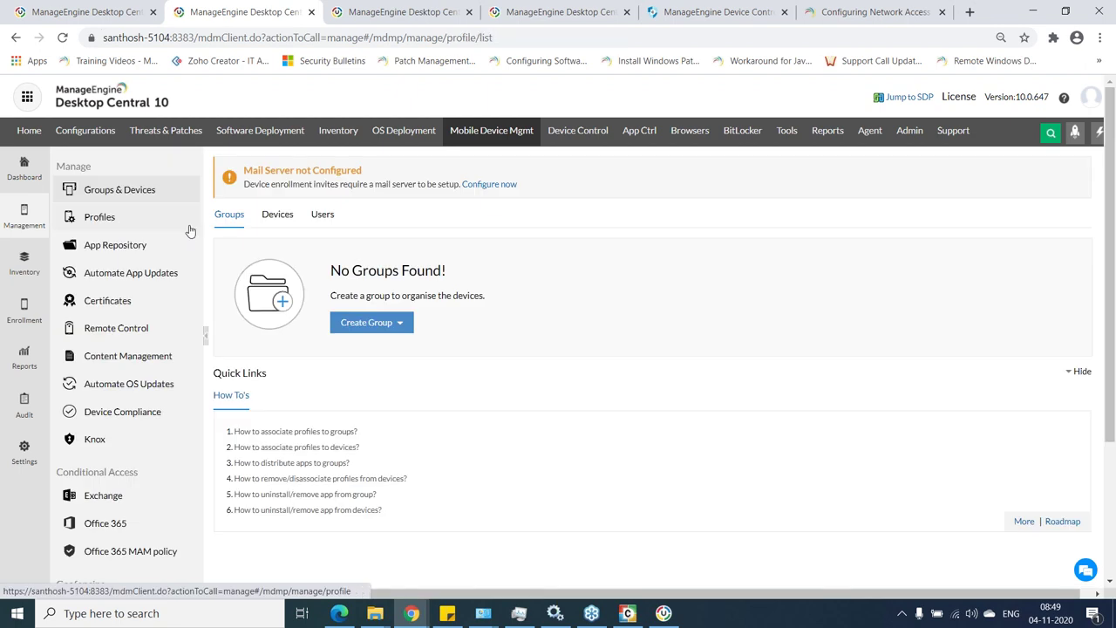
{"action": "left_click", "coordinate": [275, 225]}
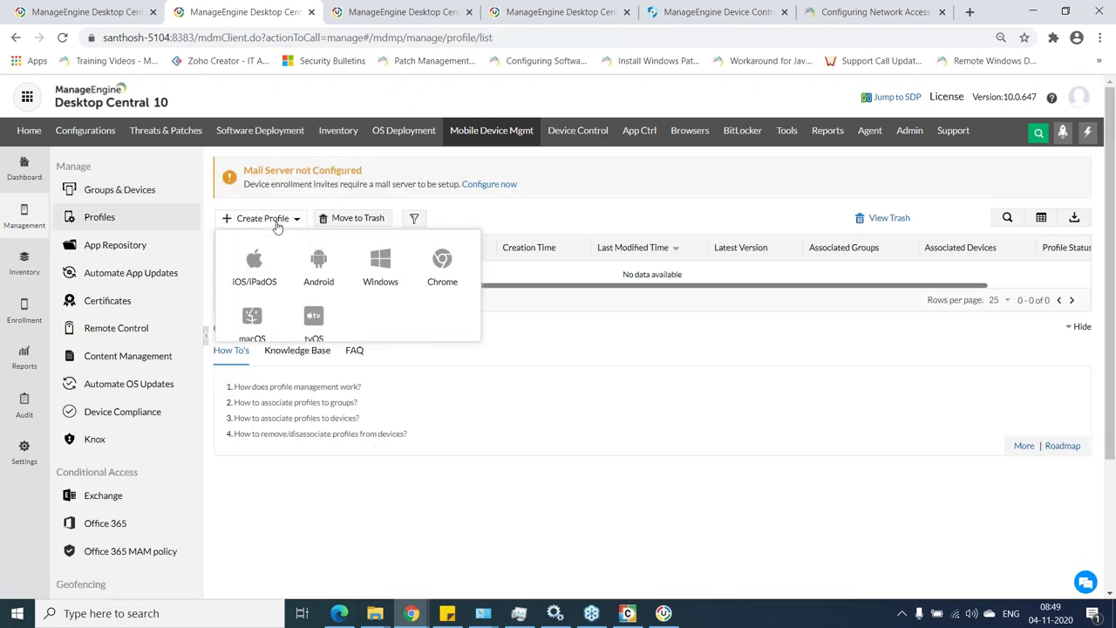
{"action": "left_click", "coordinate": [377, 280]}
{"action": "left_click", "coordinate": [623, 345]}
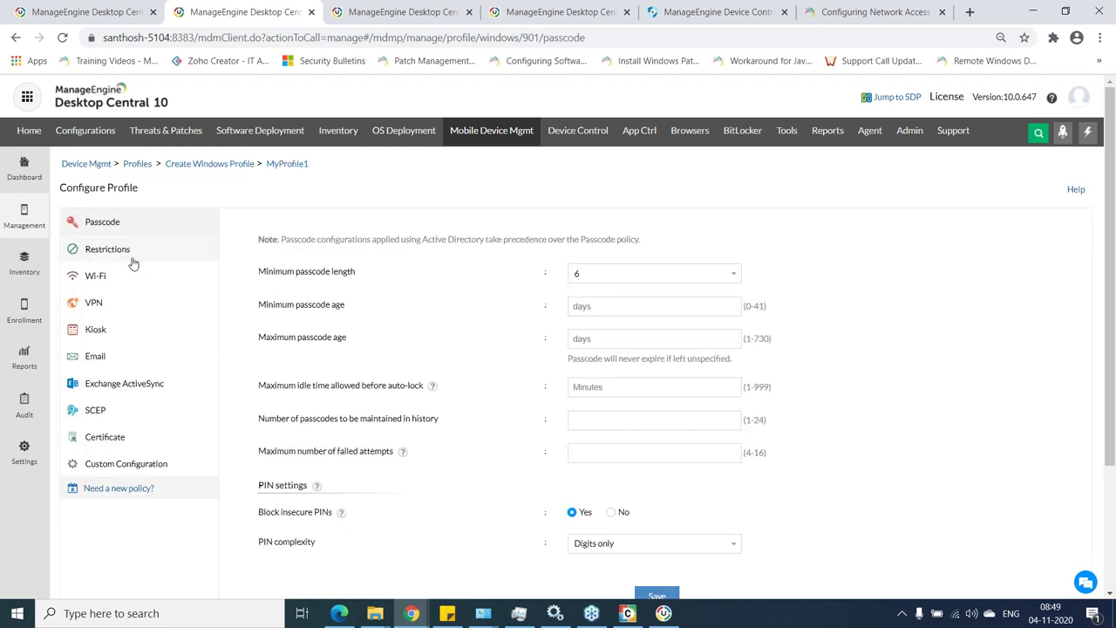
- Review the Windows profile's Wi-Fi, VPN, Kiosk, Email, Exchange ActiveSync and Custom Configuration policies without changing them
{"action": "left_click", "coordinate": [123, 283]}
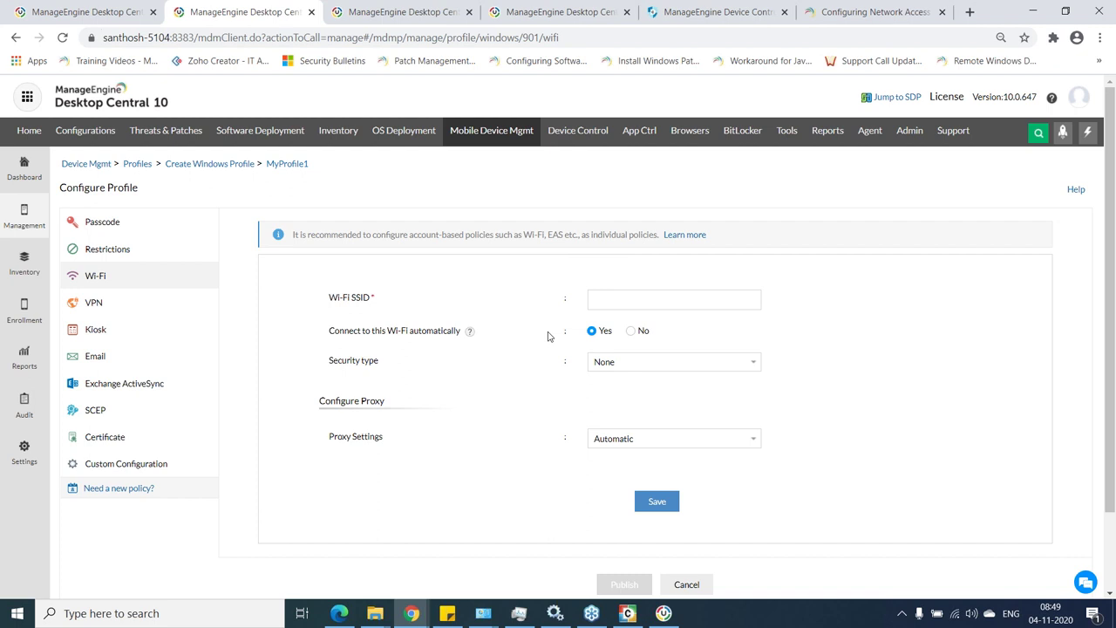
{"action": "left_click", "coordinate": [123, 312]}
{"action": "left_click", "coordinate": [114, 337]}
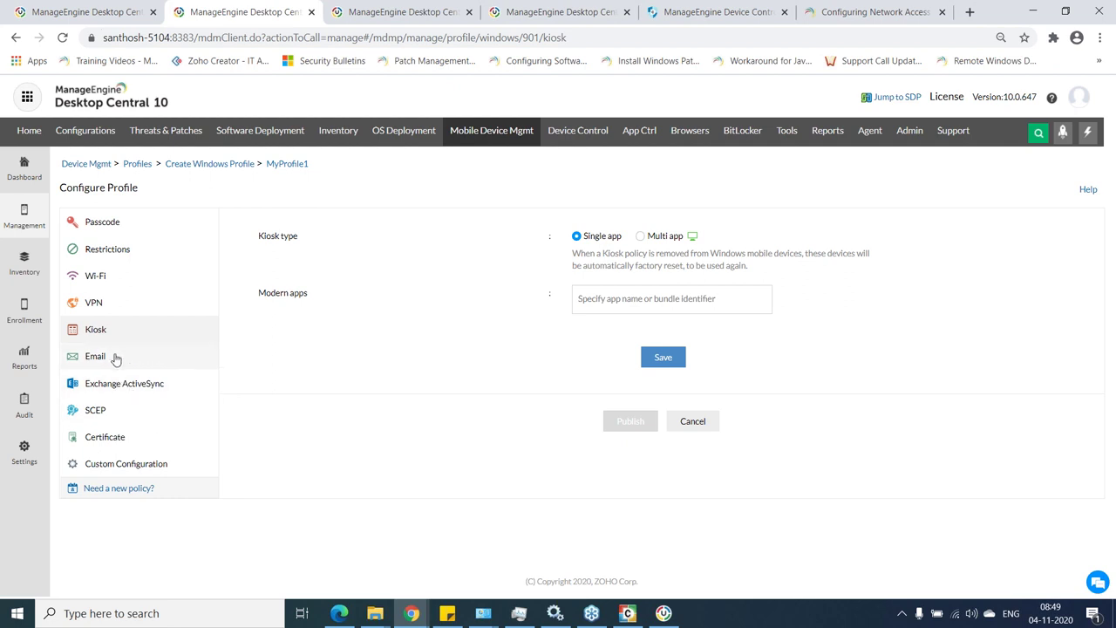
{"action": "left_click", "coordinate": [114, 356]}
{"action": "left_click", "coordinate": [123, 392]}
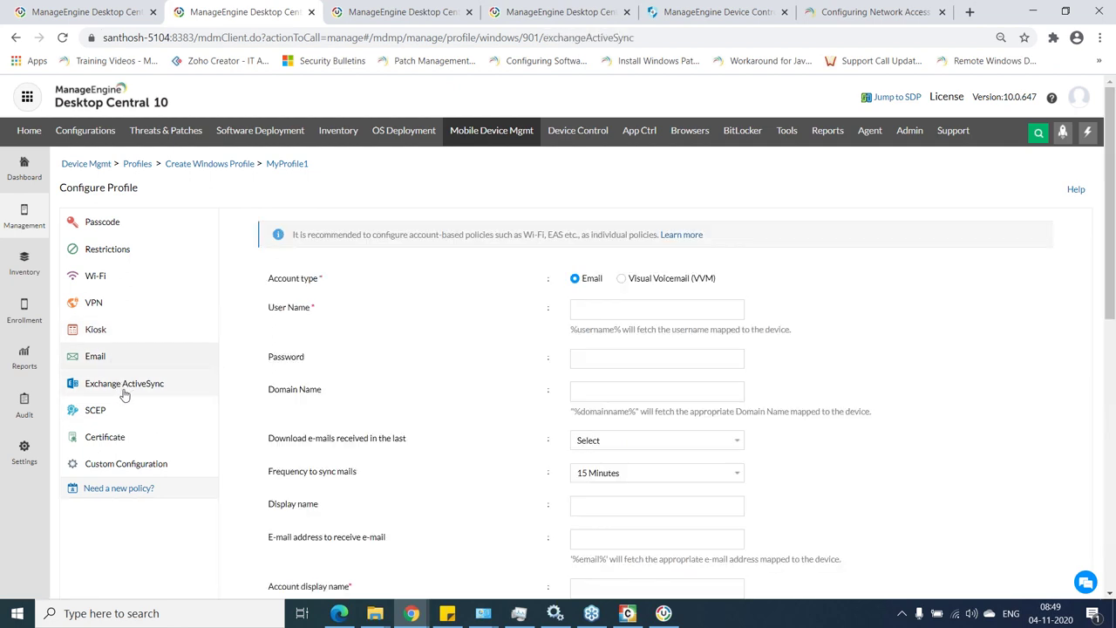
{"action": "left_click", "coordinate": [124, 462]}
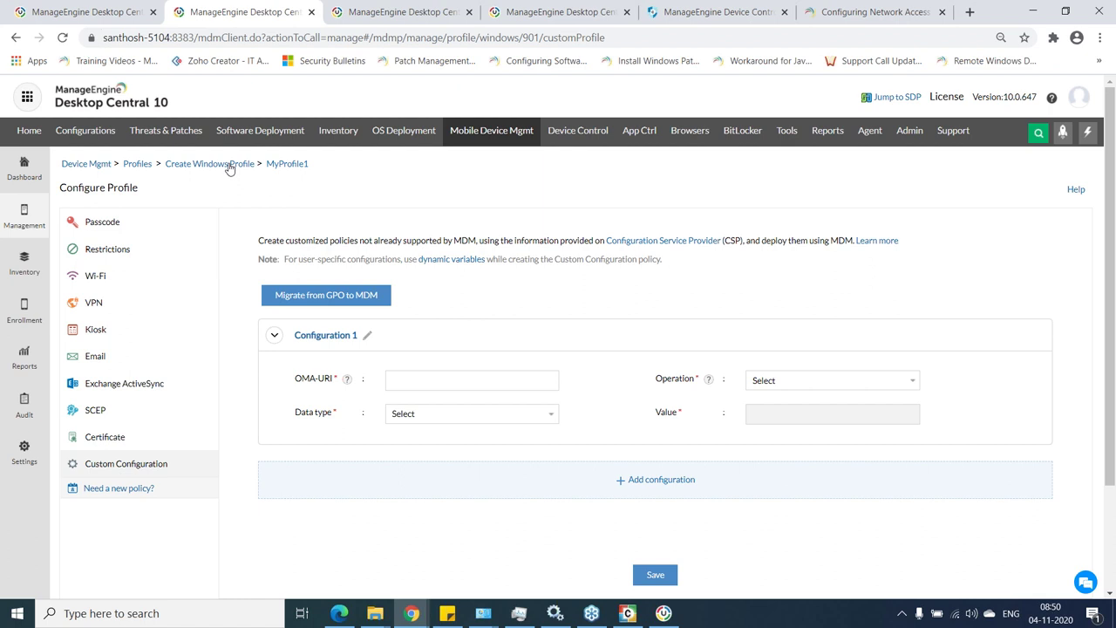
- Return to the profile list and create an iOS/iPadOS profile, keeping the default name MyProfile2
{"action": "left_click", "coordinate": [142, 166]}
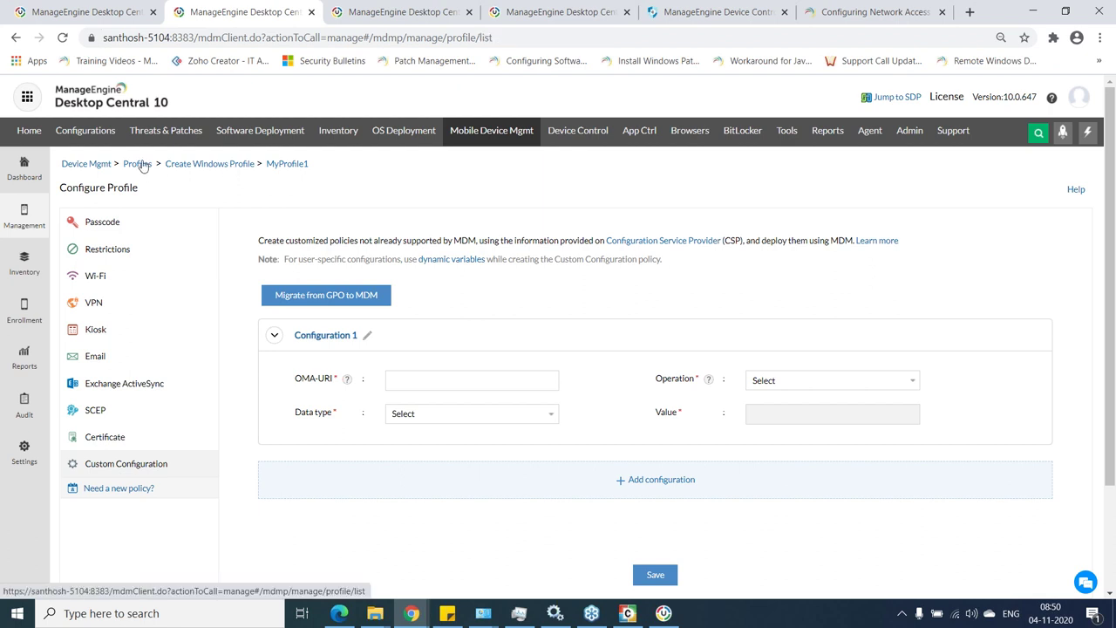
{"action": "left_click", "coordinate": [294, 220]}
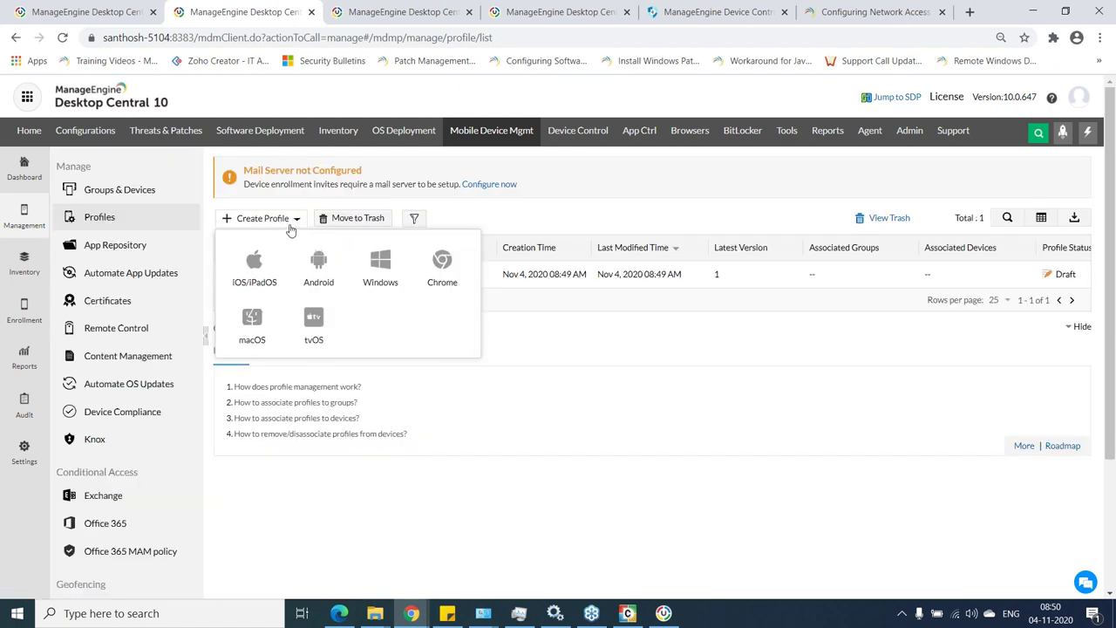
{"action": "left_click", "coordinate": [253, 266]}
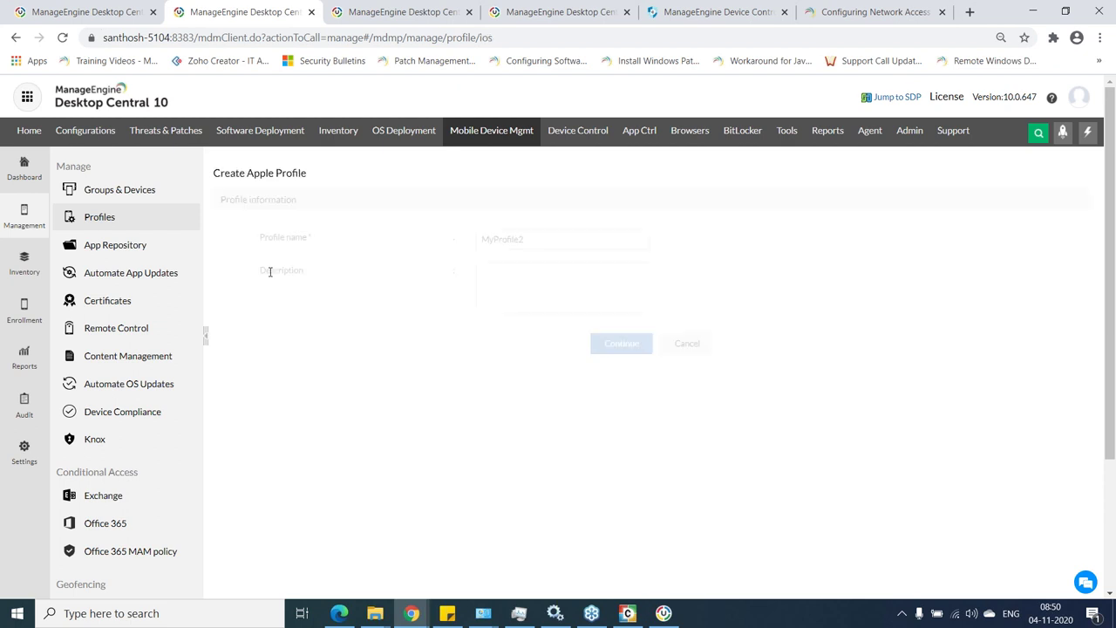
{"action": "key", "text": "Return"}
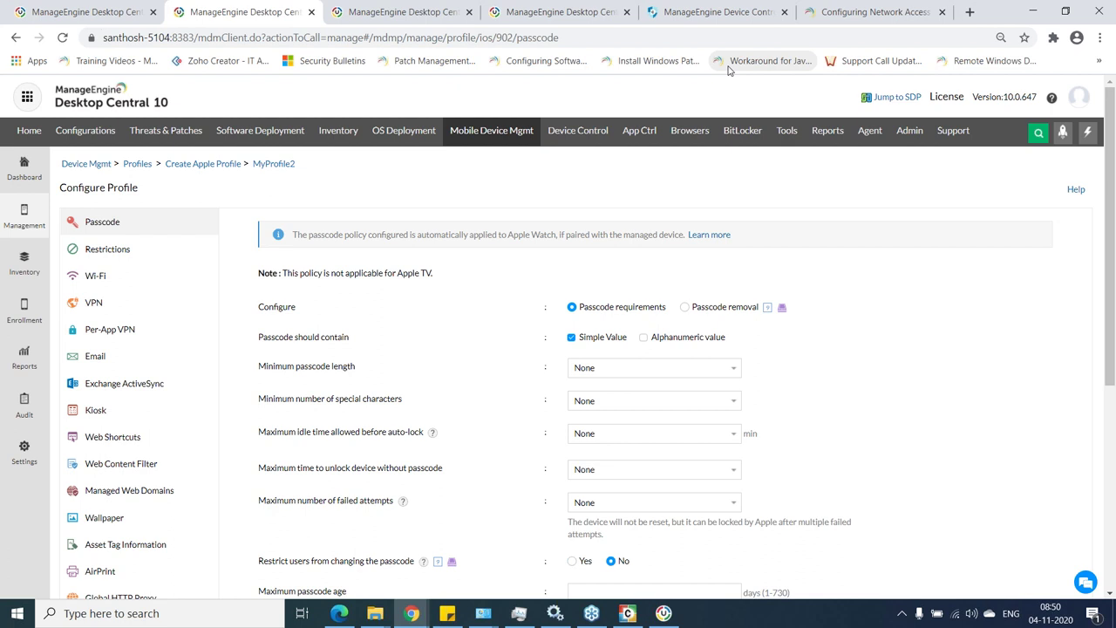
- Switch to the Zoho Show presentation, start the slide show, and go back to slide 43 on Modern Management of Windows 10
{"action": "key", "text": "alt+Tab"}
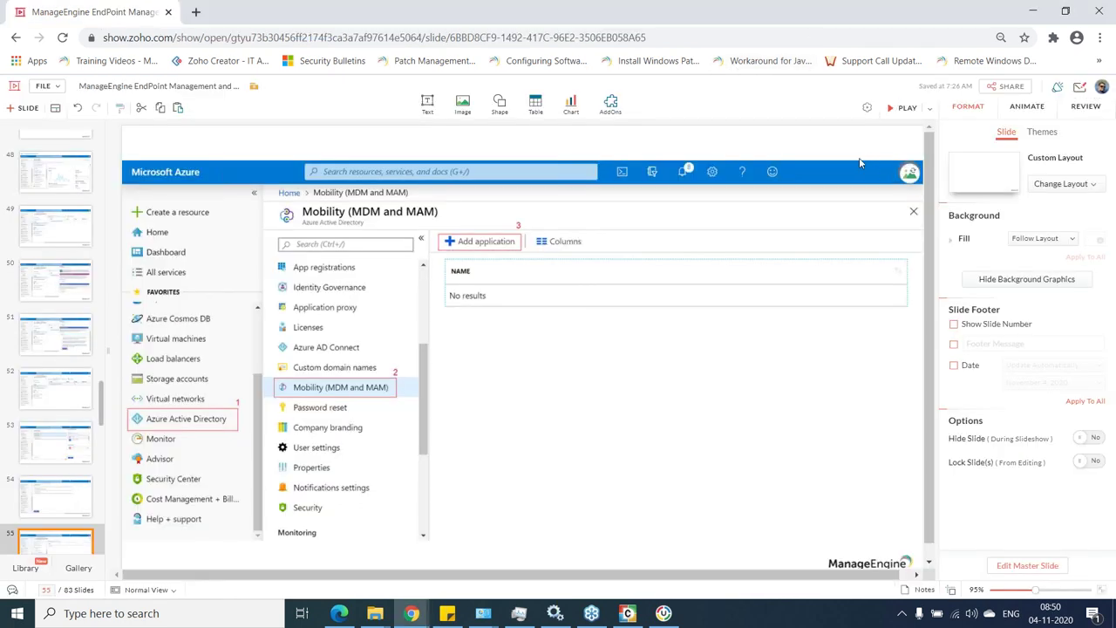
{"action": "left_click", "coordinate": [898, 105]}
{"action": "key", "text": "Left"}
{"action": "key", "text": "Left"}
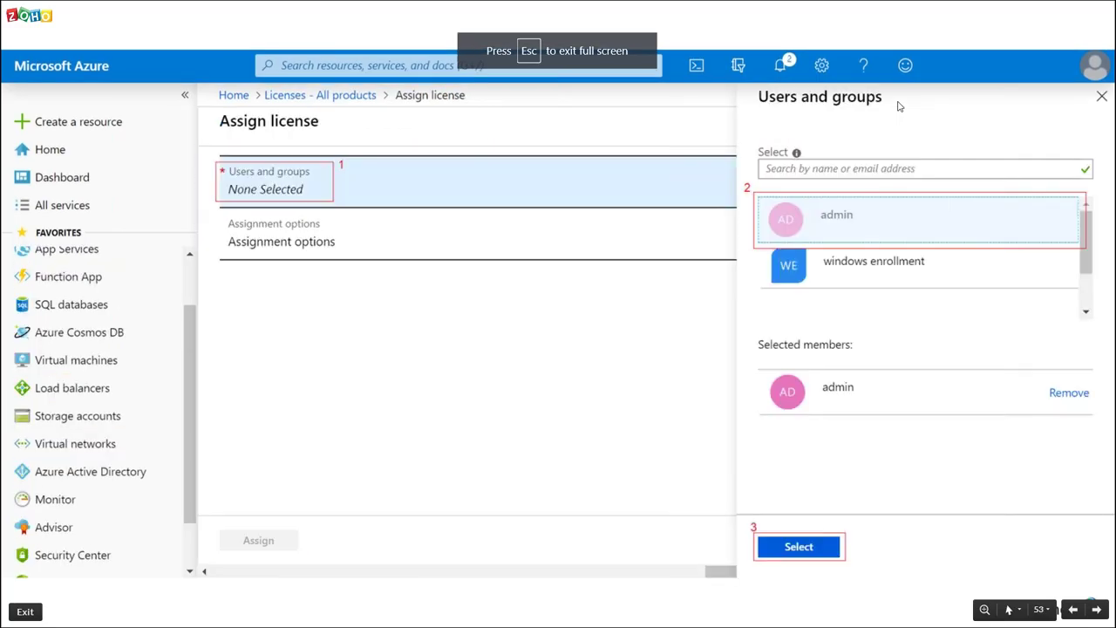
{"action": "key", "text": "Left"}
{"action": "key", "text": "Left"}
{"action": "key", "text": "Left"}
{"action": "key", "text": "Left"}
{"action": "key", "text": "Left"}
{"action": "key", "text": "Left"}
{"action": "key", "text": "Left"}
{"action": "key", "text": "Left"}
{"action": "key", "text": "Left"}
{"action": "key", "text": "Left"}
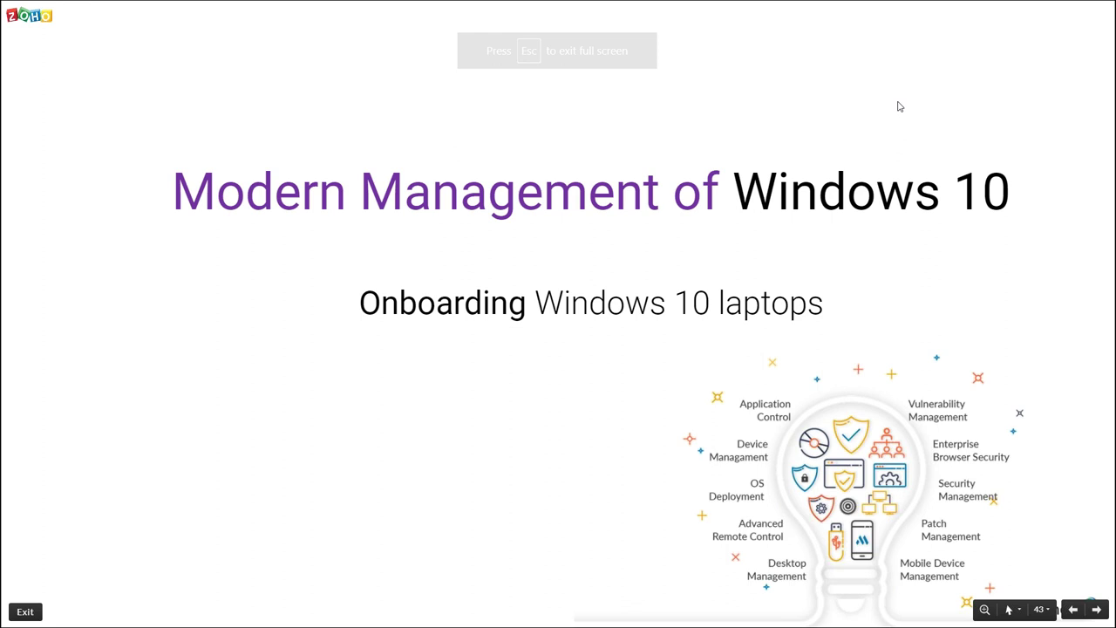